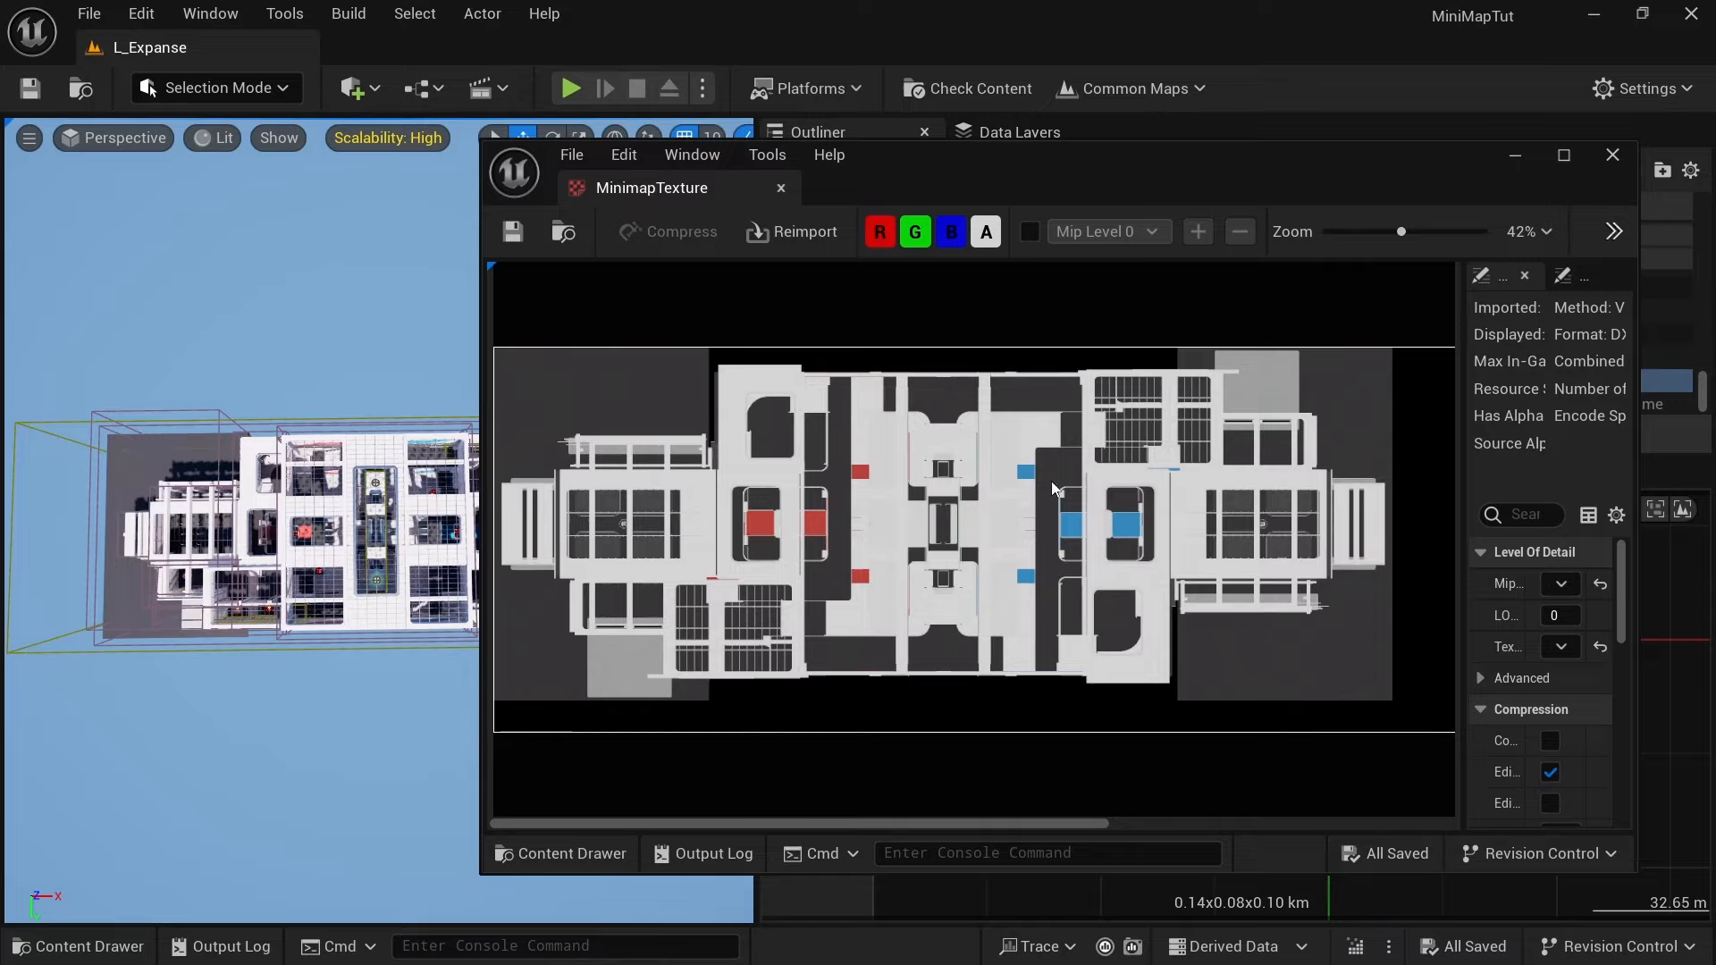
{"action": "left_click_drag", "start_coordinate": [1011, 190], "coordinate": [969, 184]}
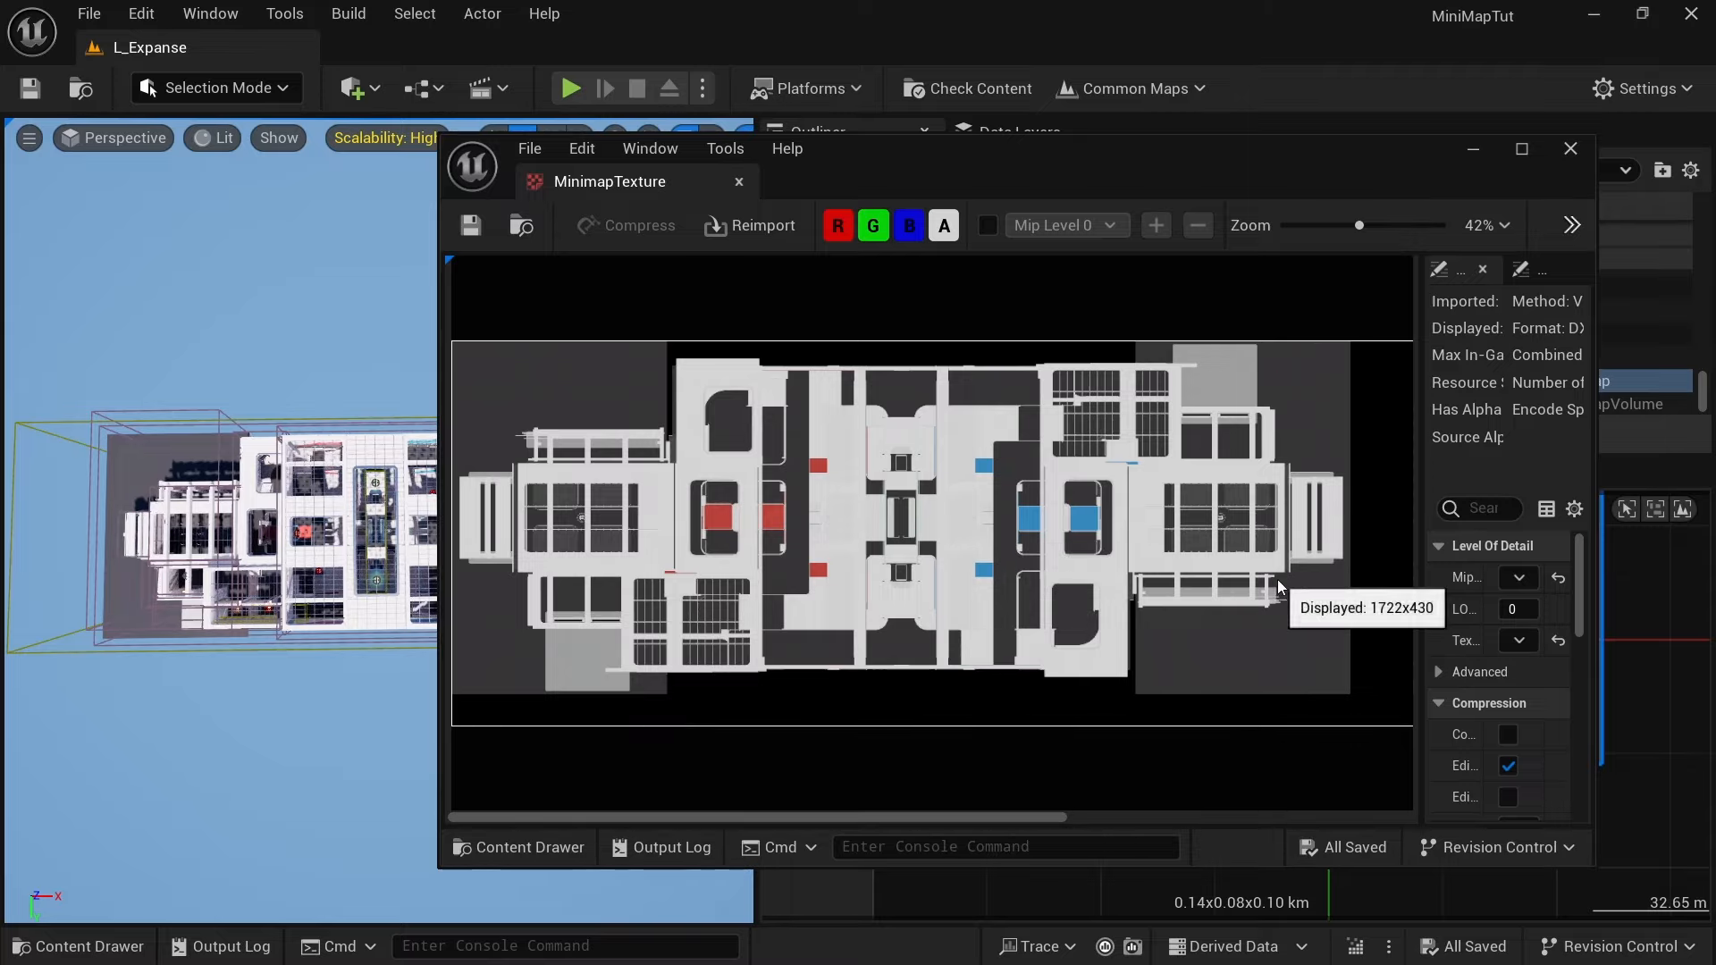
{"action": "left_click_drag", "start_coordinate": [1028, 148], "coordinate": [703, 97]}
{"action": "left_click_drag", "start_coordinate": [1271, 286], "coordinate": [1606, 287]}
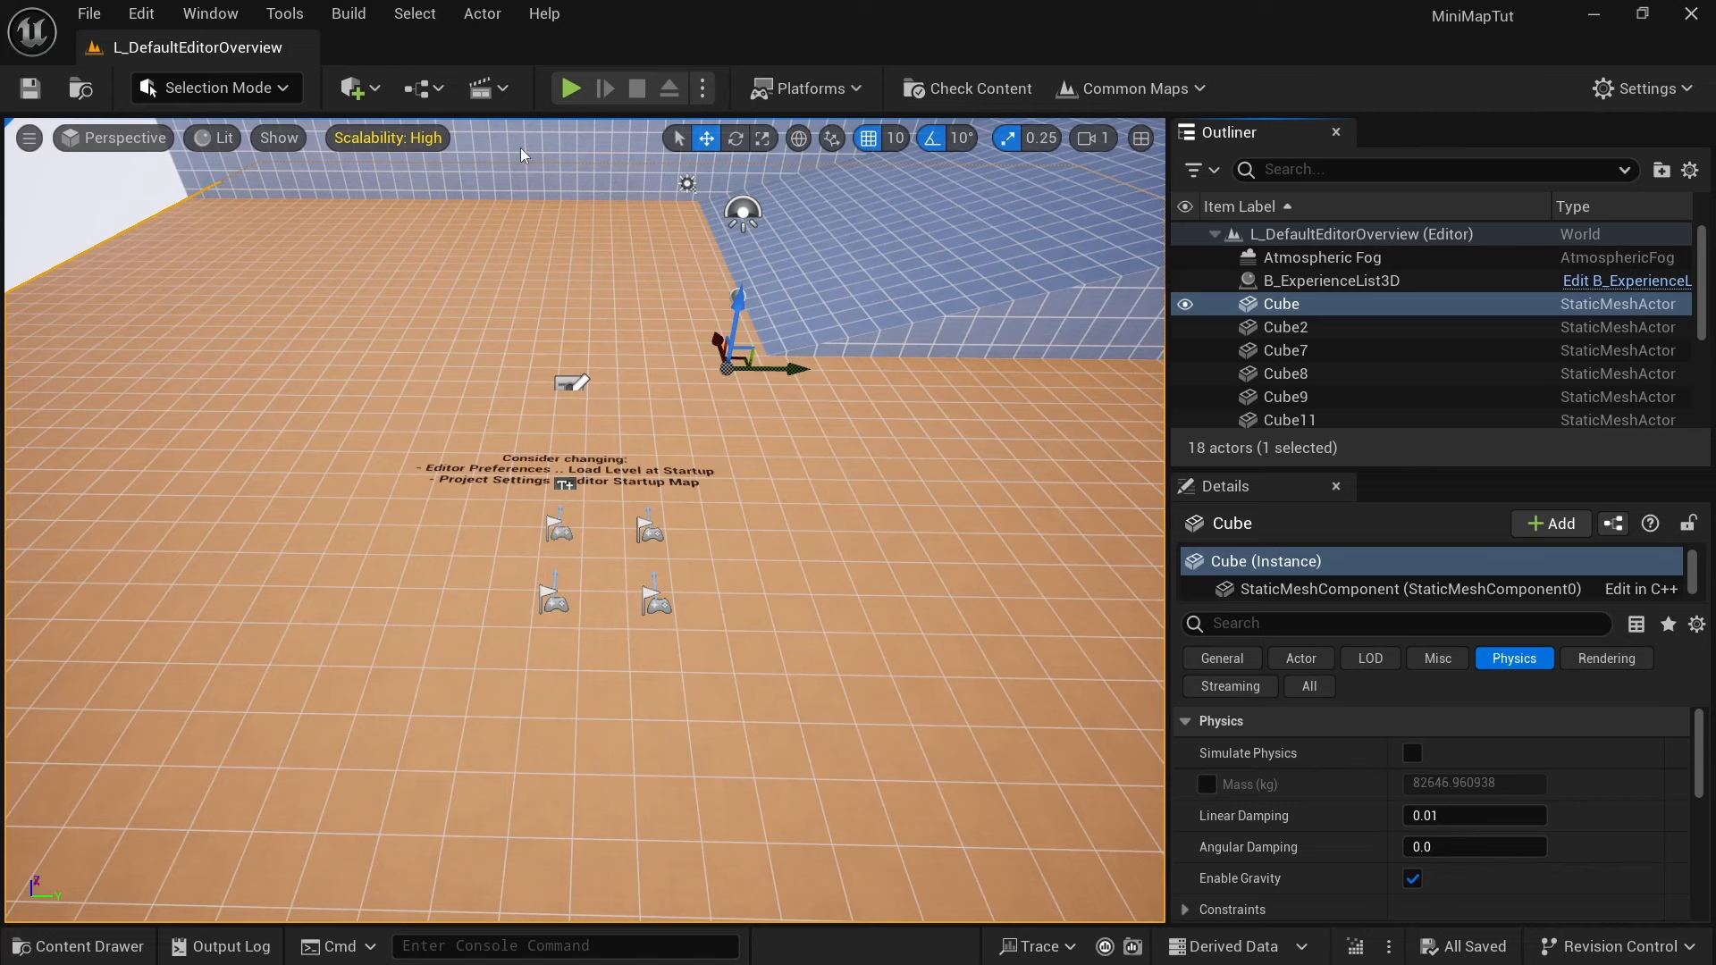
{"action": "left_click", "coordinate": [286, 14]}
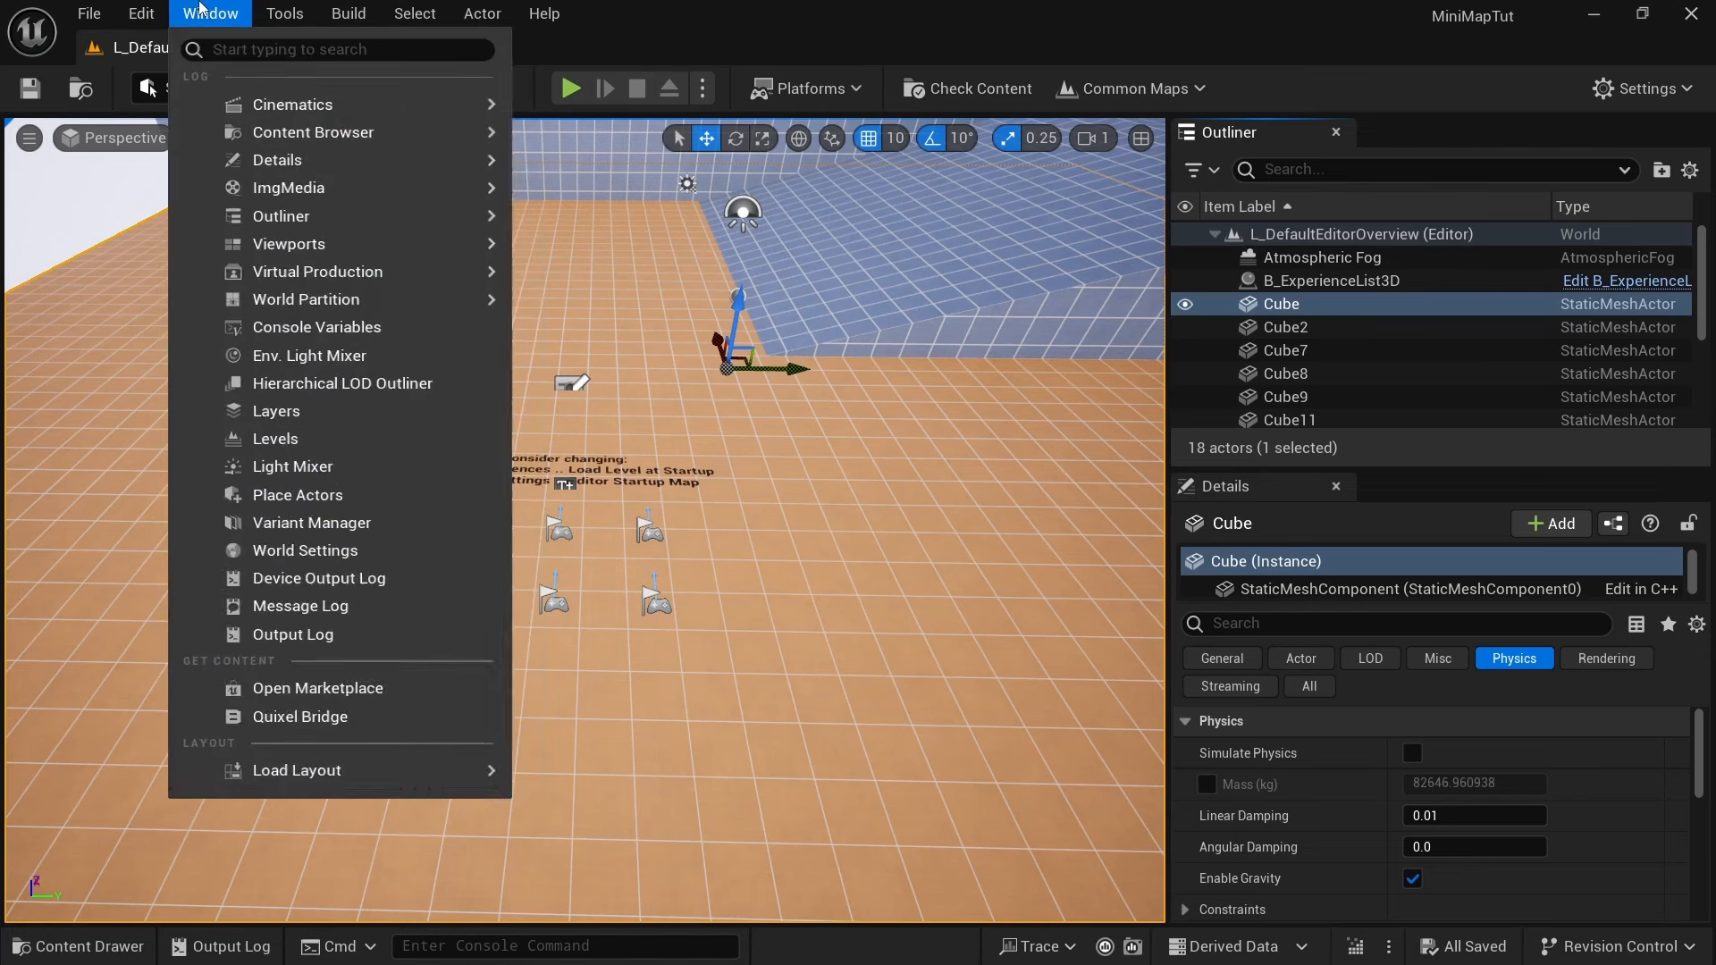
{"action": "left_click", "coordinate": [287, 11]}
{"action": "left_click", "coordinate": [286, 13]}
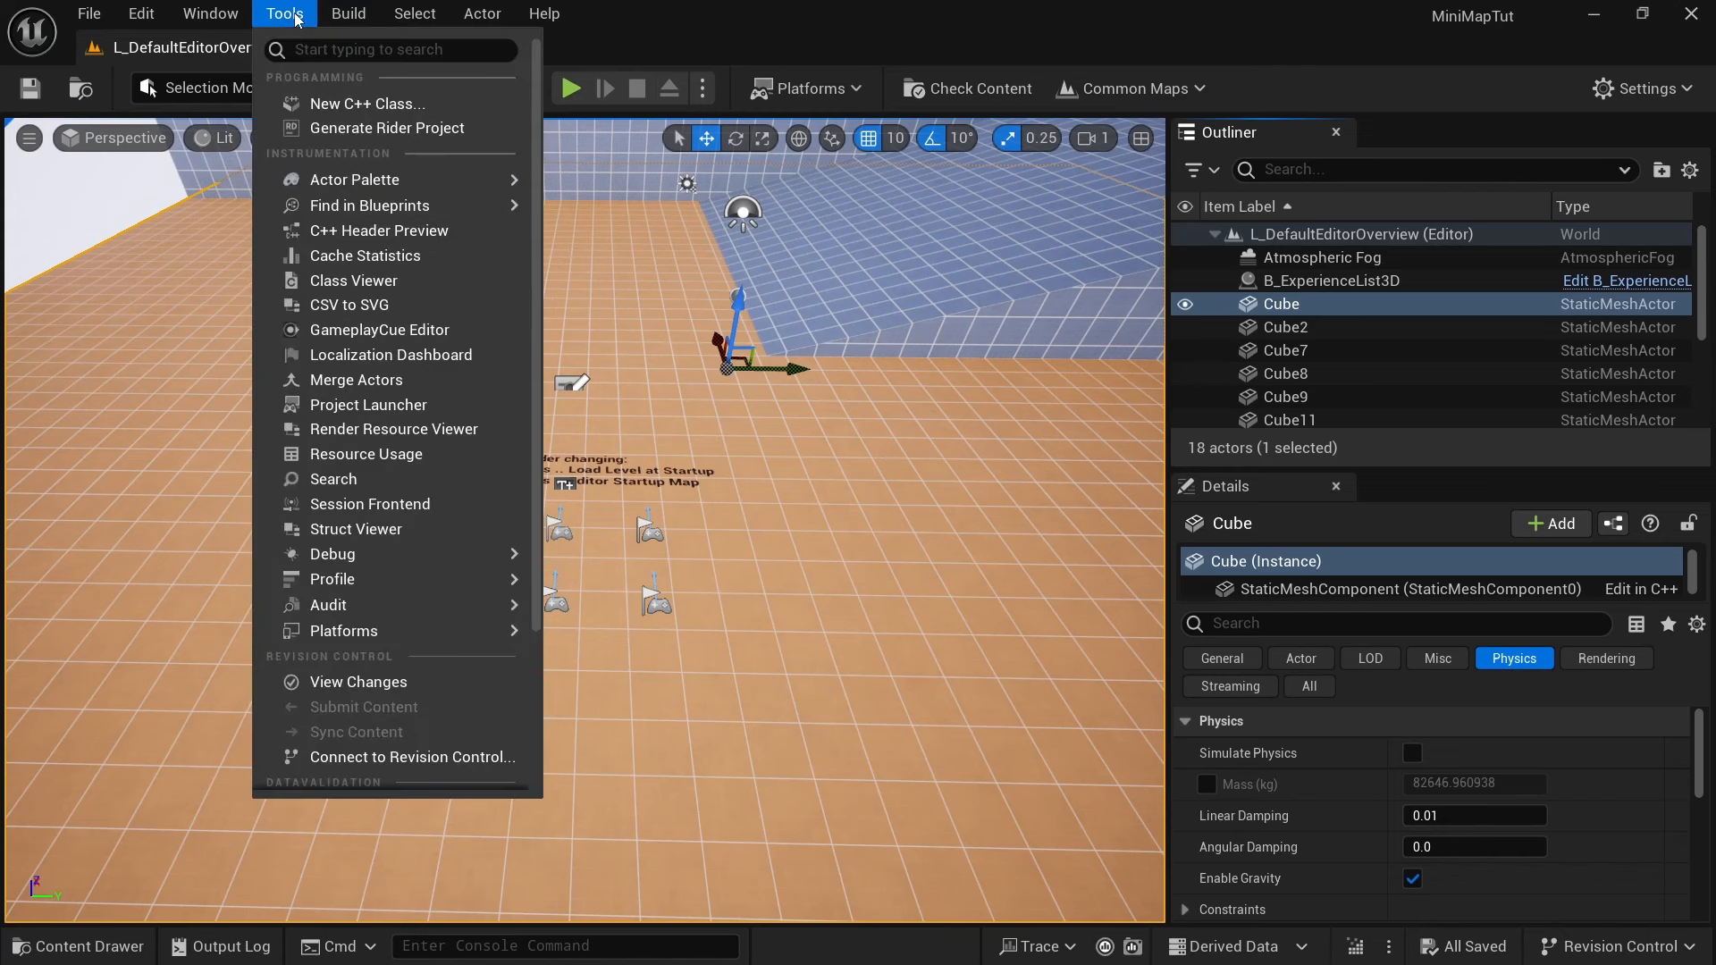
{"action": "scroll", "coordinate": [370, 488], "scroll_direction": "down", "scroll_amount": 3}
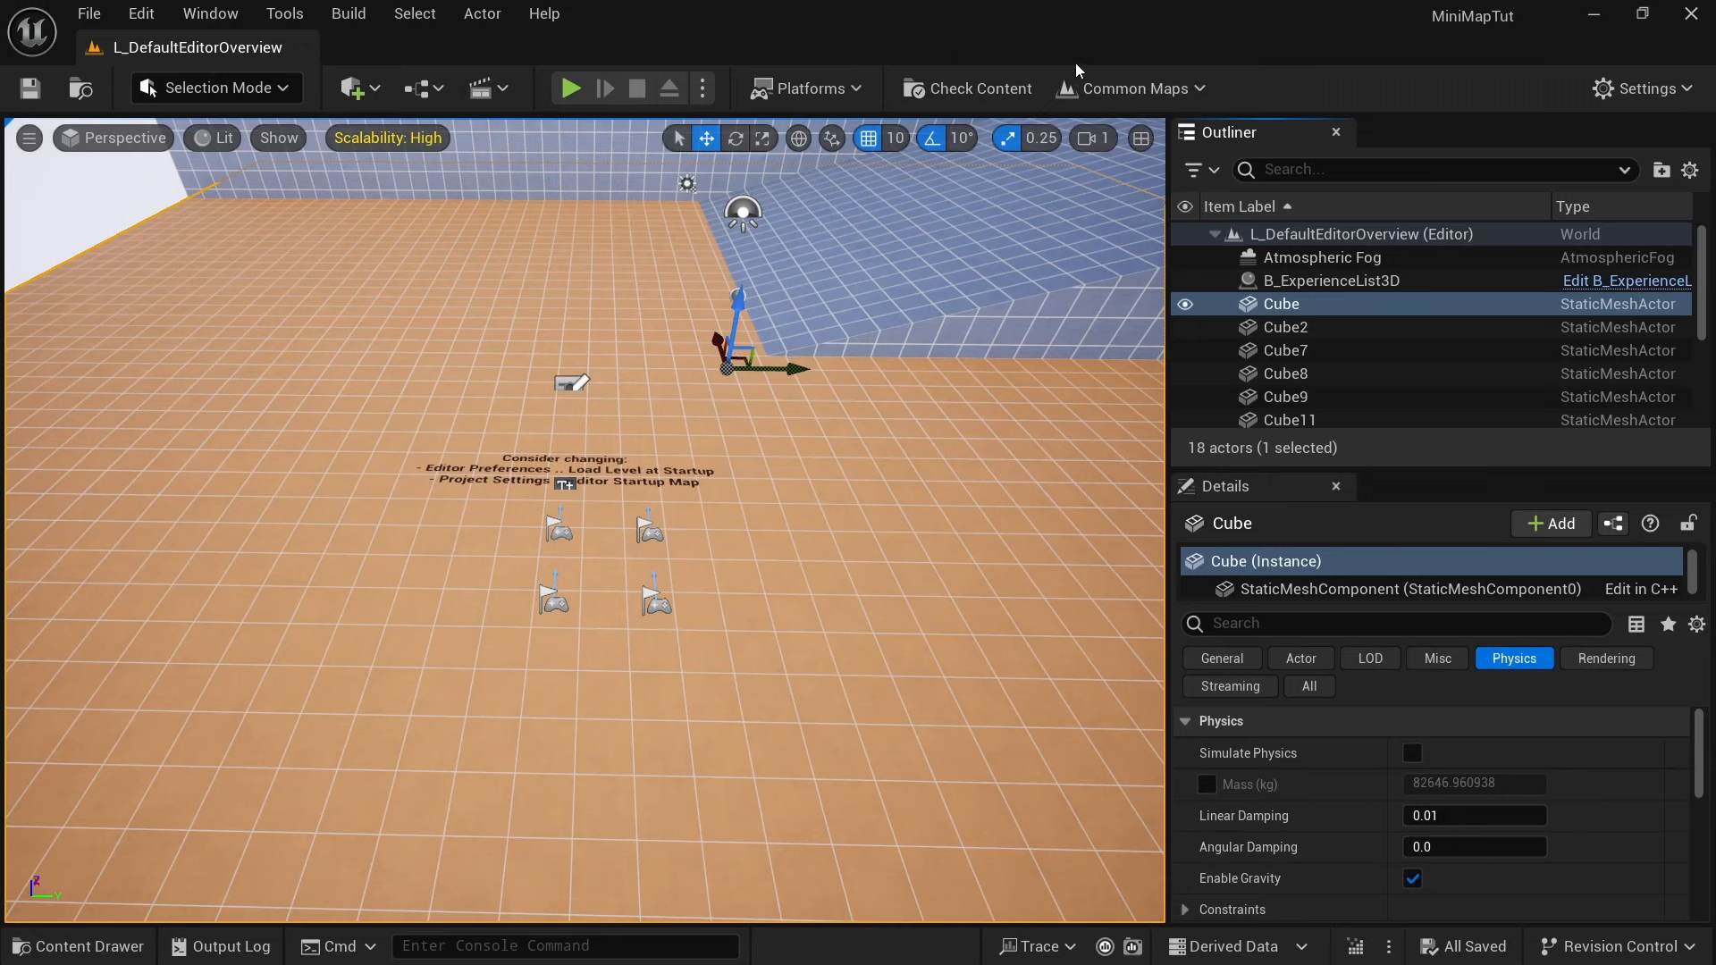
Step: Open the L_Expanse map and display its World Settings
{"action": "left_click", "coordinate": [1149, 88]}
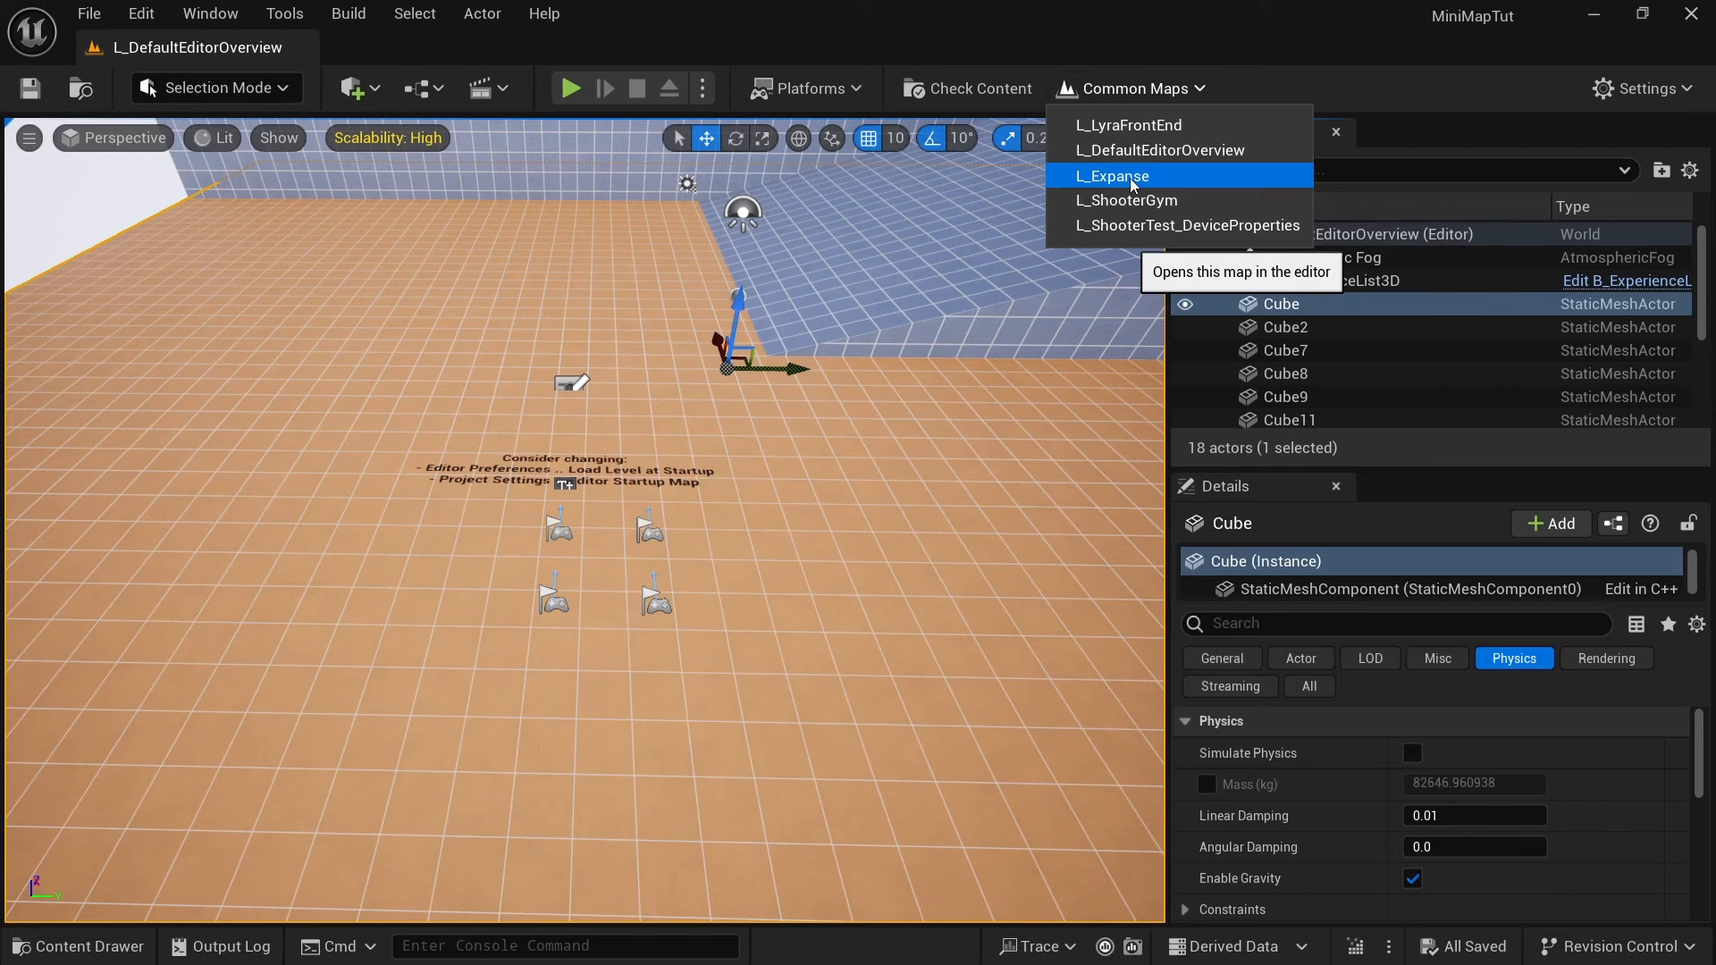
{"action": "left_click", "coordinate": [1129, 179]}
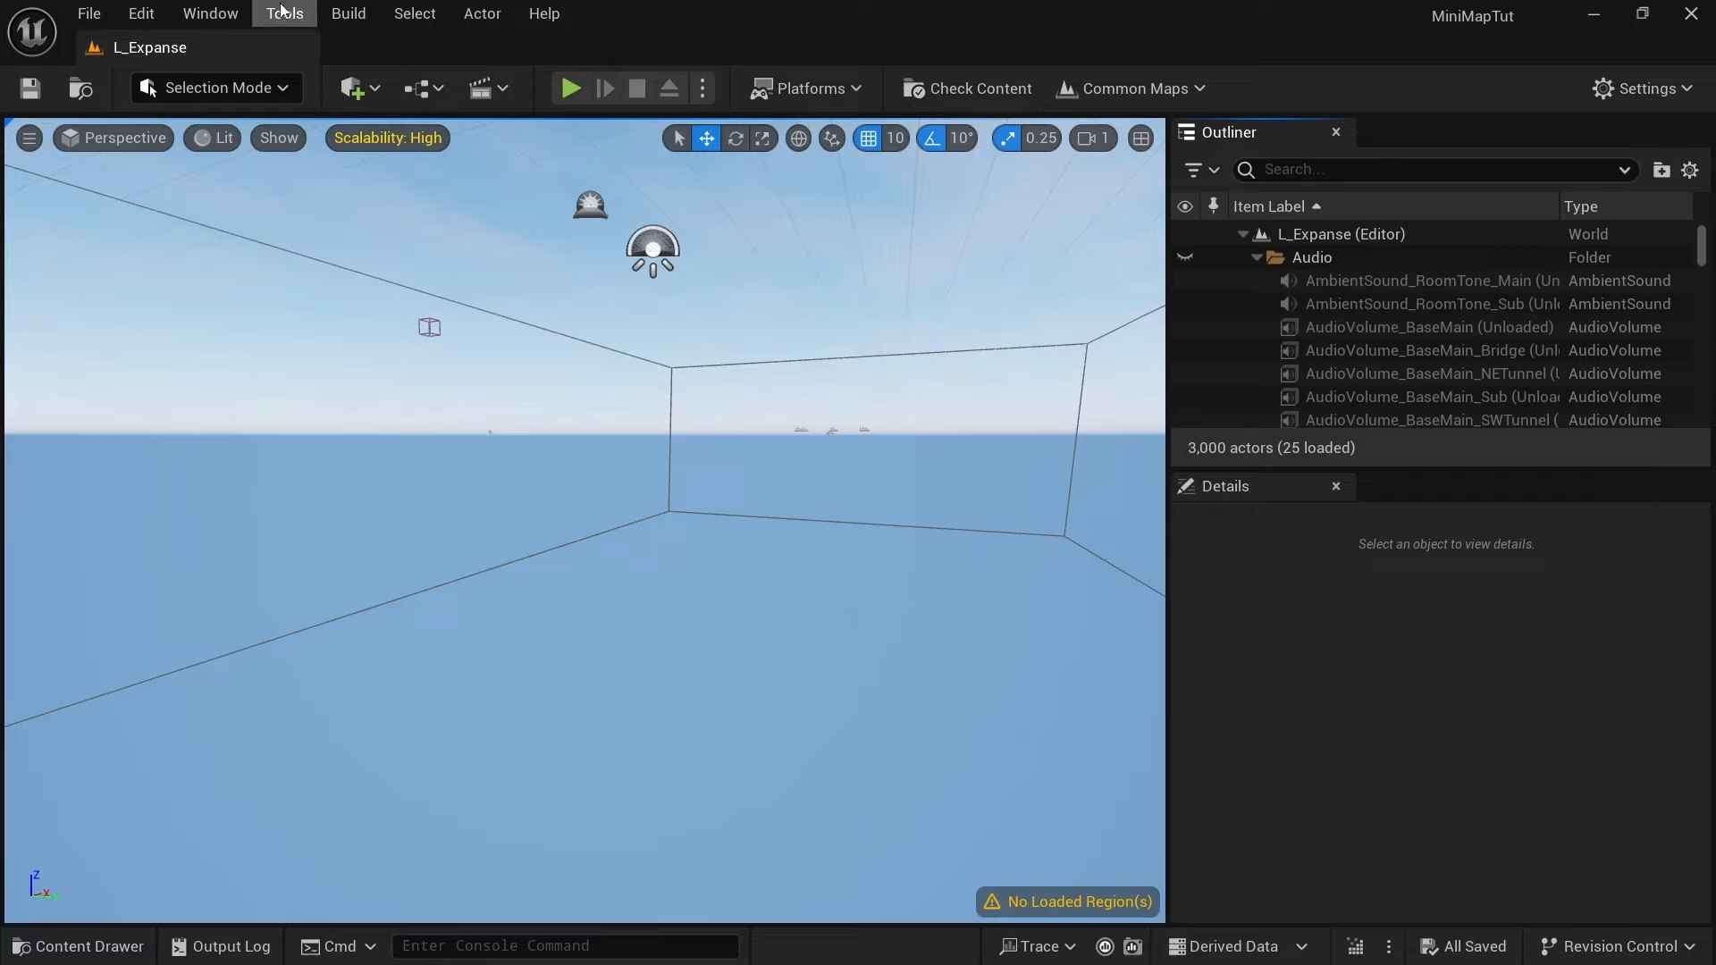
{"action": "left_click", "coordinate": [221, 16]}
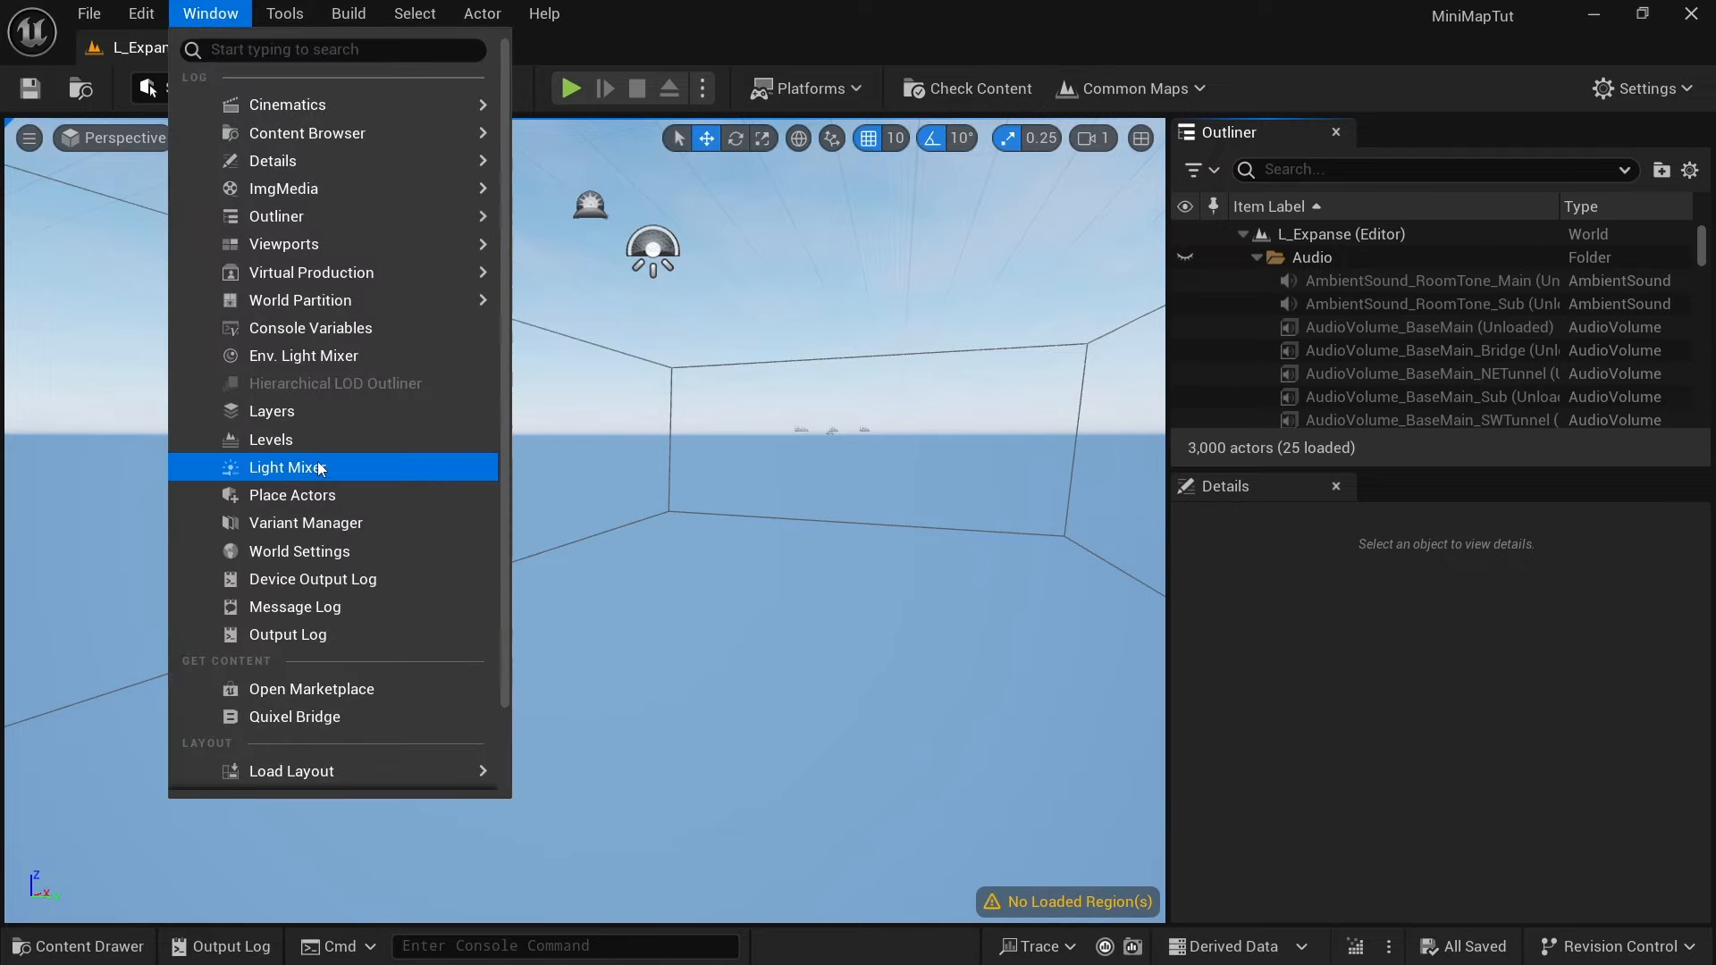
{"action": "left_click", "coordinate": [286, 554]}
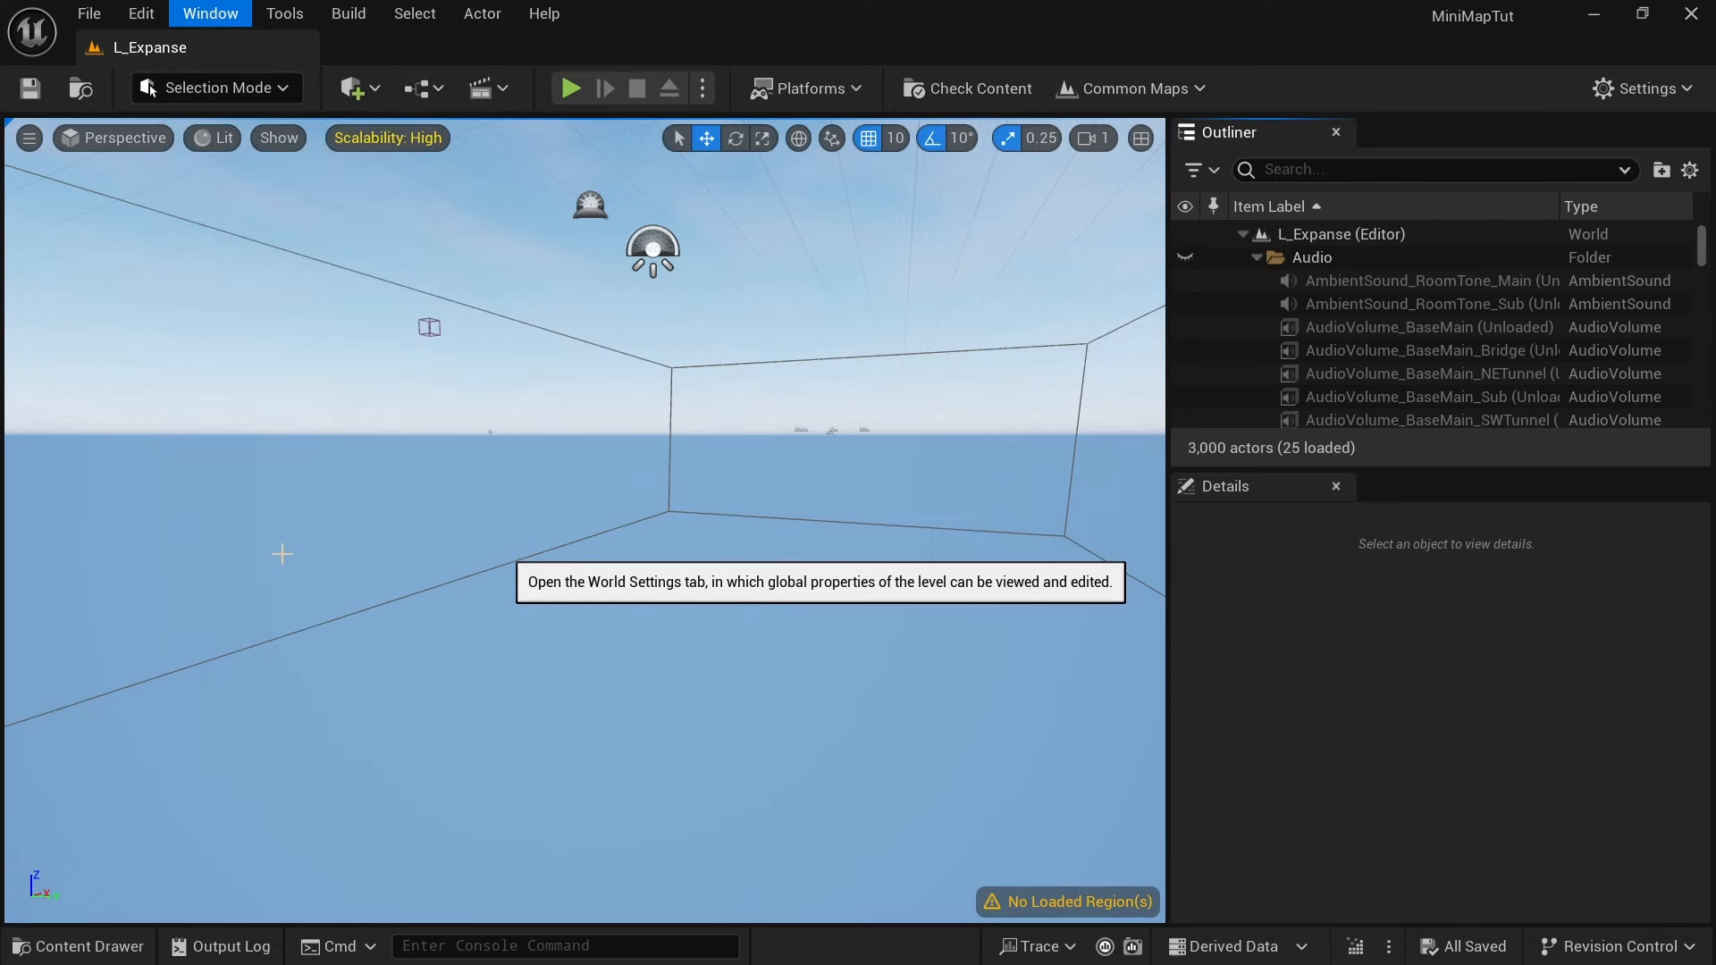
Step: Open the World Partition Editor and enlarge its panel in width and height so the whole minimap is in view
{"action": "left_click", "coordinate": [204, 18]}
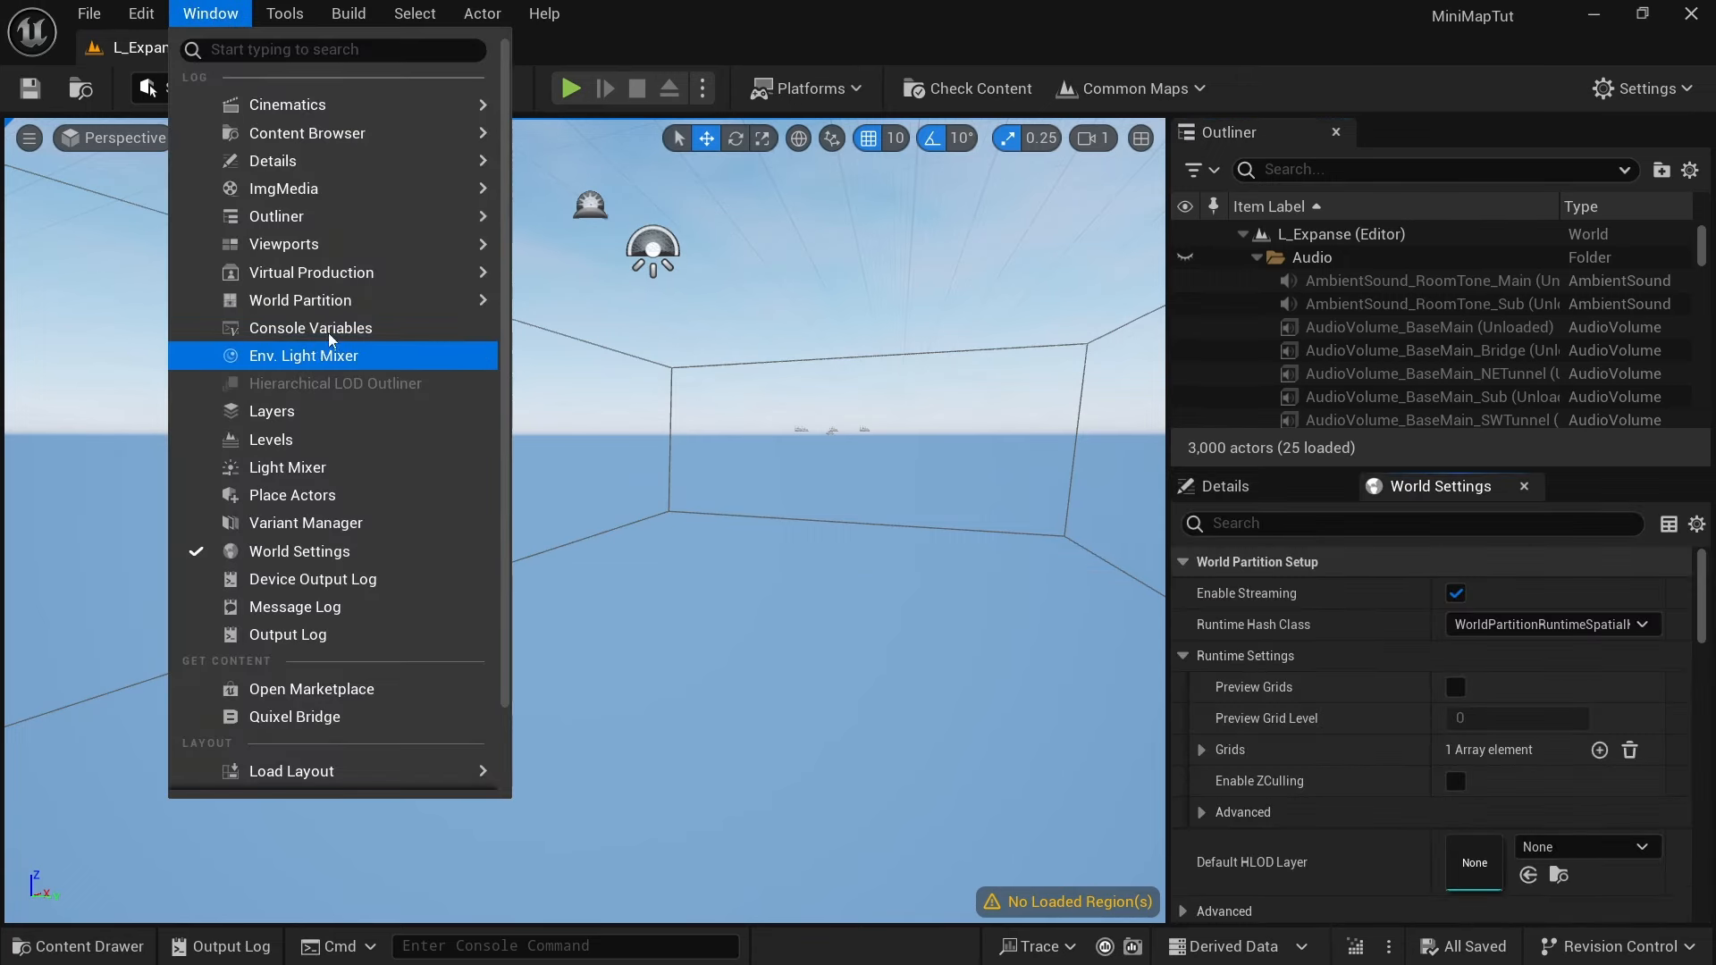
{"action": "mouse_move", "coordinate": [330, 300]}
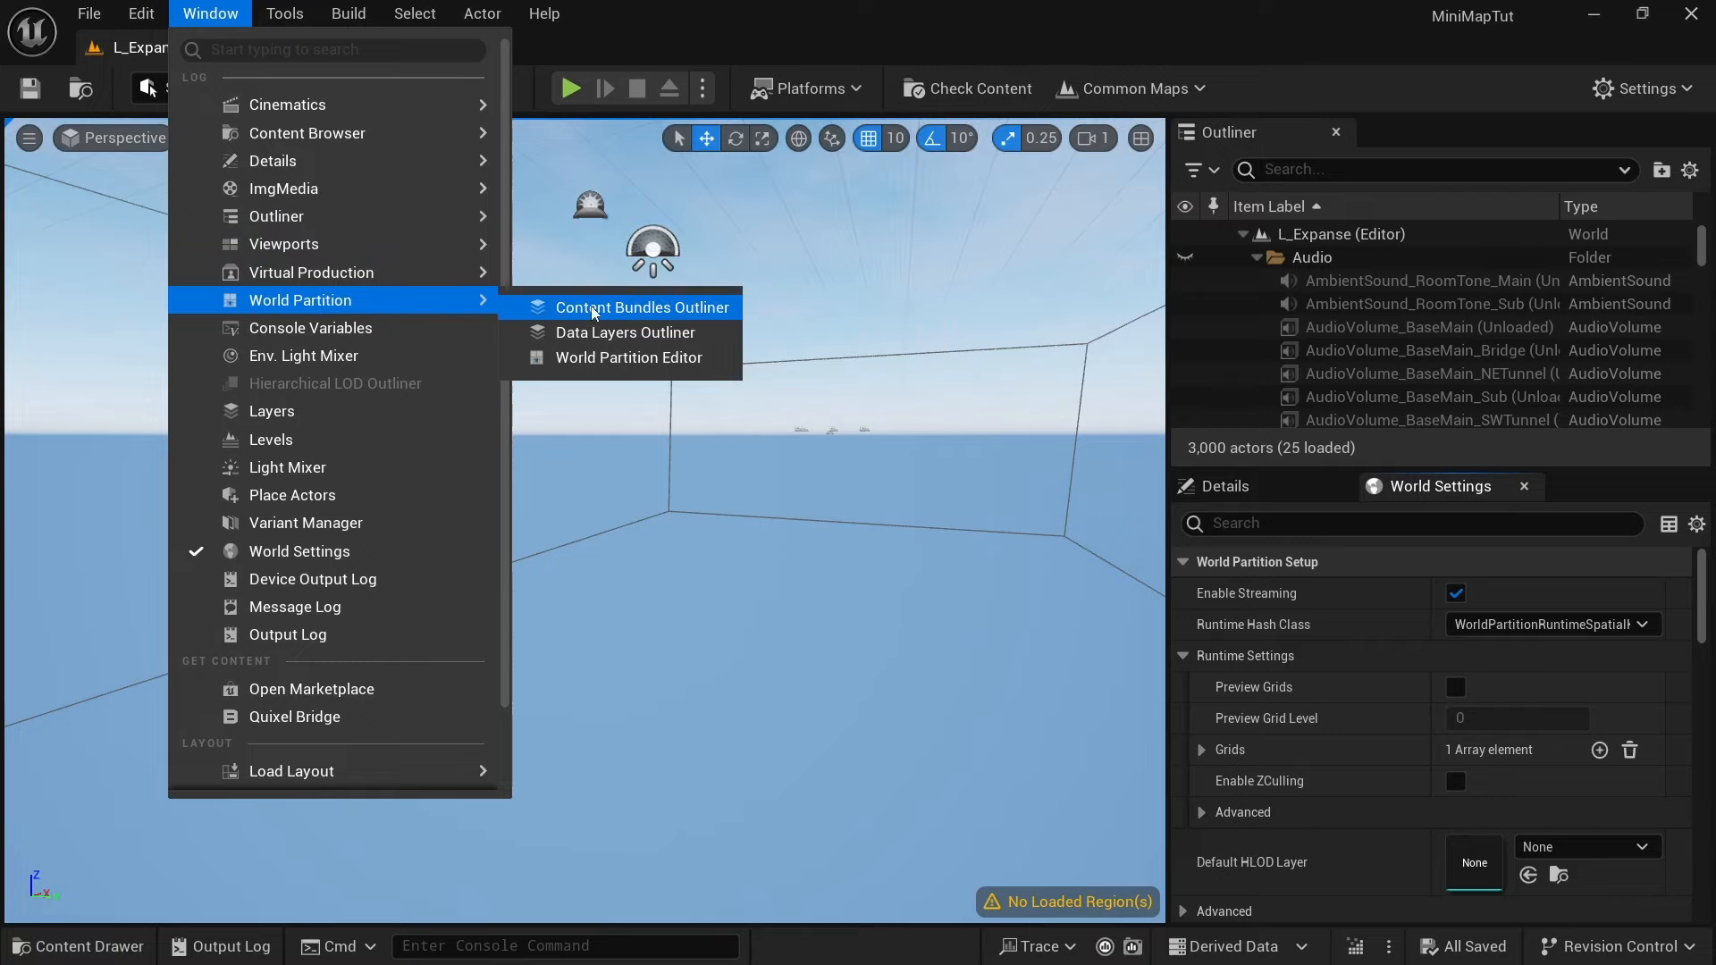
{"action": "left_click", "coordinate": [647, 359]}
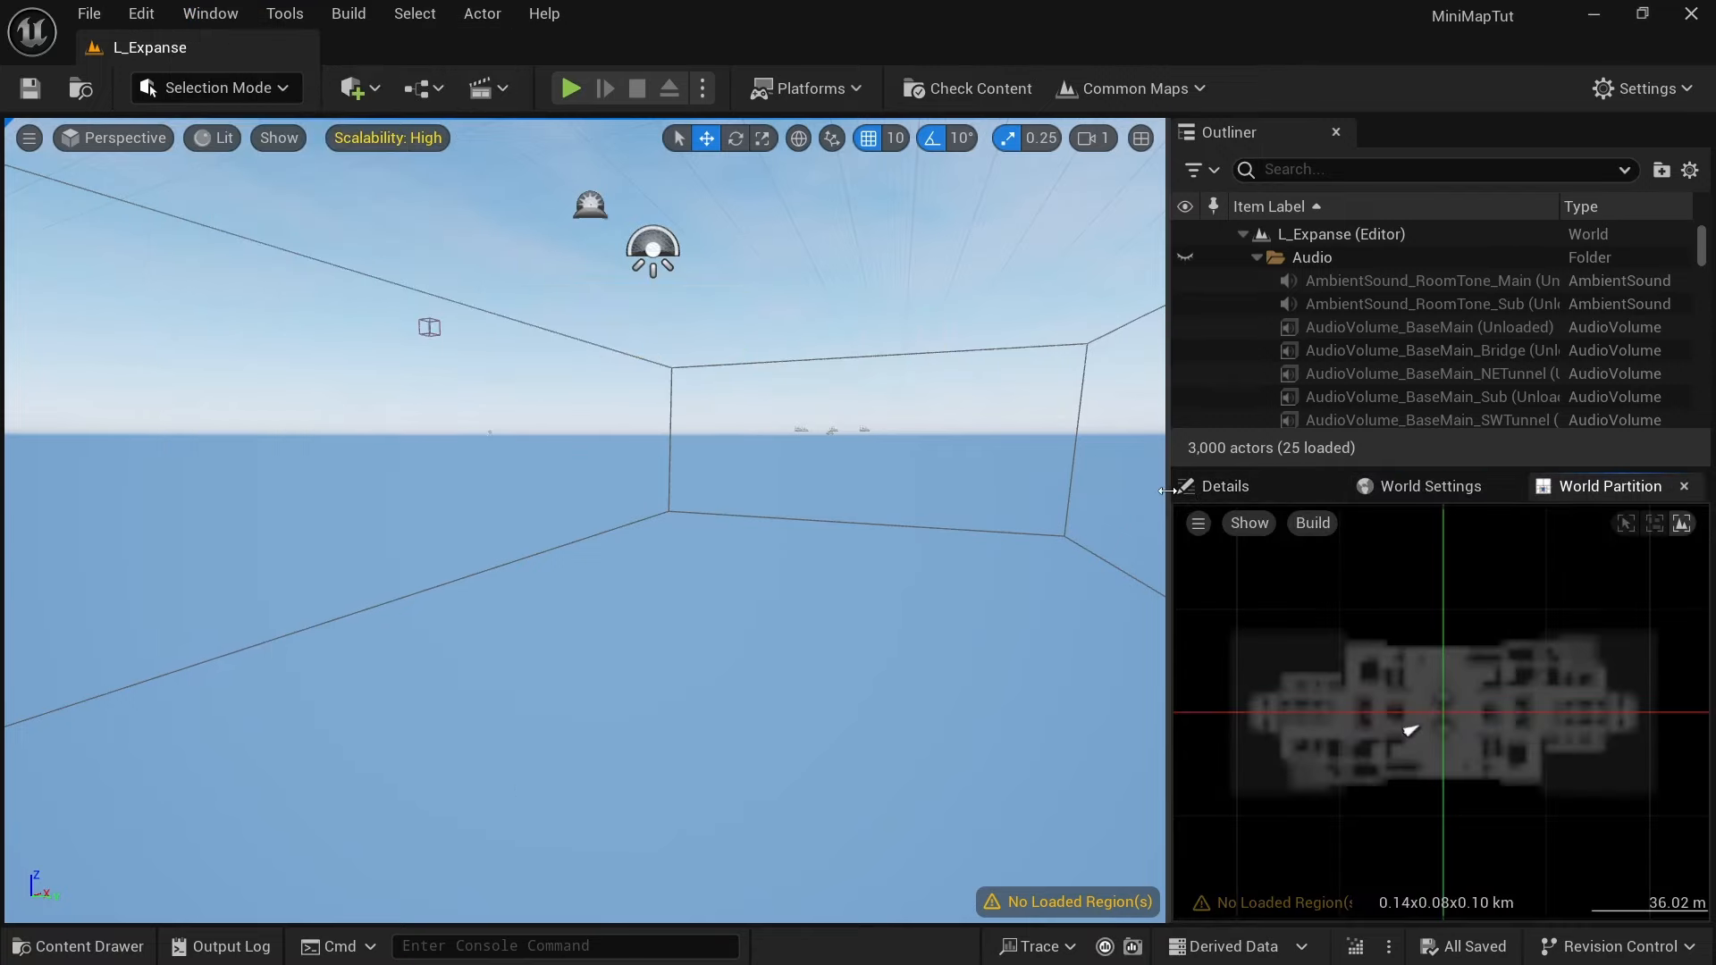
{"action": "left_click_drag", "start_coordinate": [1168, 643], "coordinate": [1109, 656]}
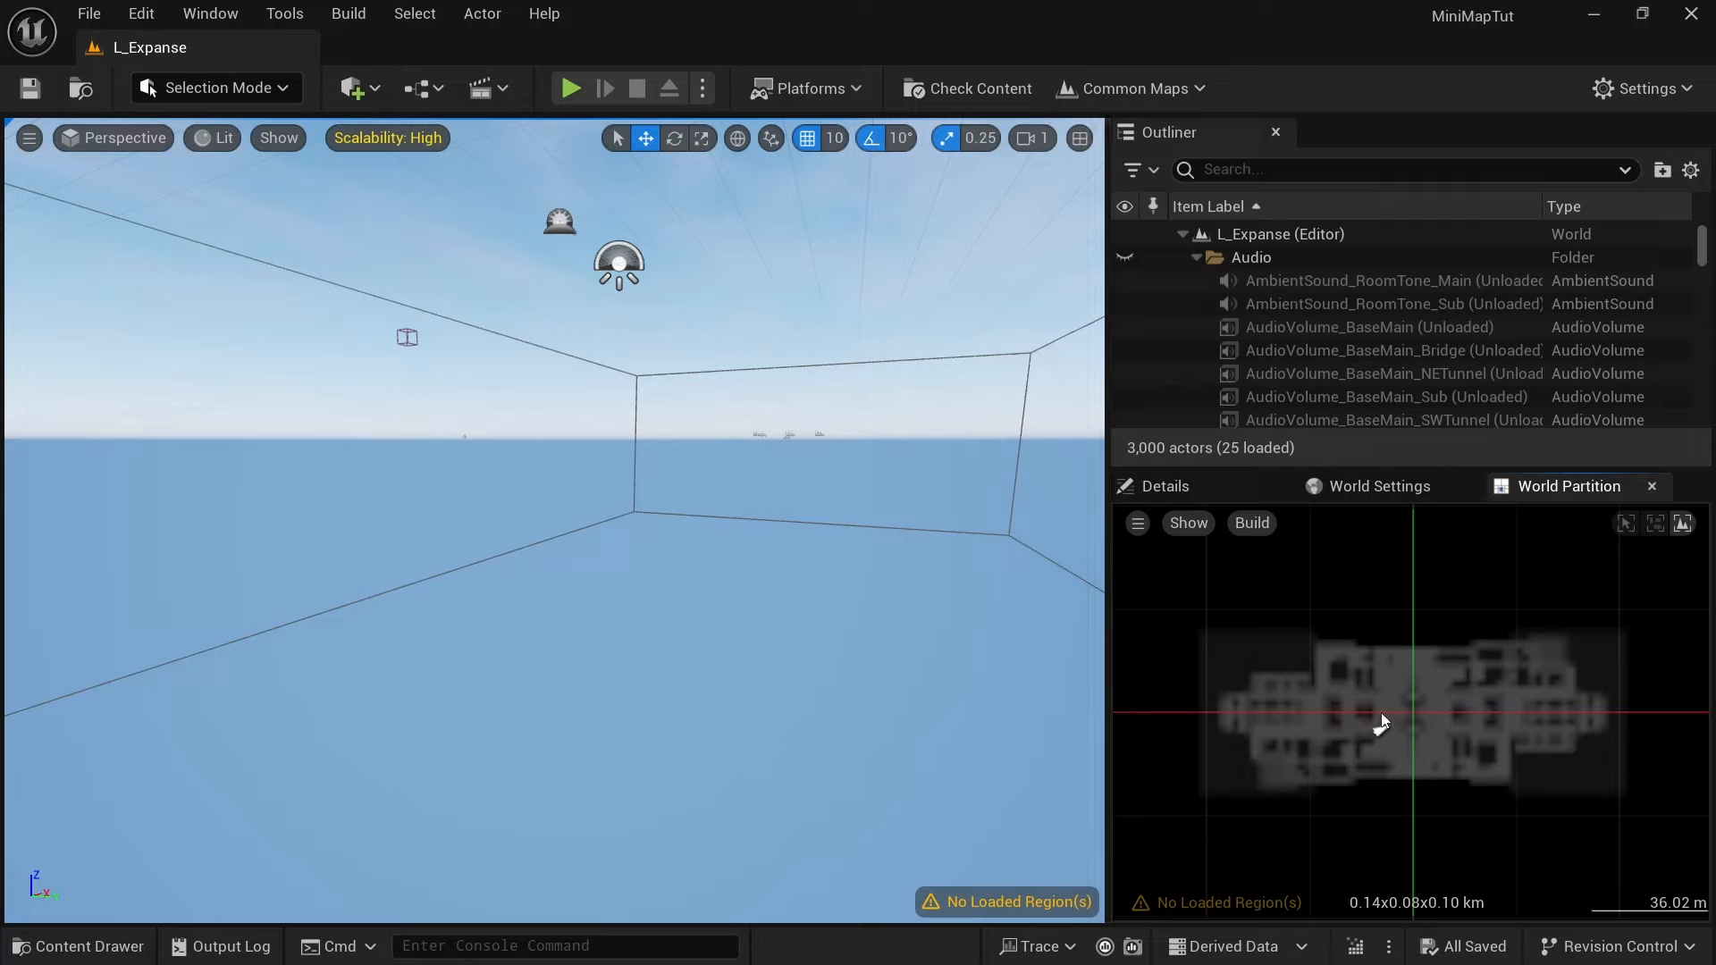
{"action": "scroll", "coordinate": [1489, 758], "scroll_direction": "up", "scroll_amount": 5}
{"action": "scroll", "coordinate": [1382, 729], "scroll_direction": "down", "scroll_amount": 5}
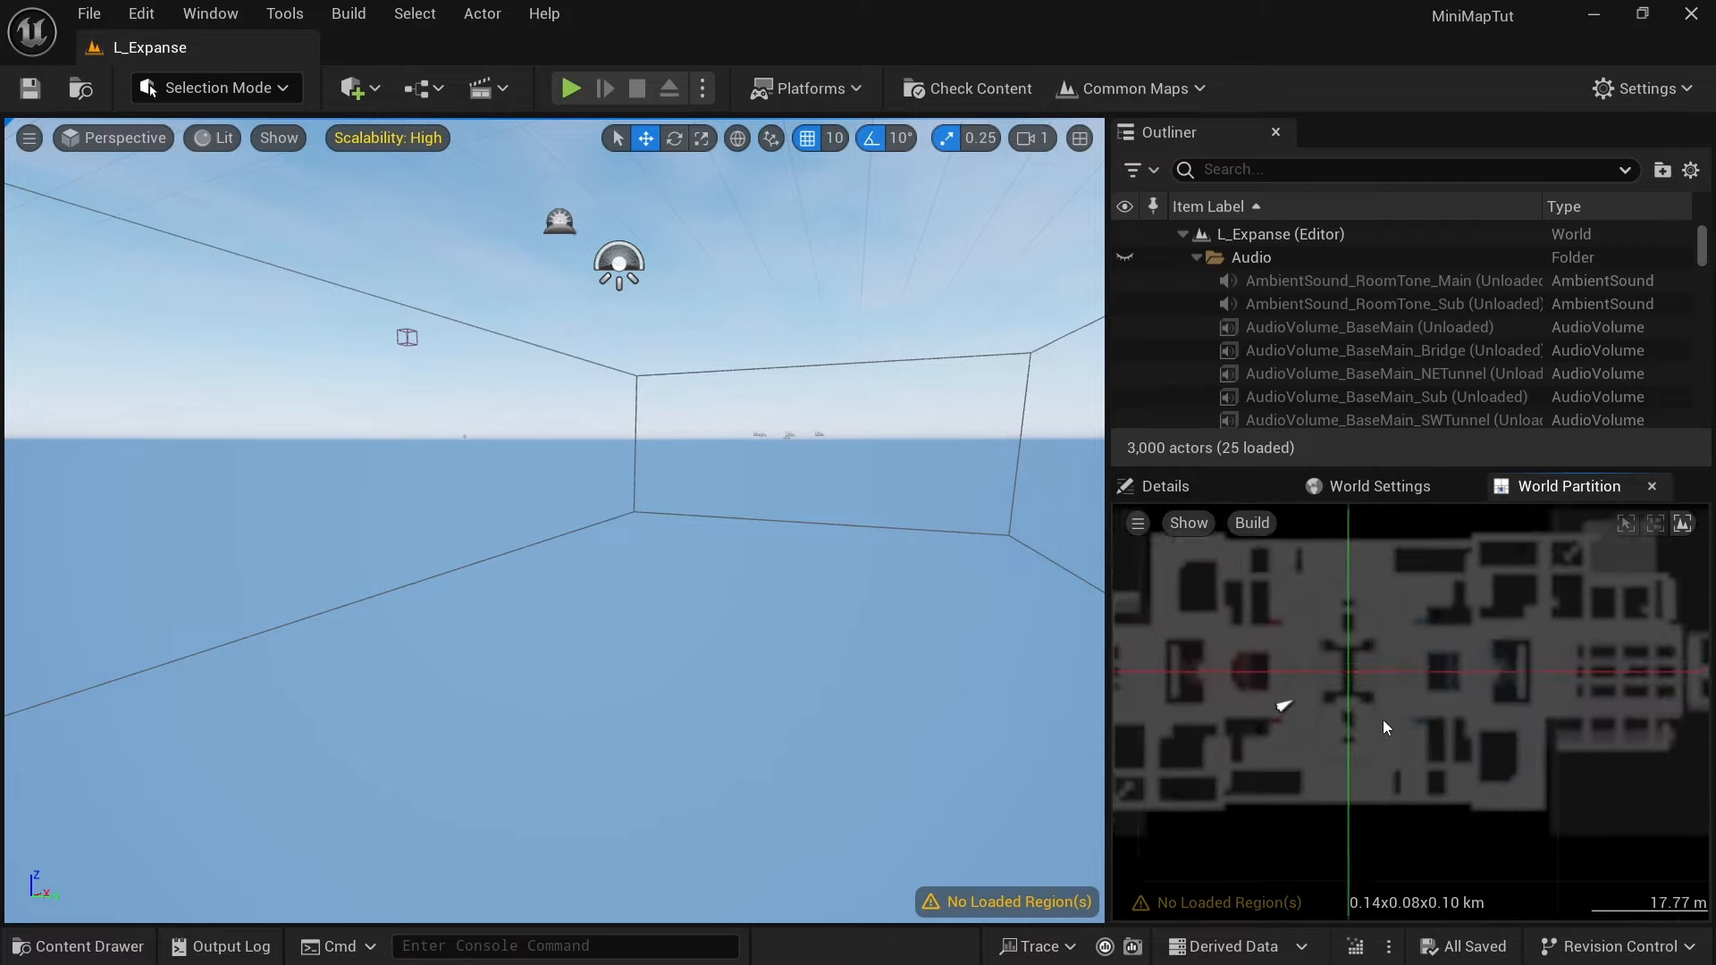
{"action": "scroll", "coordinate": [1364, 679], "scroll_direction": "up", "scroll_amount": 5}
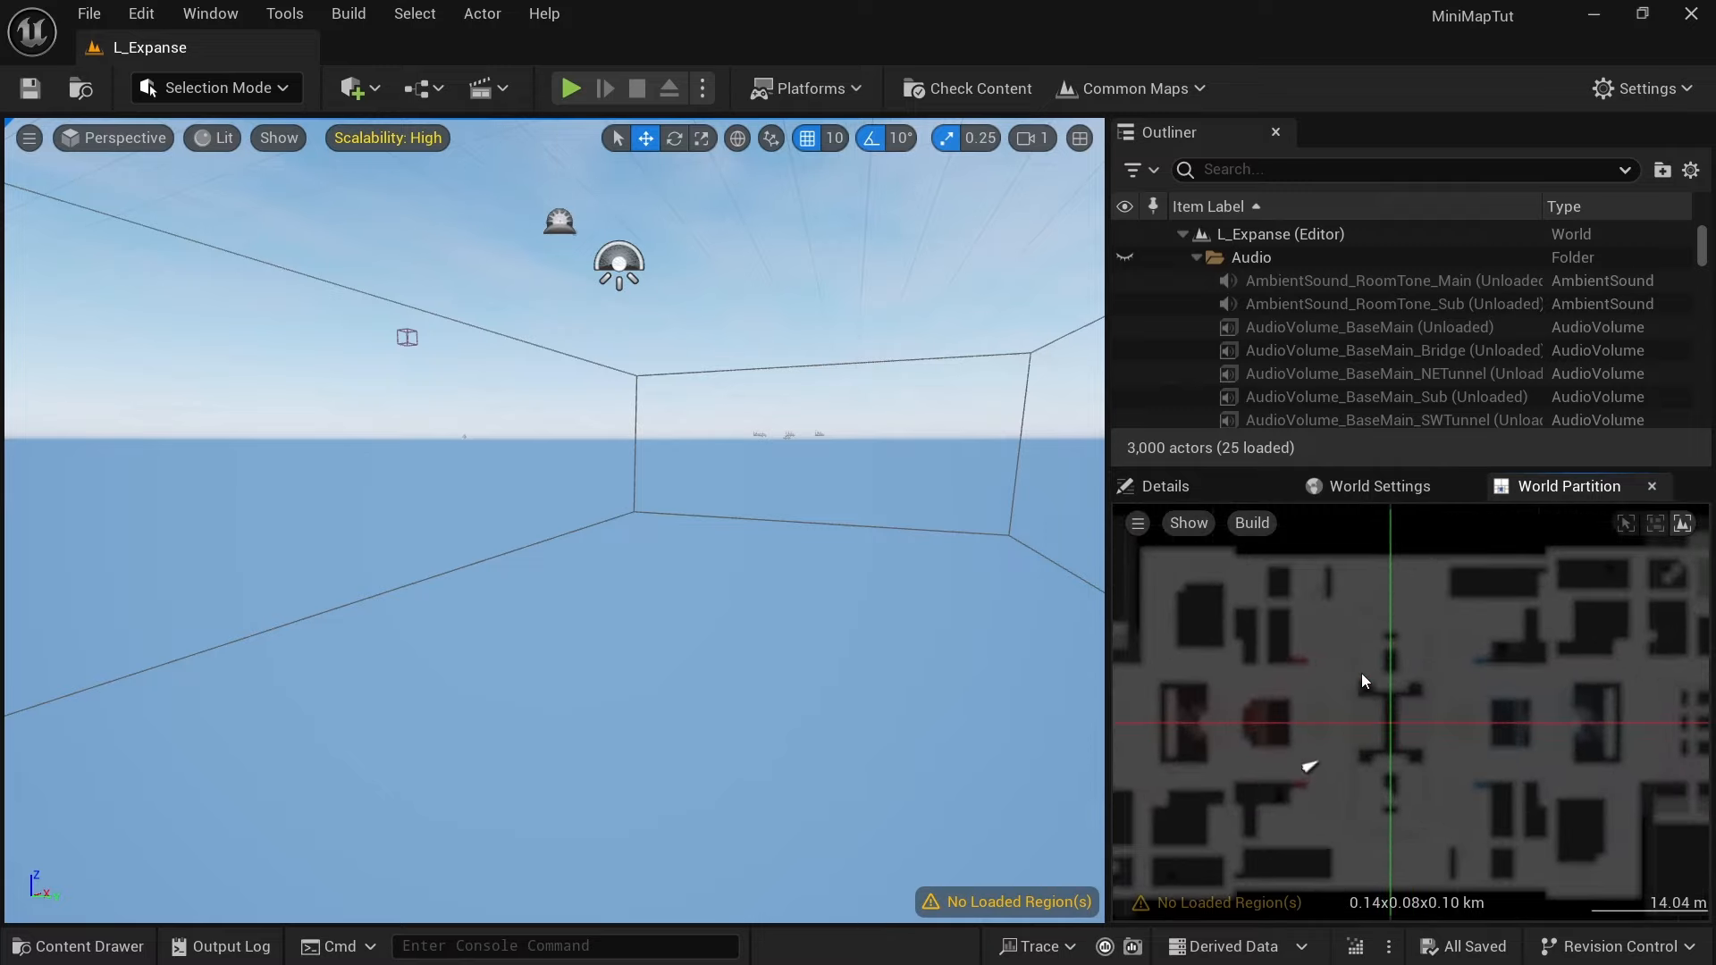
{"action": "scroll", "coordinate": [1381, 724], "scroll_direction": "down", "scroll_amount": 5}
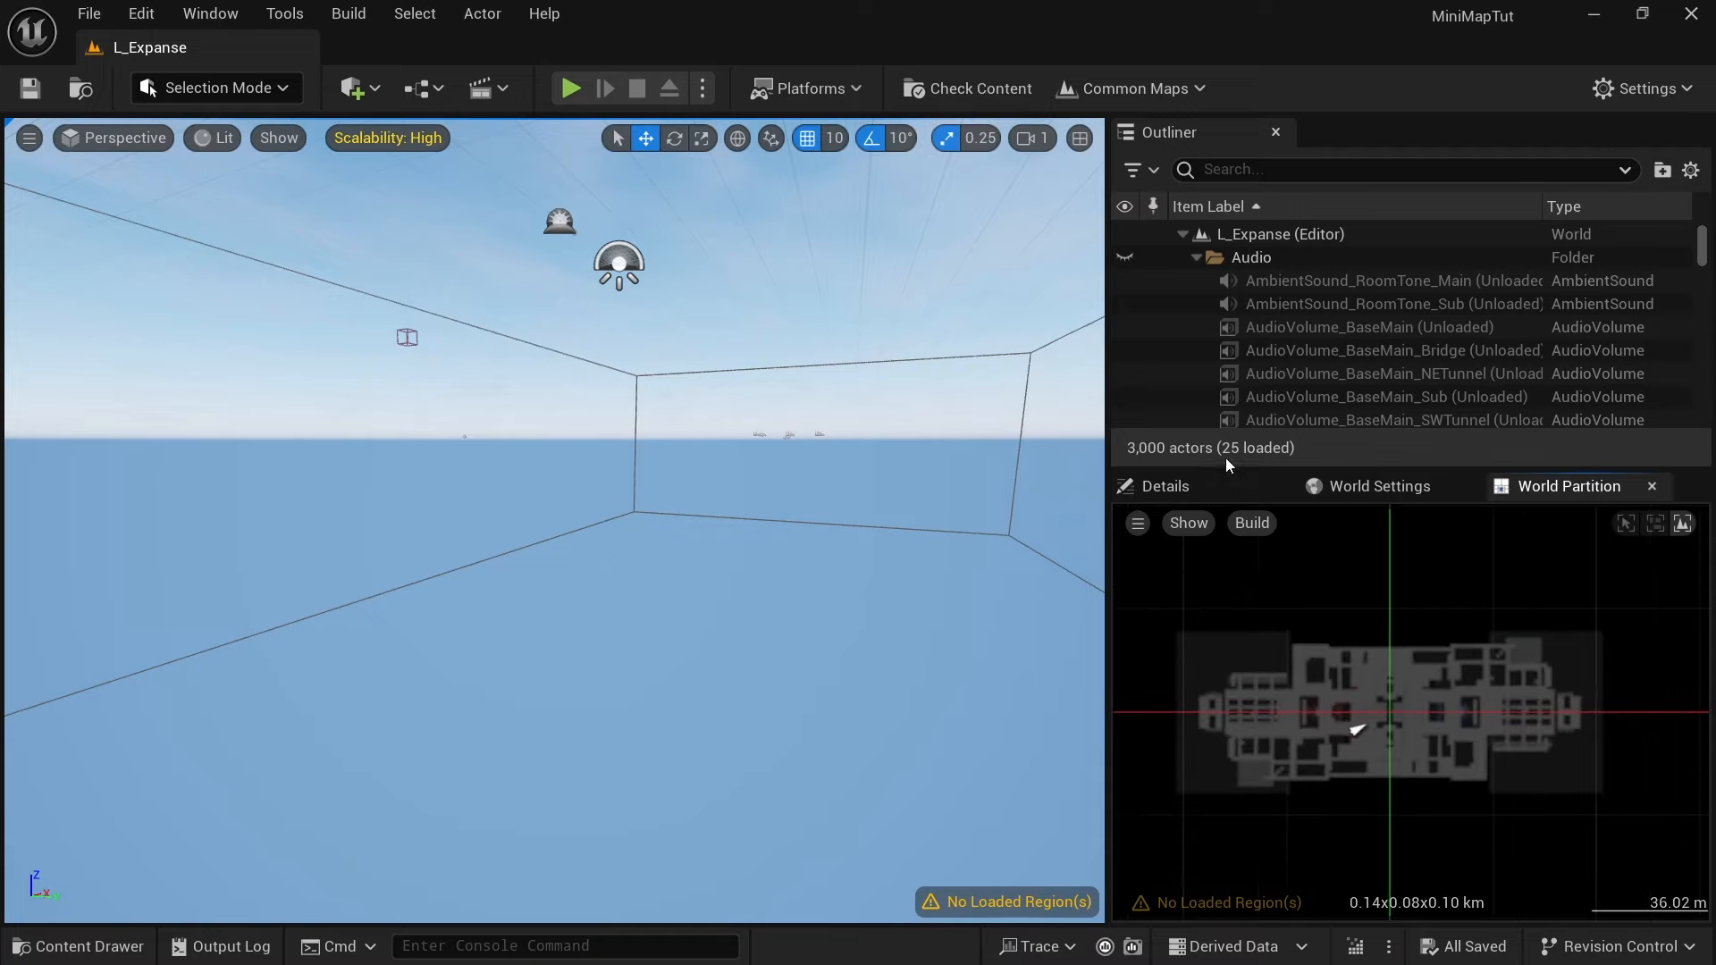
{"action": "left_click_drag", "start_coordinate": [1226, 467], "coordinate": [1226, 364]}
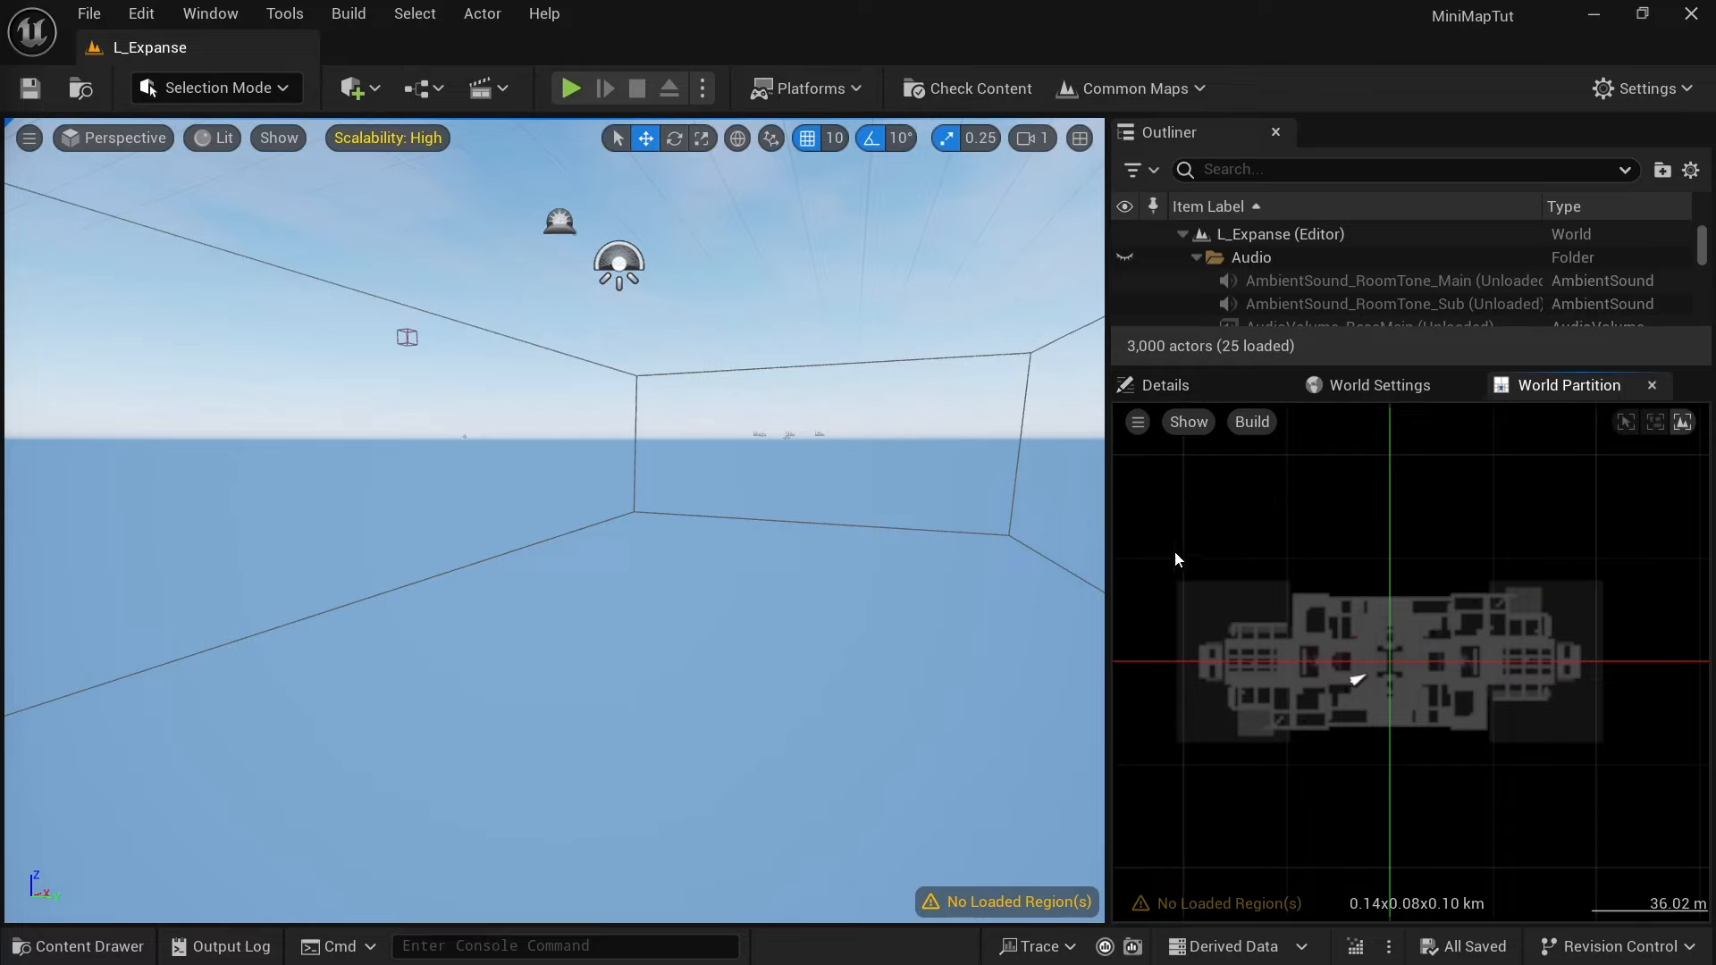
Step: Select an area enclosing the whole level on the World Partition minimap and load the region from that selection
{"action": "left_click_drag", "start_coordinate": [1151, 516], "coordinate": [1628, 802]}
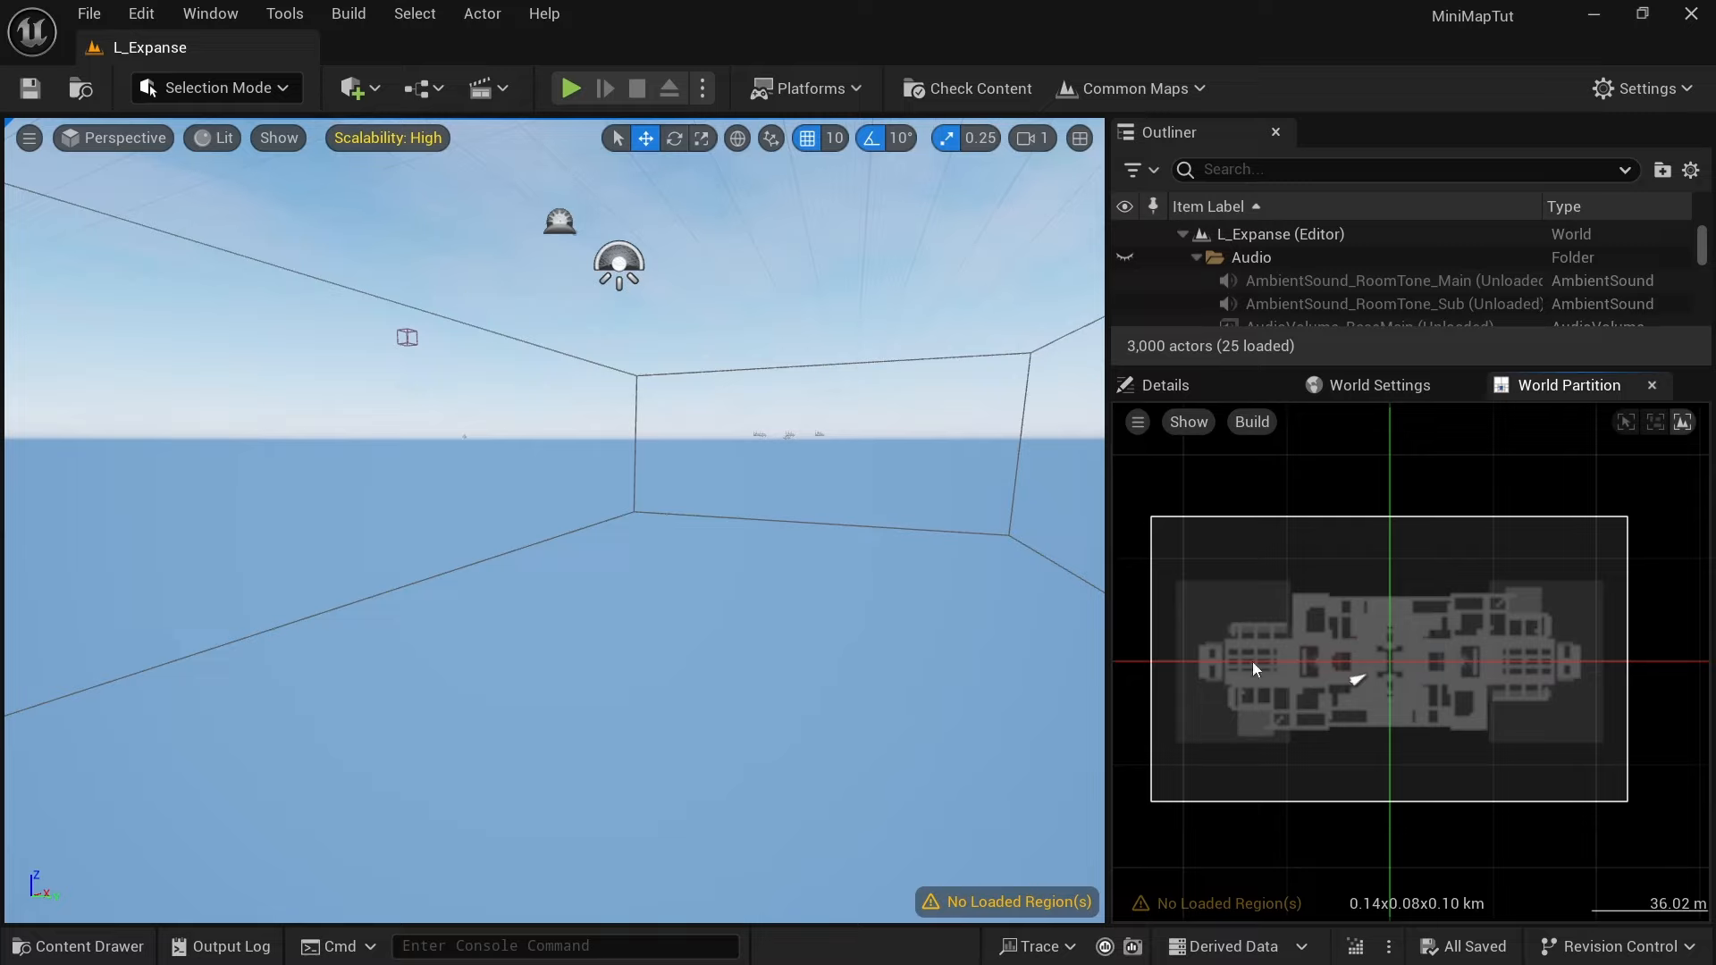
{"action": "right_click", "coordinate": [1272, 583]}
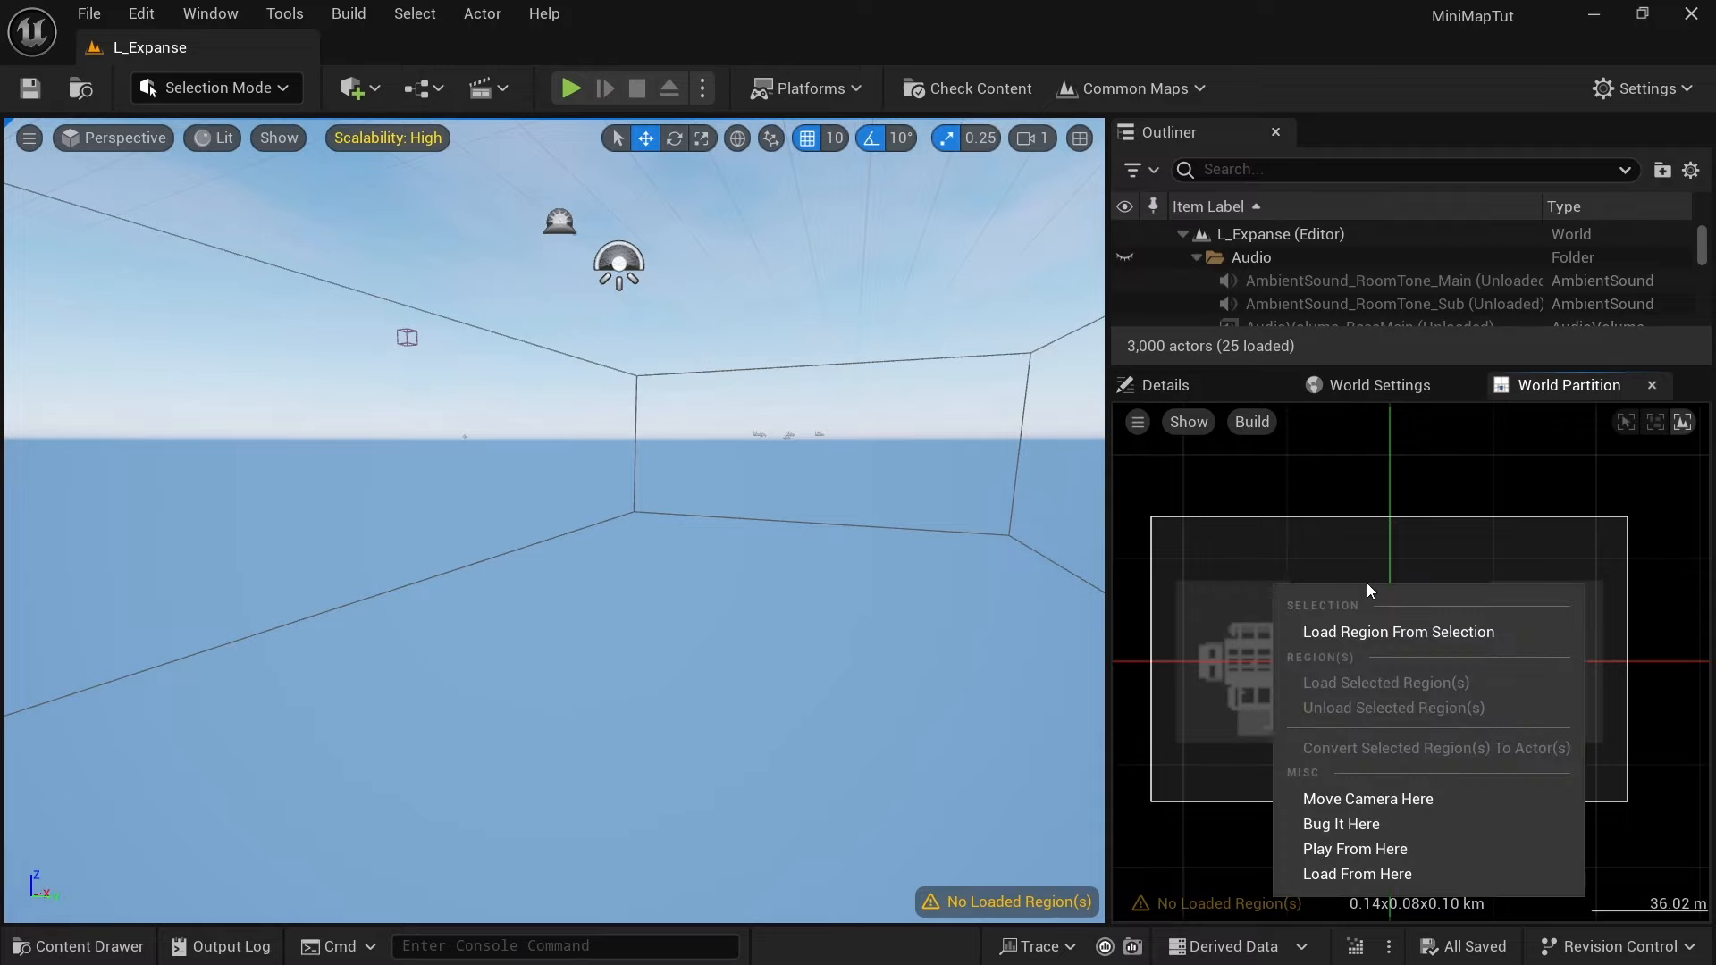
{"action": "left_click", "coordinate": [1363, 635]}
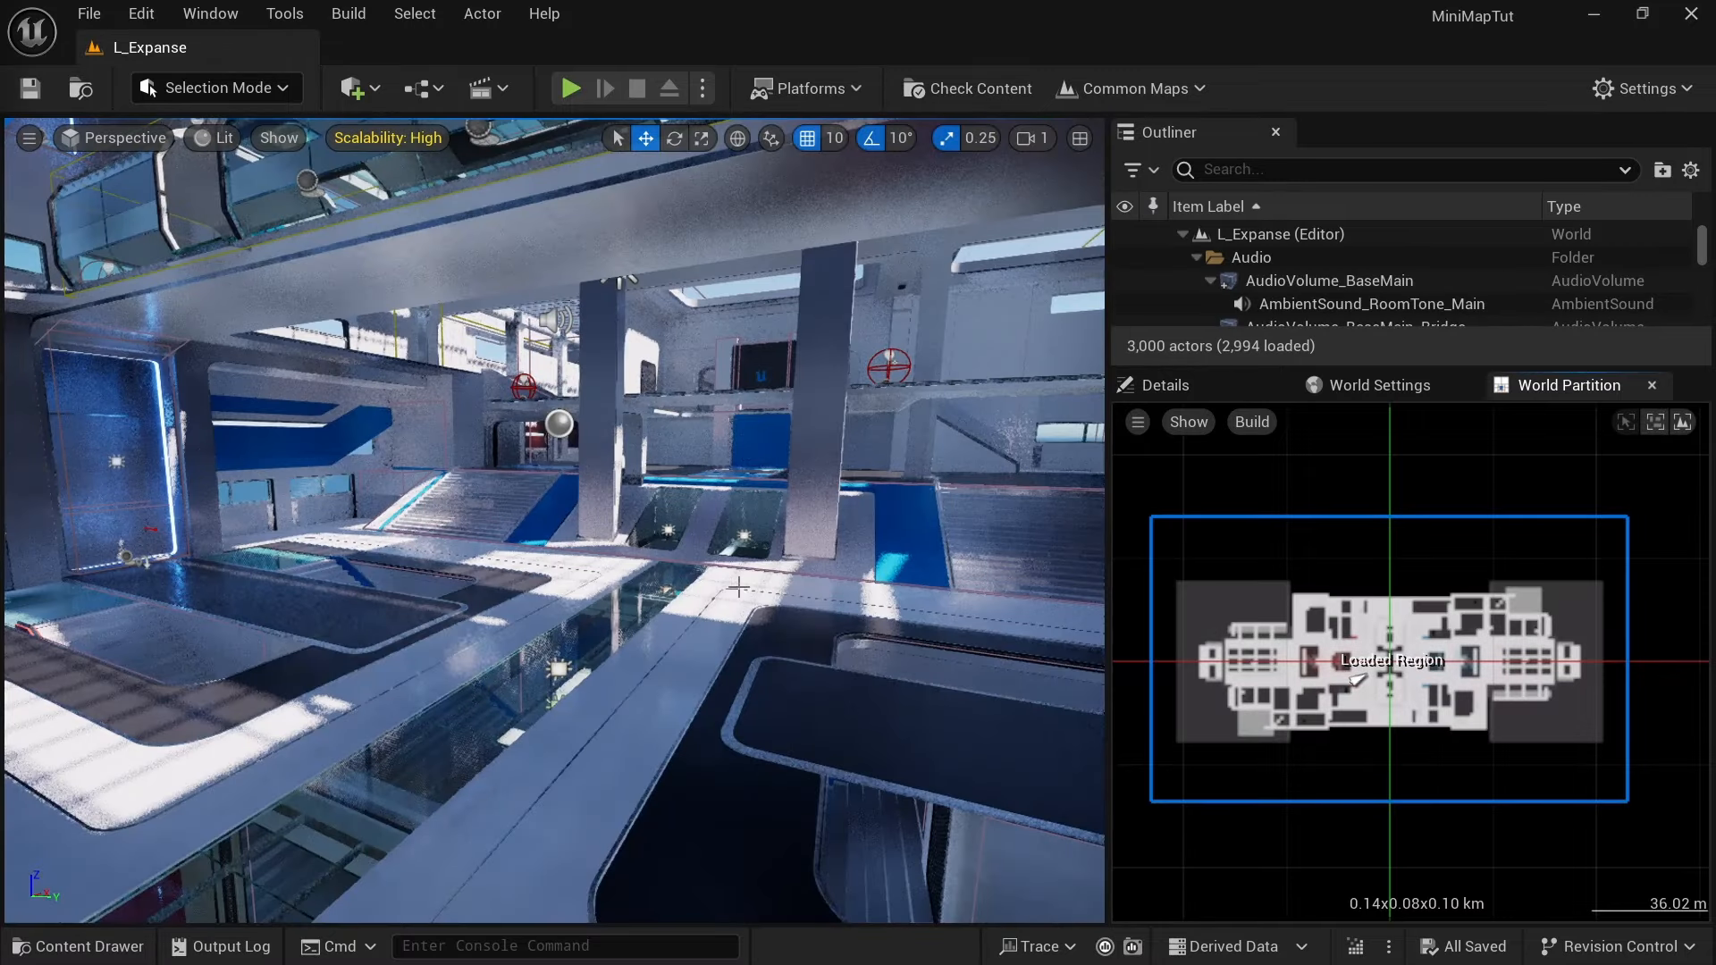
Step: Look around the loaded level, select and focus the B_Tool_Stairs_BGM45 staircase, and examine its location on the World Partition minimap
{"action": "right_click_drag", "start_coordinate": [554, 521], "coordinate": [849, 563]}
{"action": "right_click_drag", "start_coordinate": [768, 382], "coordinate": [554, 344]}
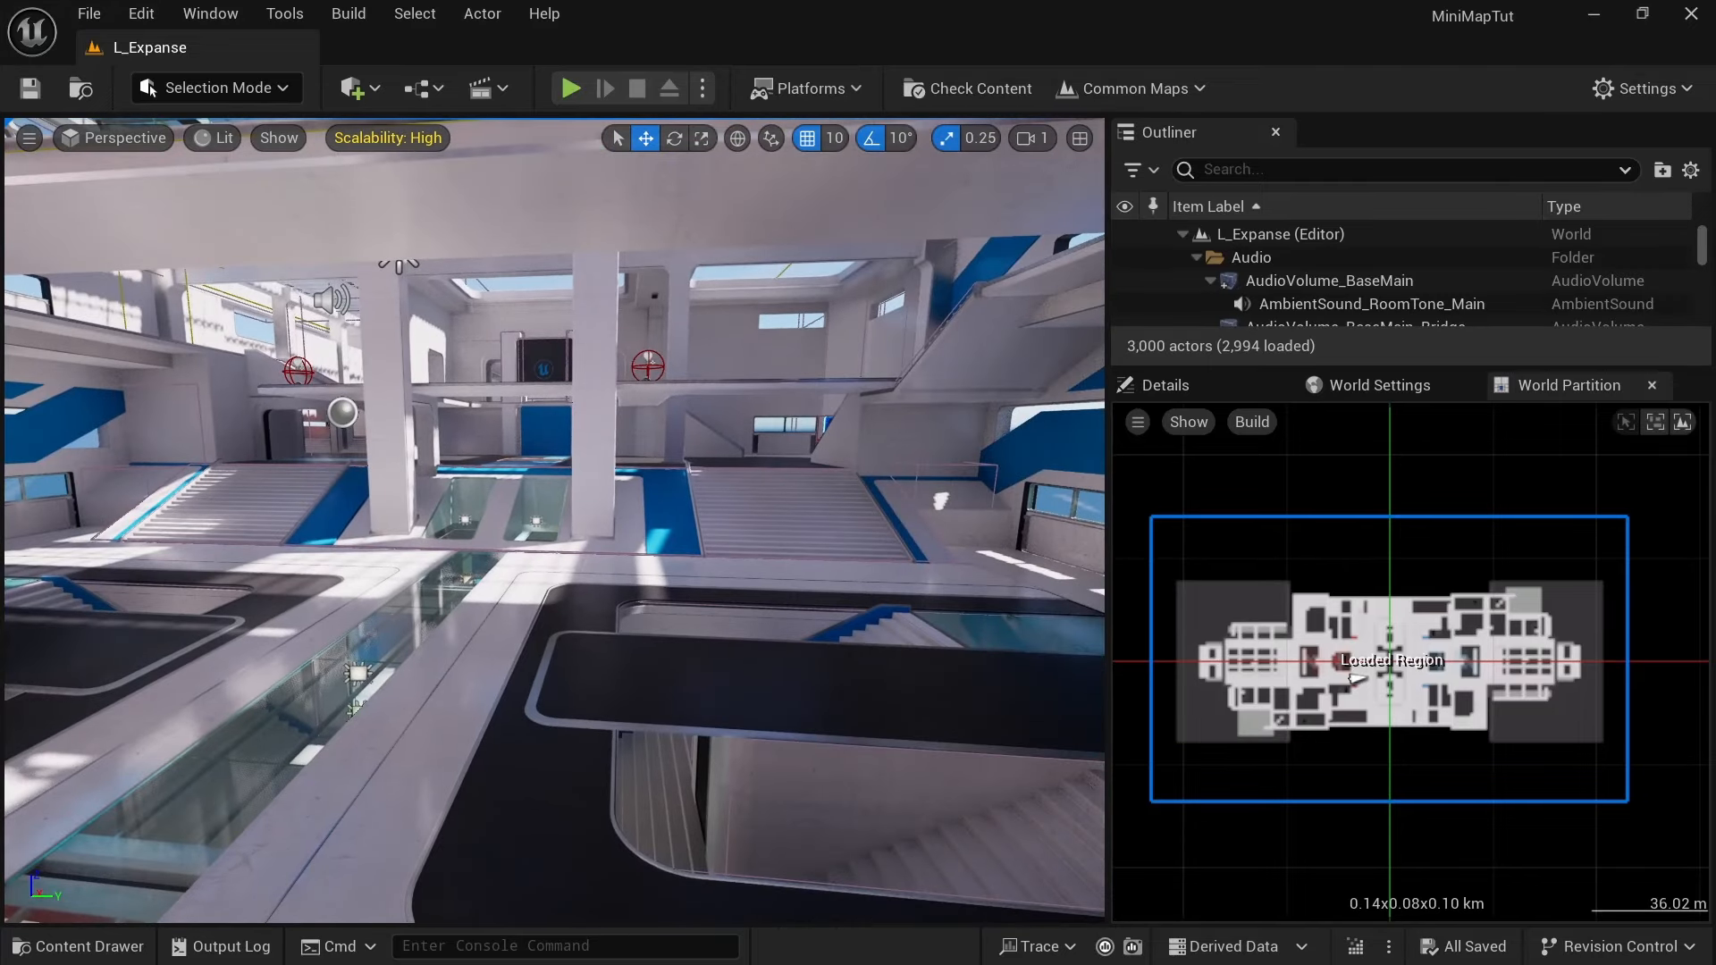
{"action": "left_click", "coordinate": [594, 393]}
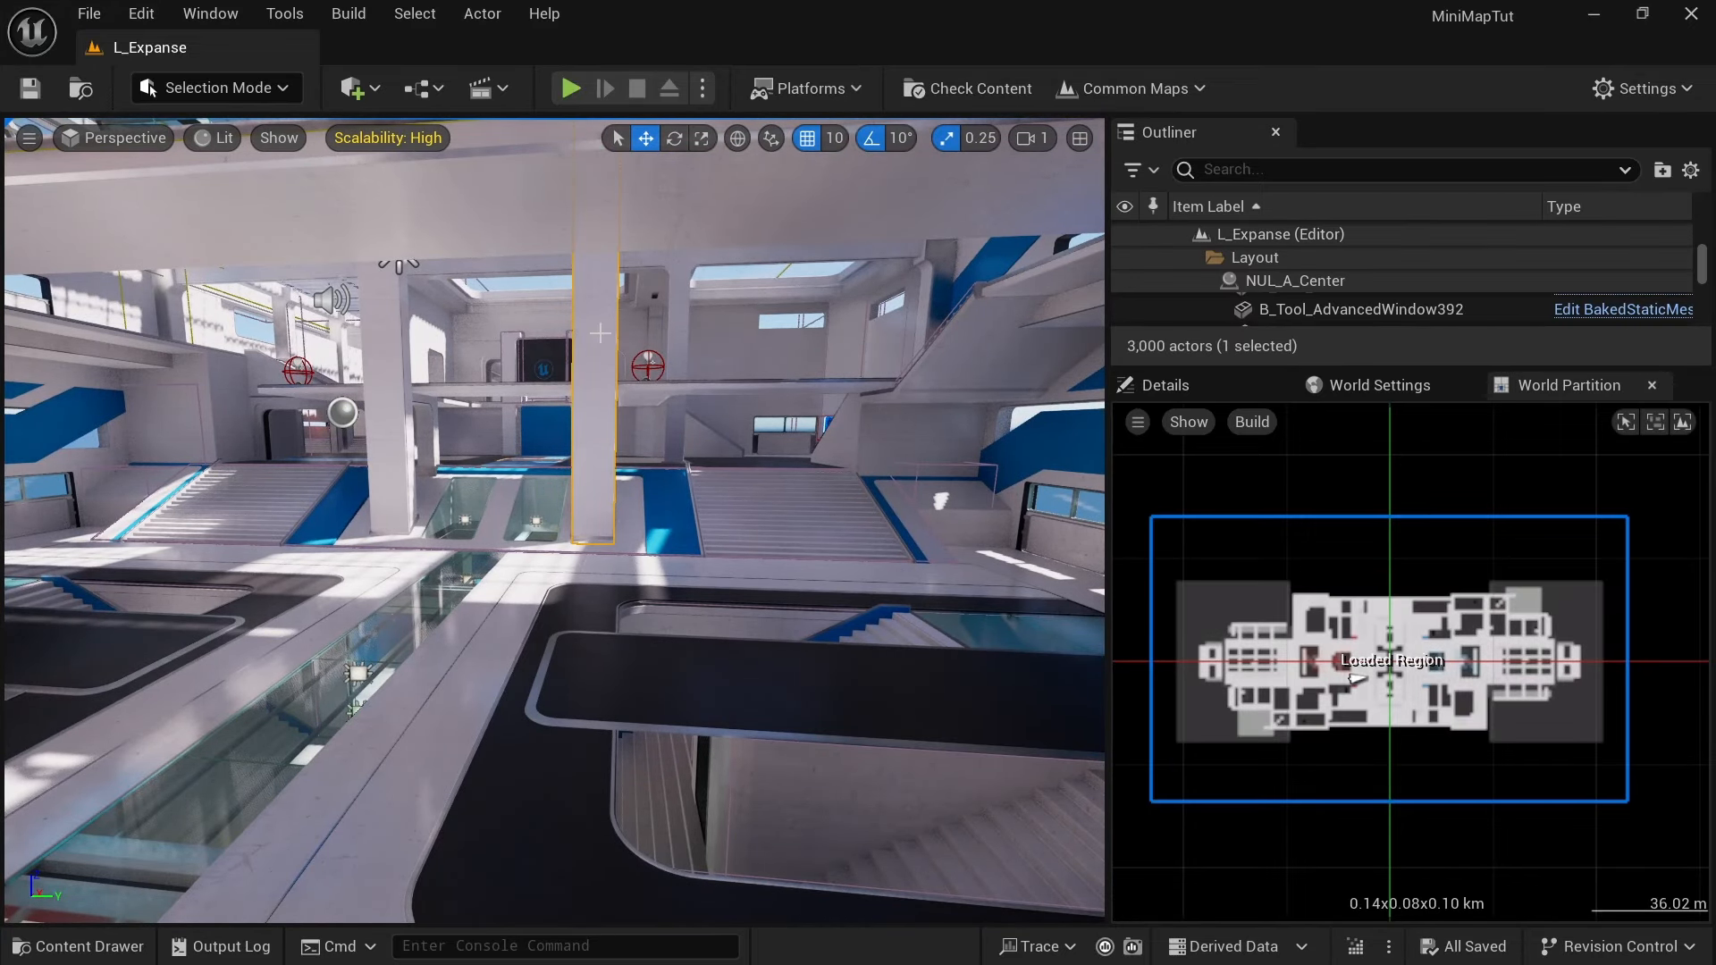
{"action": "left_click", "coordinate": [761, 520]}
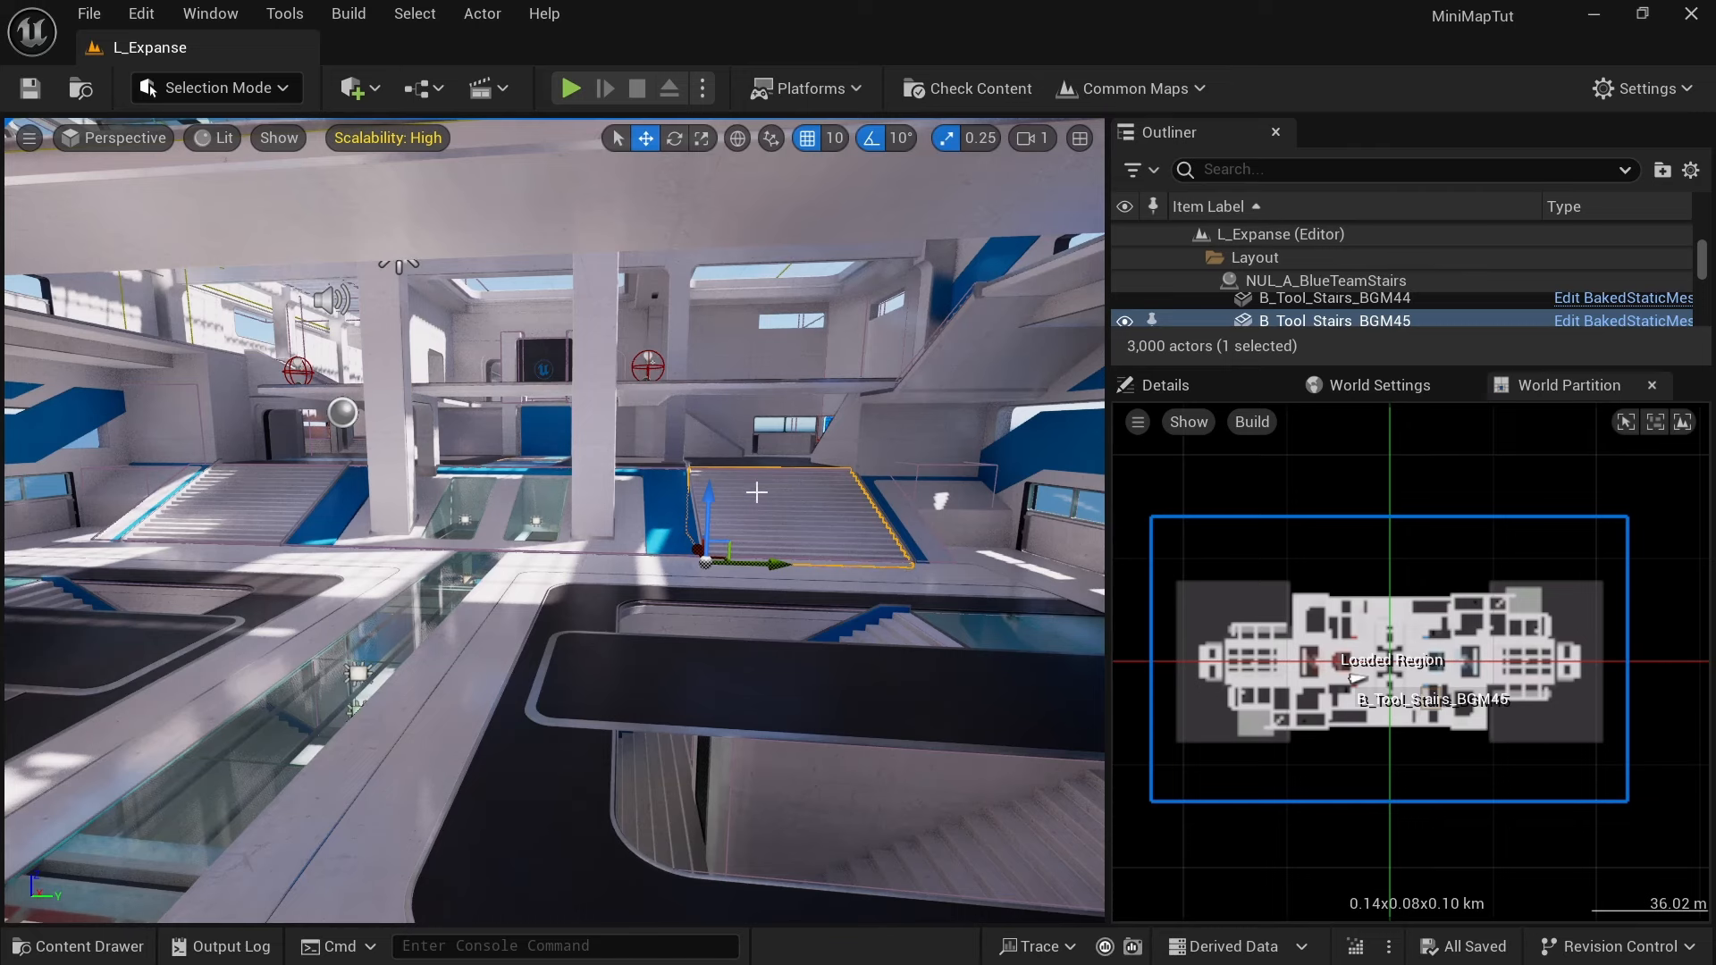
{"action": "key", "text": "f"}
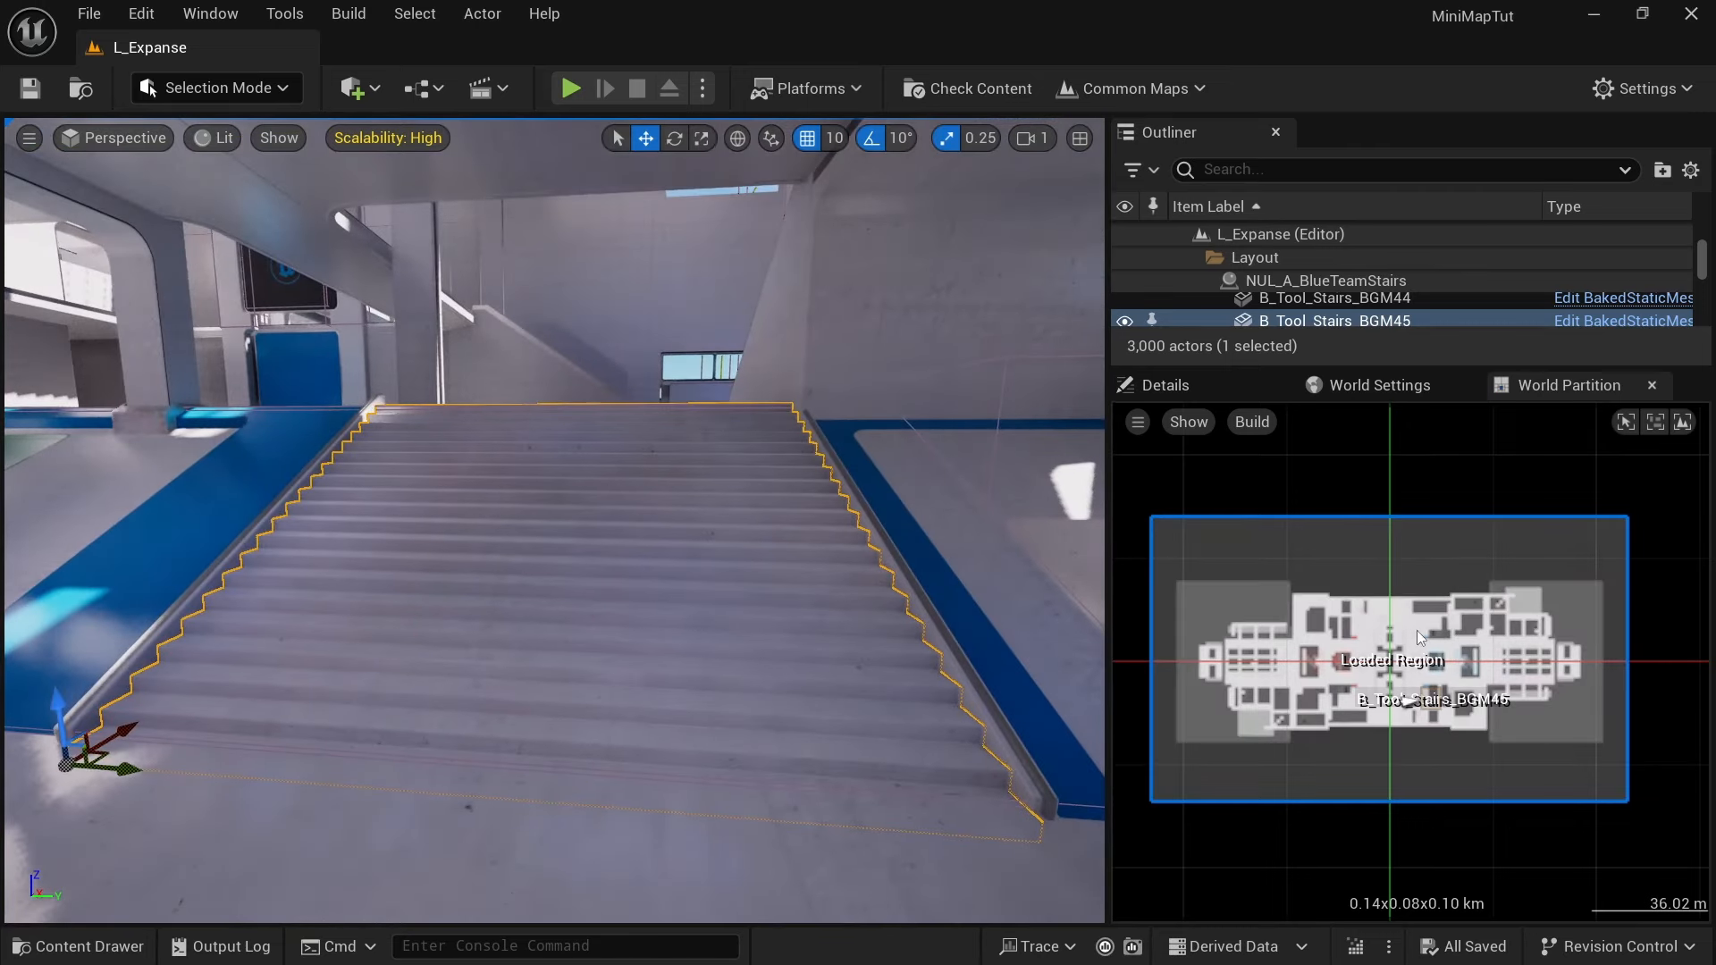
{"action": "scroll", "coordinate": [1419, 711], "scroll_direction": "up", "scroll_amount": 5}
{"action": "scroll", "coordinate": [1445, 699], "scroll_direction": "up", "scroll_amount": 3}
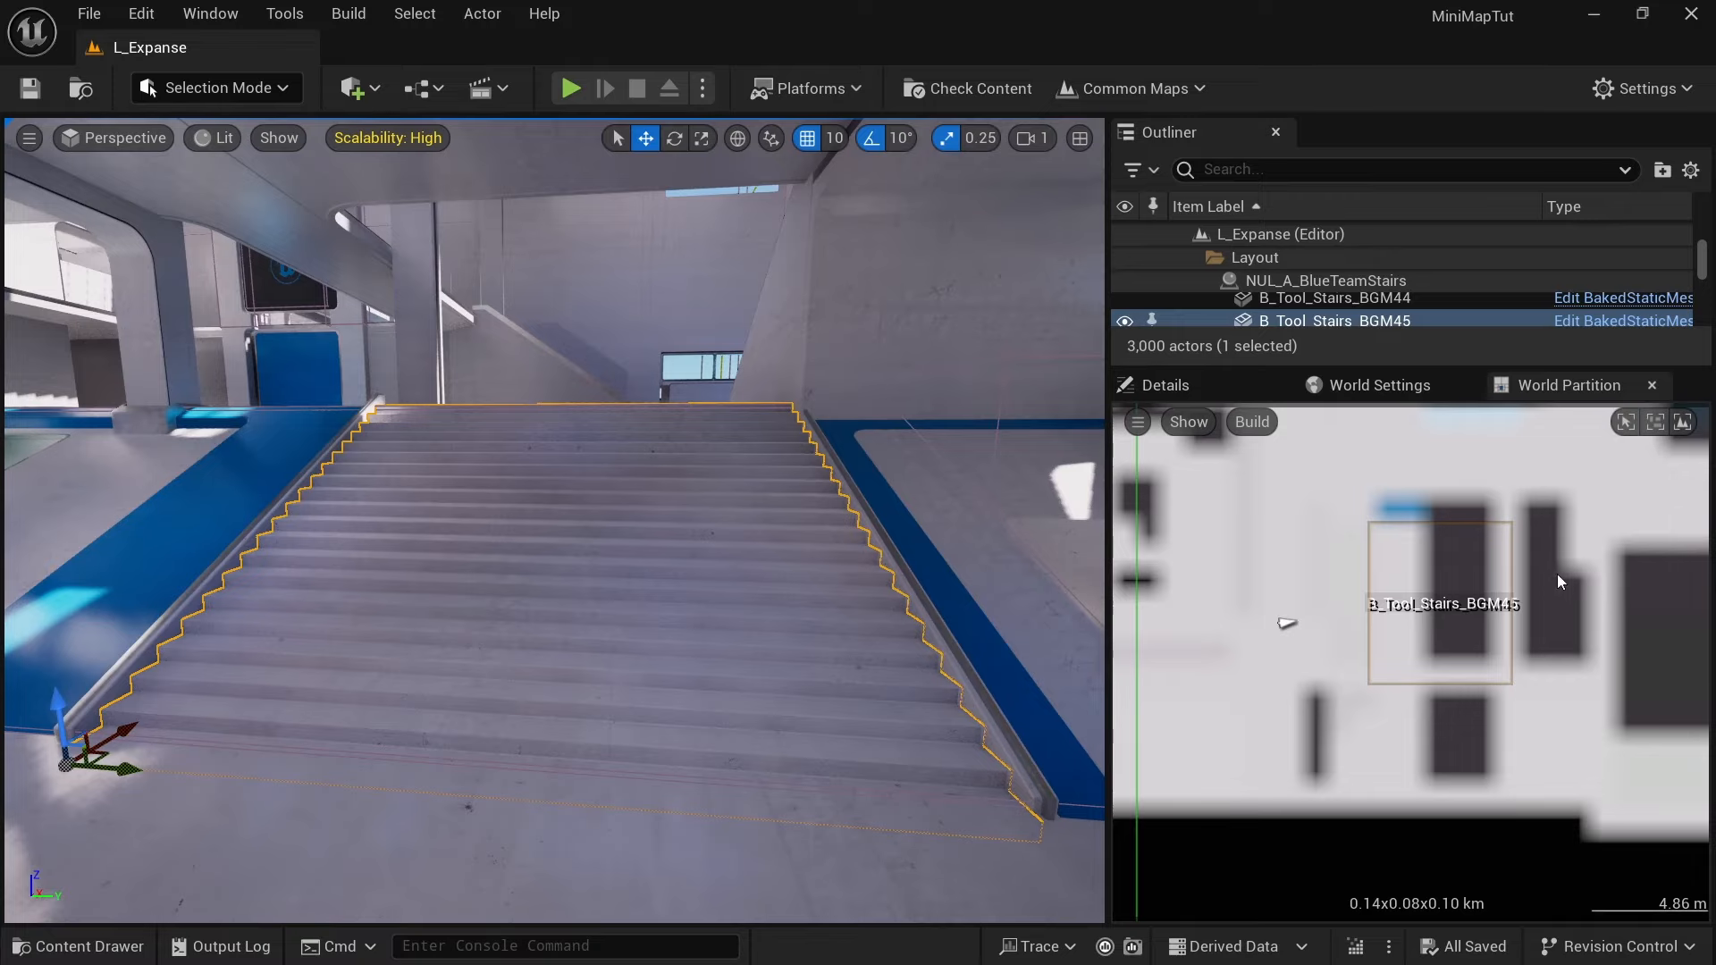
{"action": "scroll", "coordinate": [1557, 505], "scroll_direction": "down", "scroll_amount": 5}
{"action": "scroll", "coordinate": [1484, 477], "scroll_direction": "down", "scroll_amount": 1}
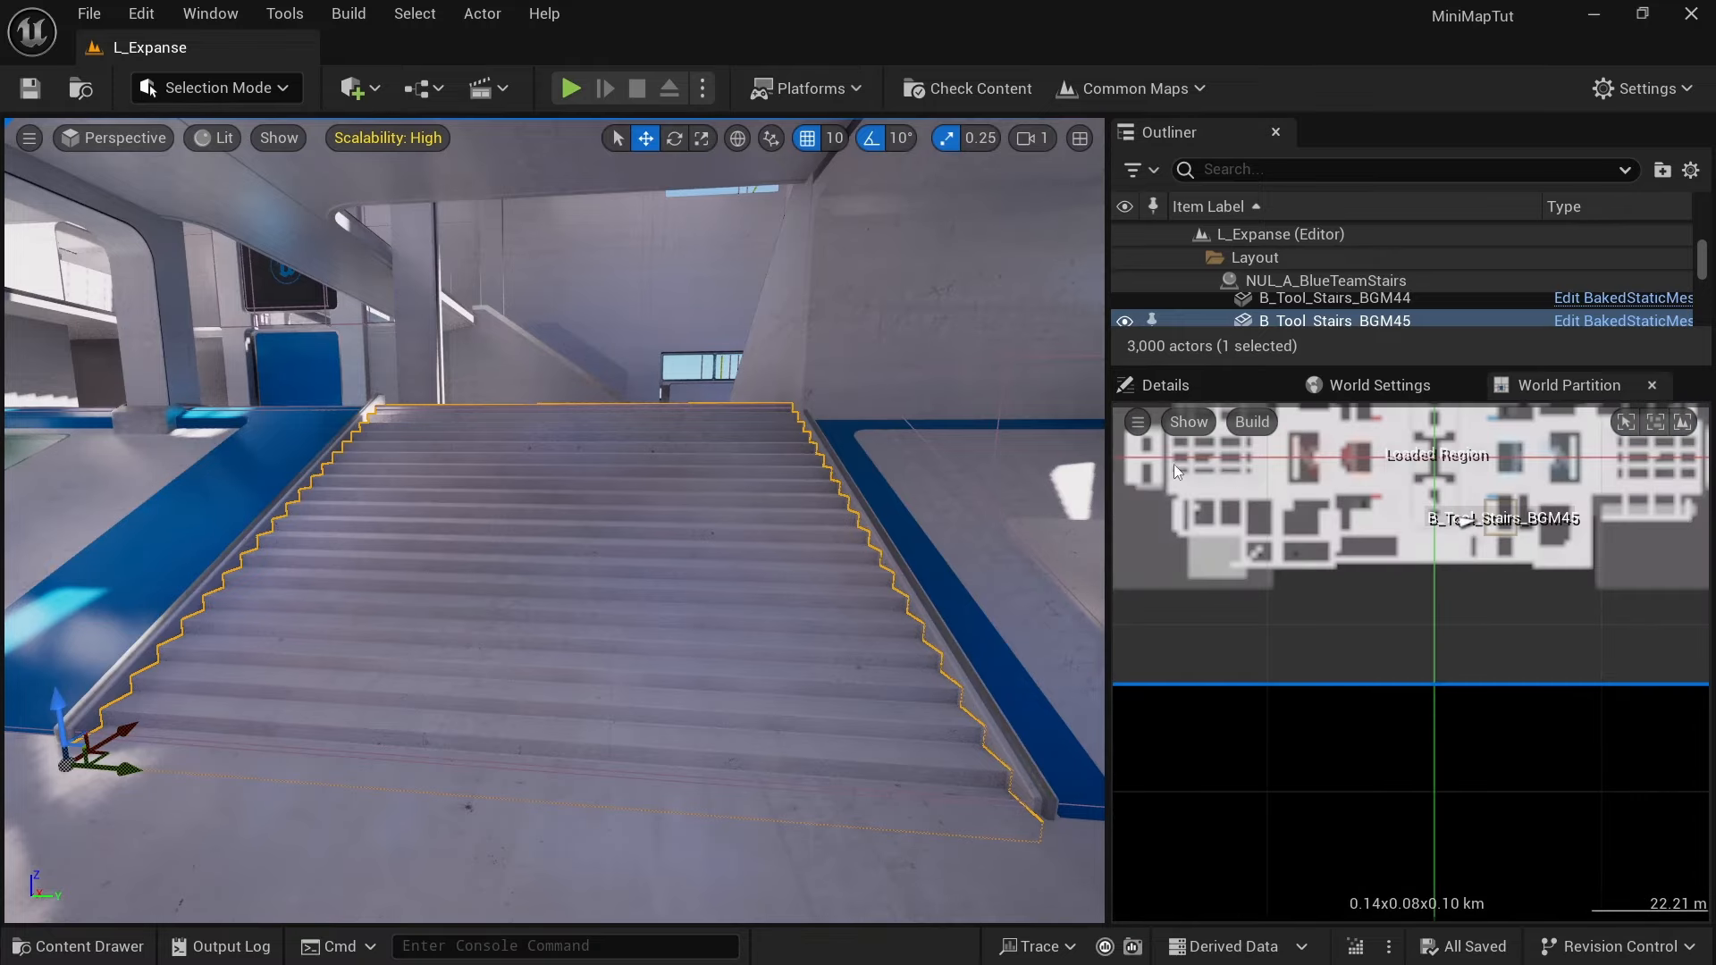
{"action": "right_click_drag", "start_coordinate": [603, 321], "coordinate": [501, 245]}
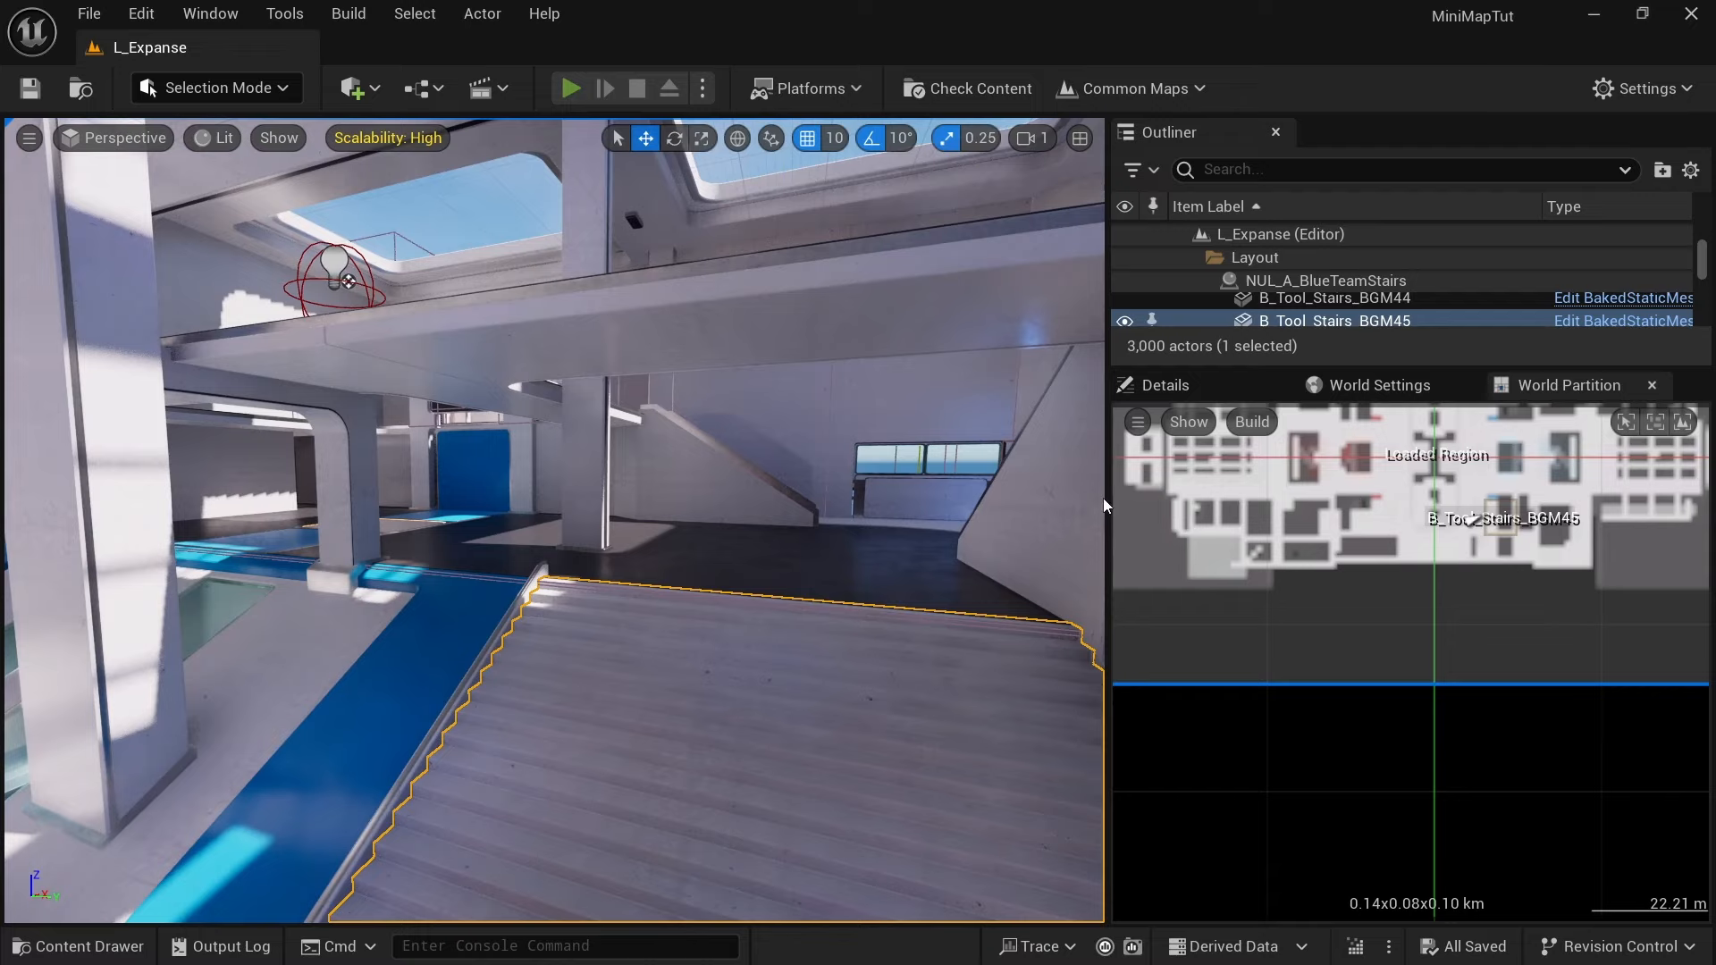
Step: Start playing the level in the editor and widen the World Partition panel so the whole loaded region is framed
{"action": "key", "text": "alt+p"}
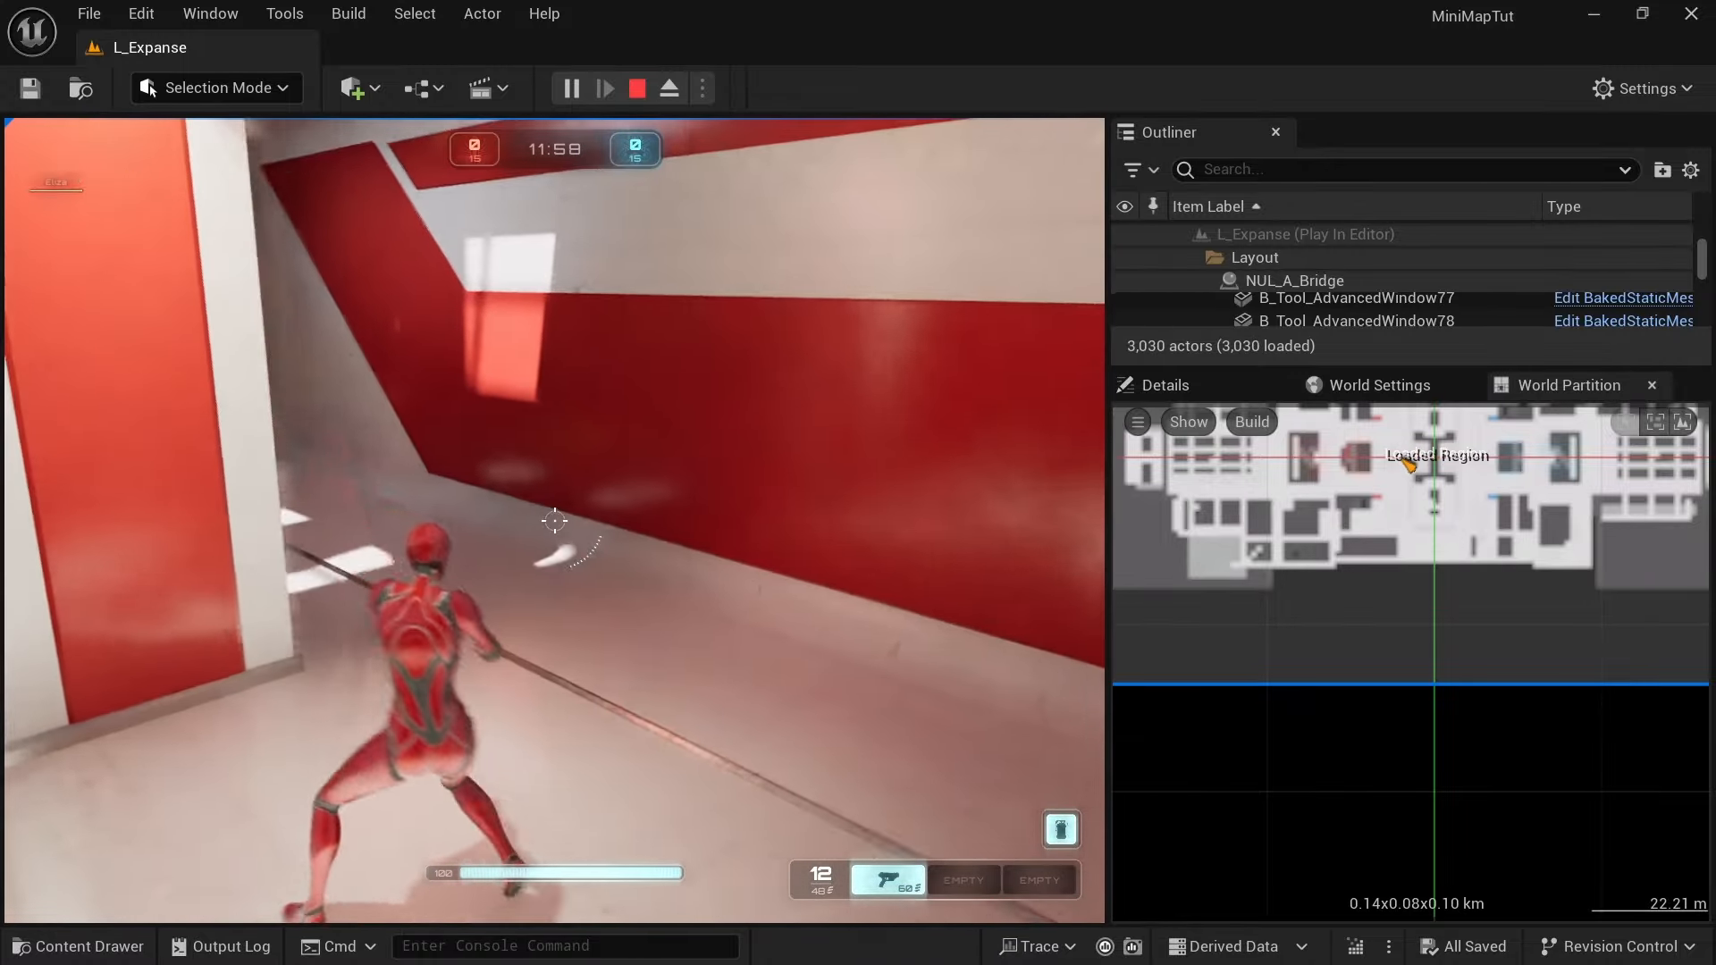
{"action": "key", "text": "shift+F1"}
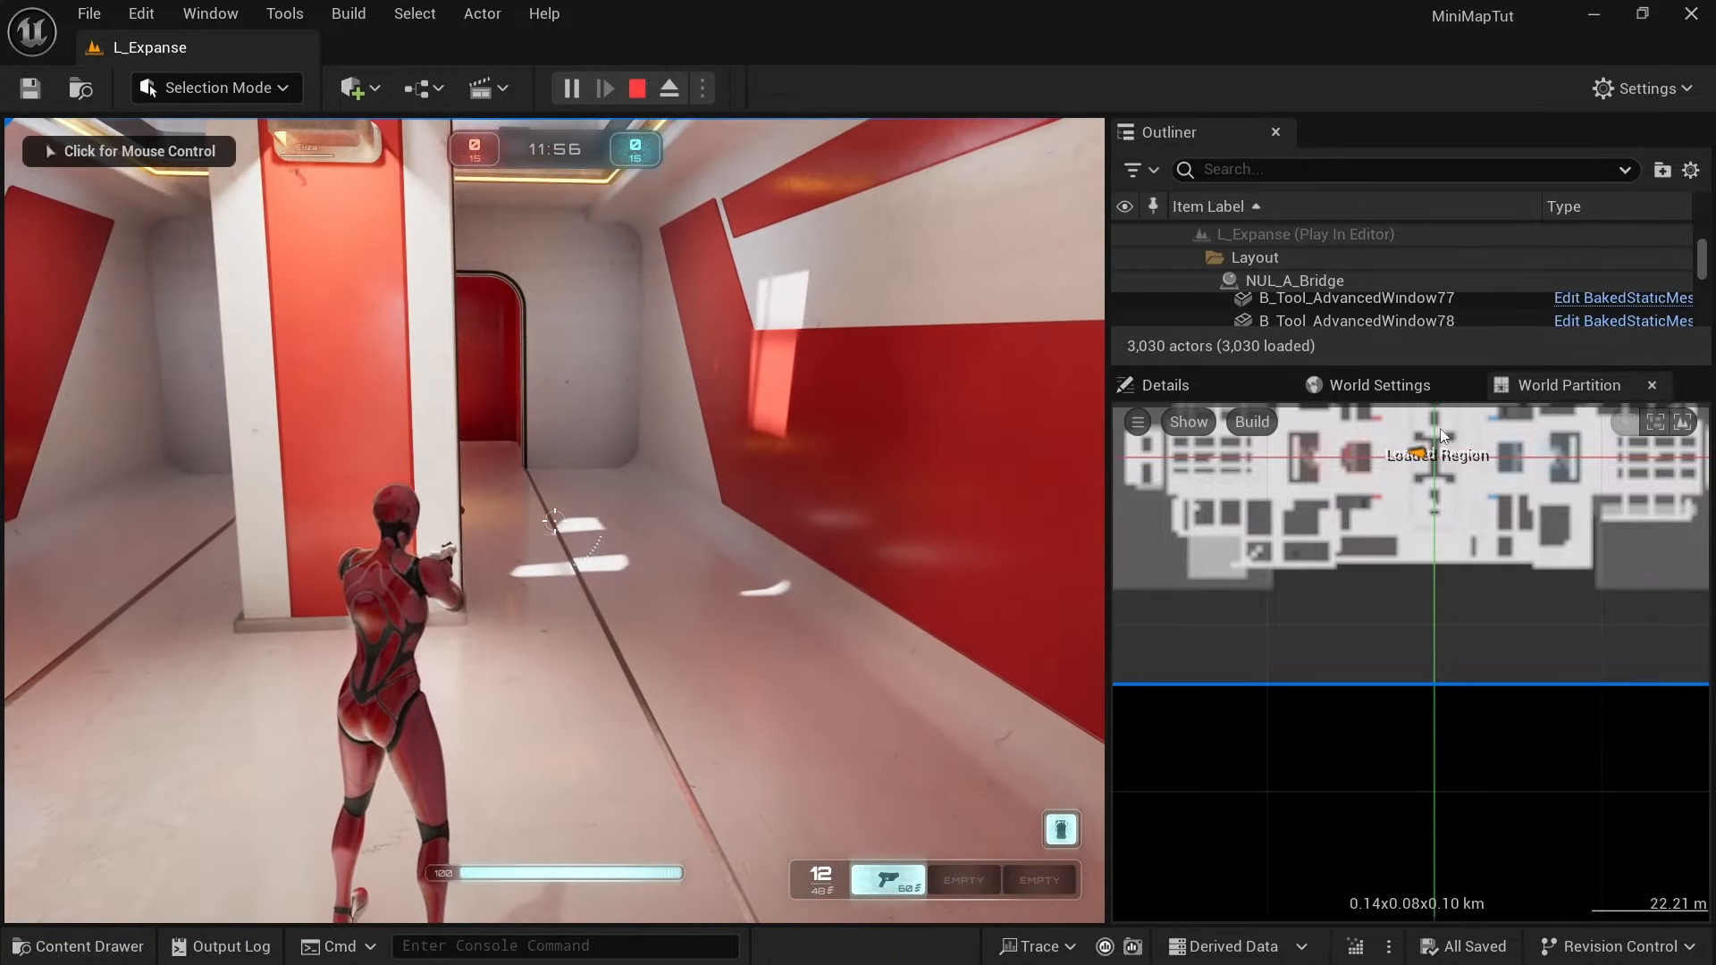
{"action": "left_click_drag", "start_coordinate": [1113, 443], "coordinate": [864, 438]}
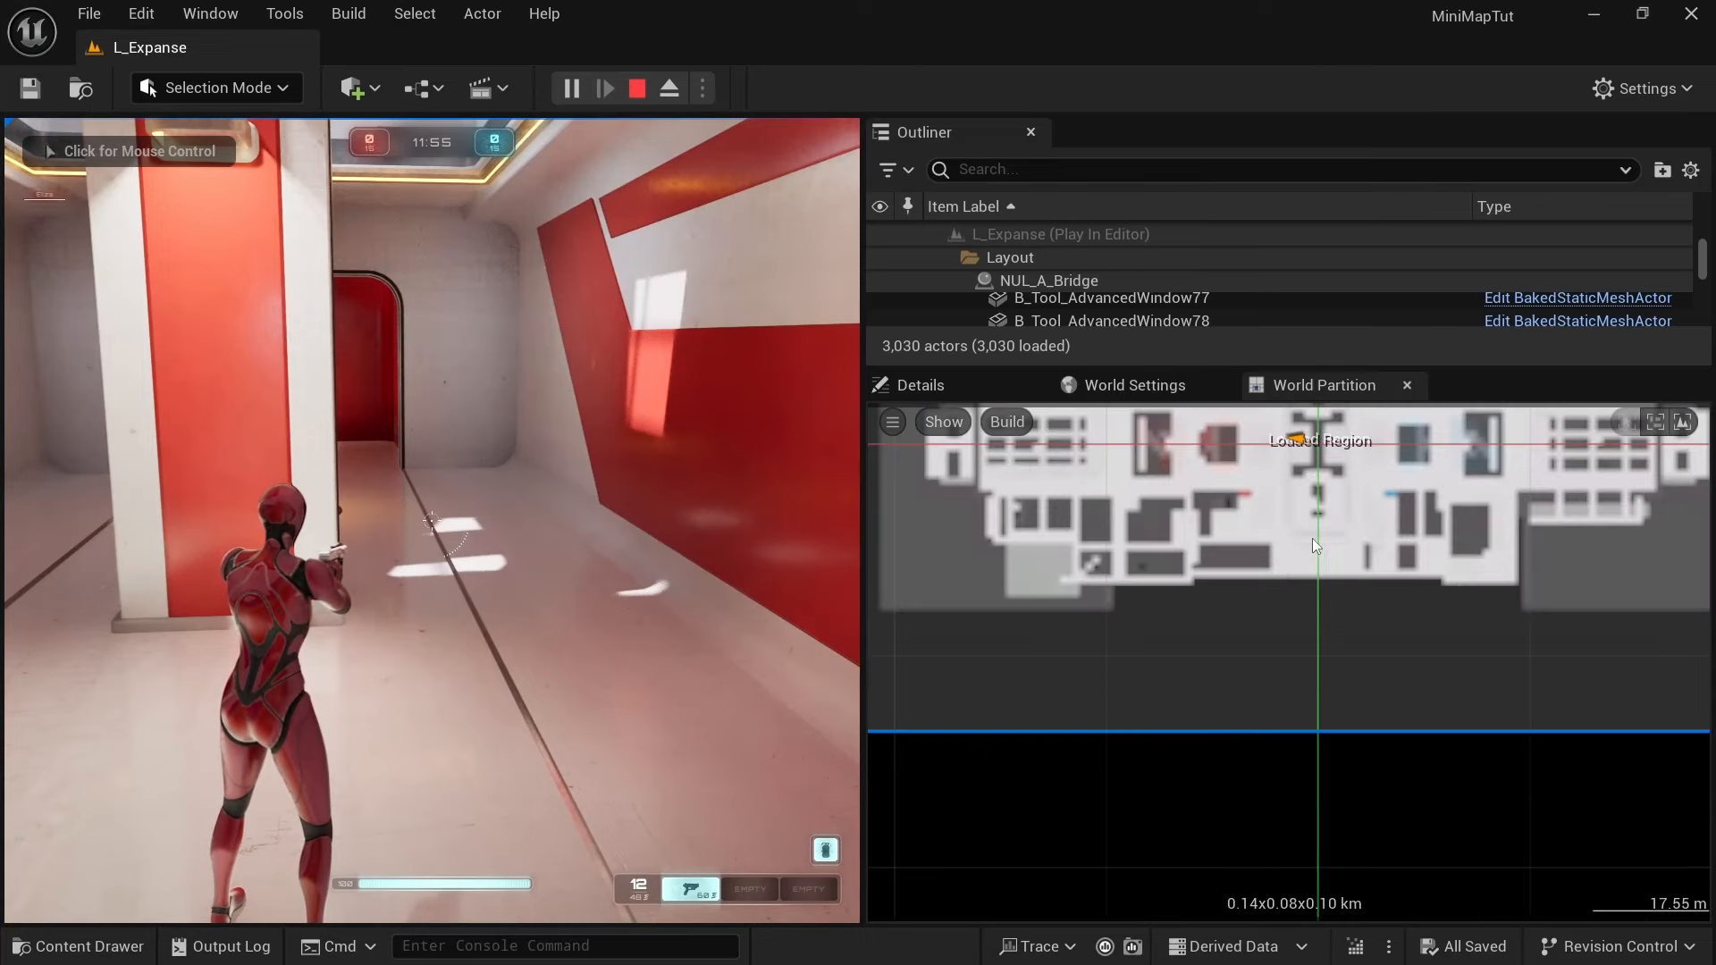
{"action": "scroll", "coordinate": [1349, 527], "scroll_direction": "down", "scroll_amount": 1}
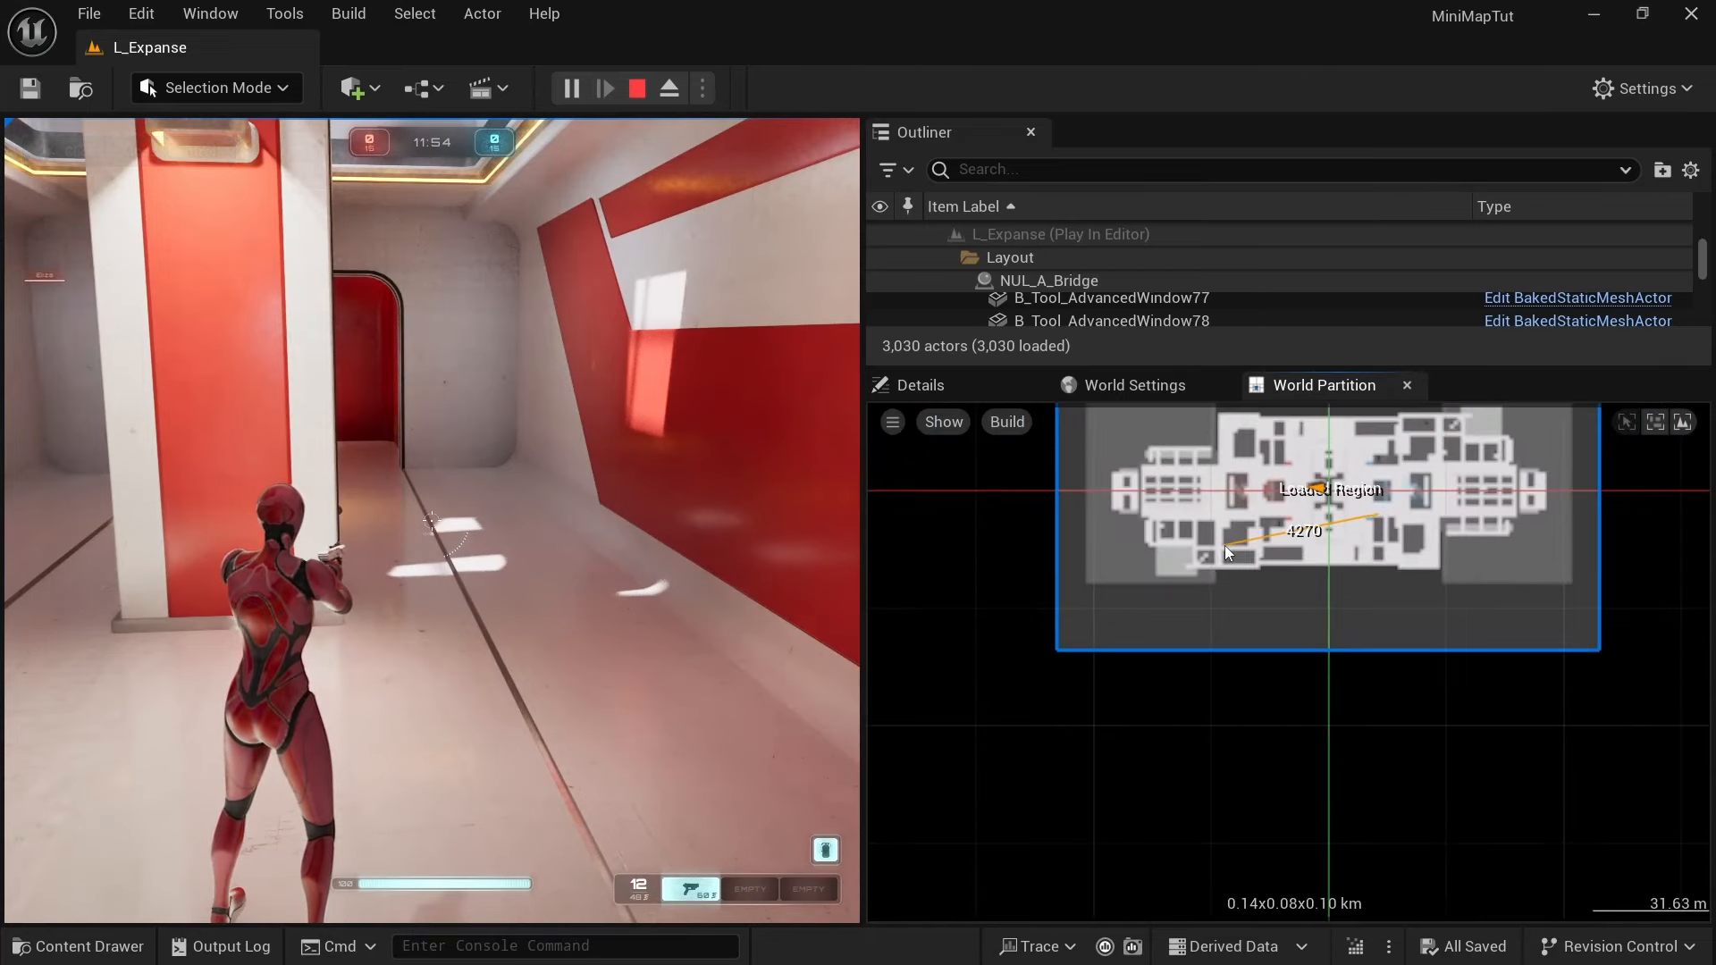
{"action": "right_click_drag", "start_coordinate": [1466, 490], "coordinate": [1273, 582]}
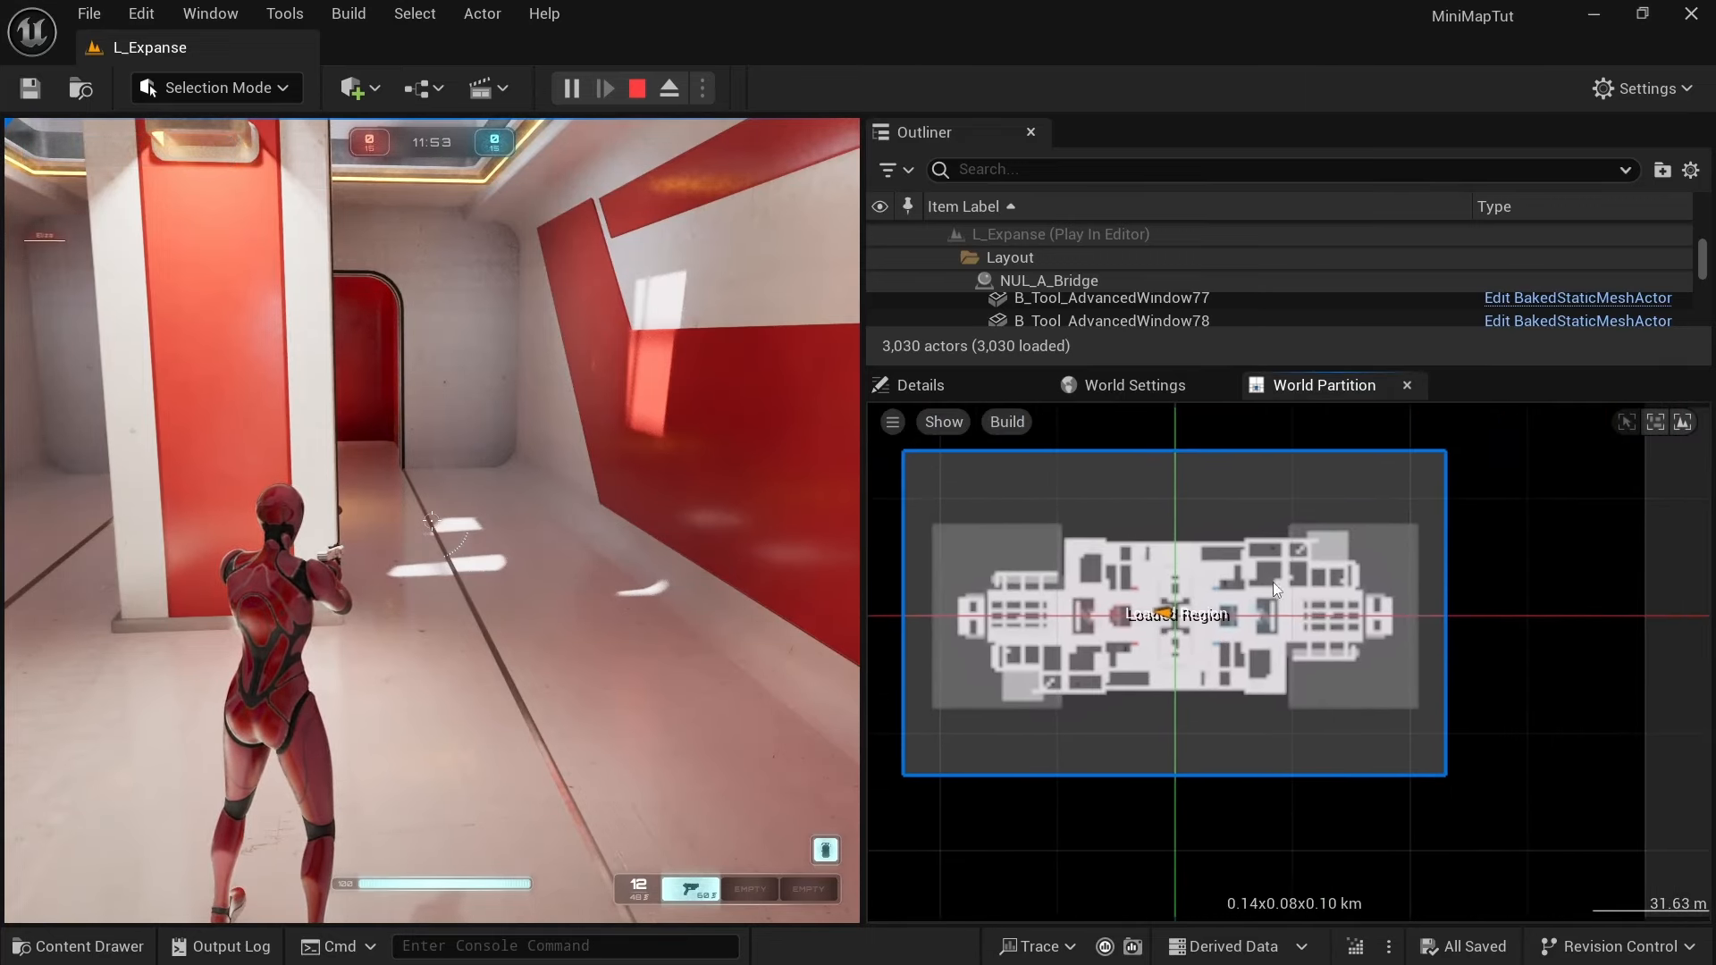
Step: Run the character through the level and follow its position marker up close on the World Partition minimap
{"action": "left_click", "coordinate": [641, 533]}
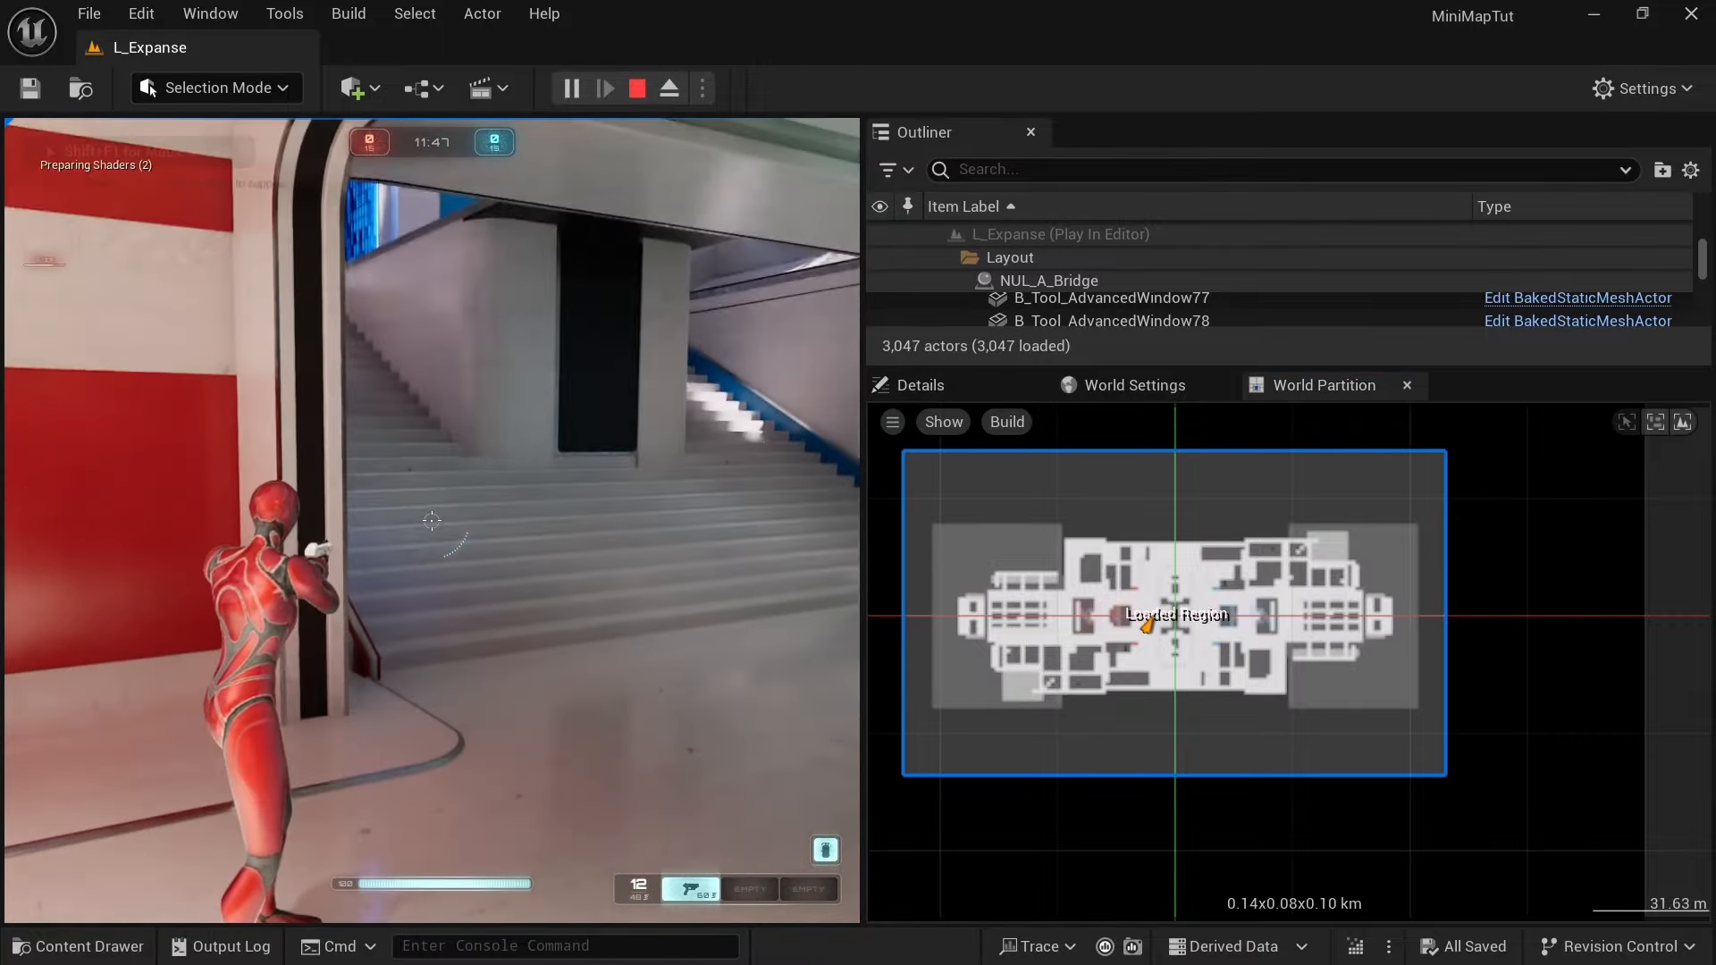
{"action": "key", "text": "shift+F1"}
{"action": "scroll", "coordinate": [1171, 617], "scroll_direction": "up", "scroll_amount": 2}
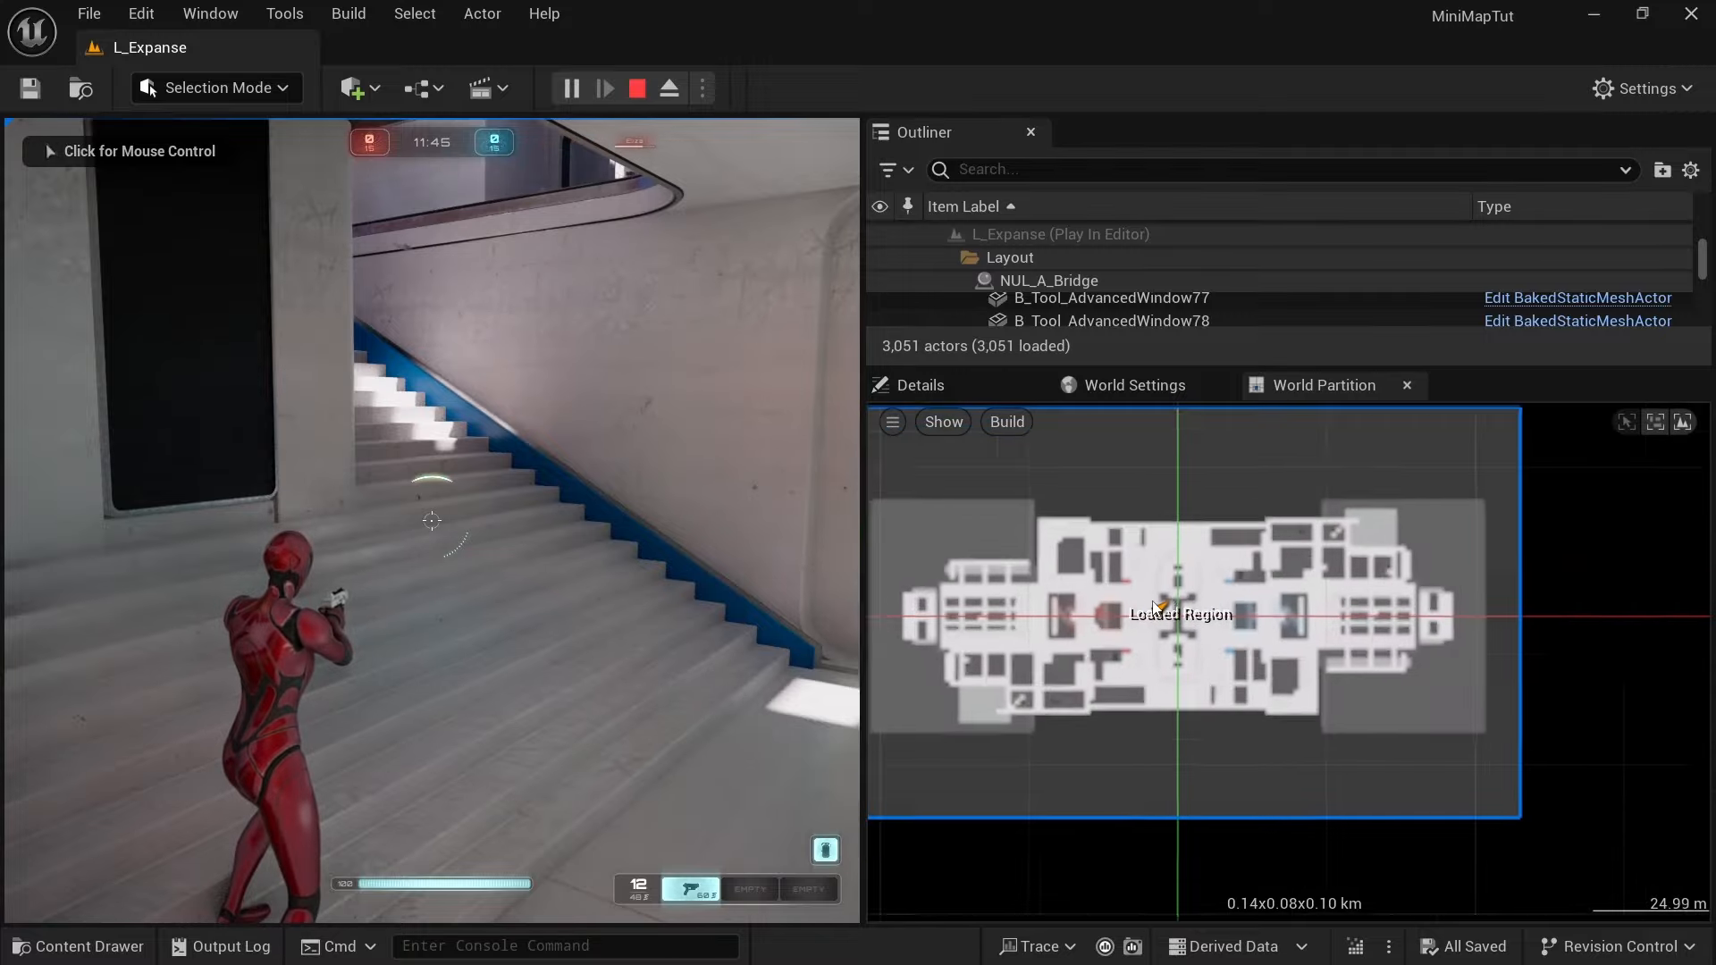
{"action": "scroll", "coordinate": [1155, 608], "scroll_direction": "up", "scroll_amount": 8}
{"action": "left_click", "coordinate": [820, 341]}
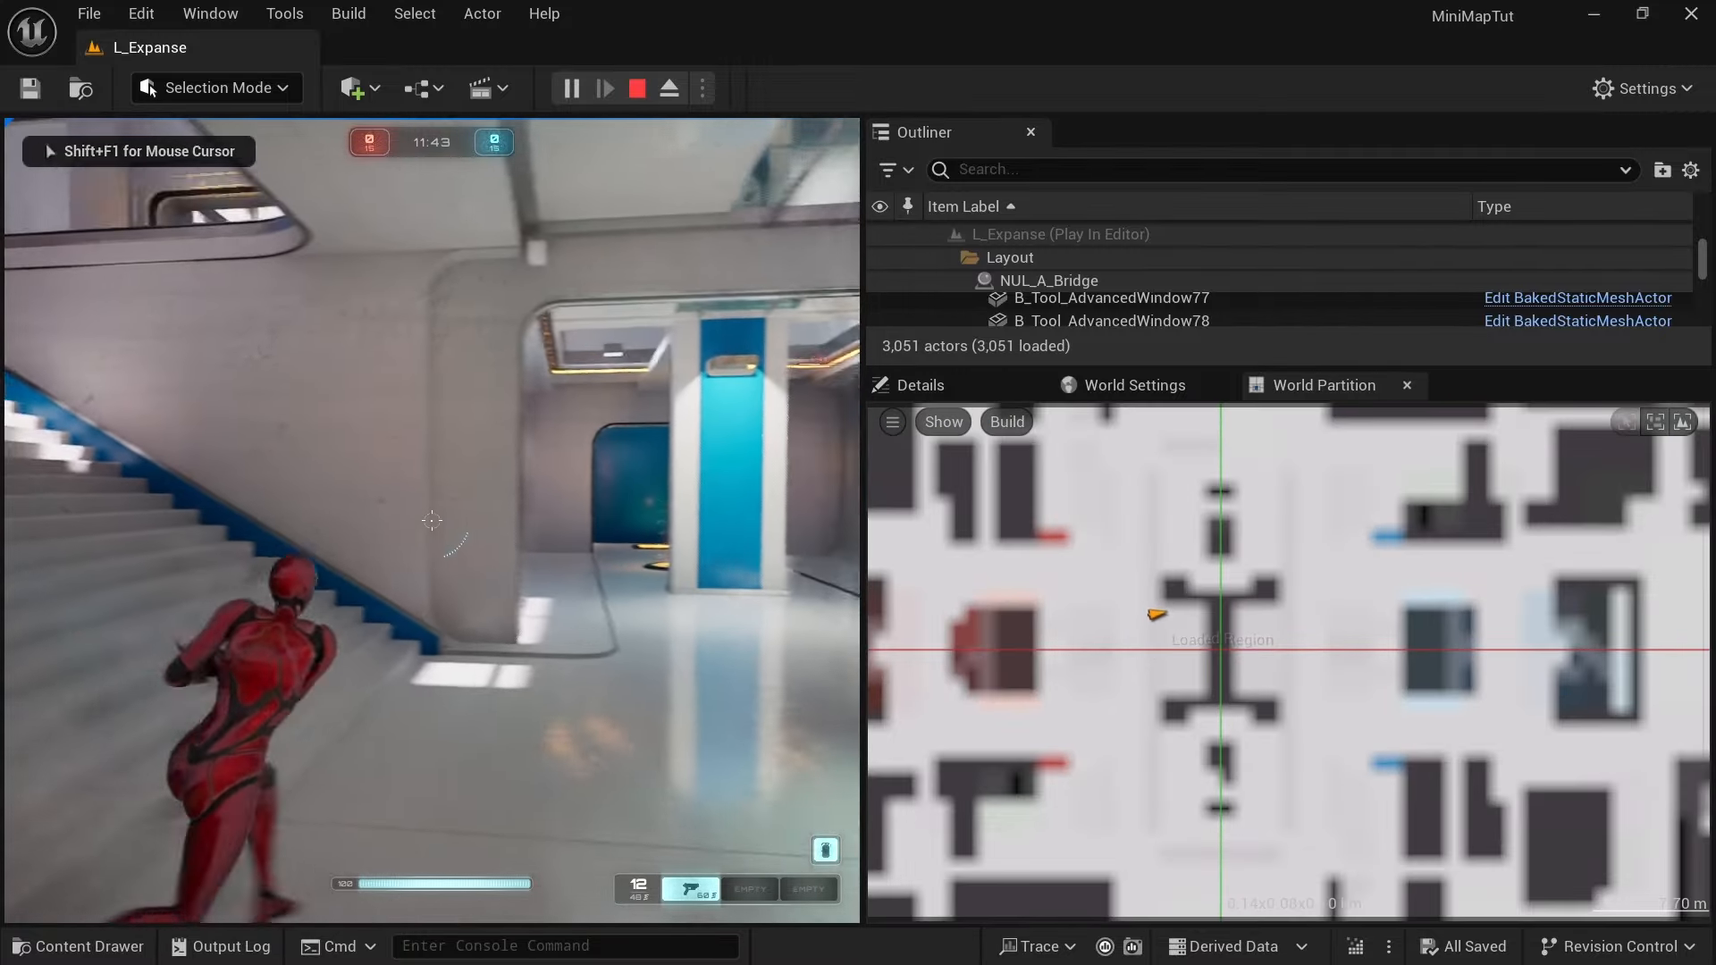
Step: Run the character around the central stairs while tracking its marker on the World Partition minimap, and end the play session
{"action": "key", "text": "w"}
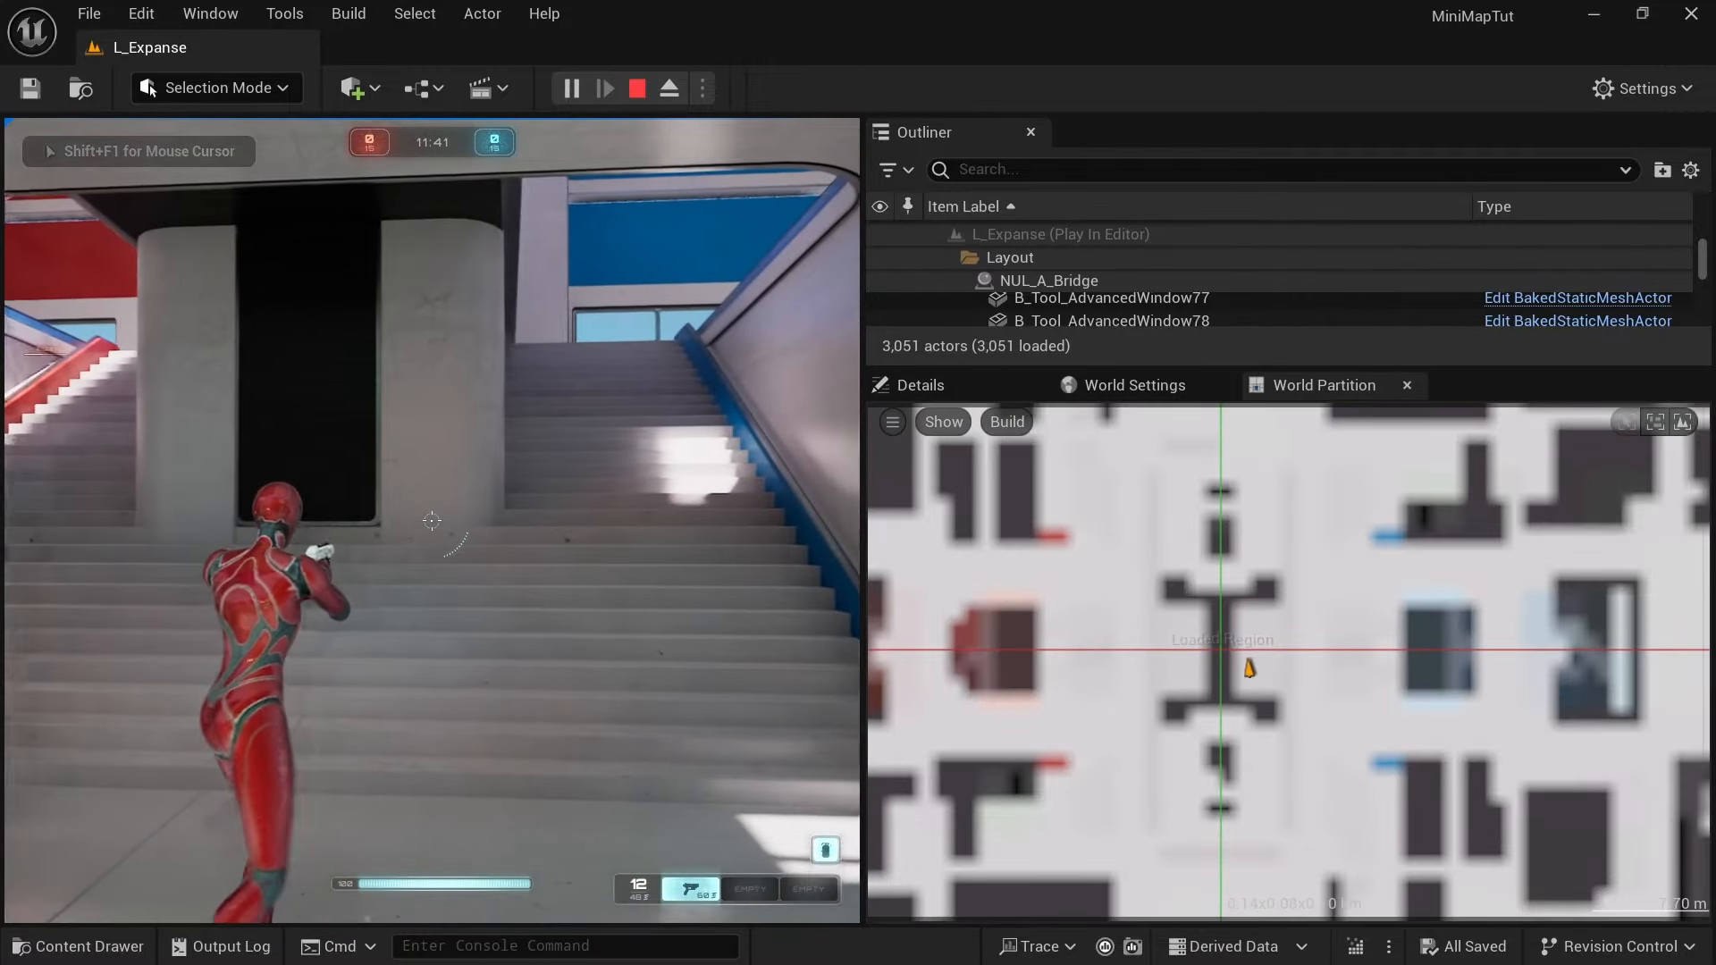
{"action": "key", "text": "d"}
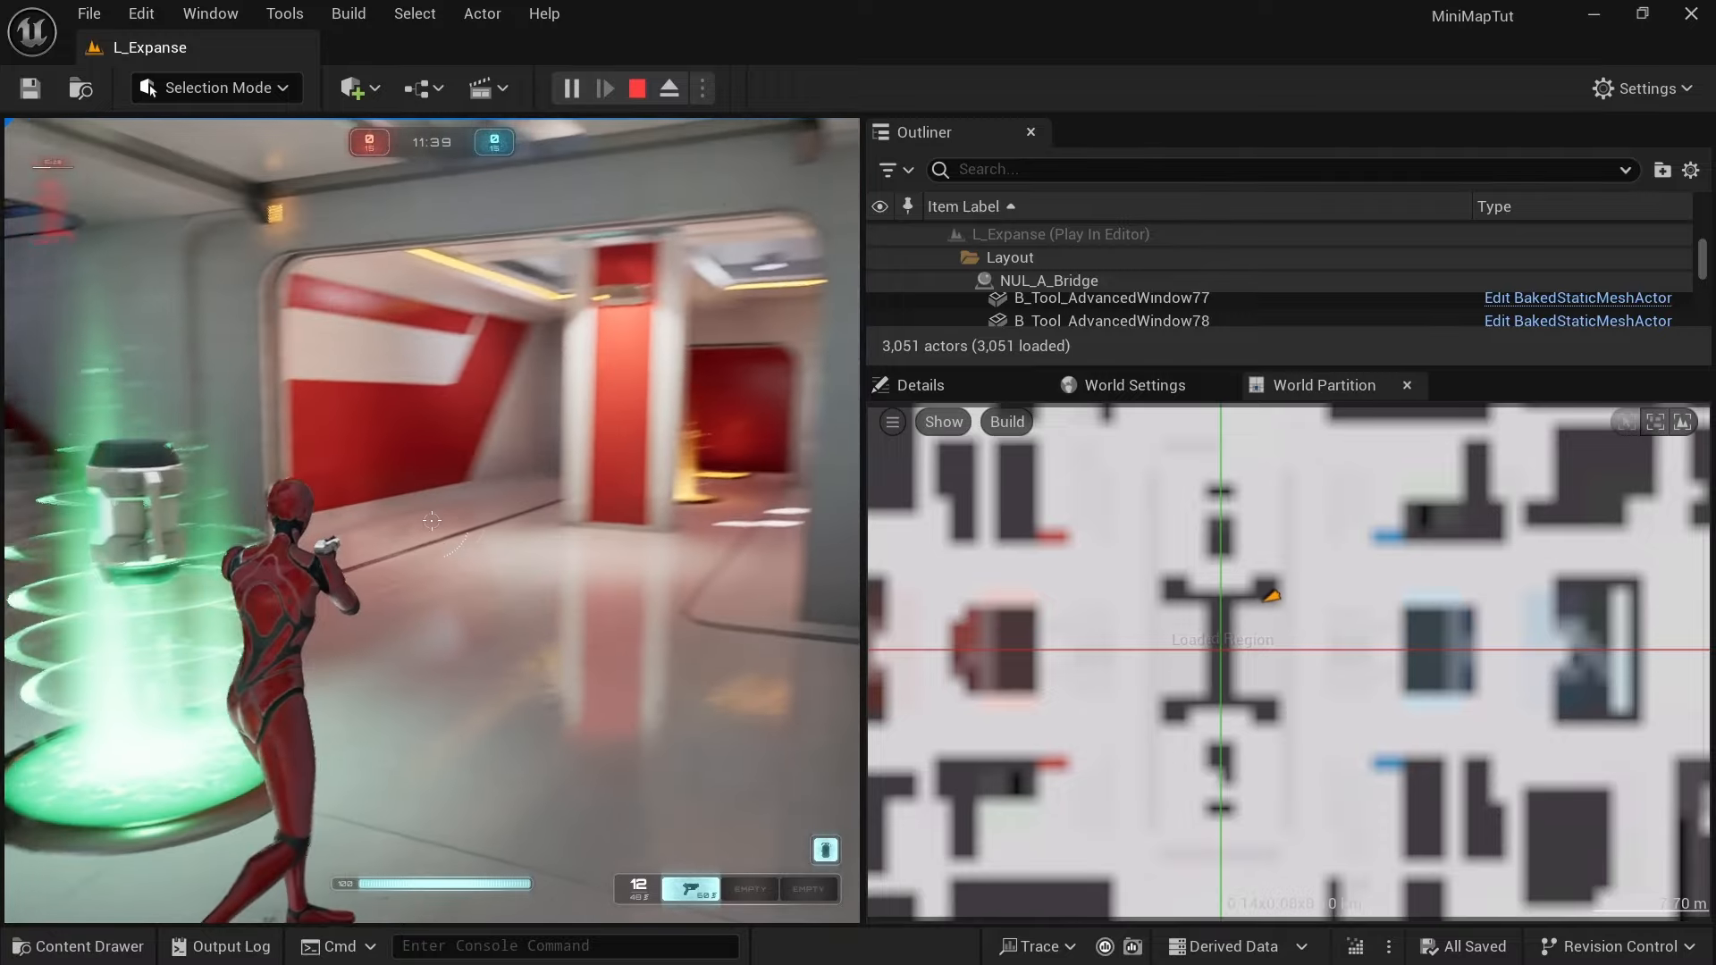
{"action": "key", "text": "d"}
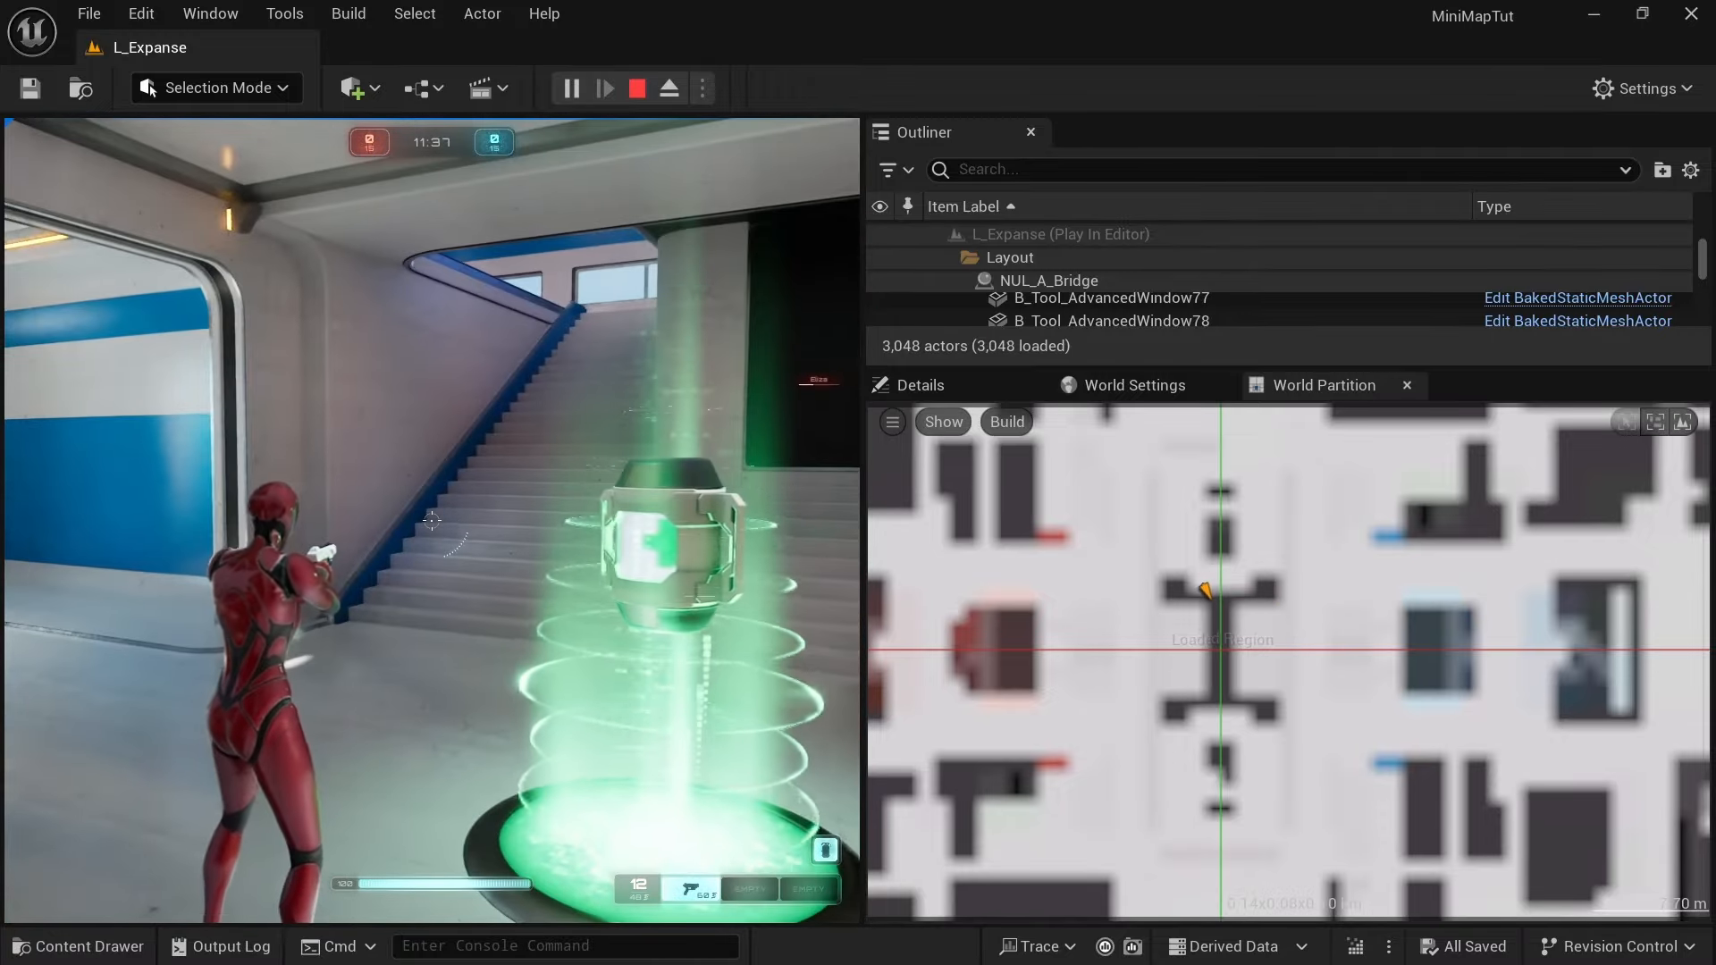
{"action": "key", "text": "shift+F1"}
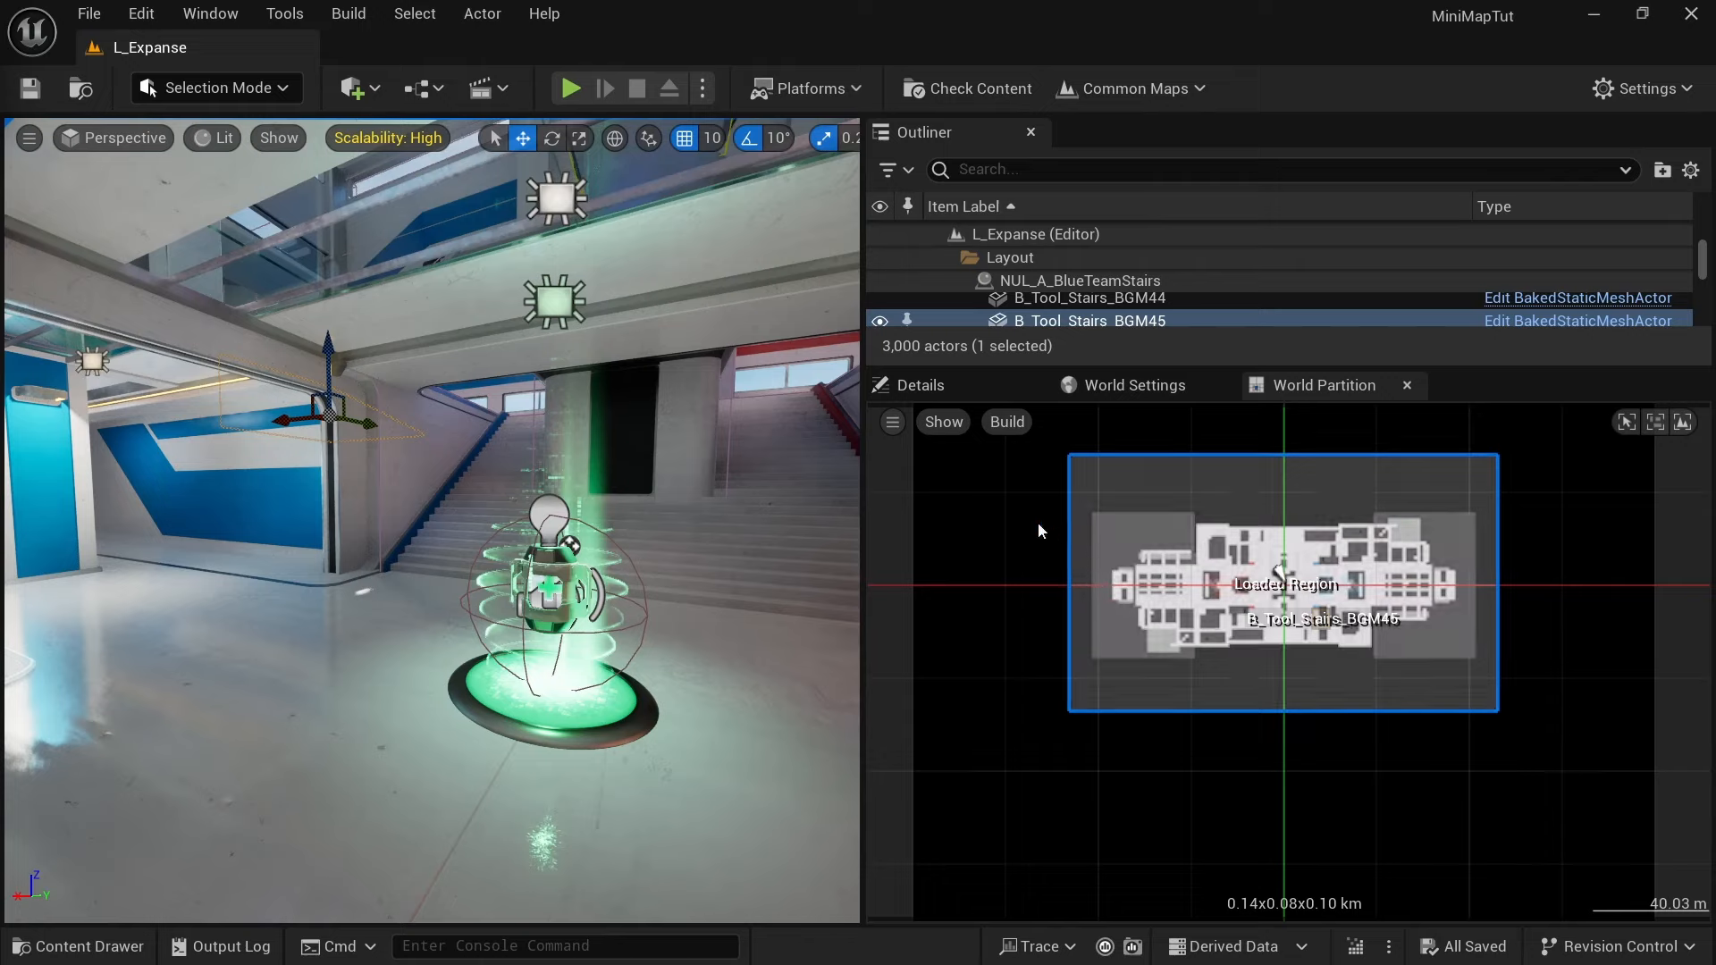
Step: Build the World Partition Editor Minimap for the L_Expanse level
{"action": "left_click", "coordinate": [1007, 423]}
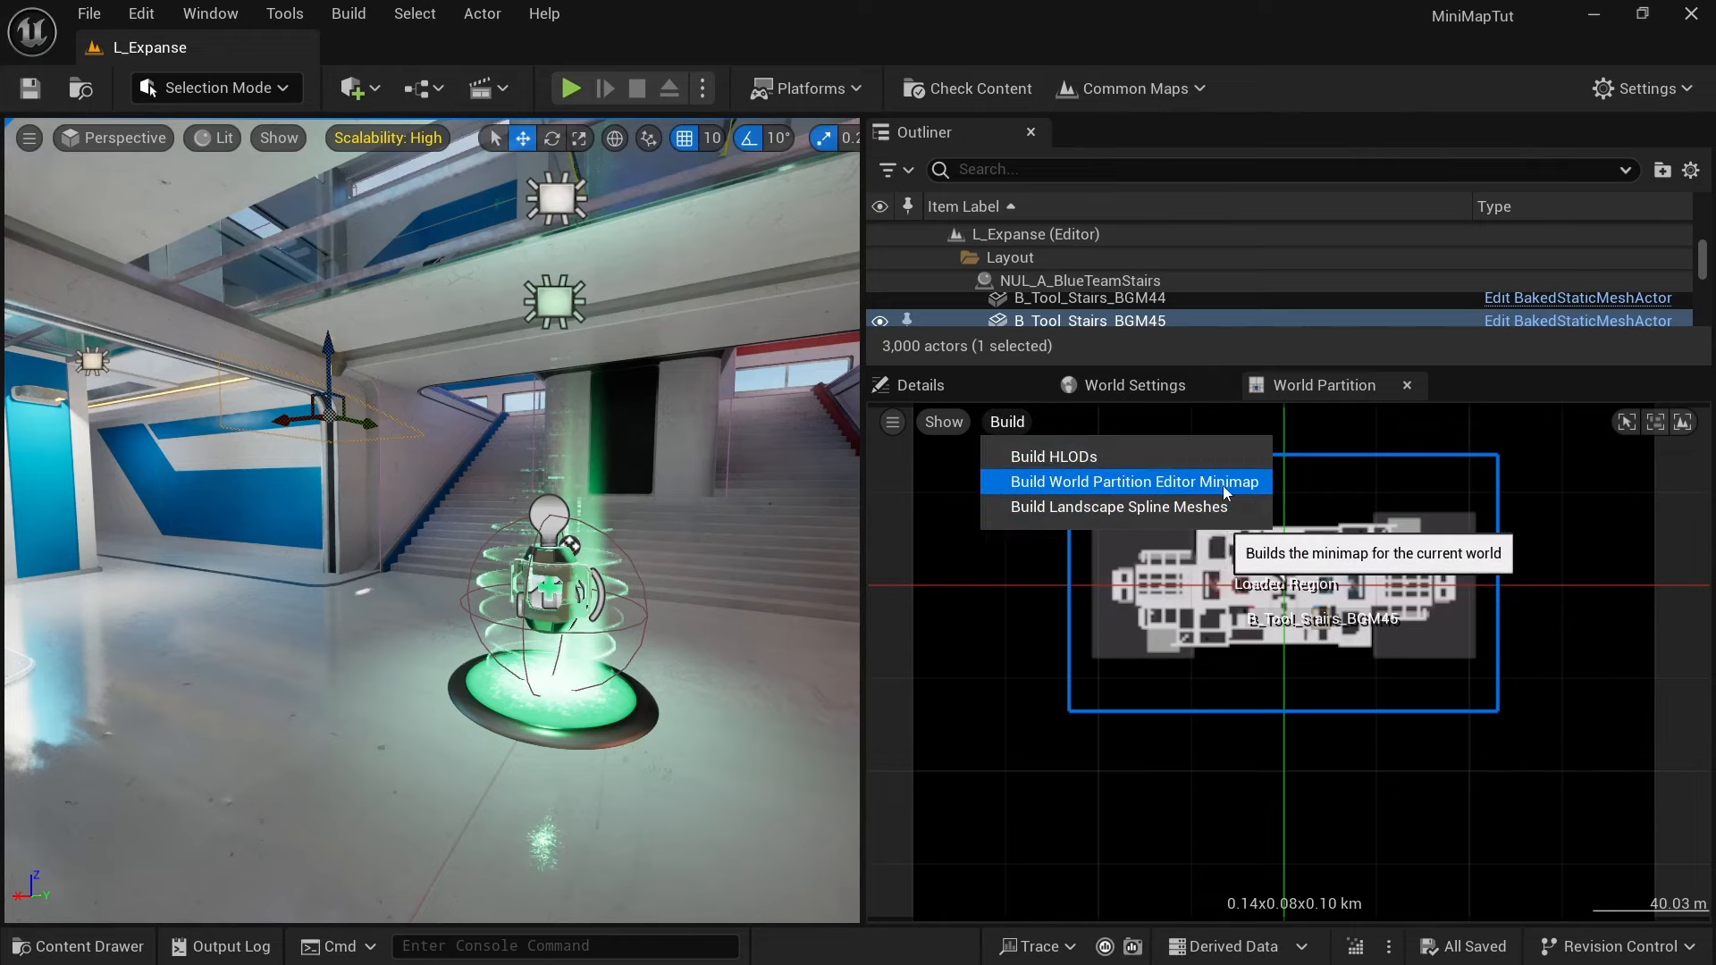
{"action": "left_click", "coordinate": [362, 16]}
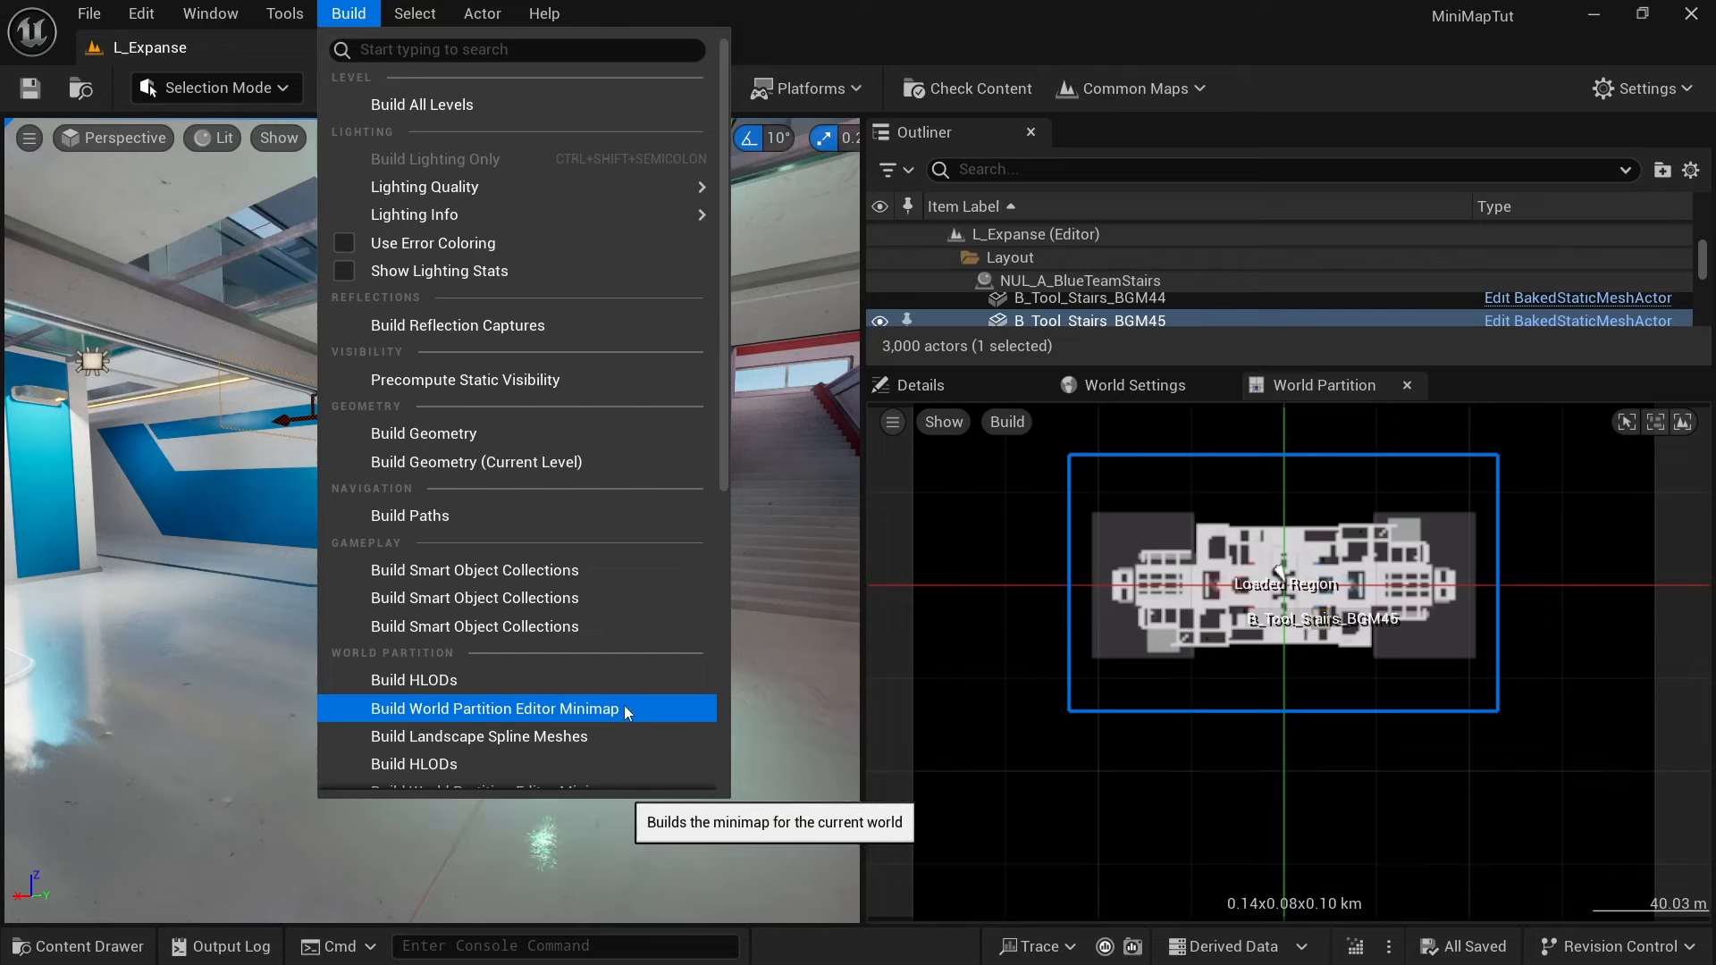
{"action": "left_click", "coordinate": [1012, 424]}
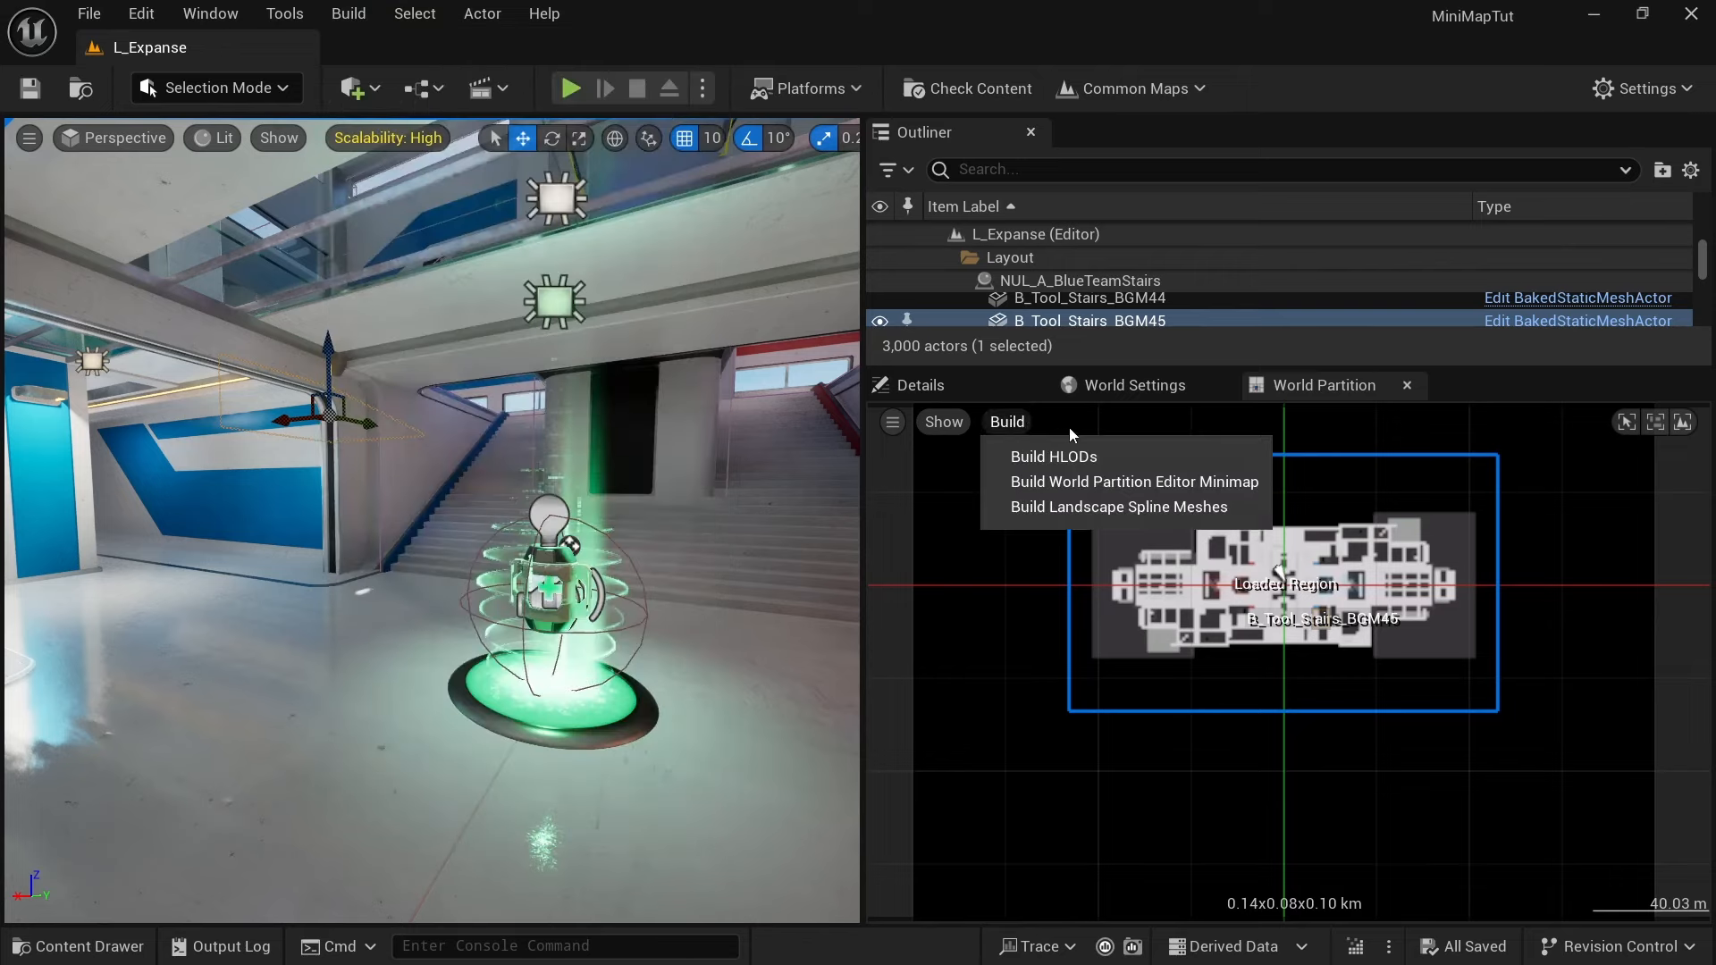
{"action": "left_click", "coordinate": [1056, 487]}
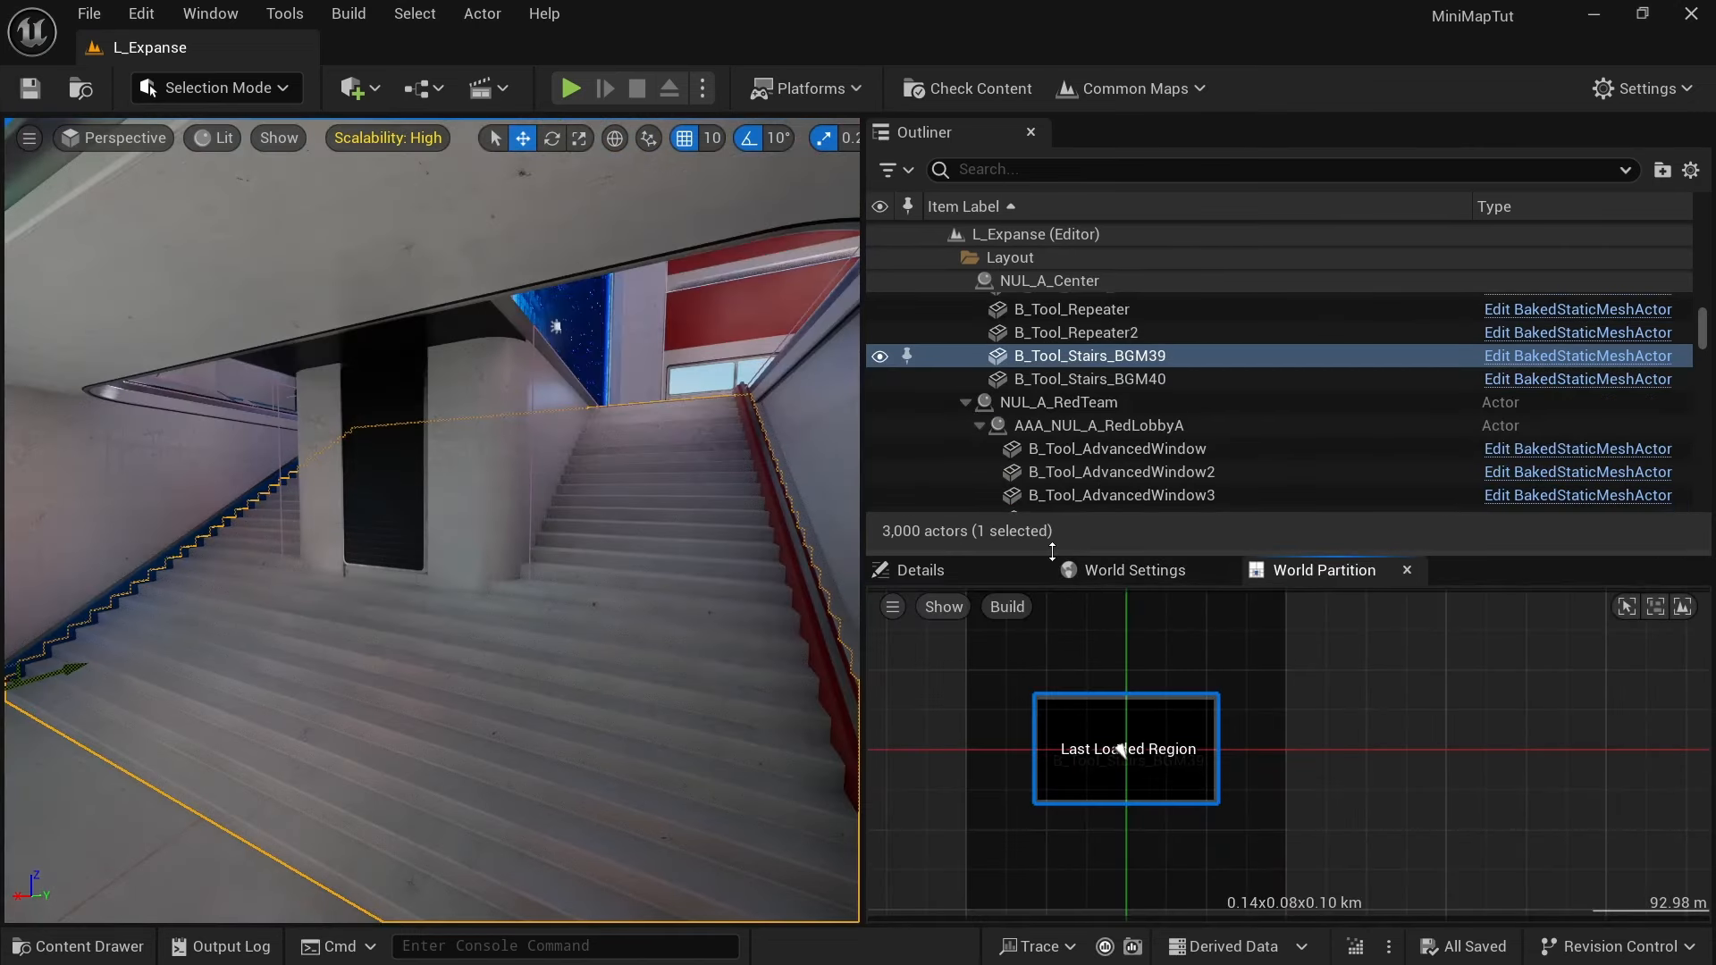
Step: Enlarge the World Partition map area, fly the camera out above the level and select the SkyDomeMesh actor
{"action": "left_click_drag", "start_coordinate": [1054, 552], "coordinate": [1056, 399]}
{"action": "scroll", "coordinate": [1111, 706], "scroll_direction": "up", "scroll_amount": 8}
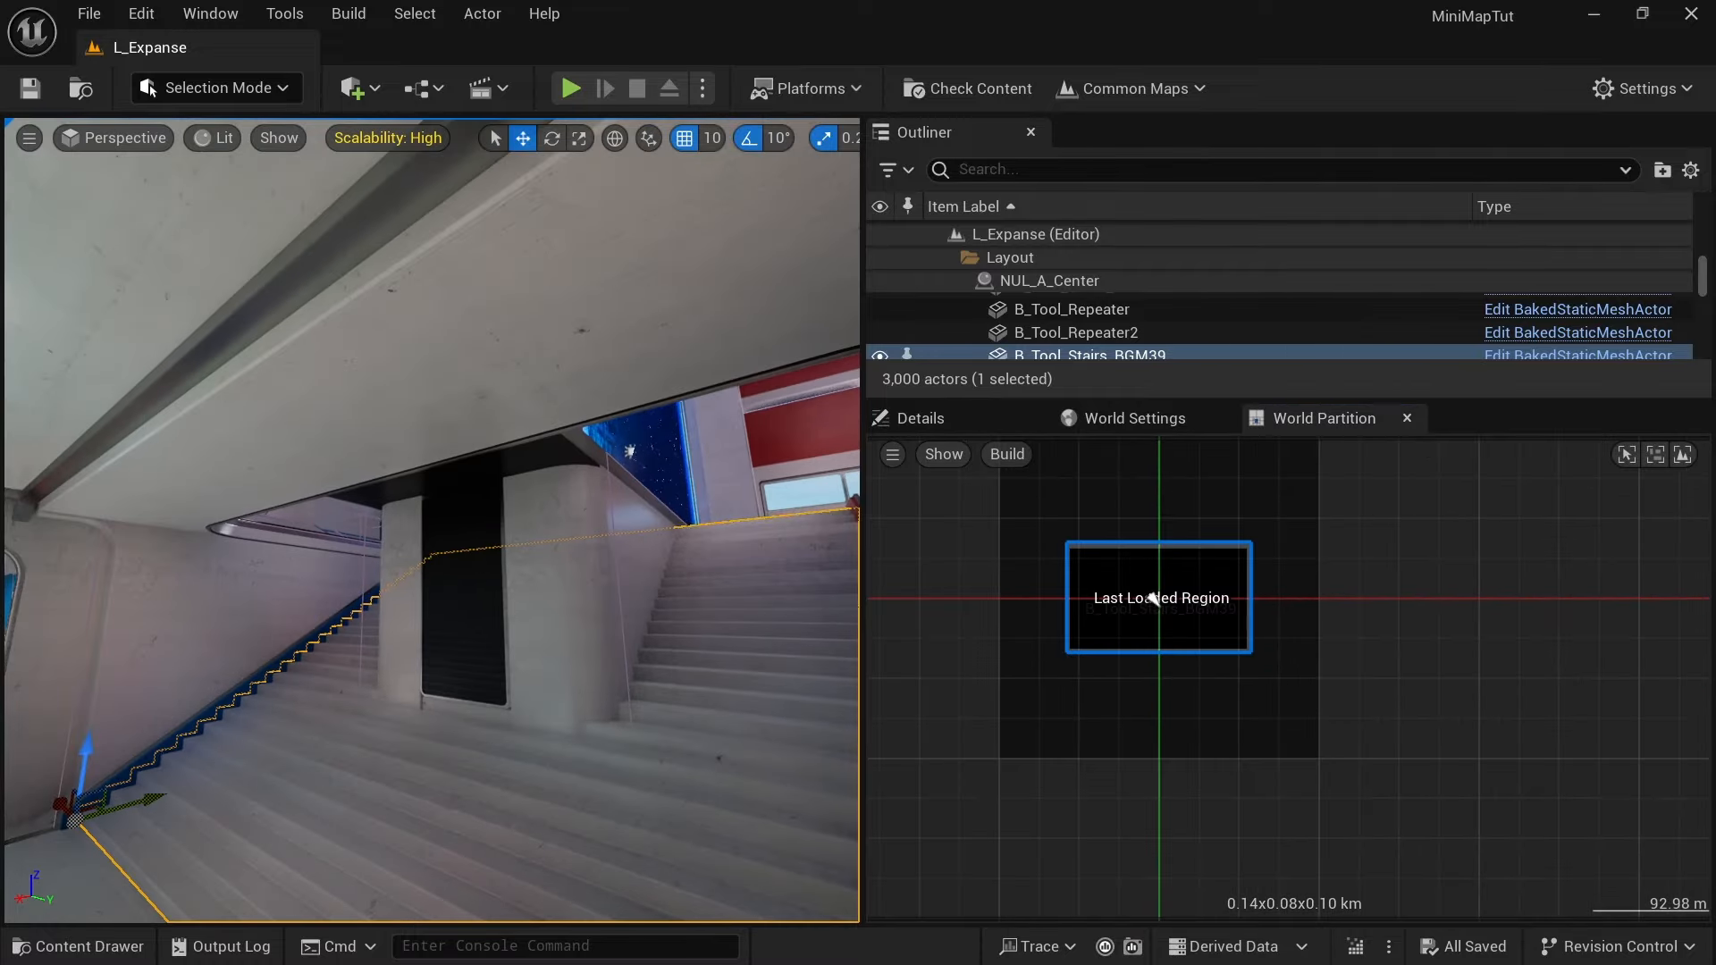
{"action": "right_click_drag", "start_coordinate": [429, 518], "coordinate": [464, 492]}
{"action": "key", "text": "w"}
{"action": "mouse_move", "coordinate": [624, 658]}
{"action": "right_mouse_down"}
{"action": "mouse_move", "coordinate": [616, 684]}
{"action": "mouse_move", "coordinate": [624, 658]}
{"action": "right_mouse_up"}
{"action": "left_click", "coordinate": [624, 659]}
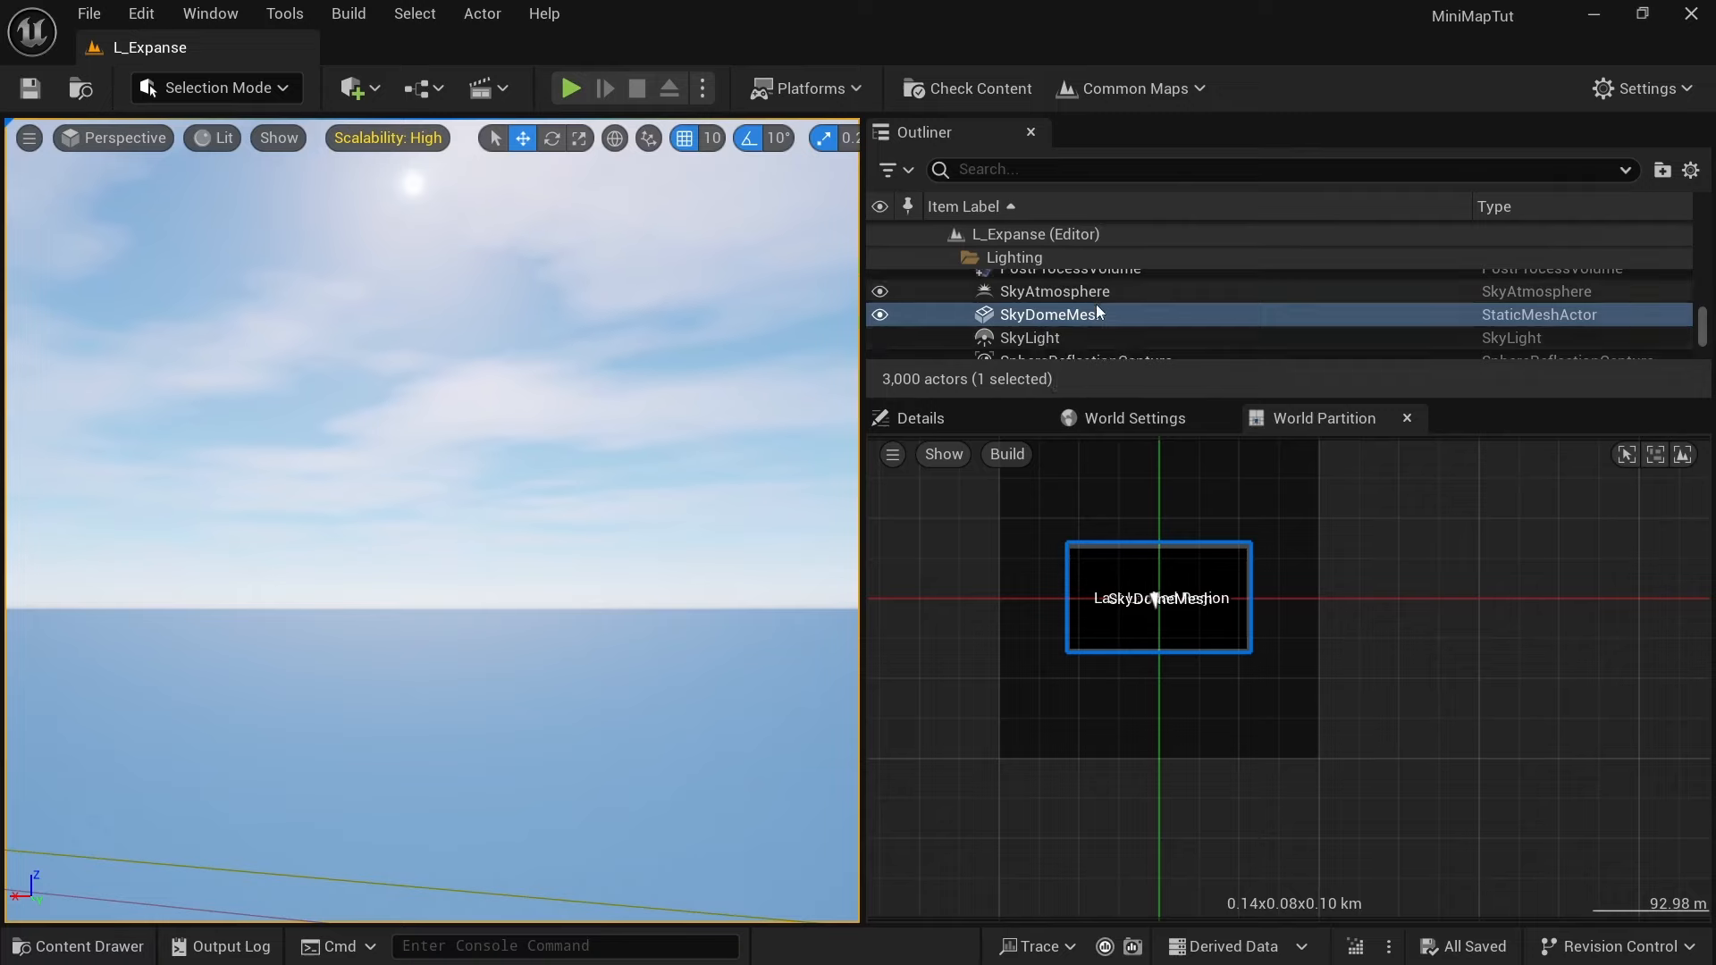
Step: Examine the physics and collision settings in the details of the SkyDomeMesh actor
{"action": "left_click", "coordinate": [931, 424]}
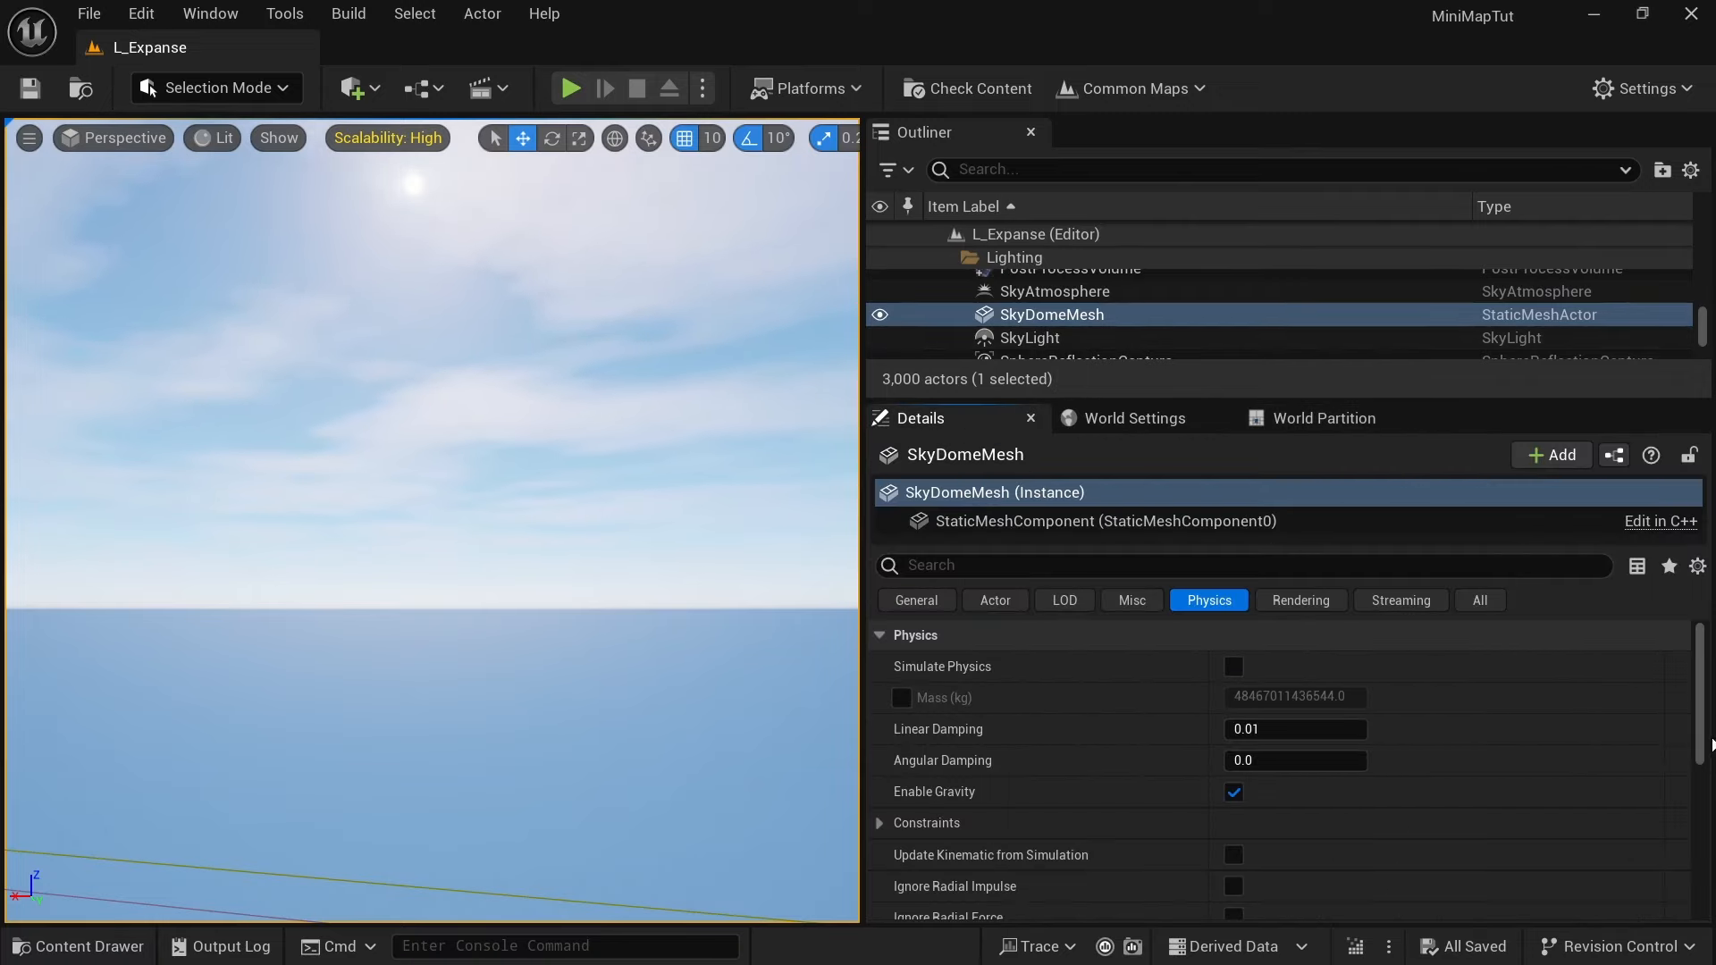
{"action": "left_click_drag", "start_coordinate": [1704, 738], "coordinate": [1702, 904]}
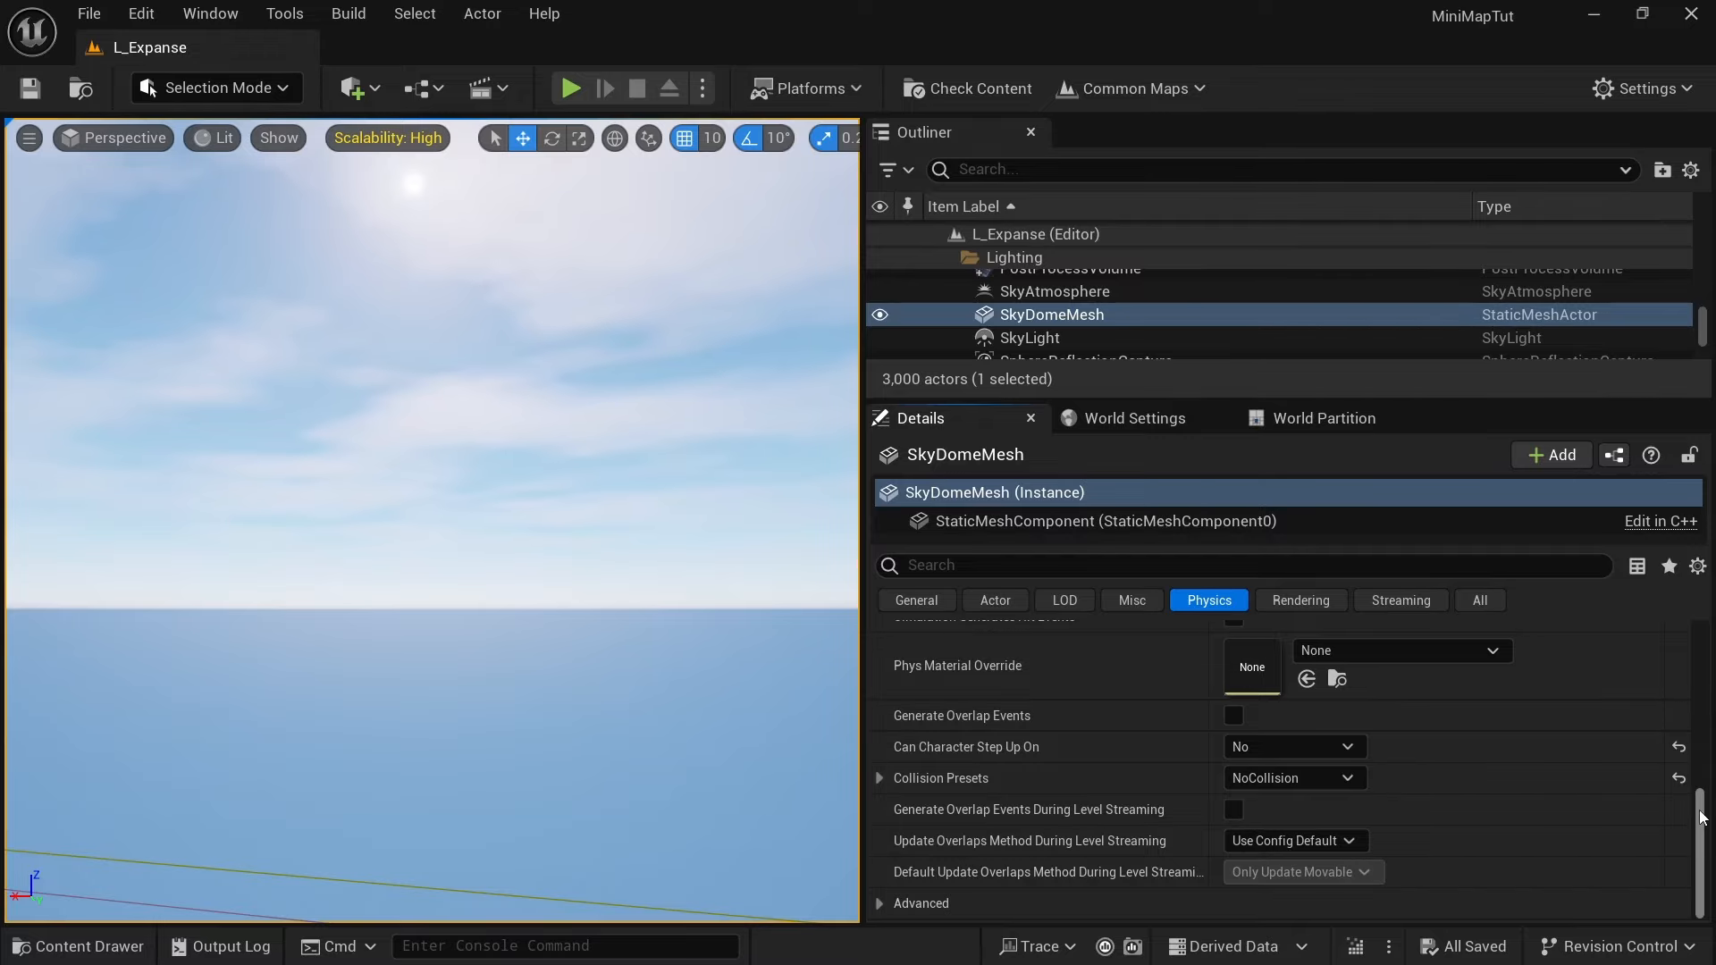
{"action": "left_click_drag", "start_coordinate": [1700, 817], "coordinate": [1701, 671]}
{"action": "left_click", "coordinate": [1041, 337]}
{"action": "left_click", "coordinate": [1044, 315]}
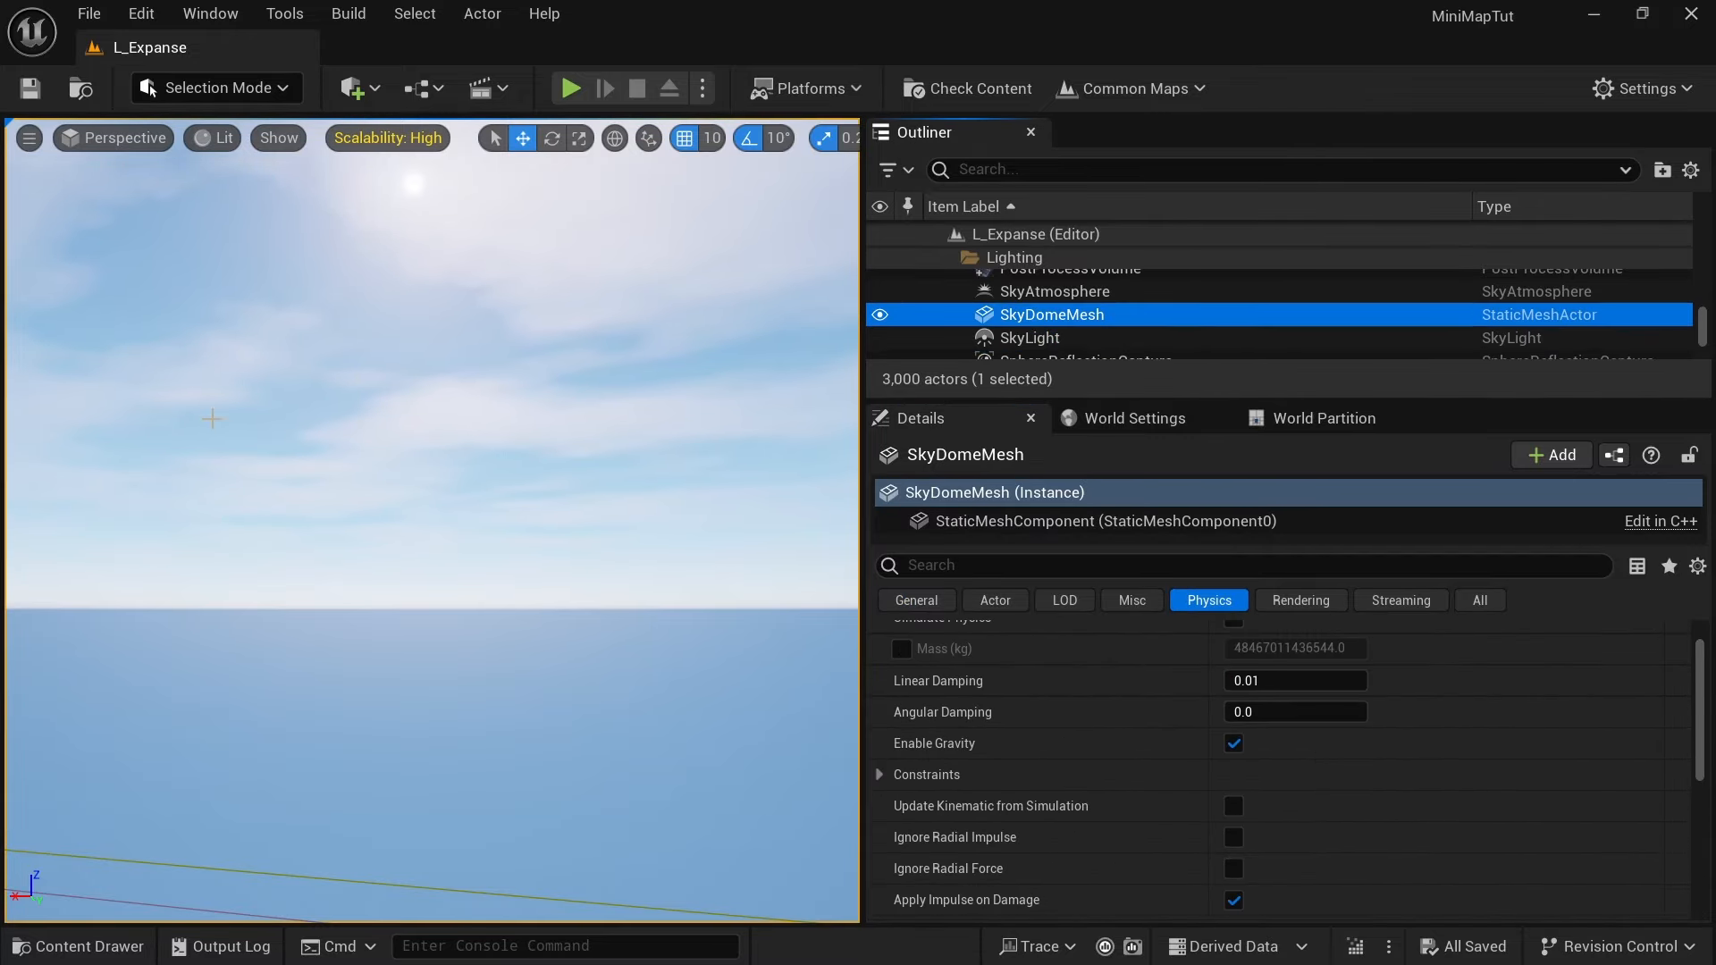
Step: Delete the SkyDomeMesh actor from the level's Lighting folder and look over the level from above
{"action": "right_click_drag", "start_coordinate": [508, 413], "coordinate": [279, 514]}
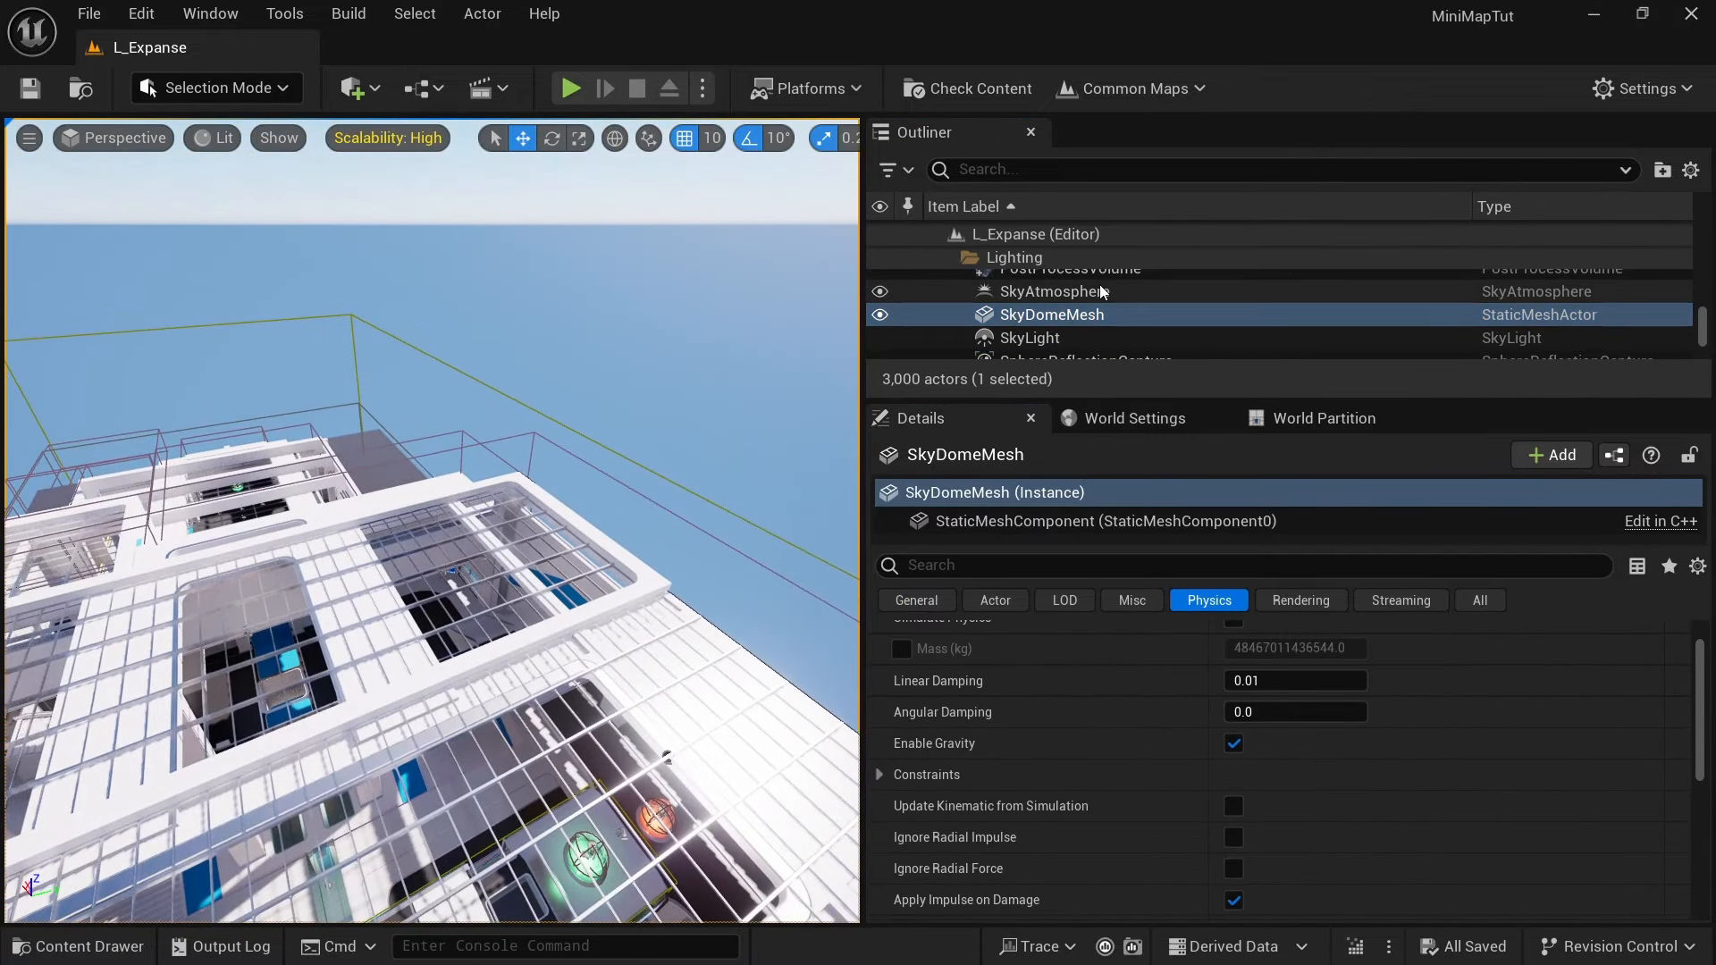
{"action": "left_click", "coordinate": [1099, 290]}
{"action": "left_click", "coordinate": [1096, 315]}
{"action": "key", "text": "Delete"}
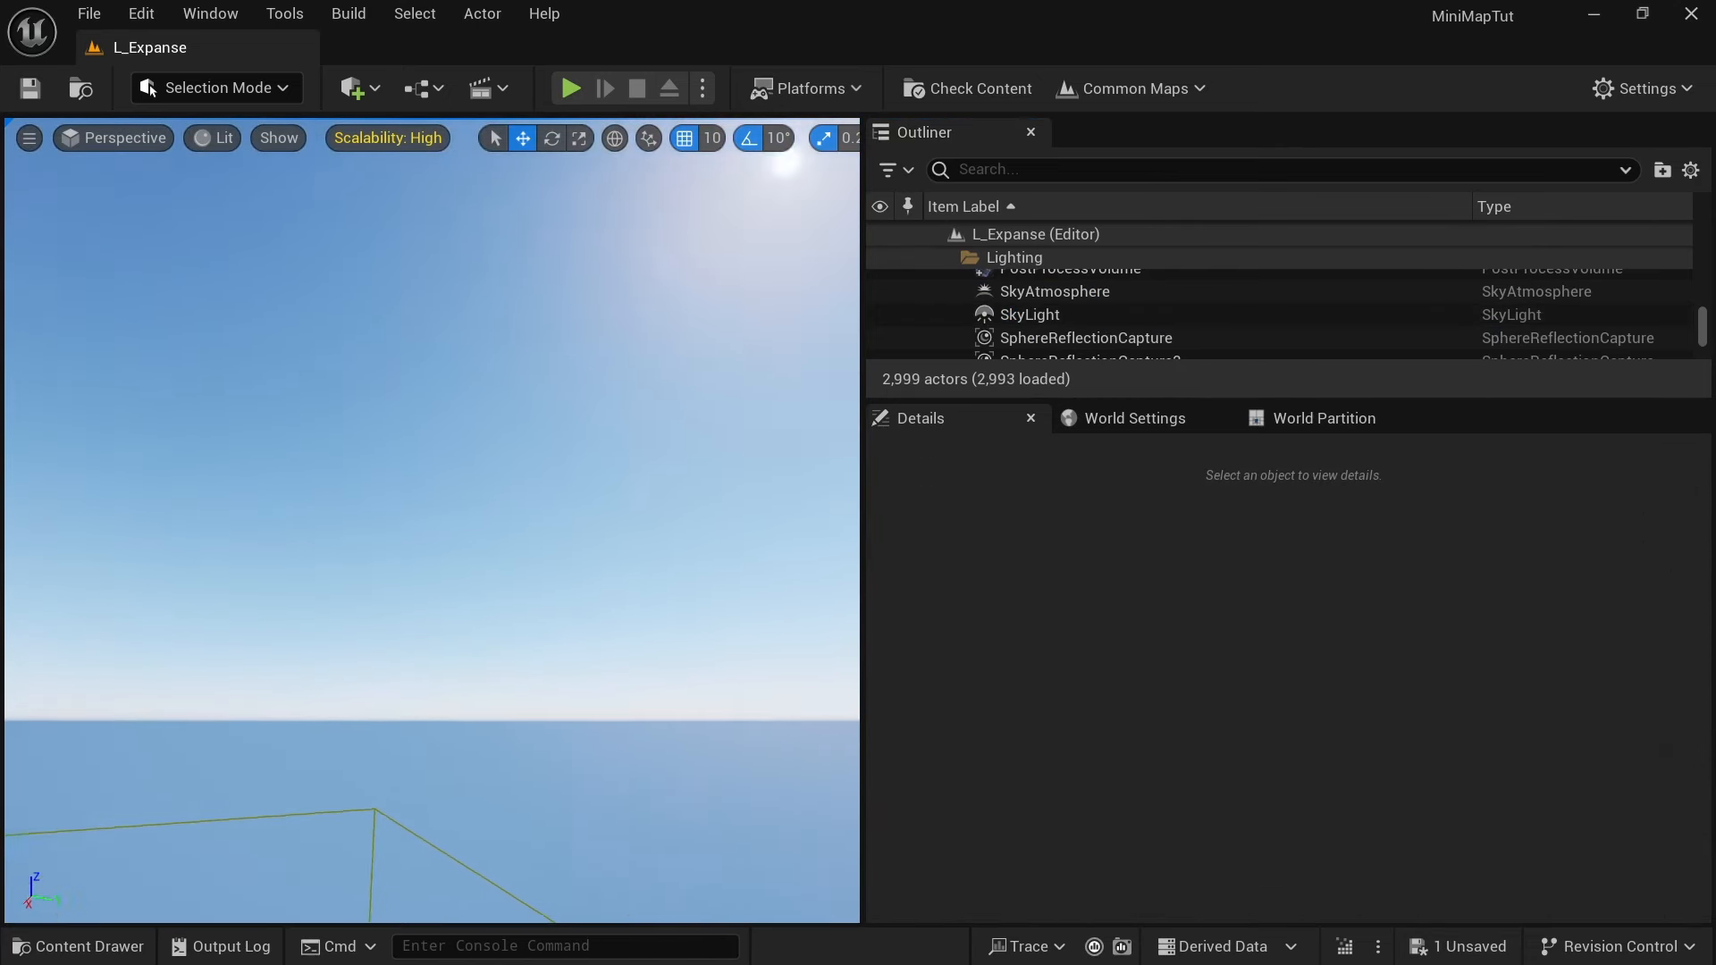
{"action": "right_click_drag", "start_coordinate": [447, 483], "coordinate": [510, 608]}
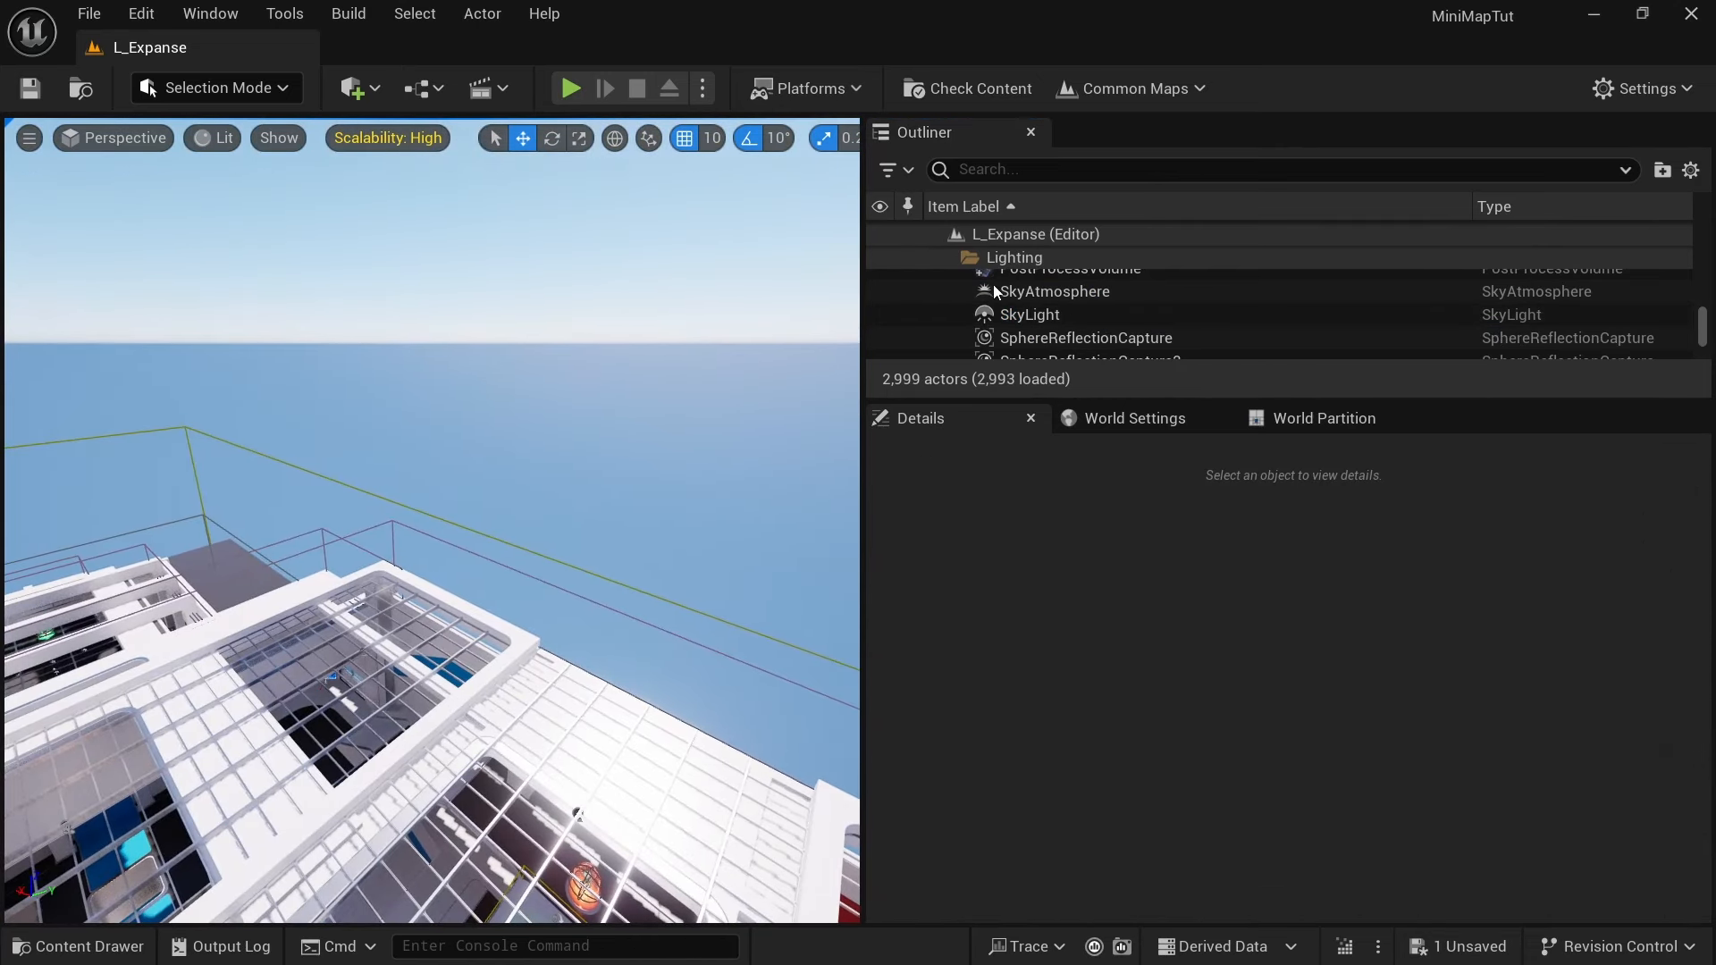
Step: Search the placeable actors for "sky" and place a BP_Sky_Sphere above the level
{"action": "left_click", "coordinate": [358, 89]}
{"action": "left_click", "coordinate": [373, 91]}
{"action": "left_click", "coordinate": [373, 93]}
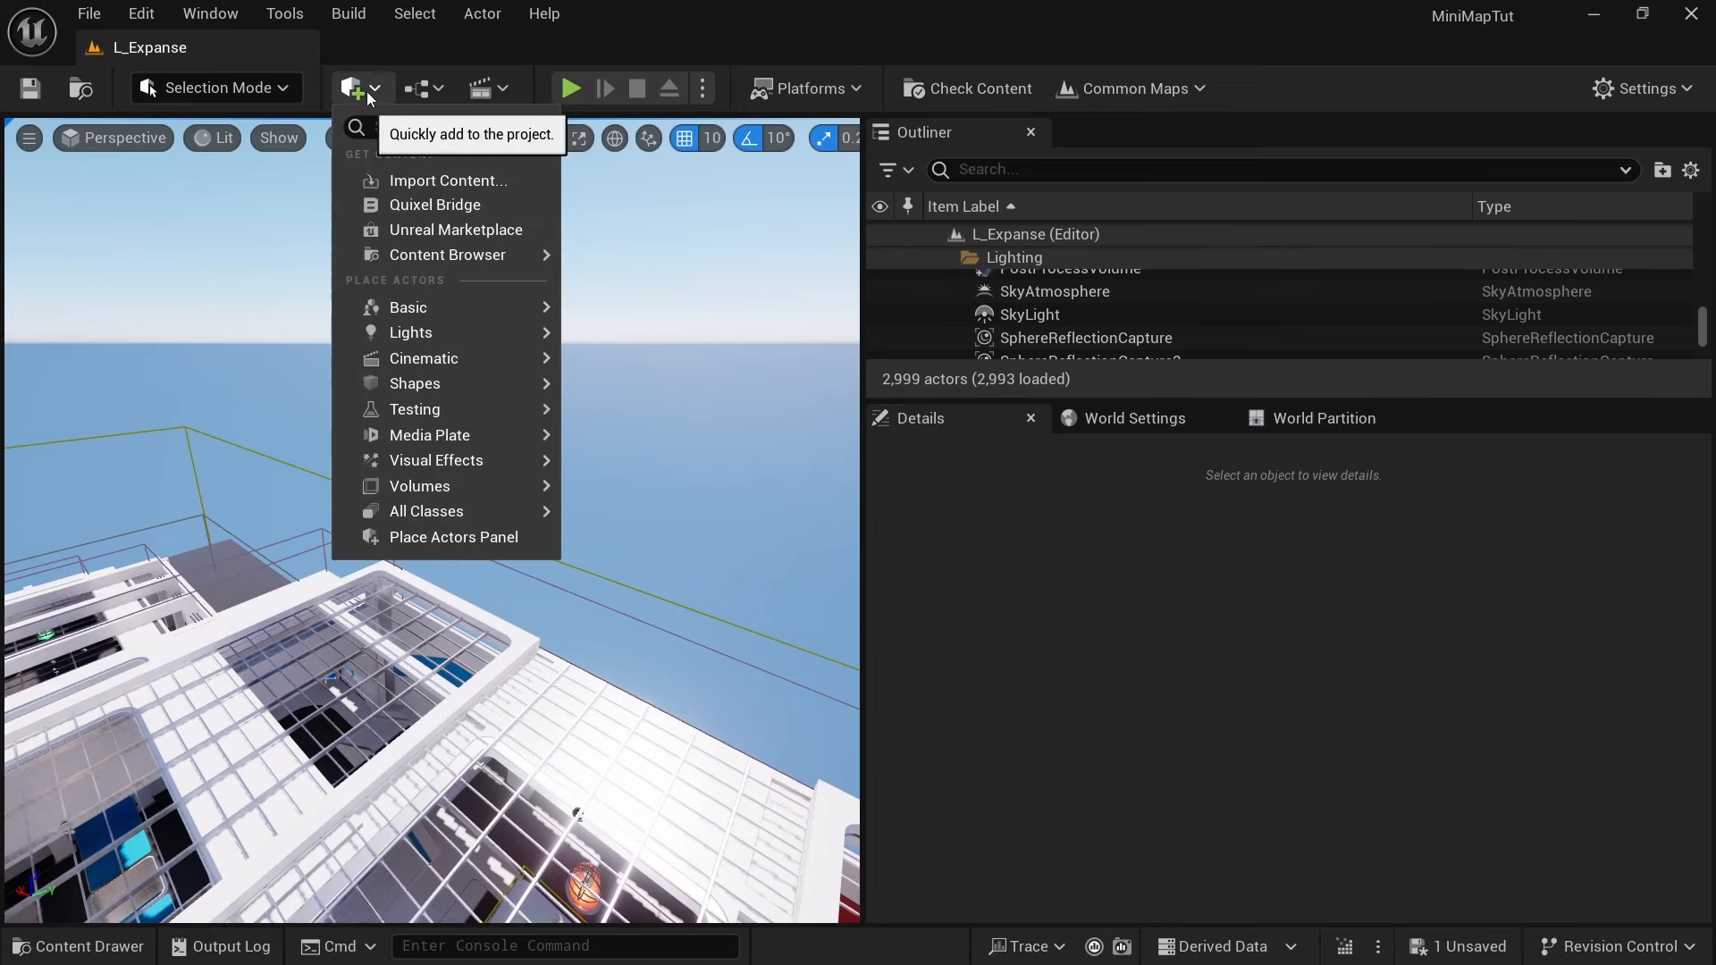
{"action": "left_click", "coordinate": [448, 537]}
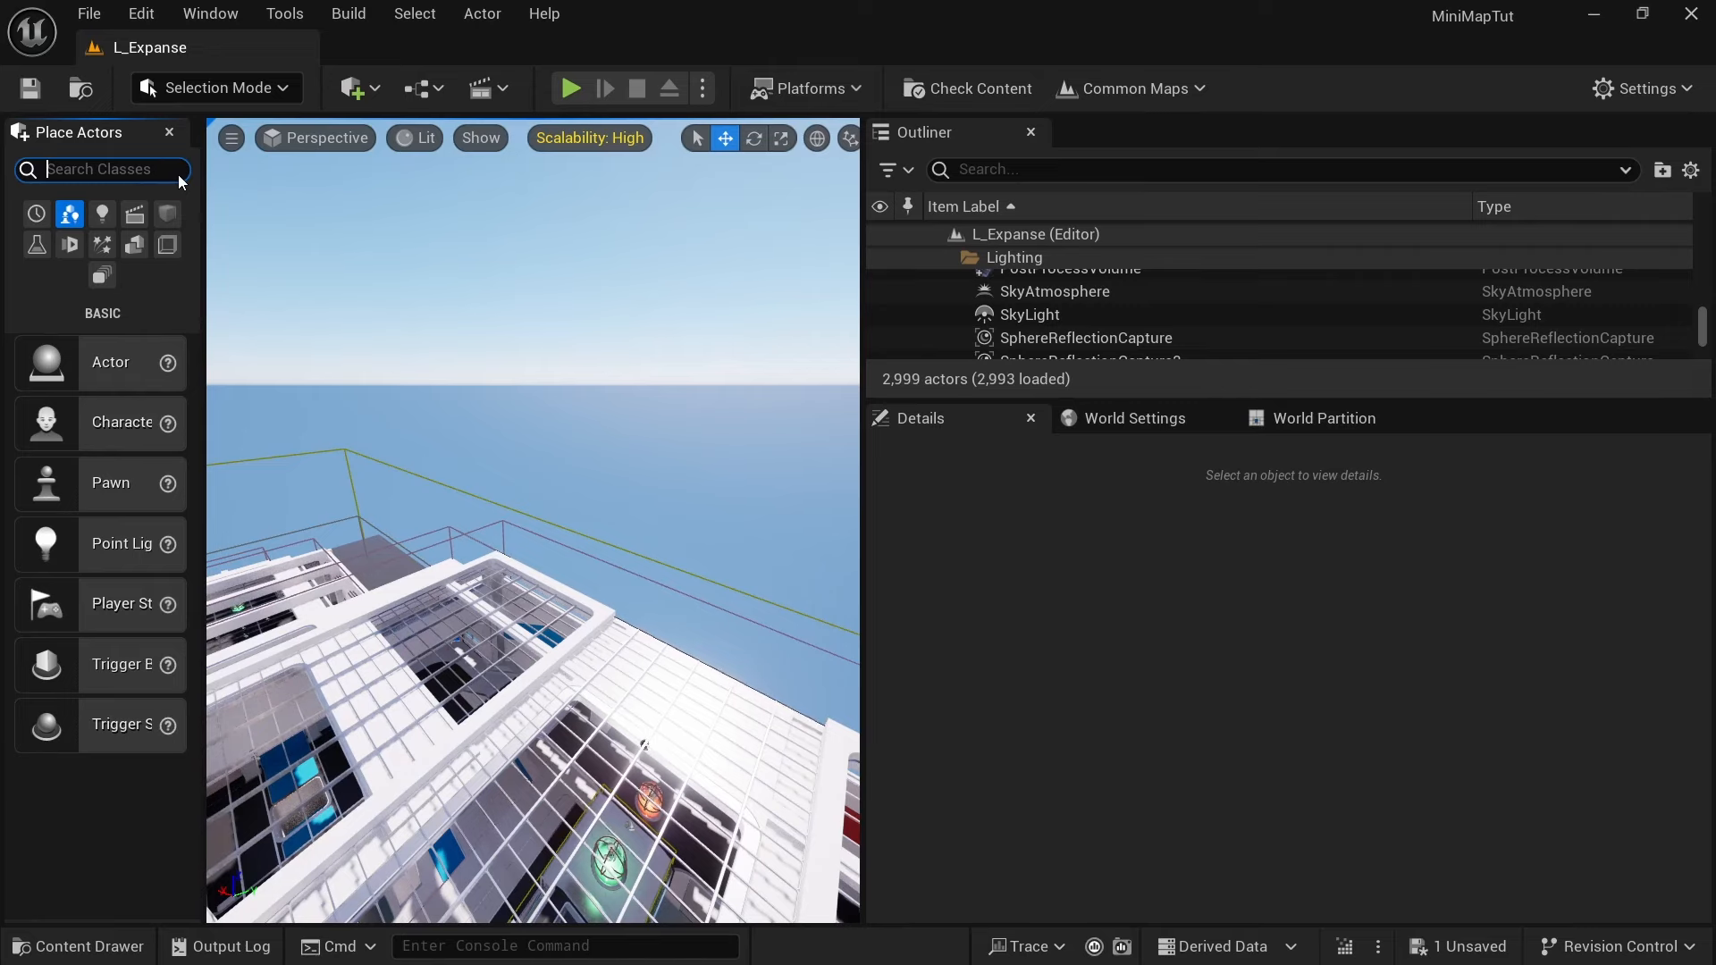
{"action": "type", "text": "sky"}
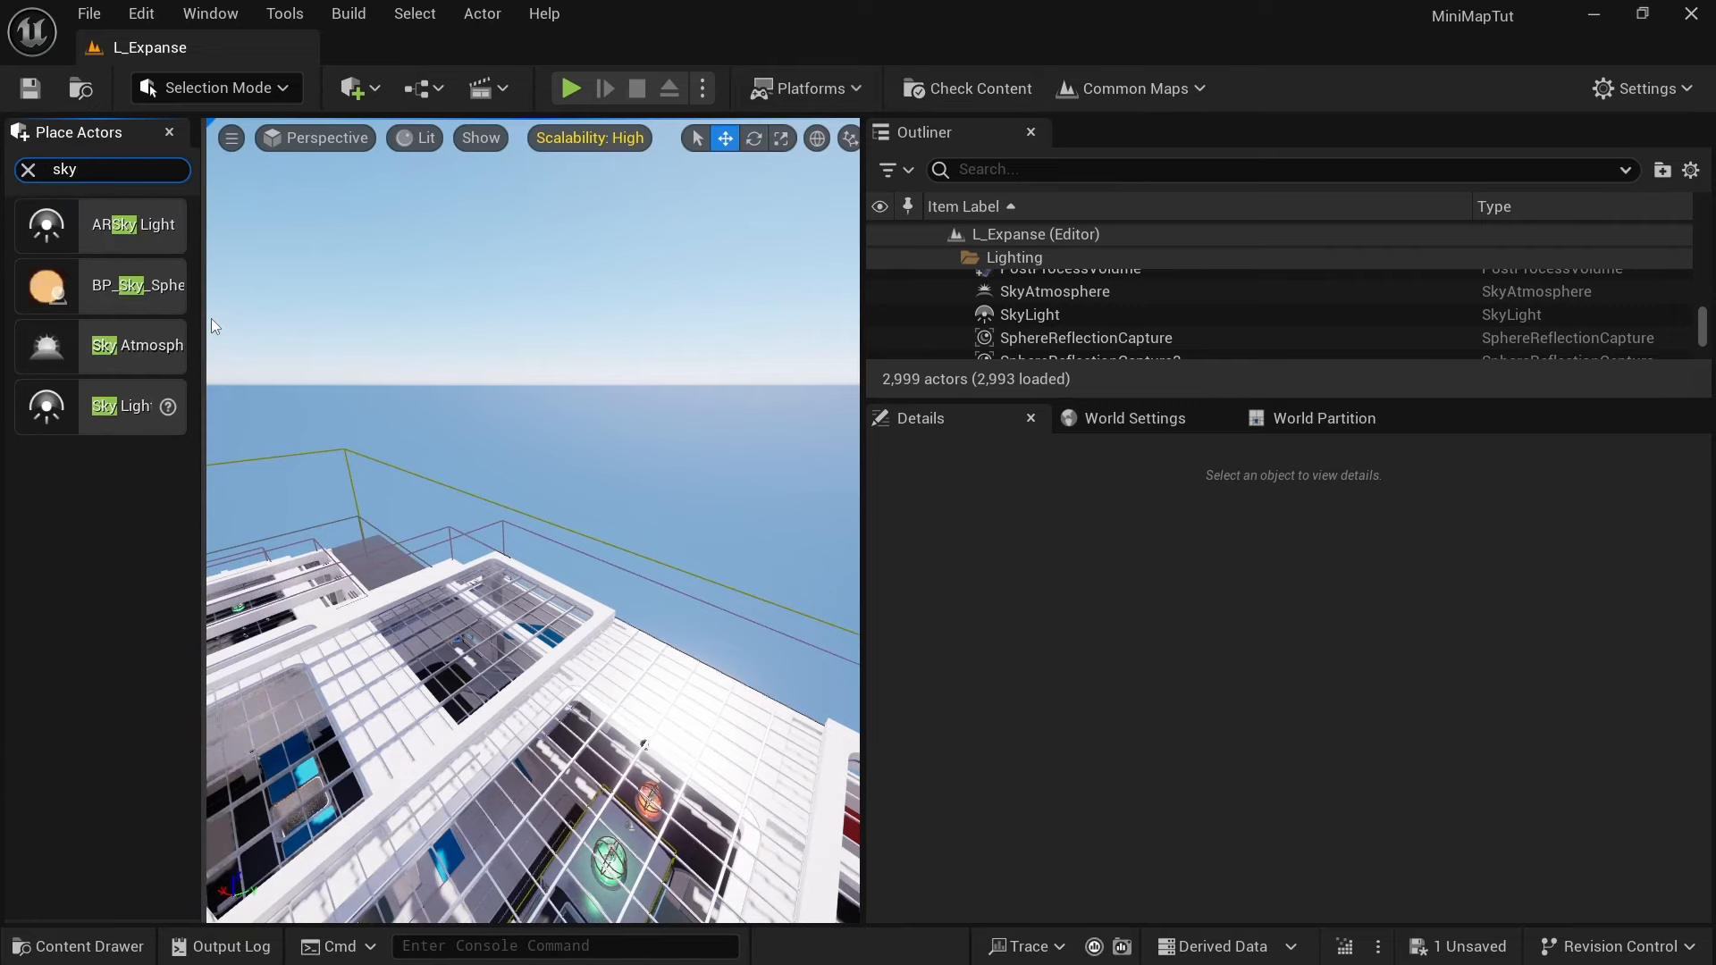
{"action": "left_click_drag", "start_coordinate": [200, 315], "coordinate": [273, 315]}
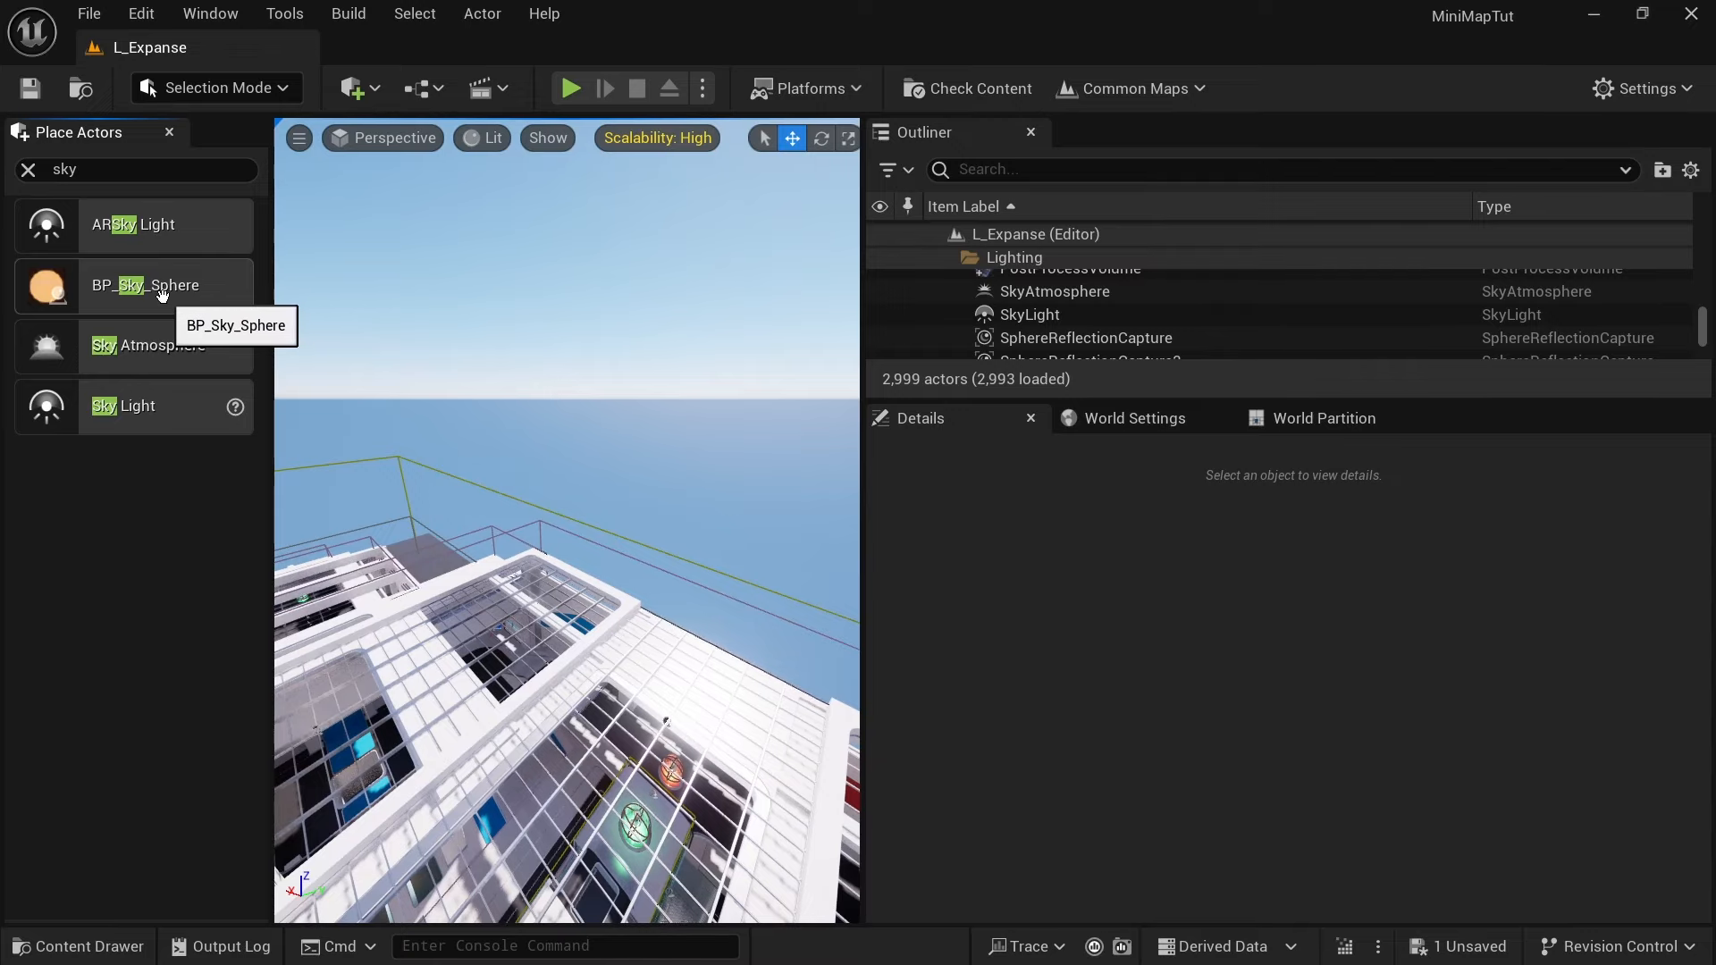
{"action": "left_click_drag", "start_coordinate": [191, 307], "coordinate": [593, 566]}
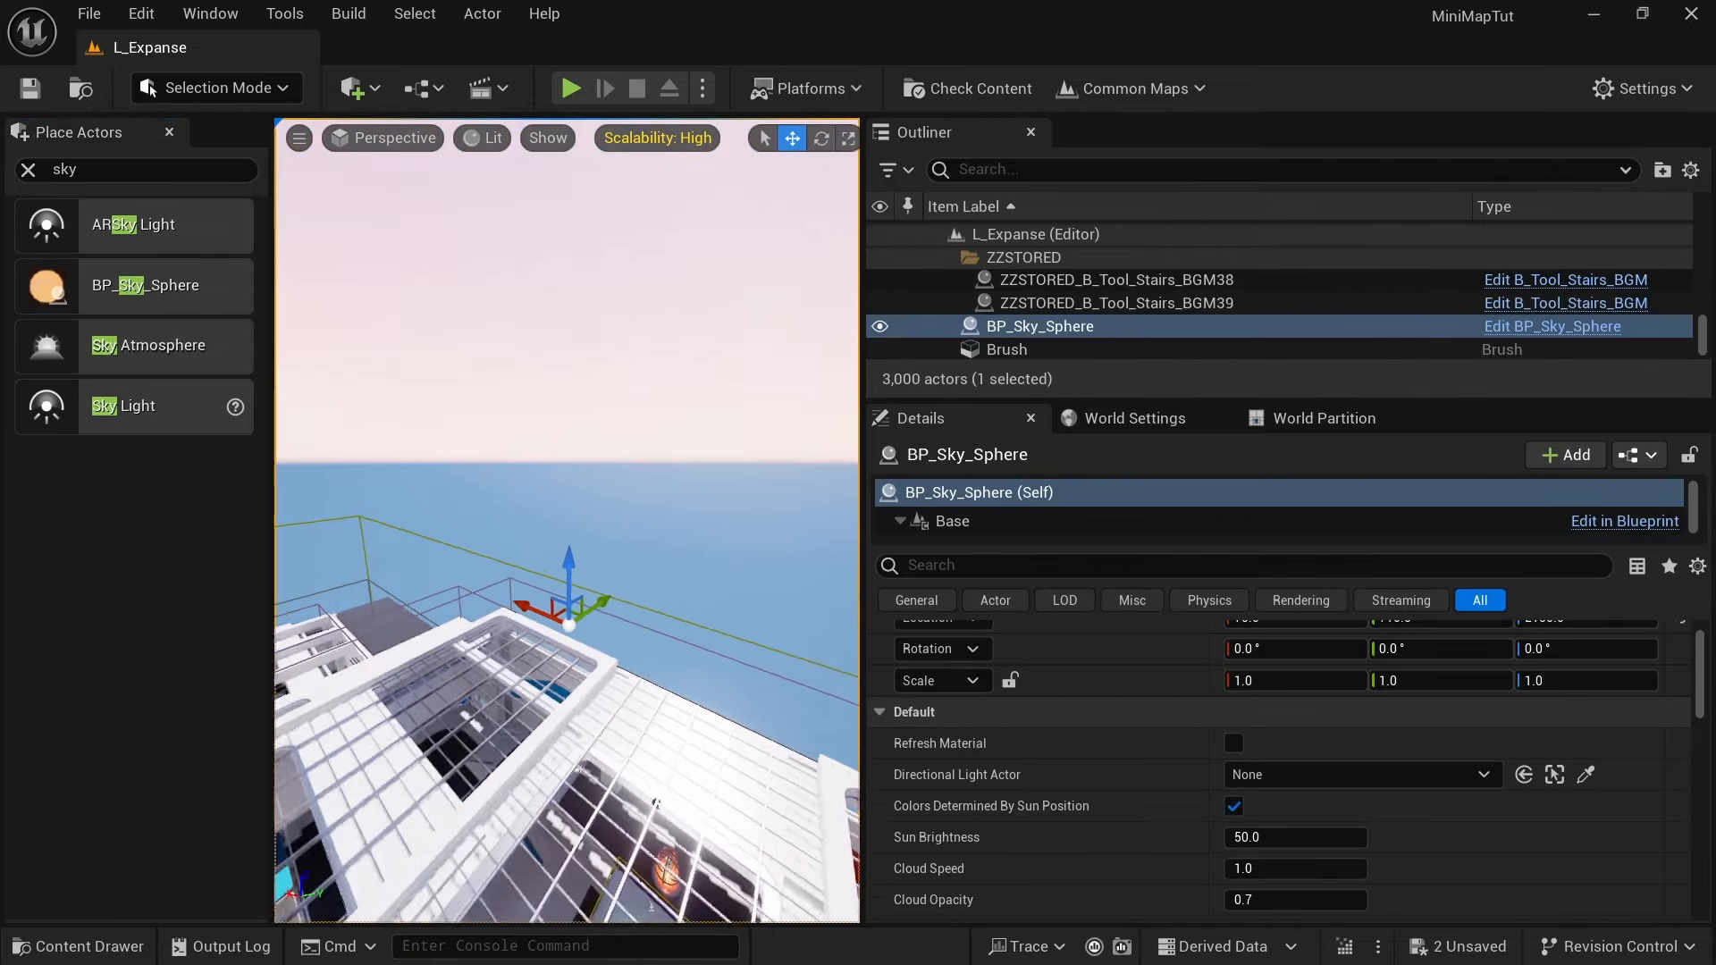
Step: Save the level with the replaced sky and look around the sky and the map from above
{"action": "right_click_drag", "start_coordinate": [593, 566], "coordinate": [562, 665]}
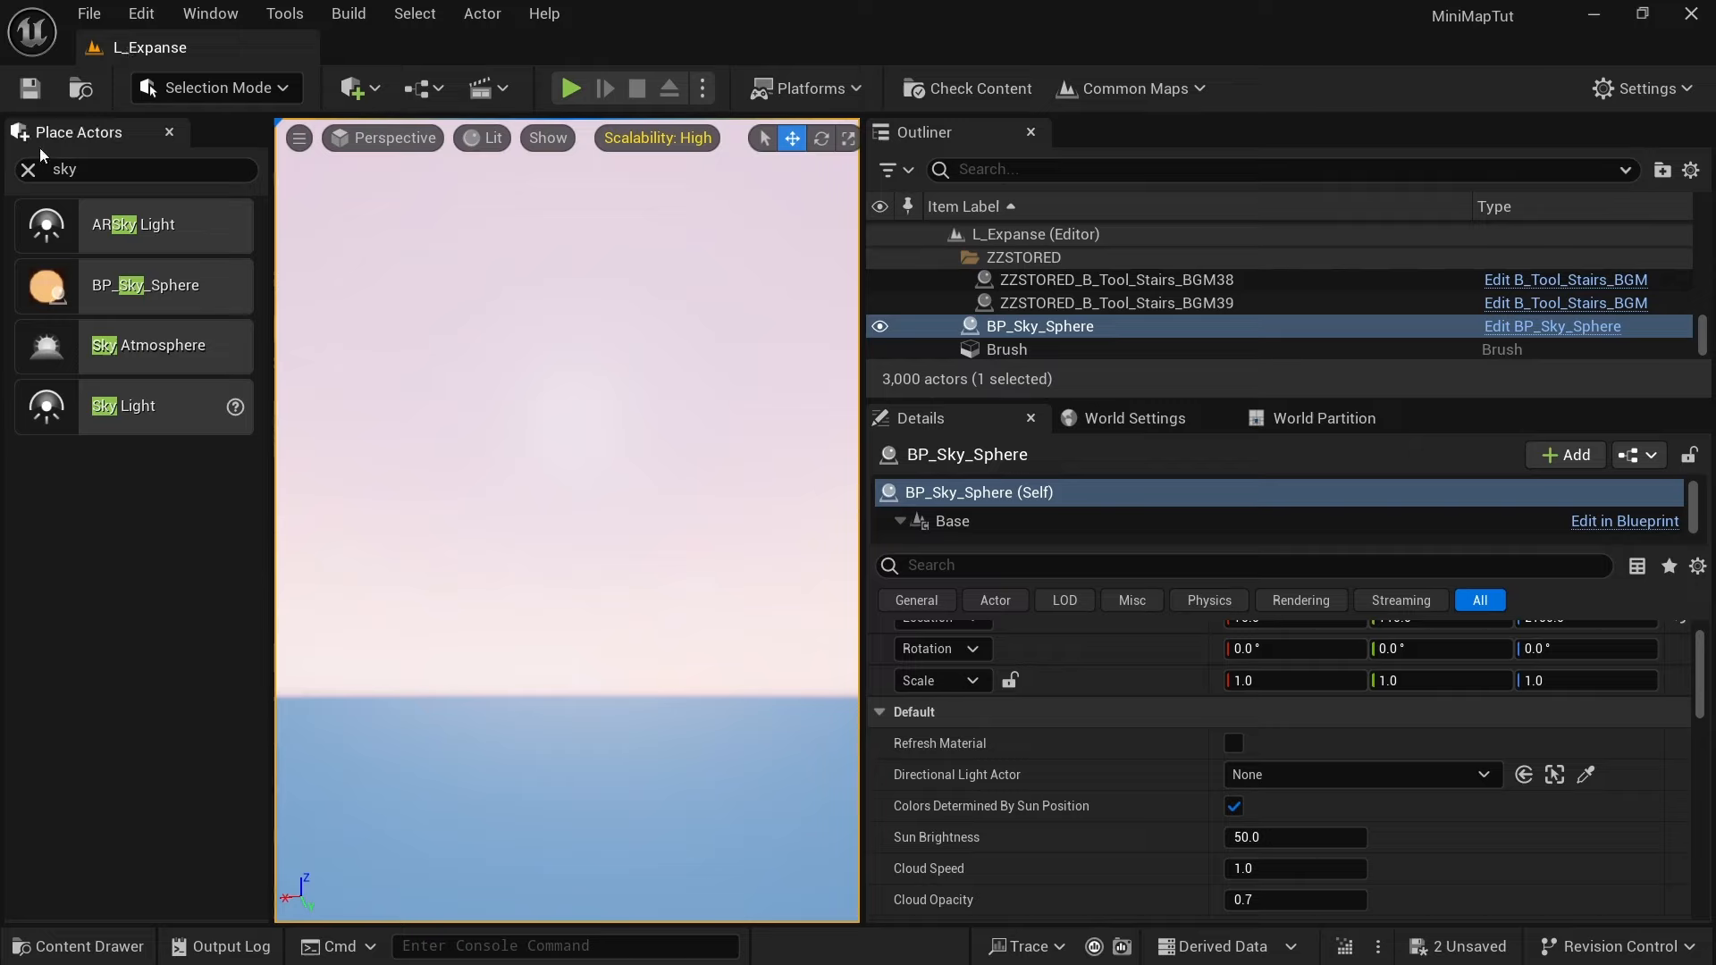
{"action": "left_click", "coordinate": [35, 89]}
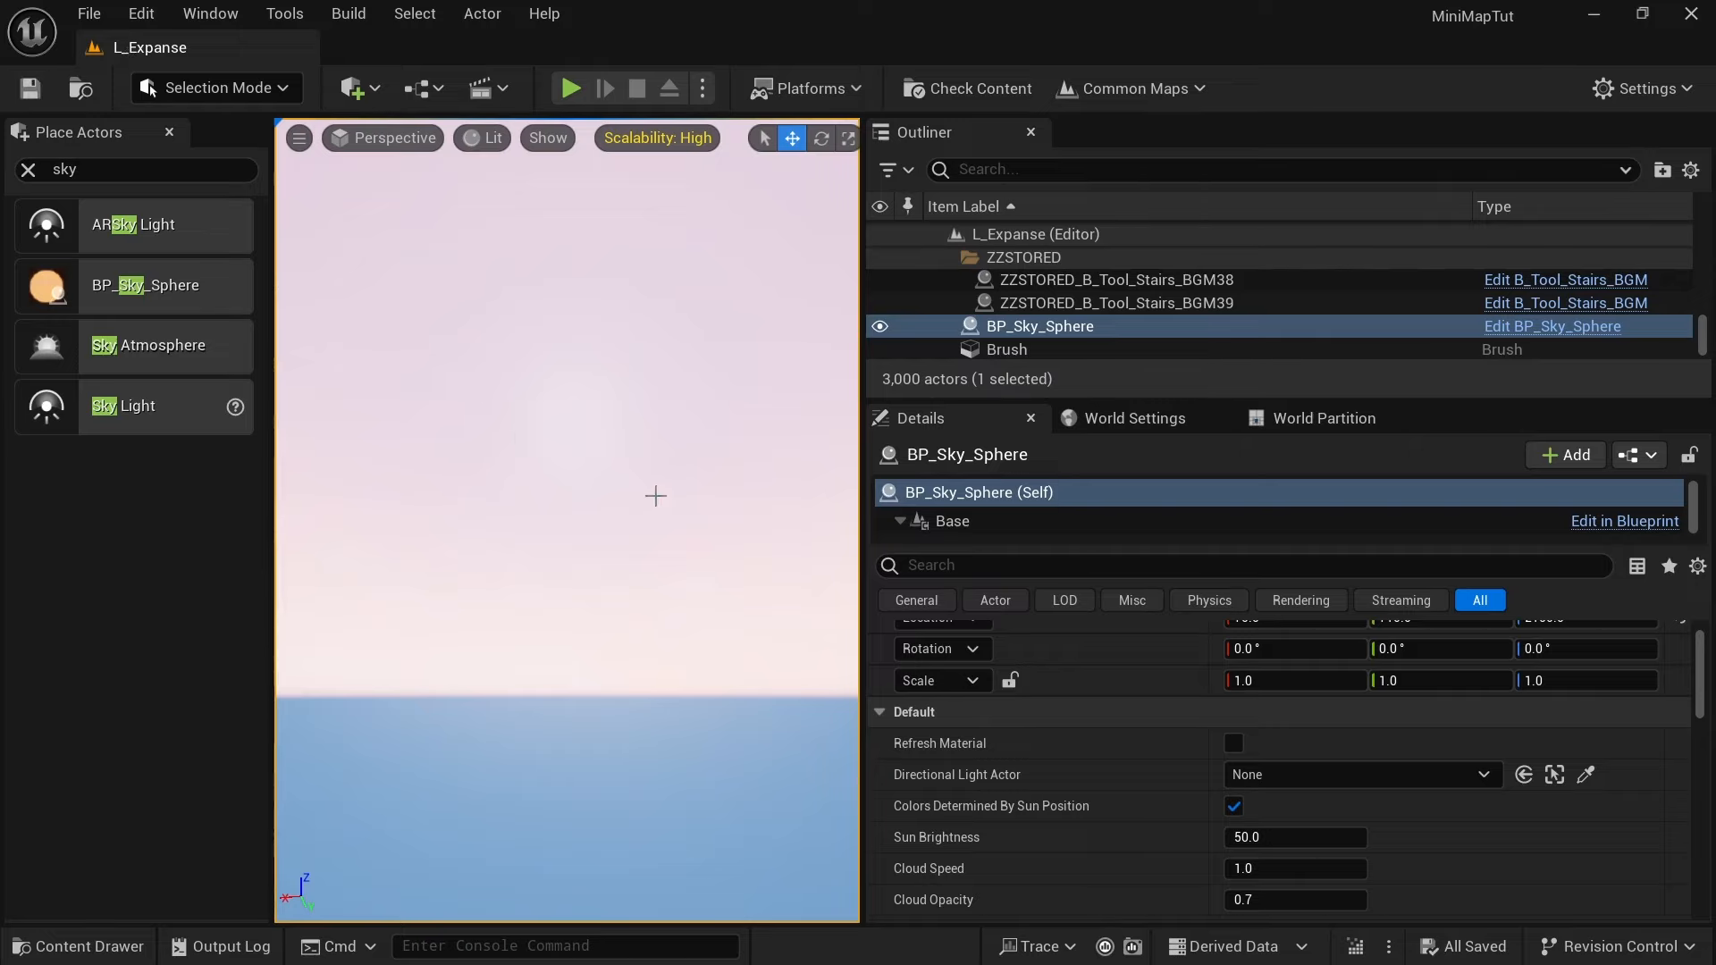
{"action": "right_click_drag", "start_coordinate": [655, 496], "coordinate": [655, 464]}
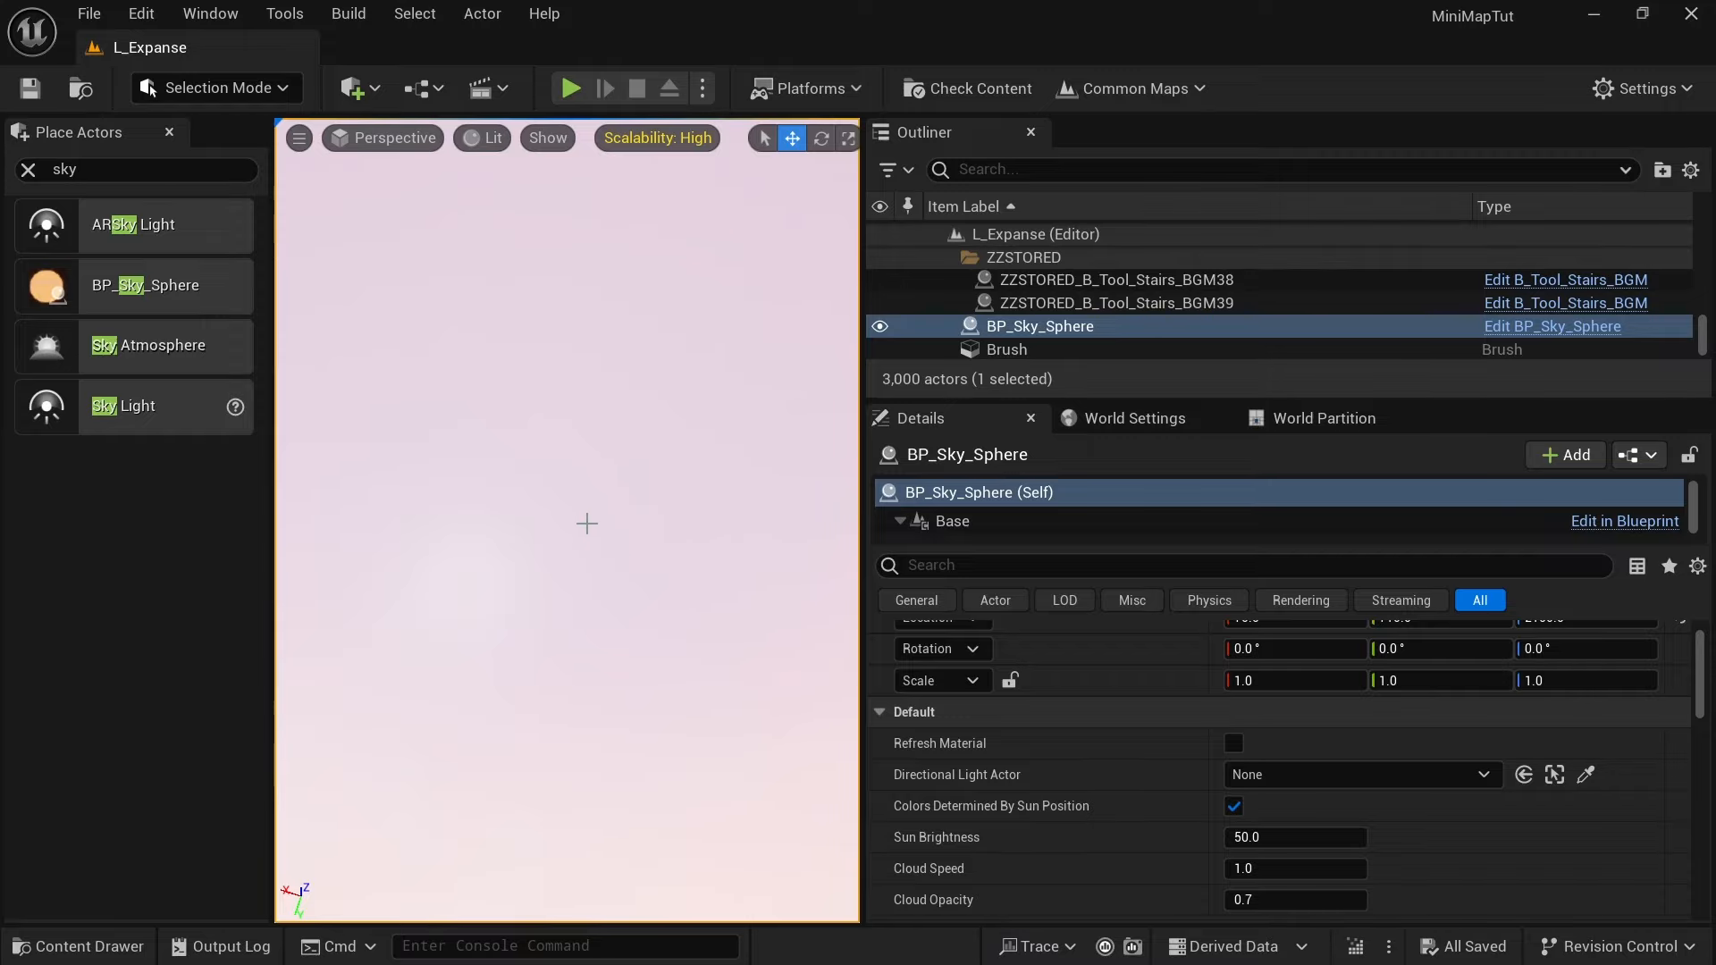
{"action": "right_click_drag", "start_coordinate": [587, 523], "coordinate": [568, 463]}
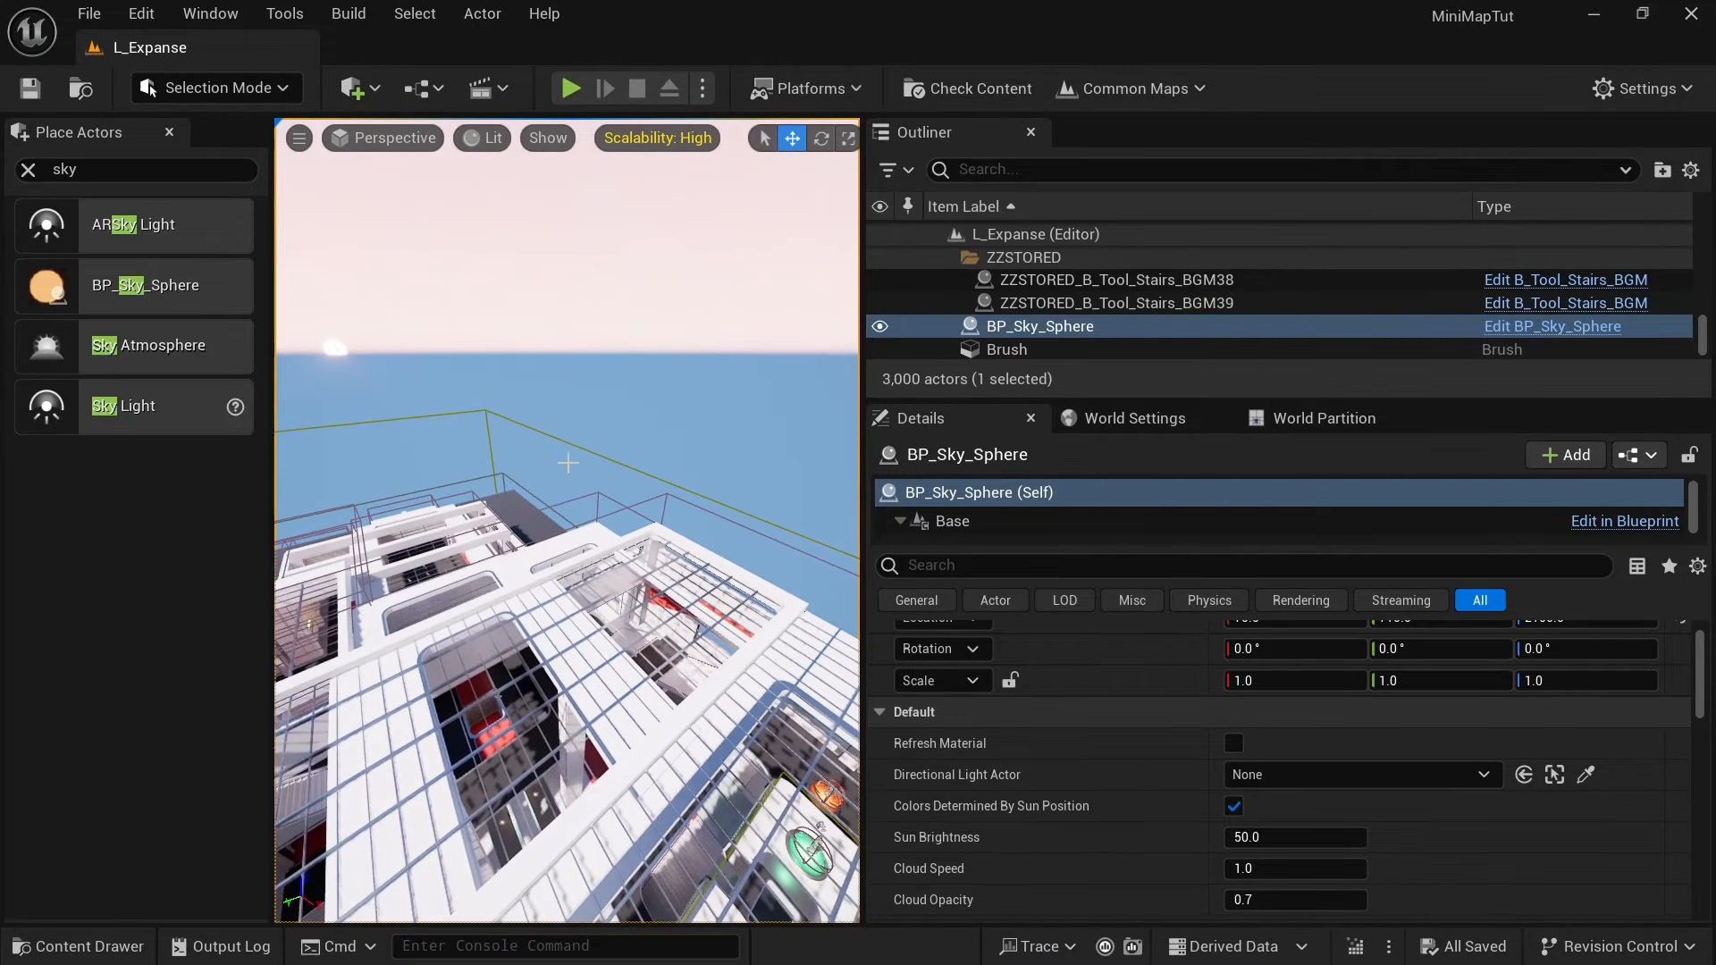
Step: Rebuild the World Partition Editor Minimap and inspect the resulting map of the level up close
{"action": "left_click", "coordinate": [1322, 420]}
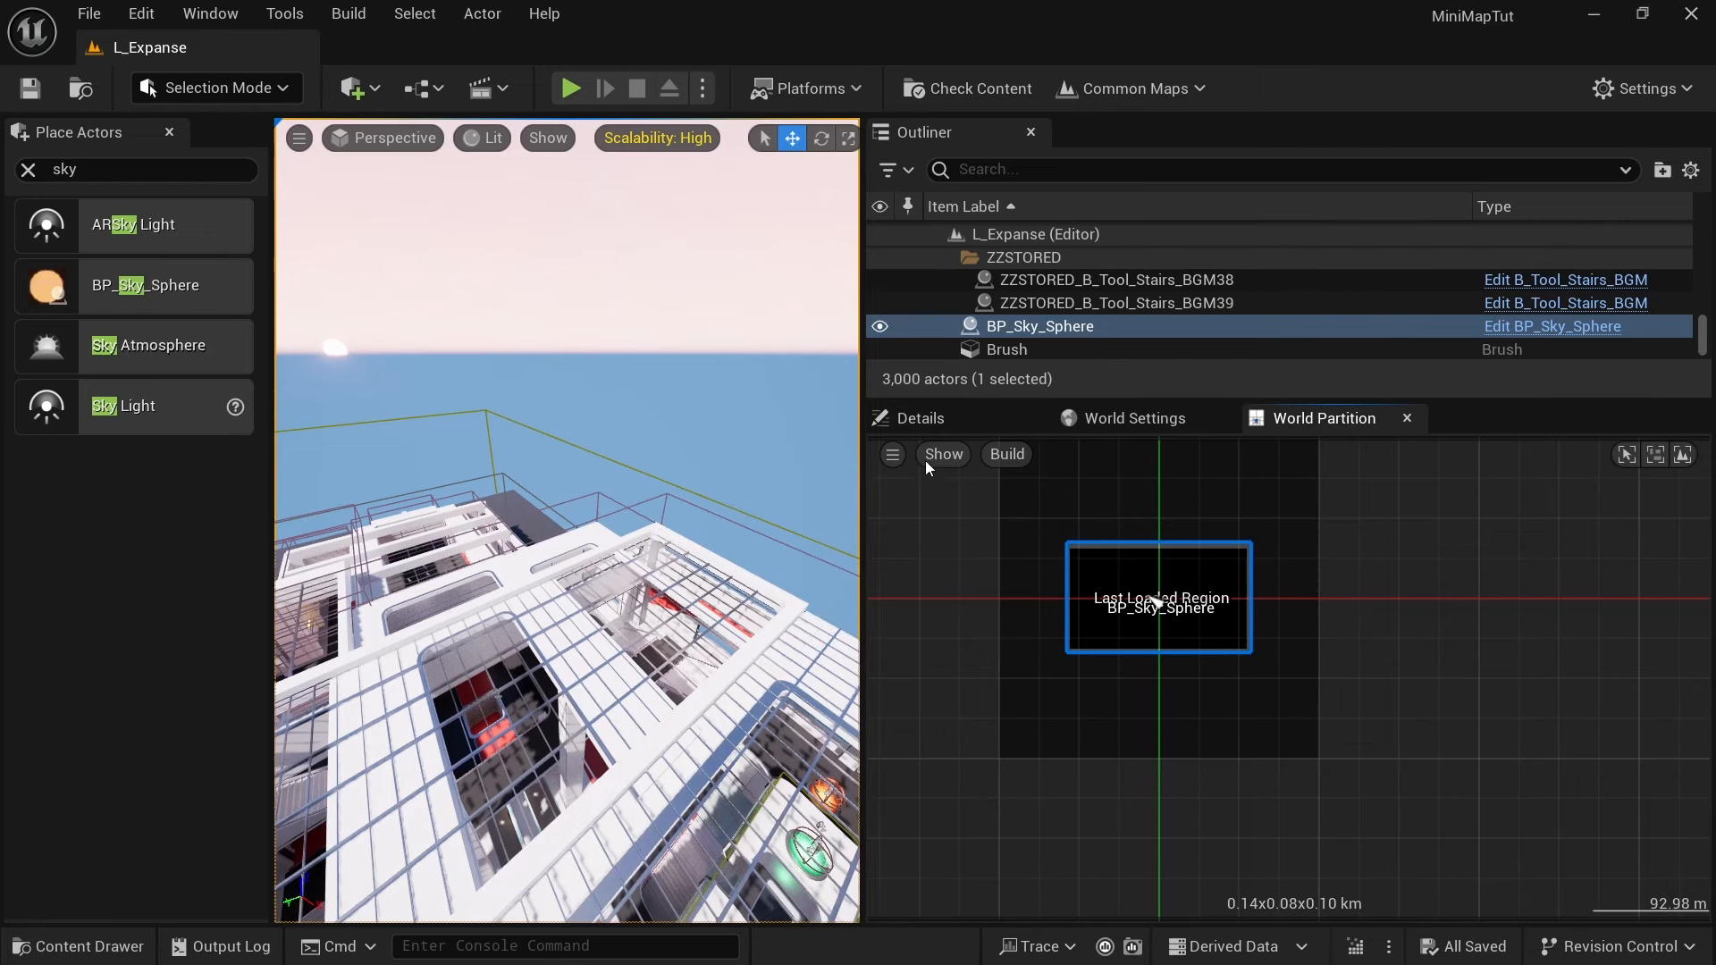
{"action": "left_click", "coordinate": [1000, 455]}
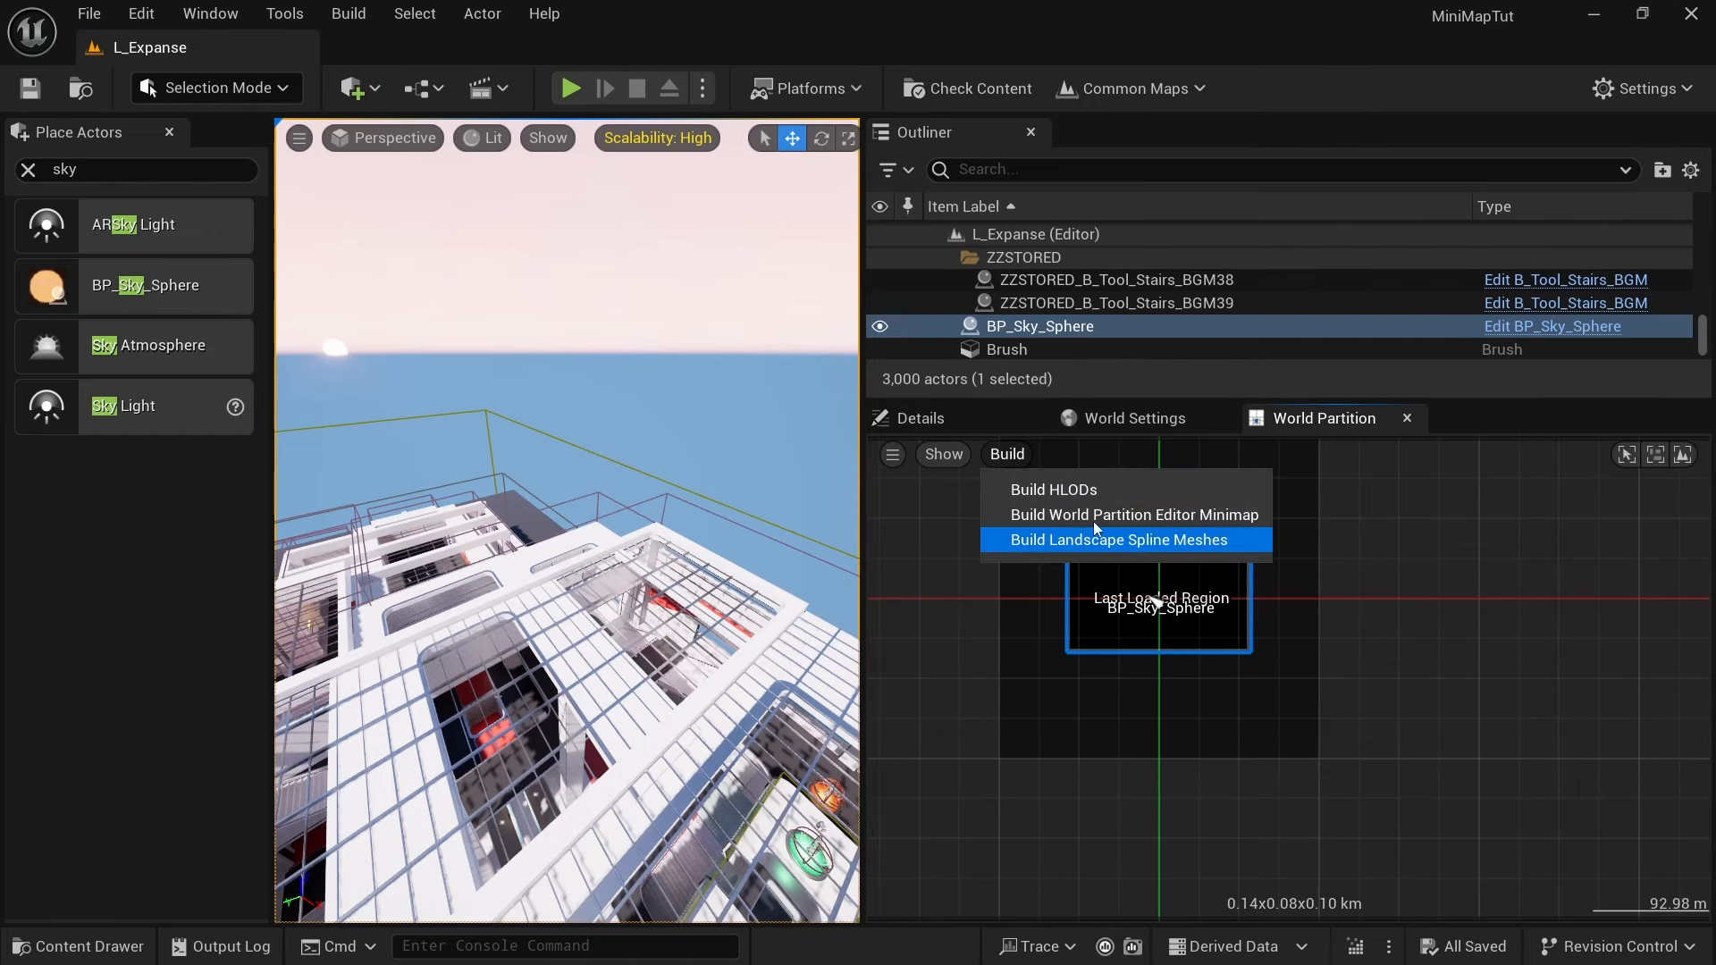
{"action": "left_click", "coordinate": [1118, 517]}
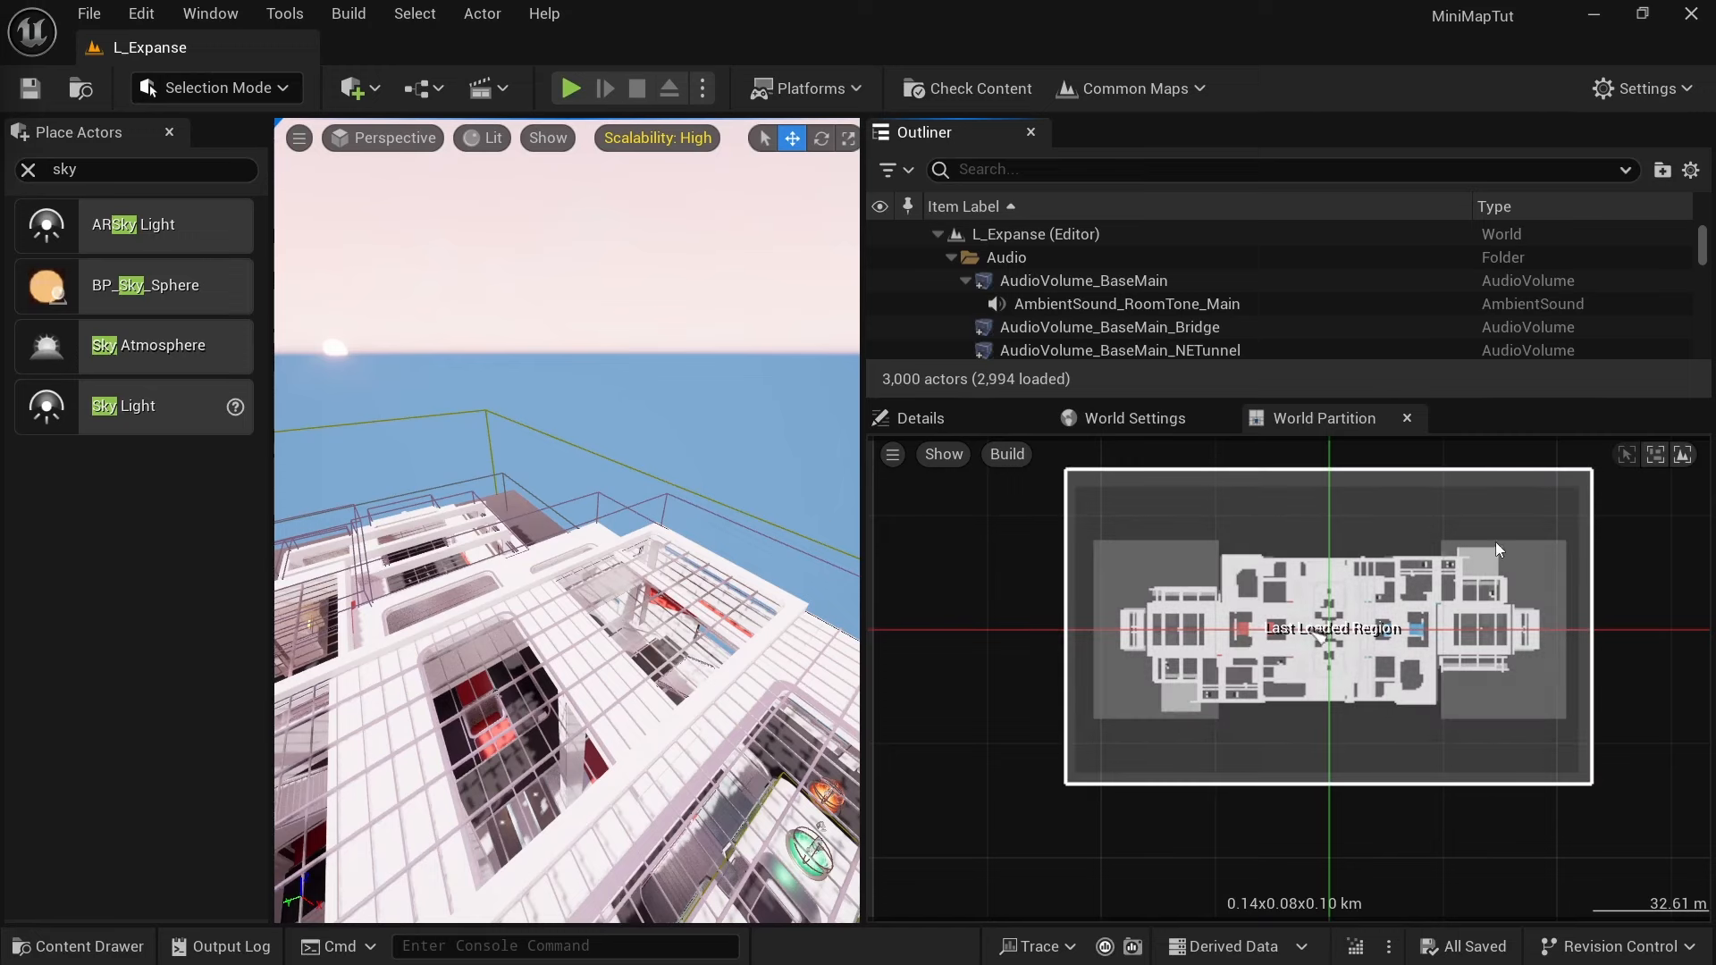
{"action": "scroll", "coordinate": [1496, 543], "scroll_direction": "up", "scroll_amount": 2}
{"action": "scroll", "coordinate": [1495, 631], "scroll_direction": "up", "scroll_amount": 1}
{"action": "scroll", "coordinate": [1381, 562], "scroll_direction": "down", "scroll_amount": 2}
{"action": "right_click_drag", "start_coordinate": [1381, 561], "coordinate": [1326, 584]}
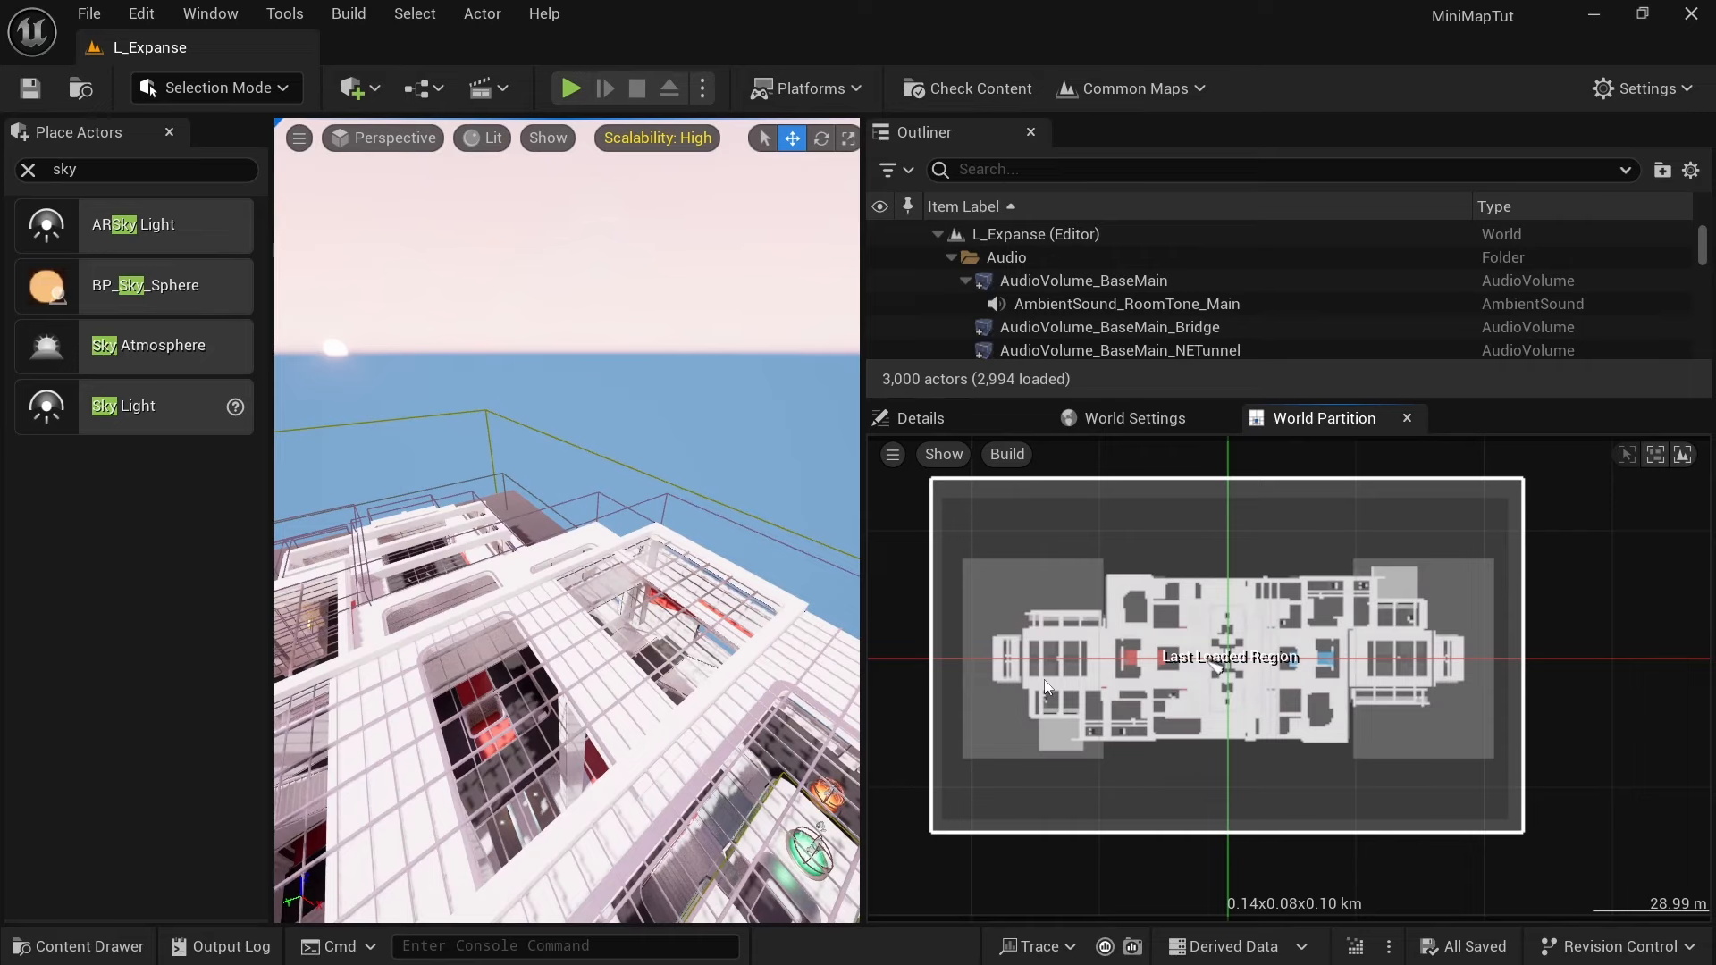
Step: Search the placeable actors for "minimap" and place a World Partition Mini Map Volume in the level
{"action": "left_click", "coordinate": [105, 165]}
{"action": "type", "text": "minimap"}
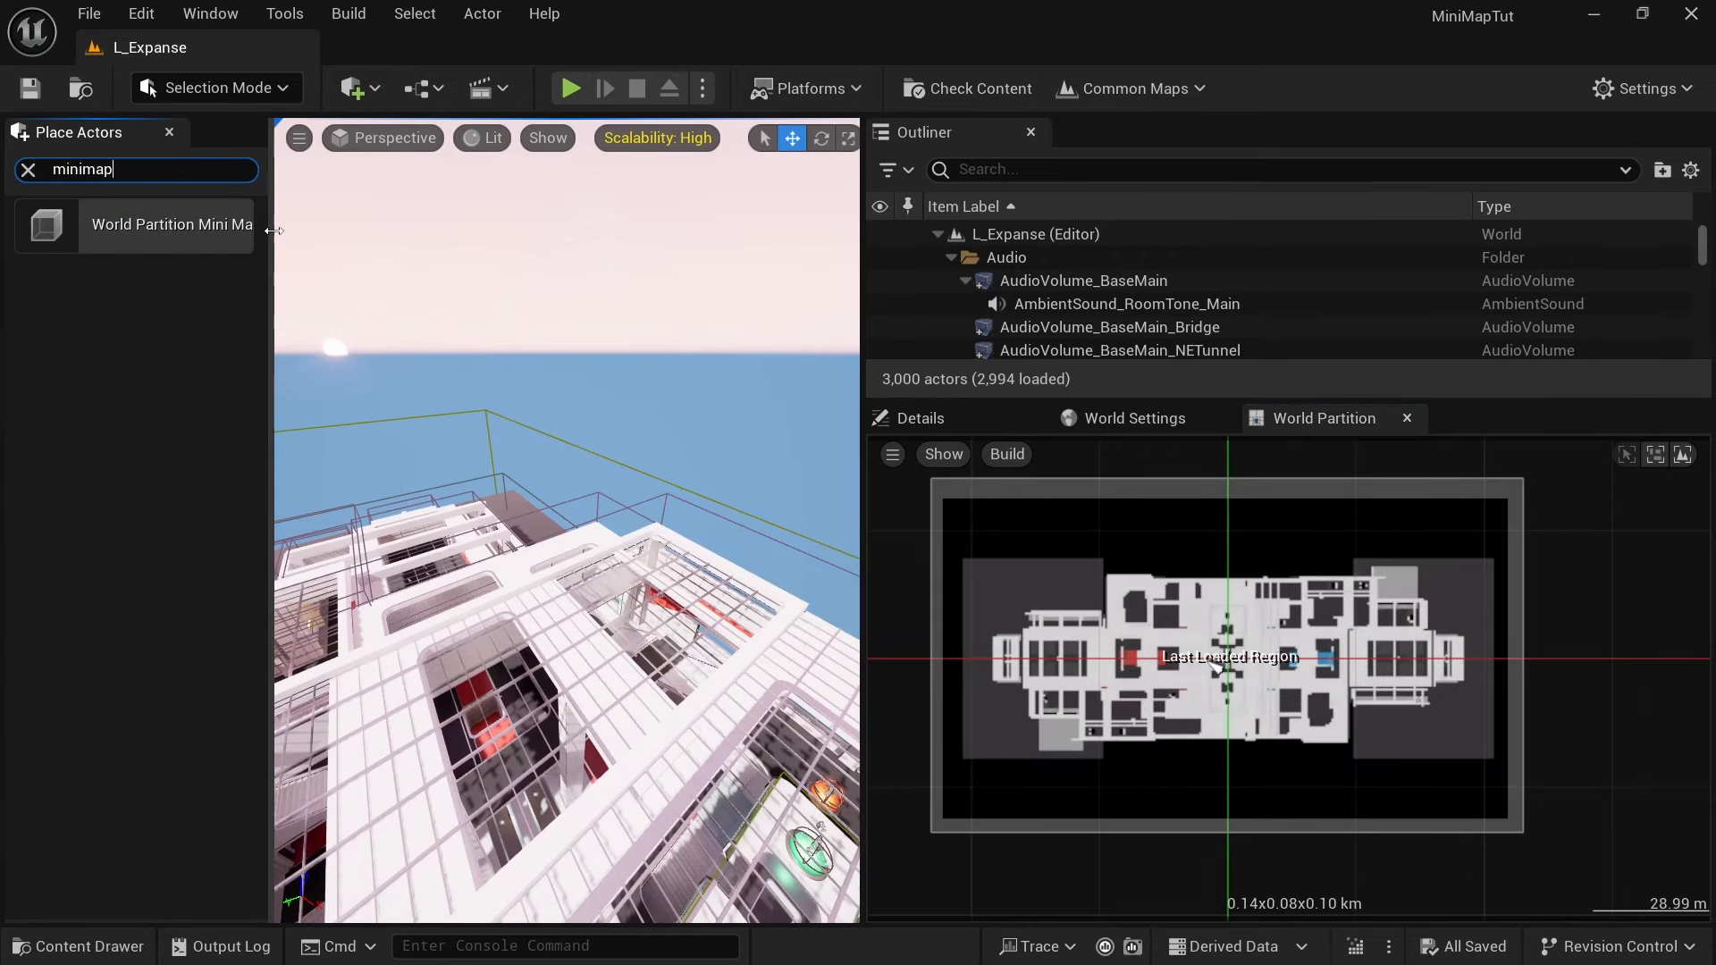
{"action": "left_click_drag", "start_coordinate": [308, 239], "coordinate": [408, 235]}
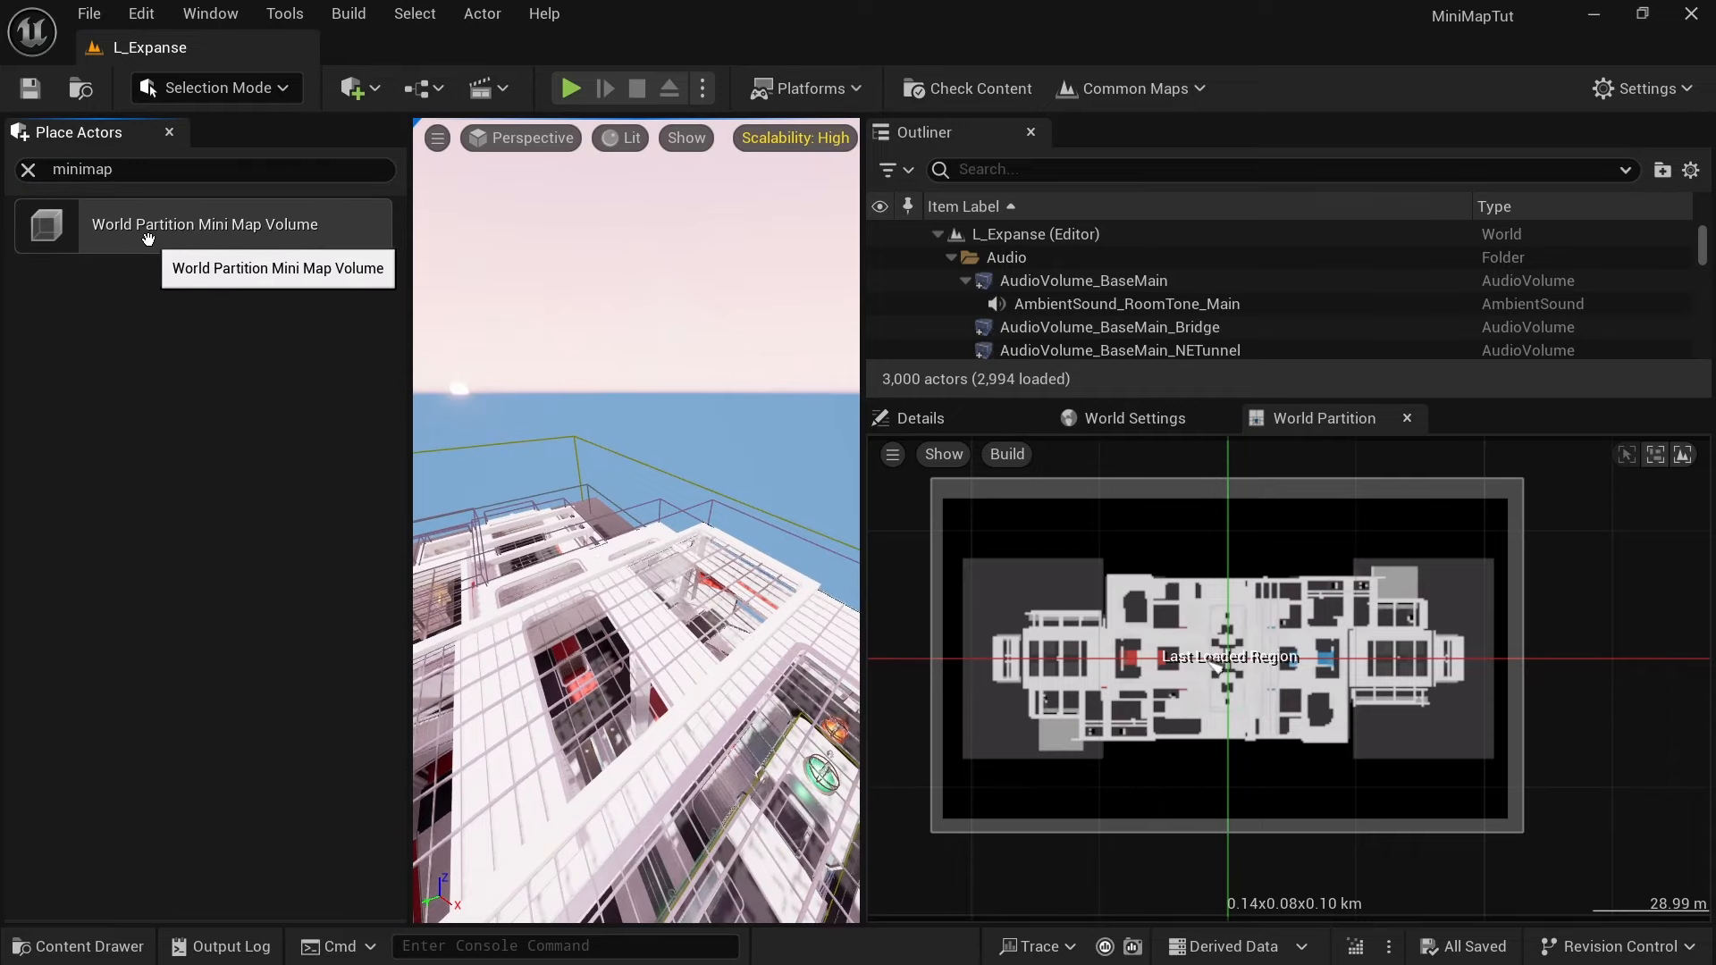
{"action": "left_click_drag", "start_coordinate": [146, 229], "coordinate": [607, 750]}
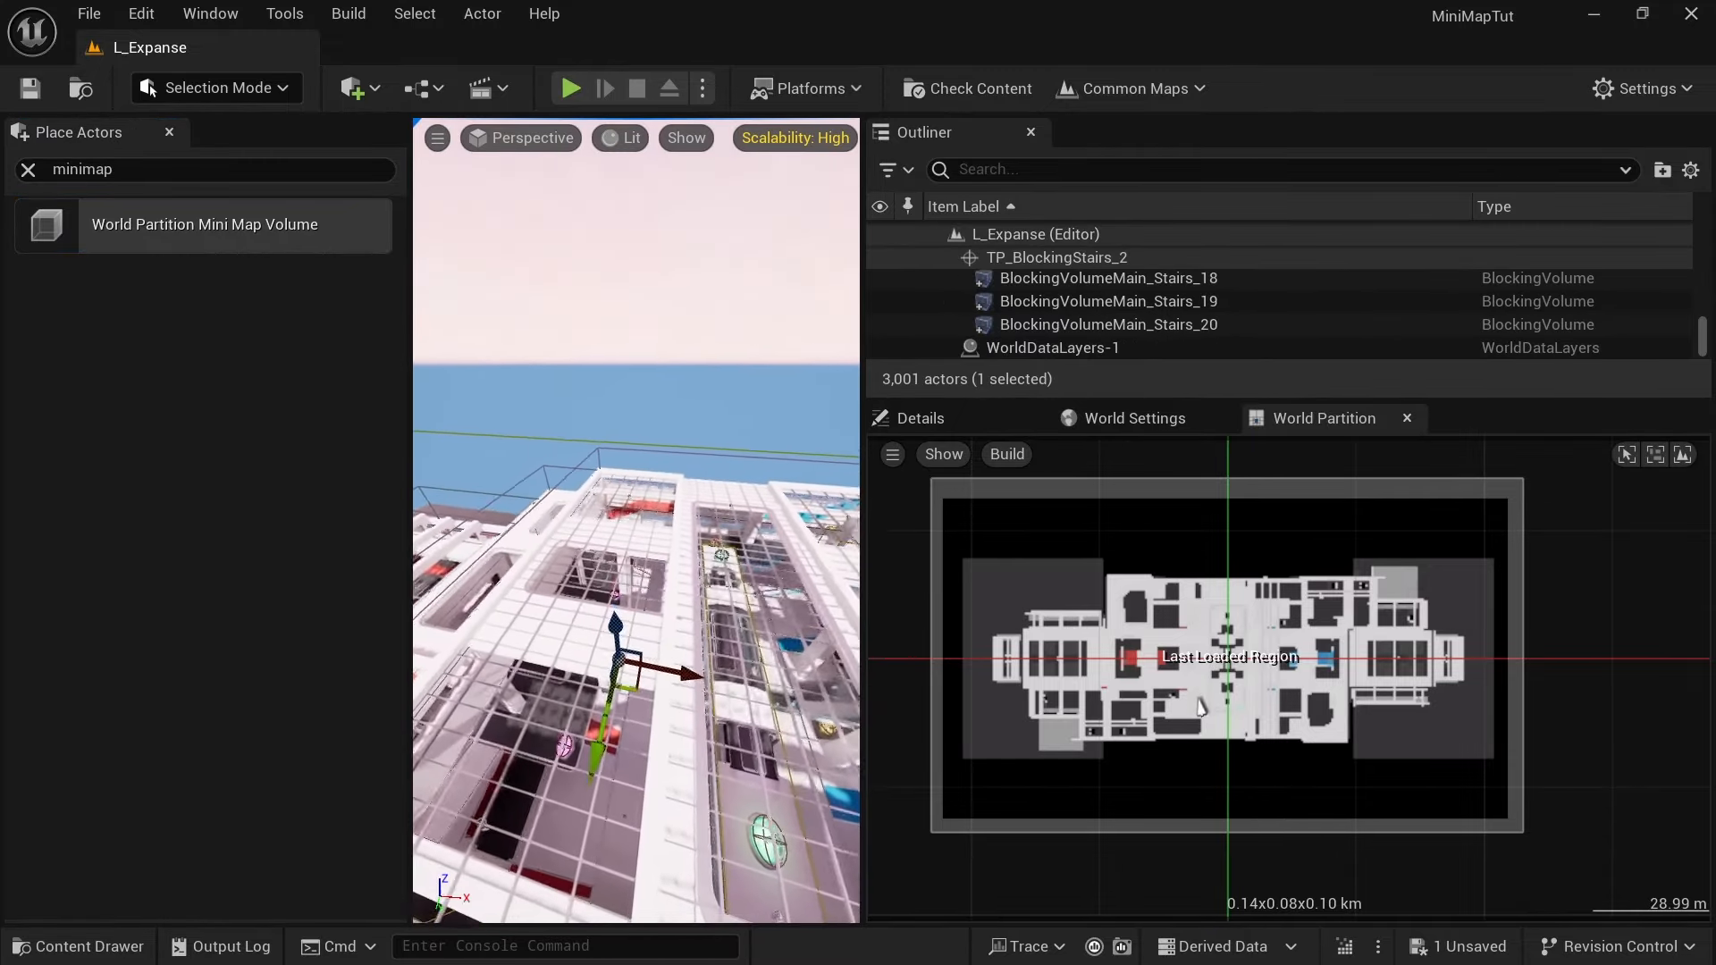
Step: Show the minimap volume's details, set its X location to 0, and widen the viewport to see the whole level
{"action": "left_click", "coordinate": [920, 419]}
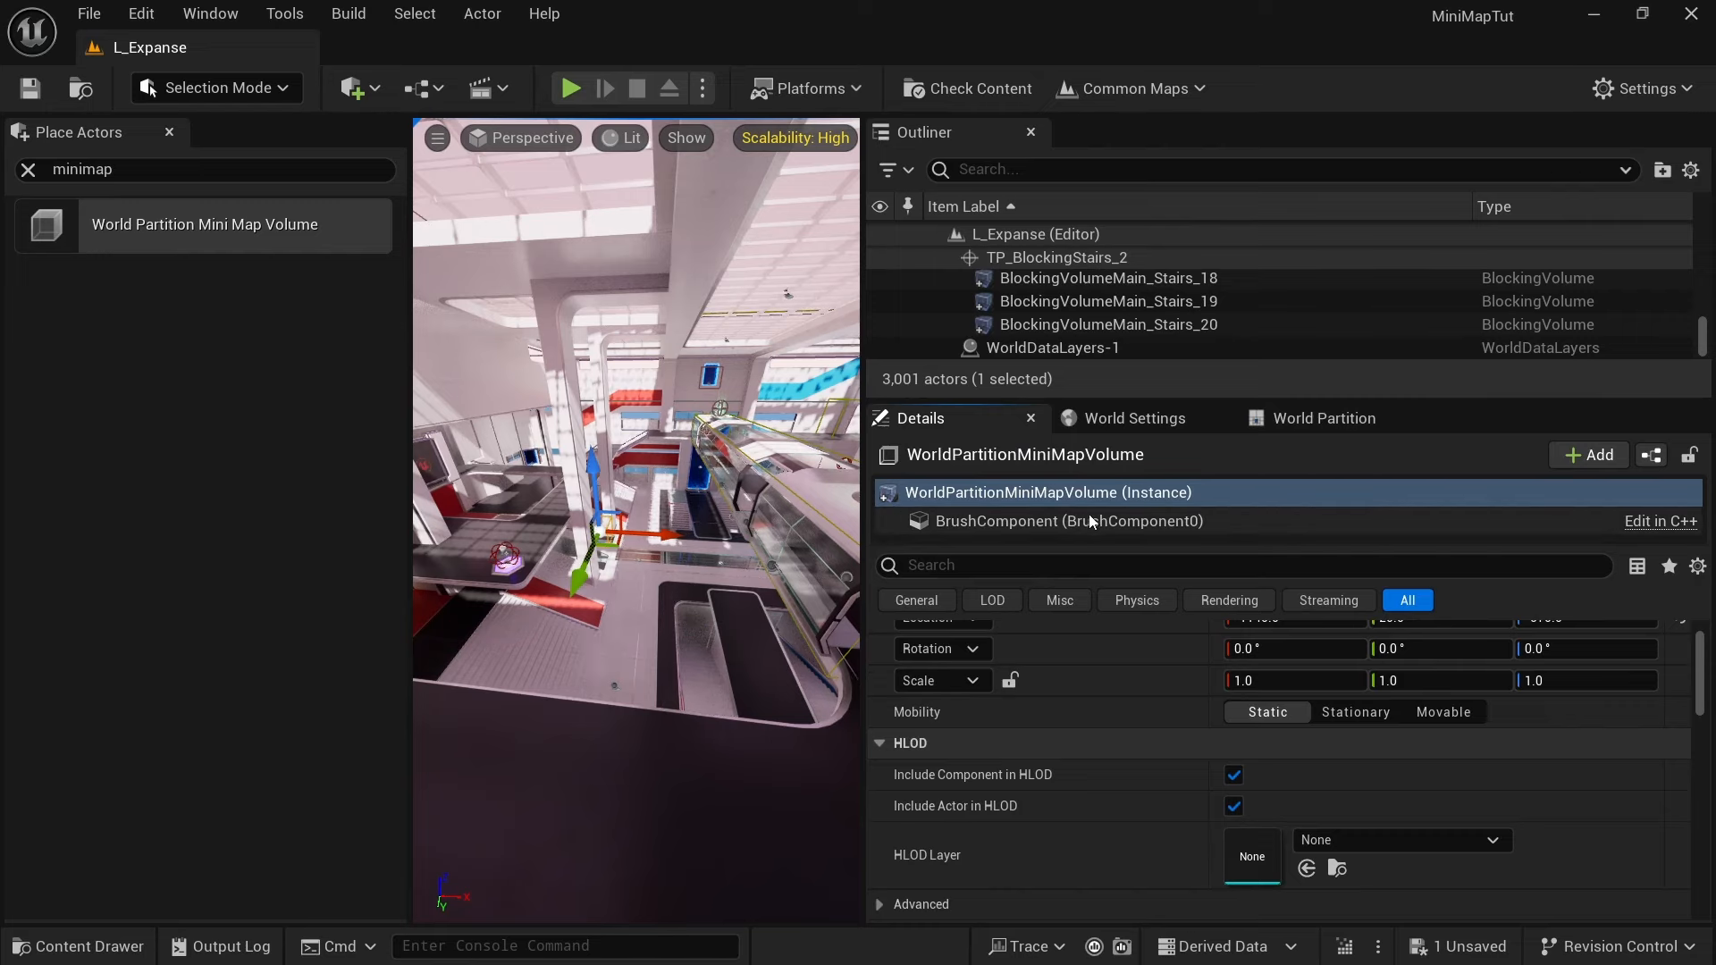
{"action": "left_click_drag", "start_coordinate": [1106, 543], "coordinate": [1104, 582]}
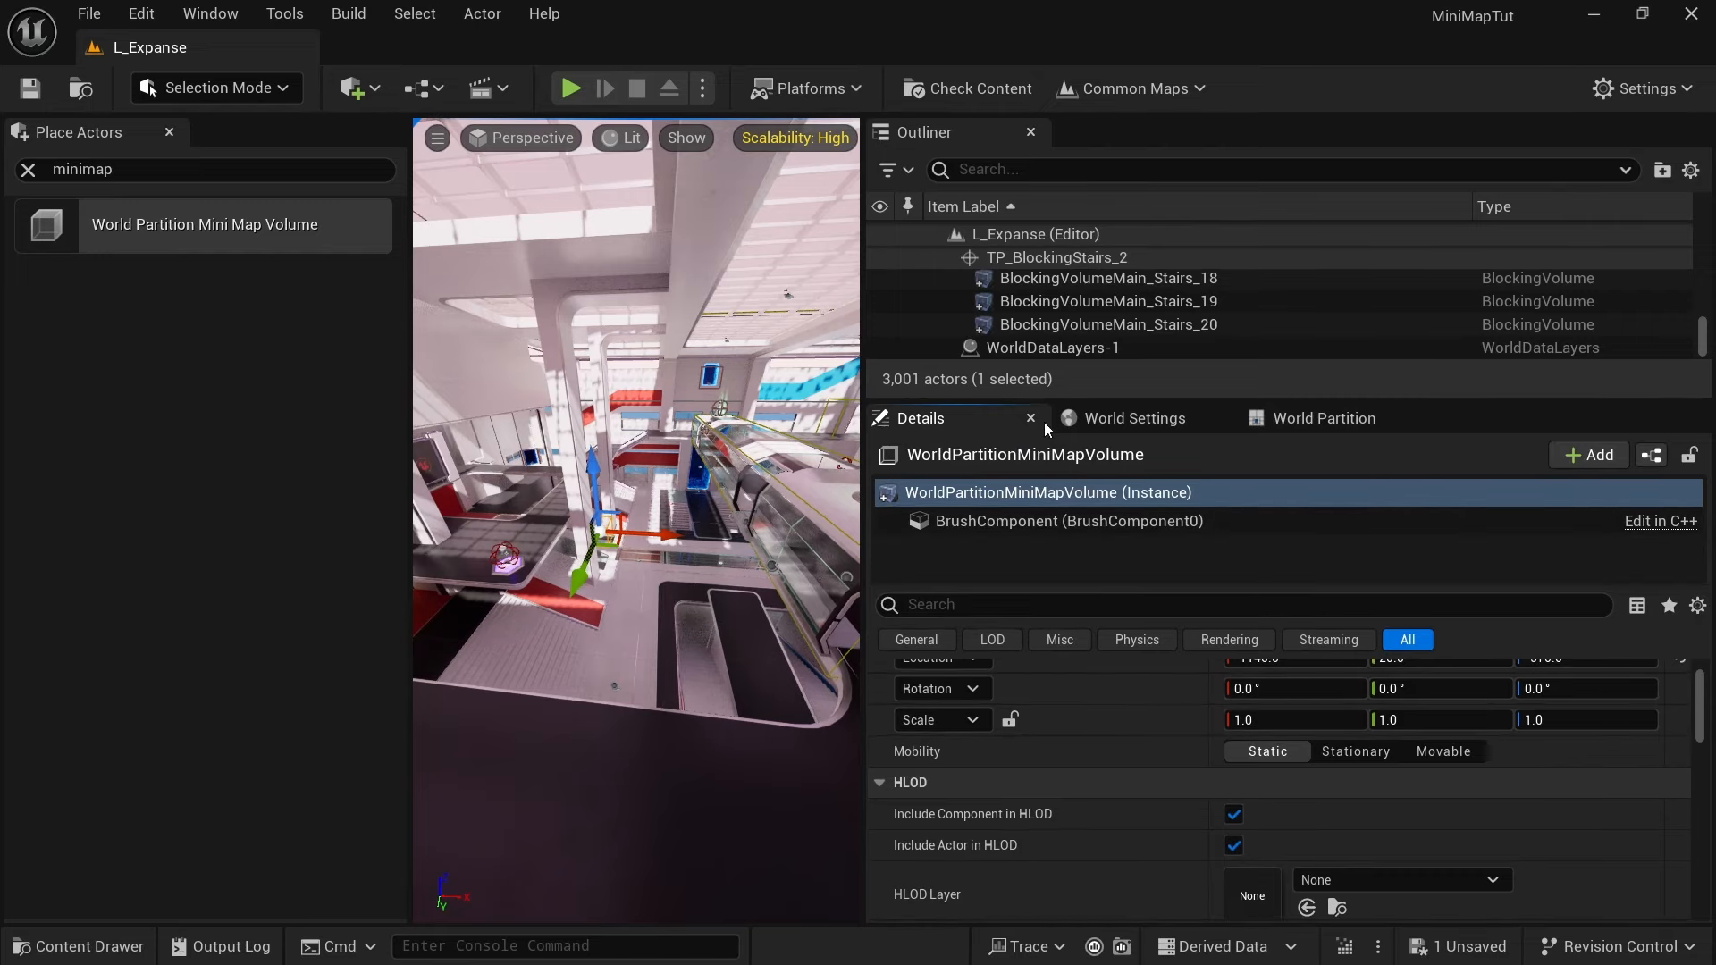
{"action": "left_click_drag", "start_coordinate": [1021, 400], "coordinate": [1021, 351]}
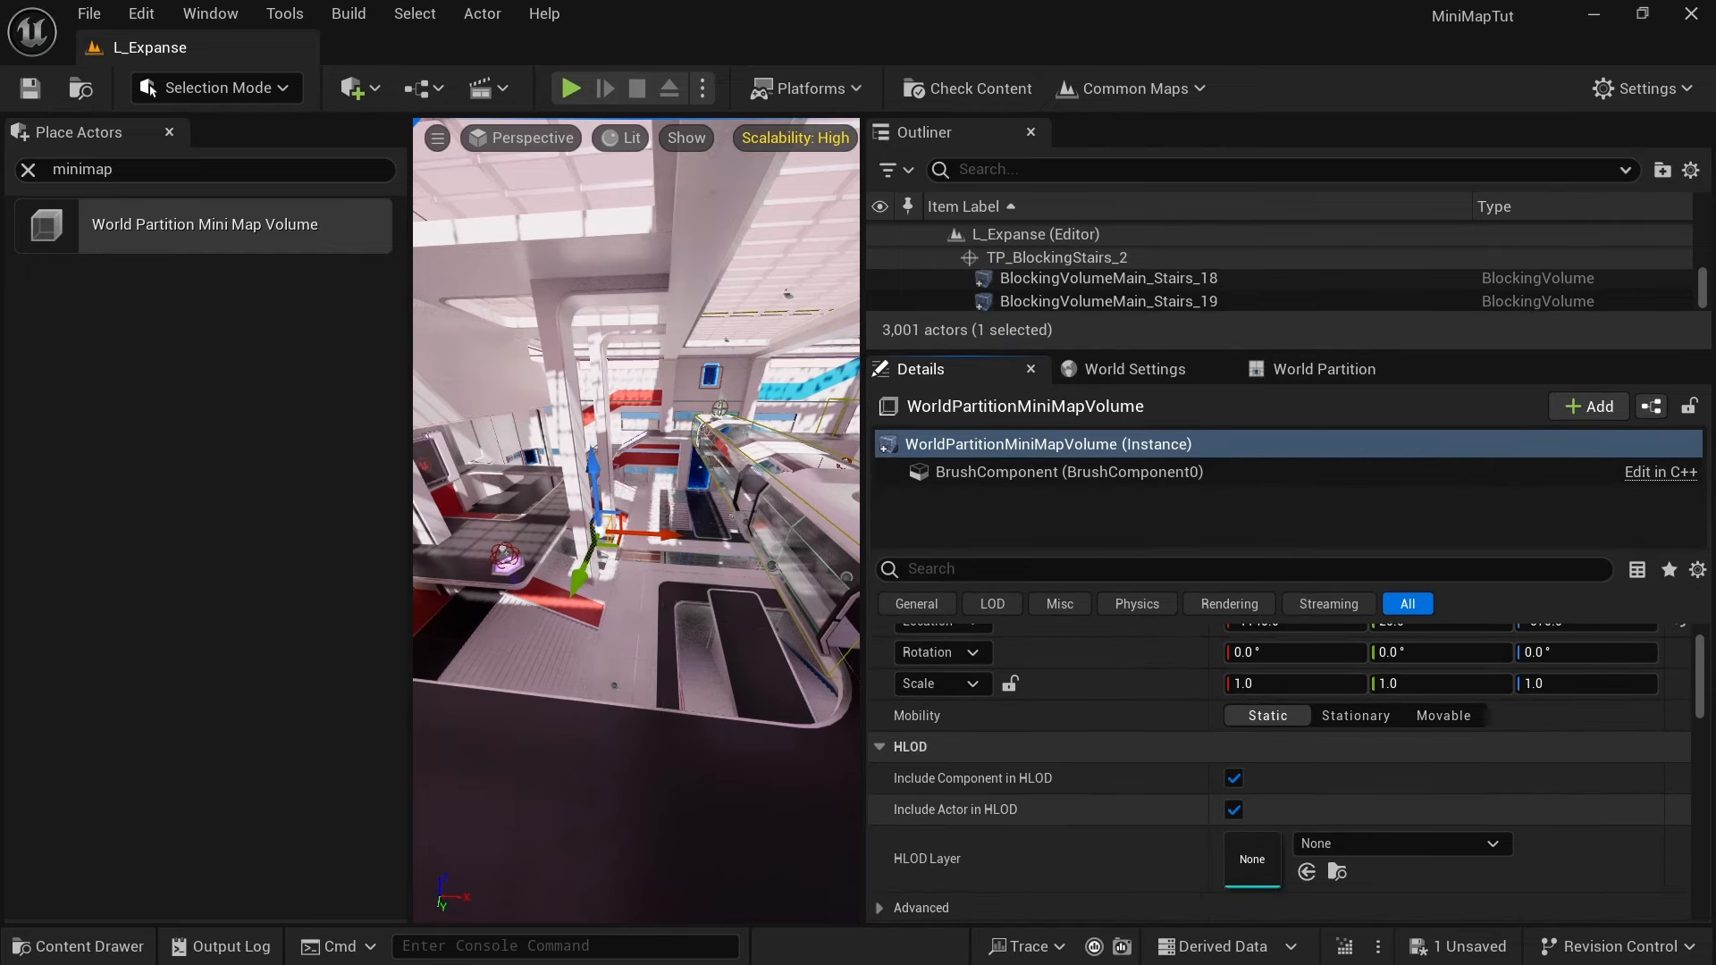
{"action": "scroll", "coordinate": [1701, 706], "scroll_direction": "up", "scroll_amount": 2}
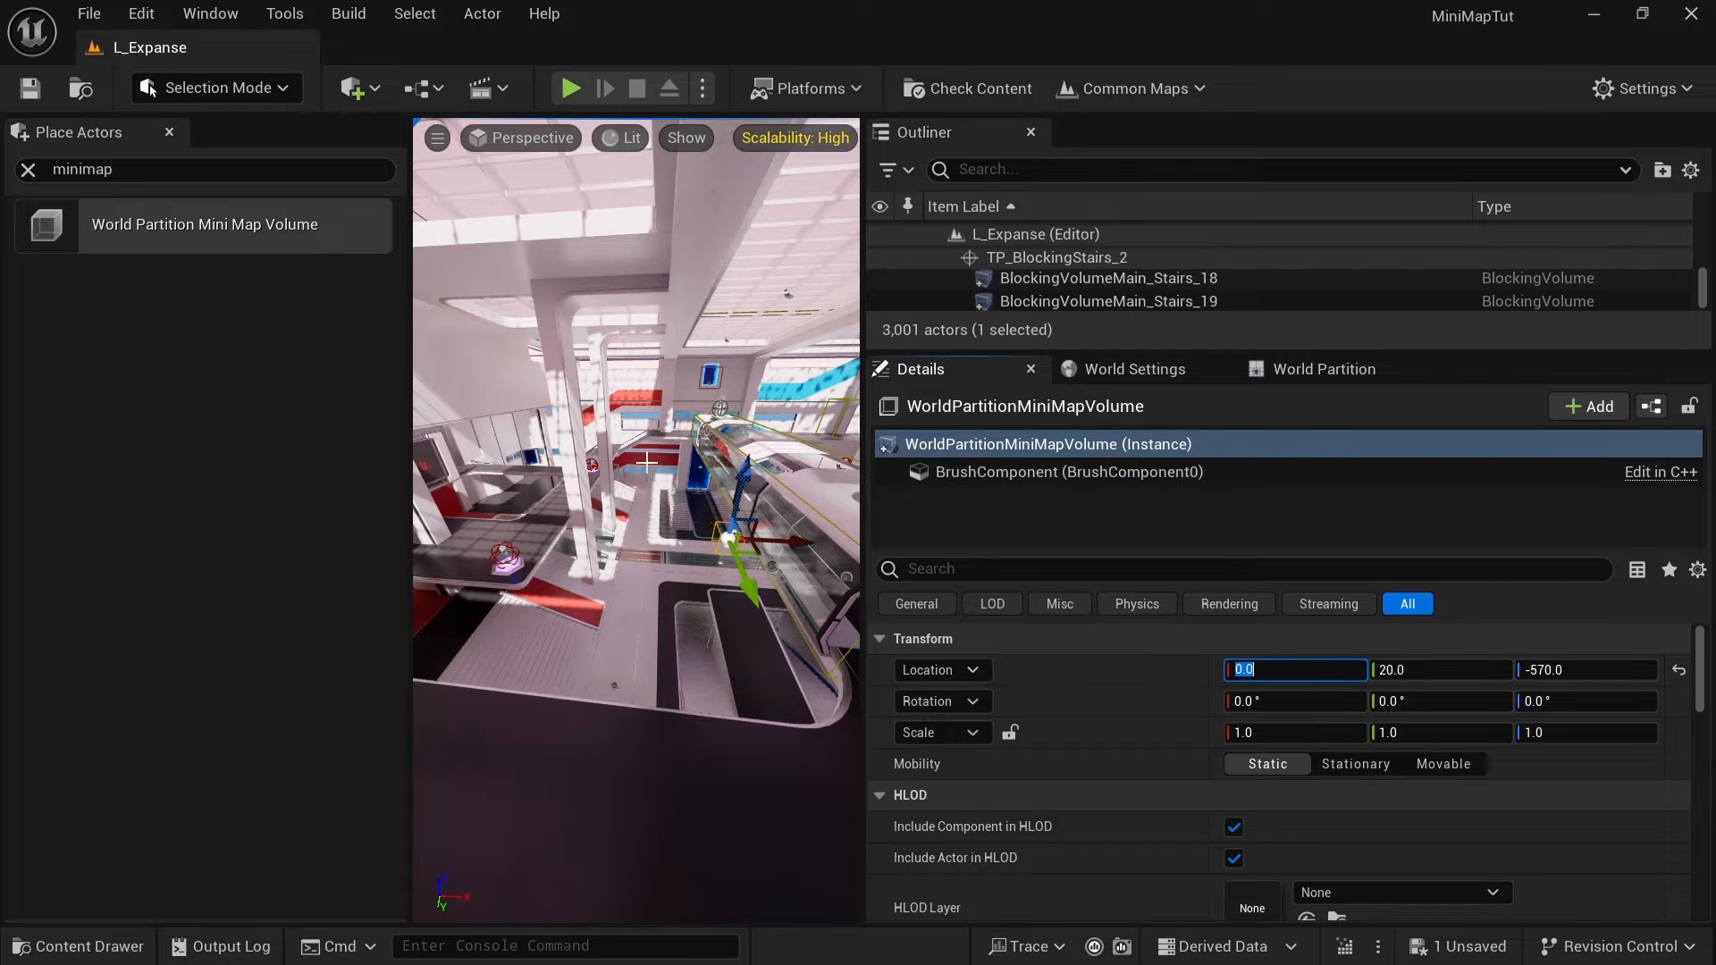
{"action": "key", "text": "s"}
{"action": "right_click_drag", "start_coordinate": [647, 463], "coordinate": [641, 497]}
{"action": "left_click_drag", "start_coordinate": [861, 402], "coordinate": [1153, 442]}
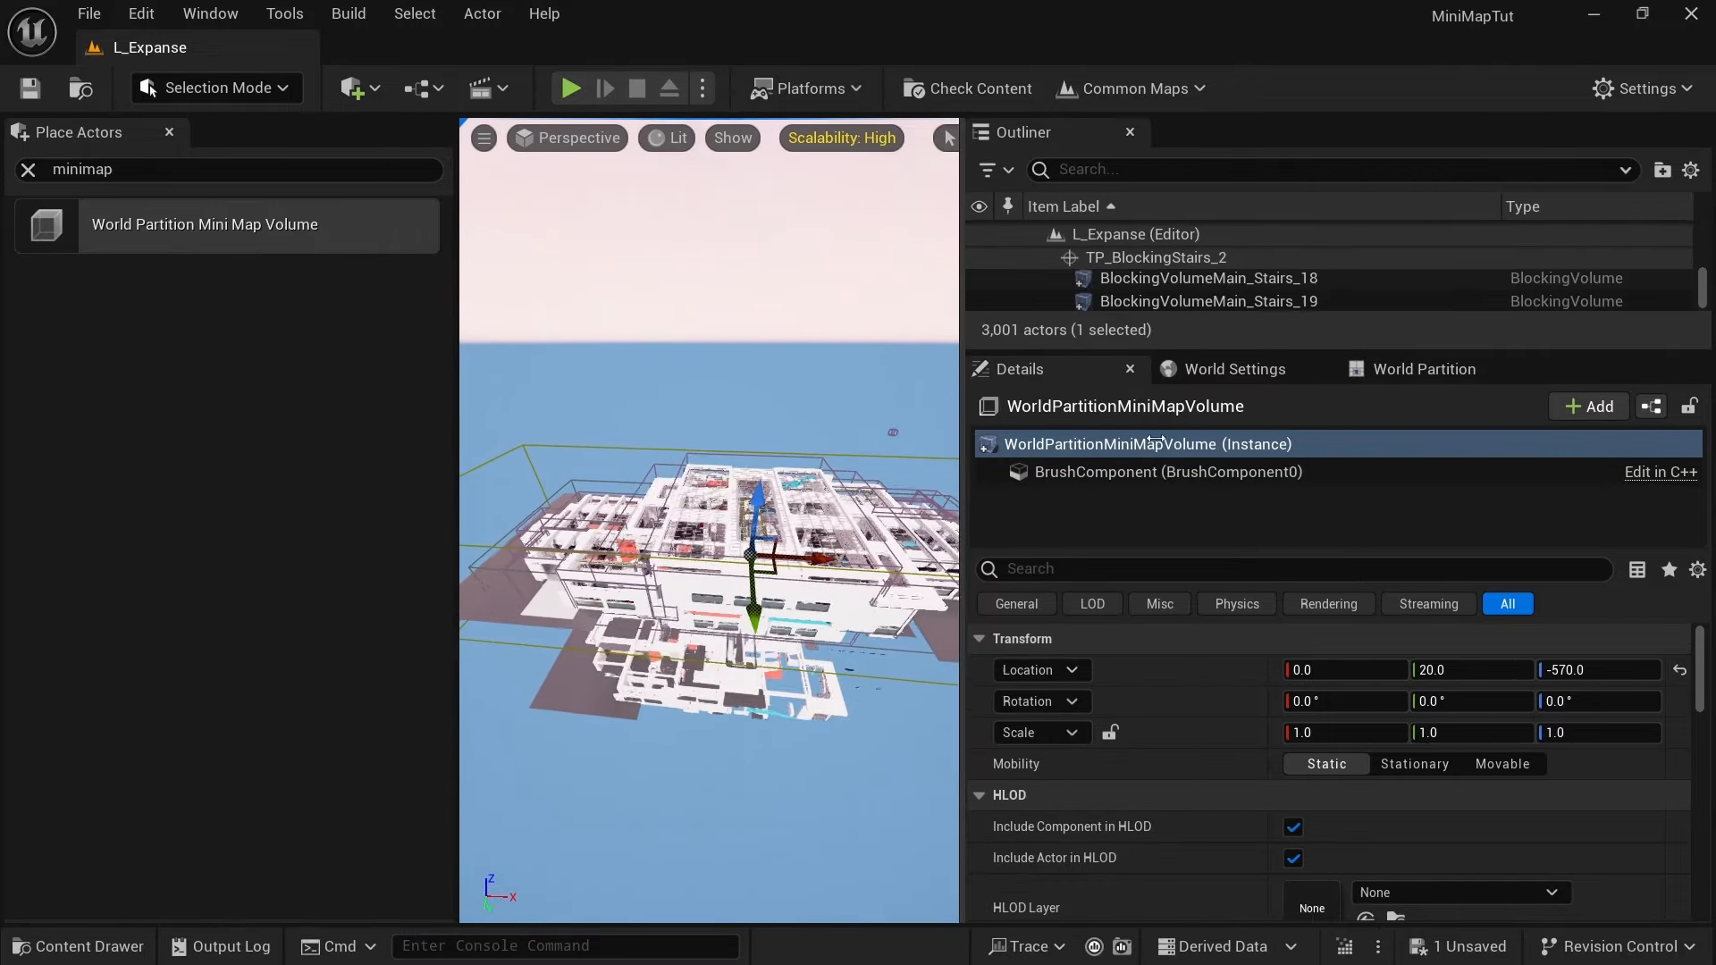
{"action": "left_click_drag", "start_coordinate": [1153, 442], "coordinate": [1207, 447]}
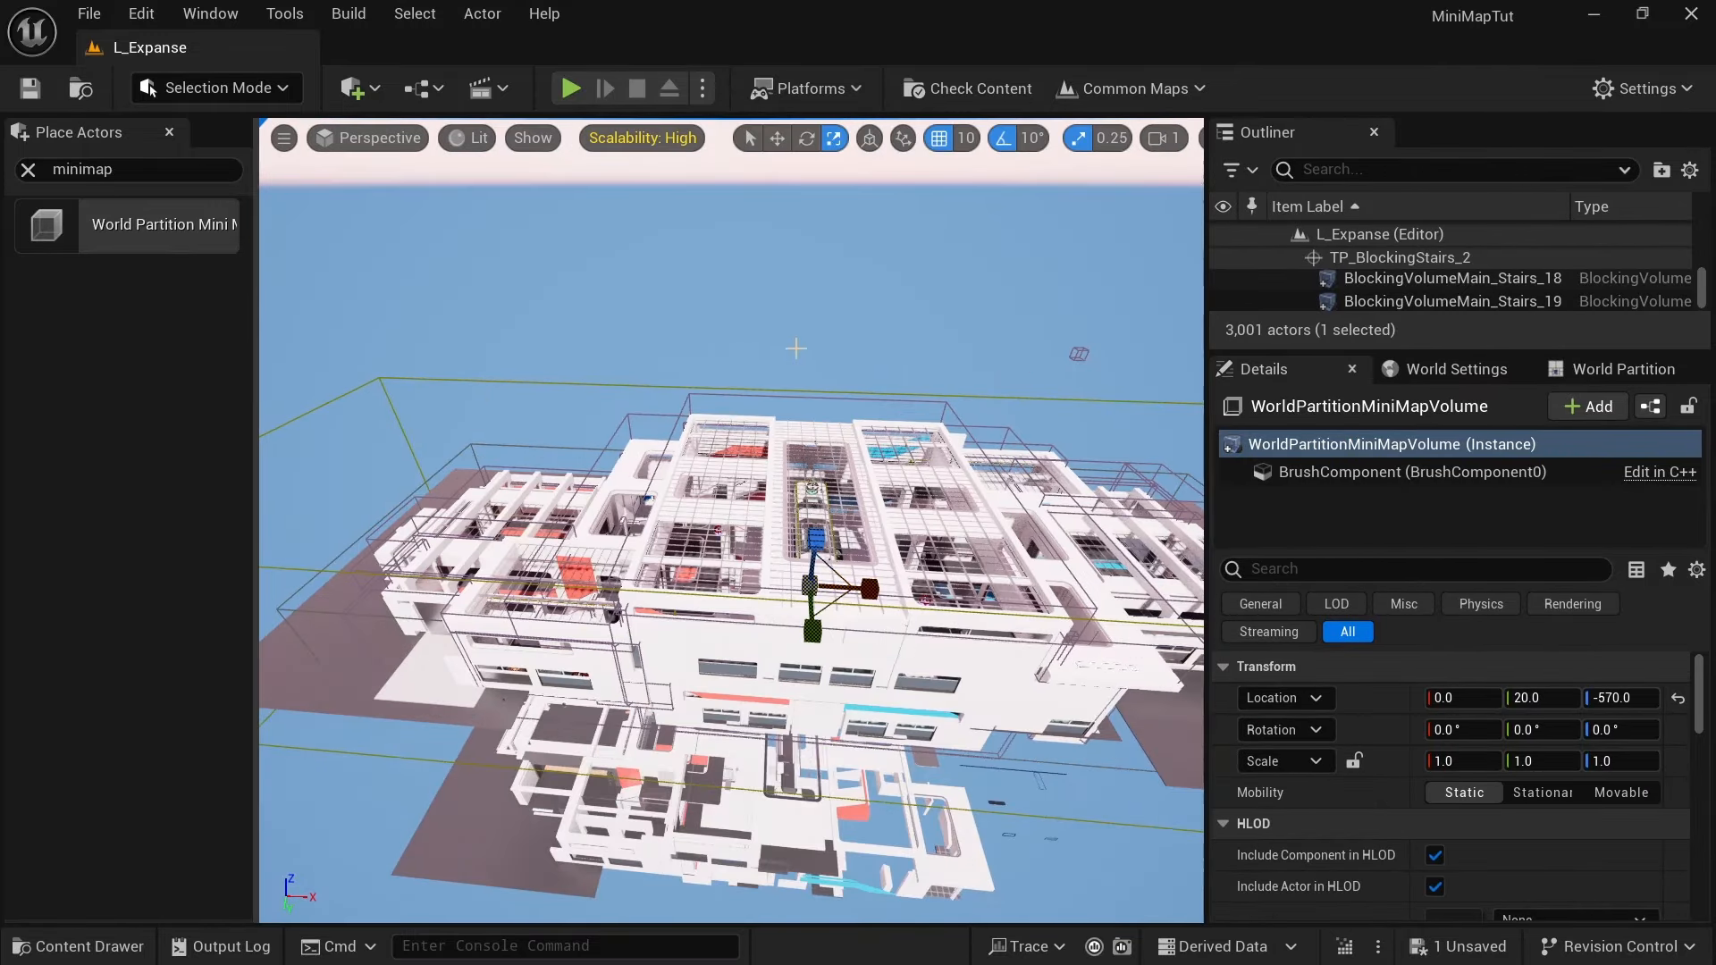
Step: Scale the minimap volume around the building to about 71.75 in X, 20.25 in Y and 4.5 in Z
{"action": "mouse_move", "coordinate": [795, 348]}
{"action": "right_mouse_down"}
{"action": "mouse_move", "coordinate": [834, 389]}
{"action": "mouse_move", "coordinate": [789, 357]}
{"action": "right_mouse_up"}
{"action": "key", "text": "s"}
{"action": "key", "text": "w"}
{"action": "left_click_drag", "start_coordinate": [806, 494], "coordinate": [885, 496]}
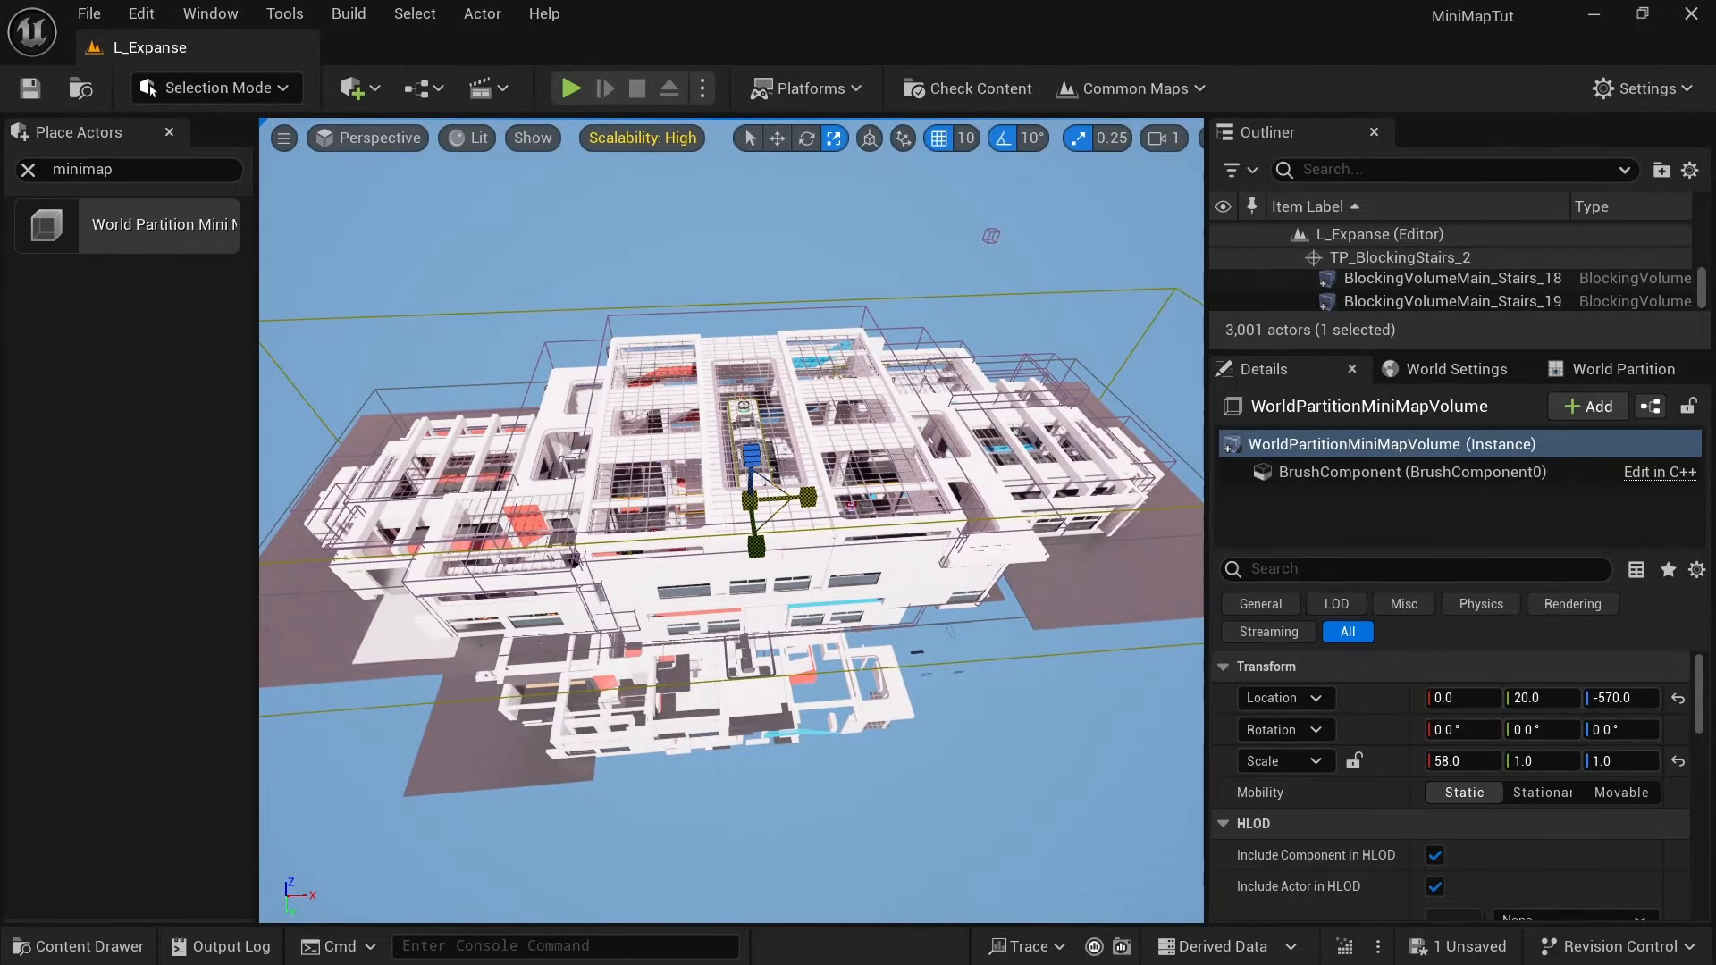
{"action": "right_click_drag", "start_coordinate": [802, 501], "coordinate": [750, 509]}
{"action": "mouse_move", "coordinate": [571, 553]}
{"action": "right_mouse_down"}
{"action": "mouse_move", "coordinate": [630, 527]}
{"action": "mouse_move", "coordinate": [570, 553]}
{"action": "right_mouse_up"}
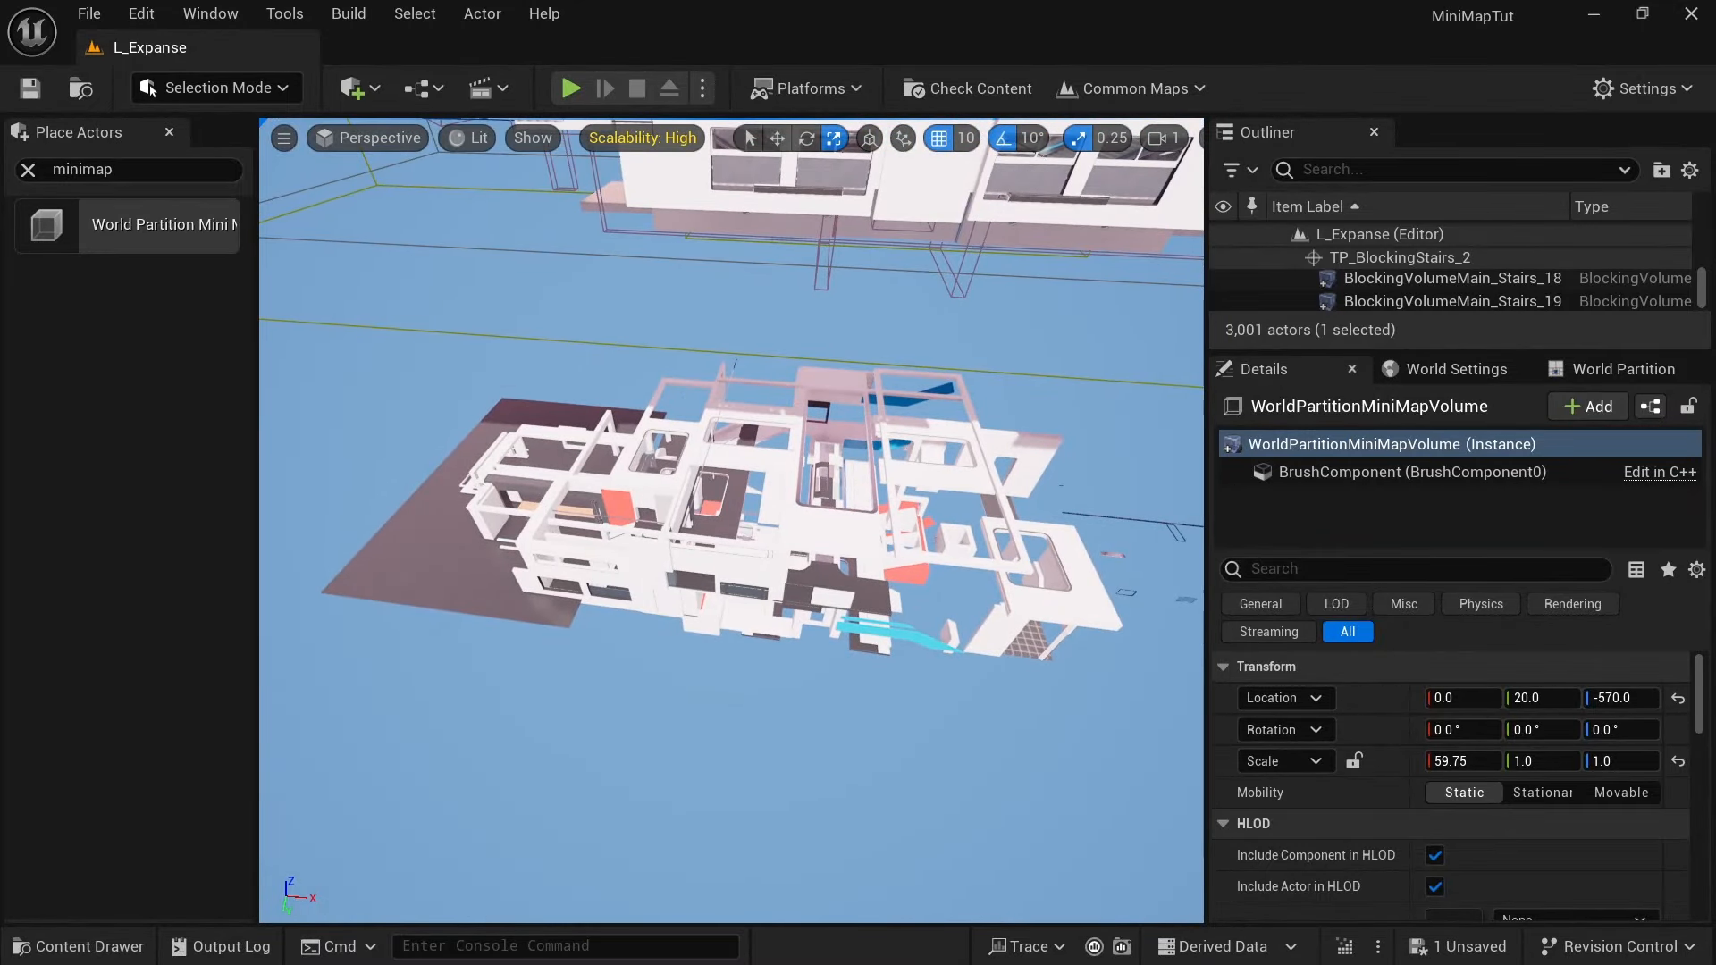
{"action": "right_click_drag", "start_coordinate": [749, 557], "coordinate": [808, 527]}
{"action": "right_click_drag", "start_coordinate": [565, 776], "coordinate": [560, 683]}
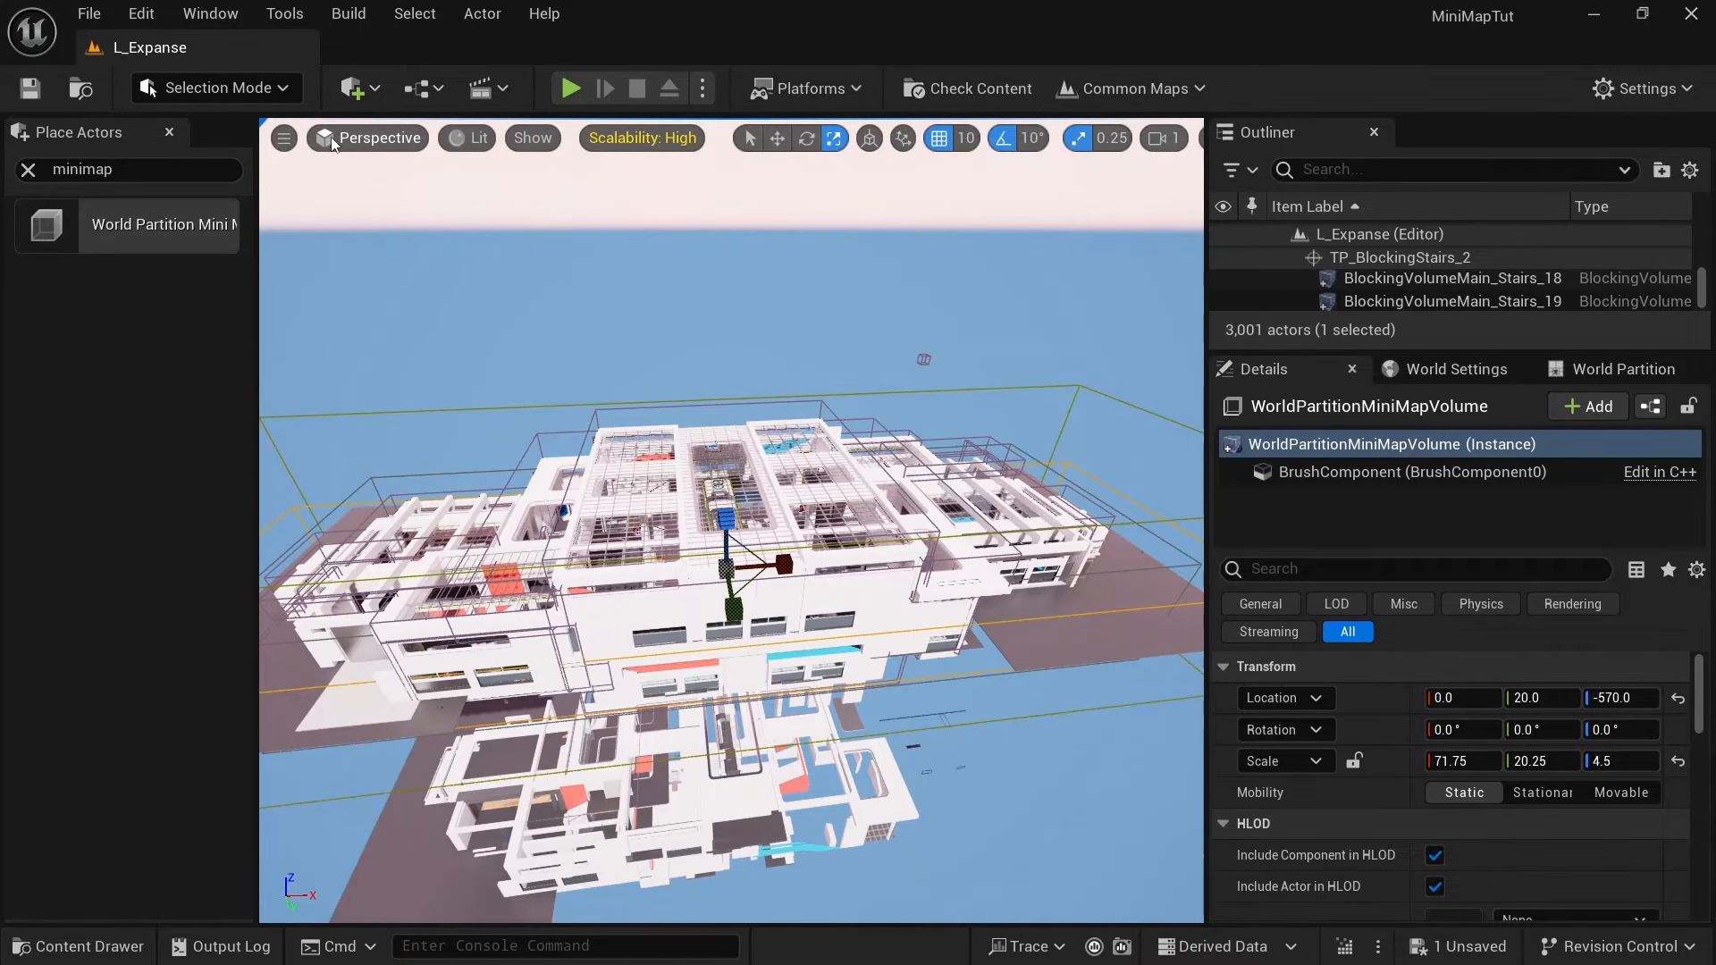
Step: Switch the viewport to the top view with lit shading
{"action": "left_click", "coordinate": [368, 137]}
{"action": "left_click", "coordinate": [400, 233]}
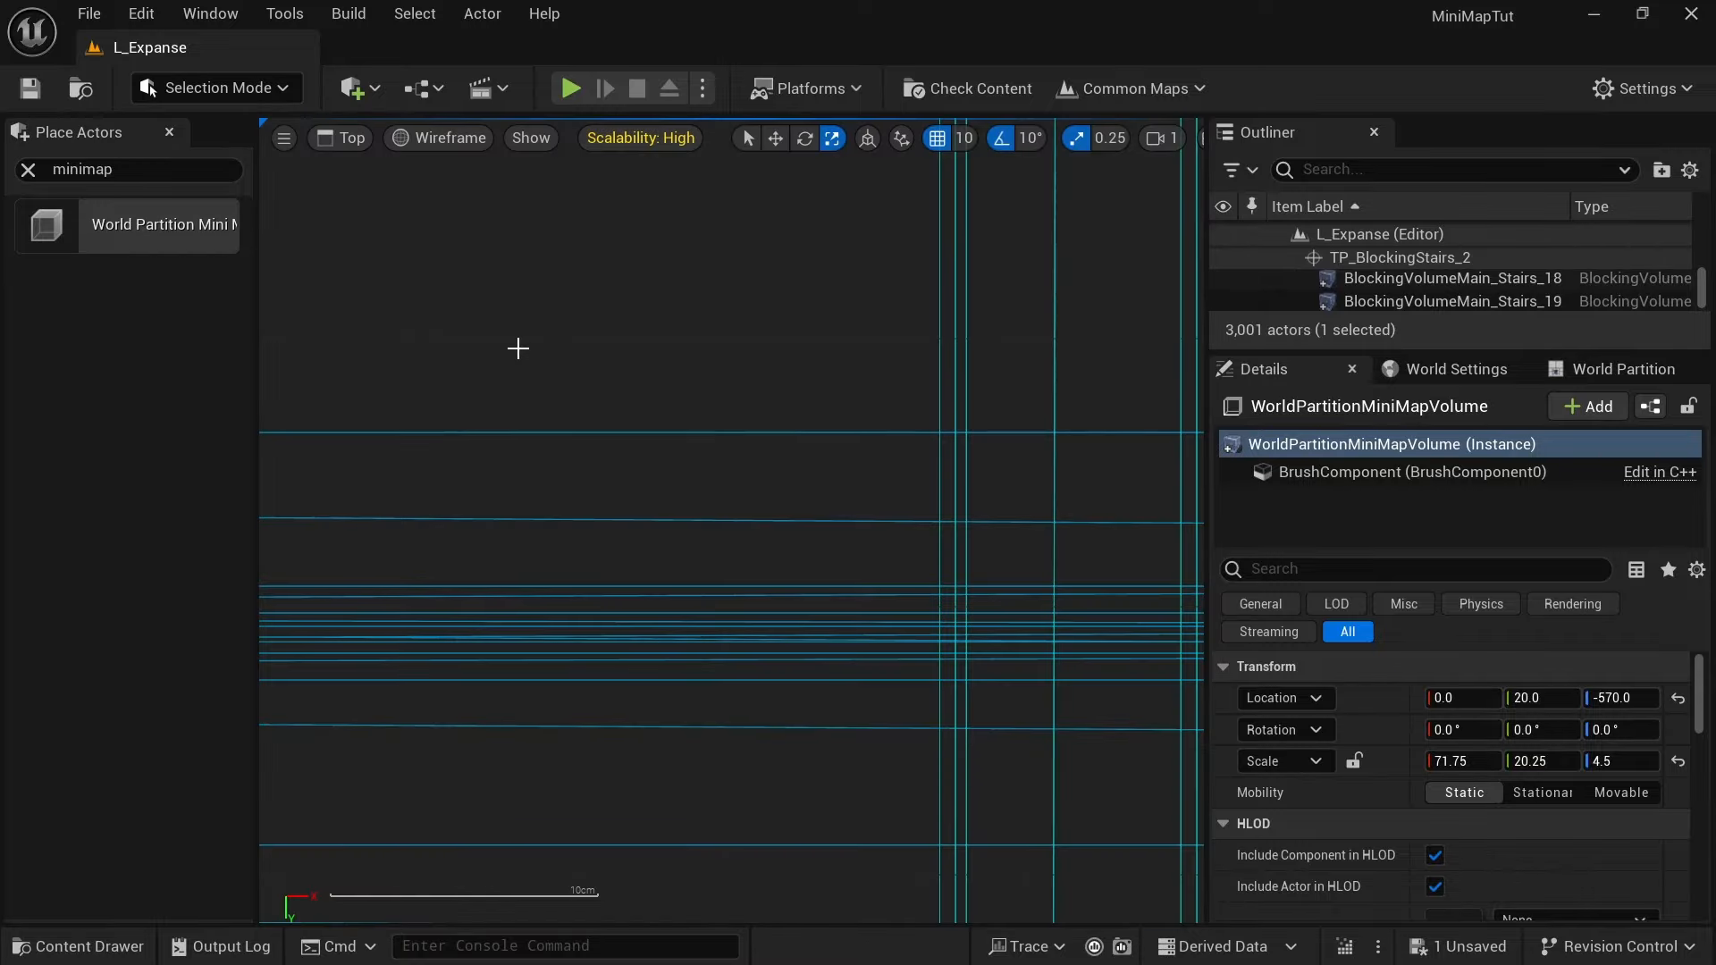
{"action": "scroll", "coordinate": [620, 256], "scroll_direction": "up", "scroll_amount": 5}
{"action": "scroll", "coordinate": [519, 278], "scroll_direction": "down", "scroll_amount": 3}
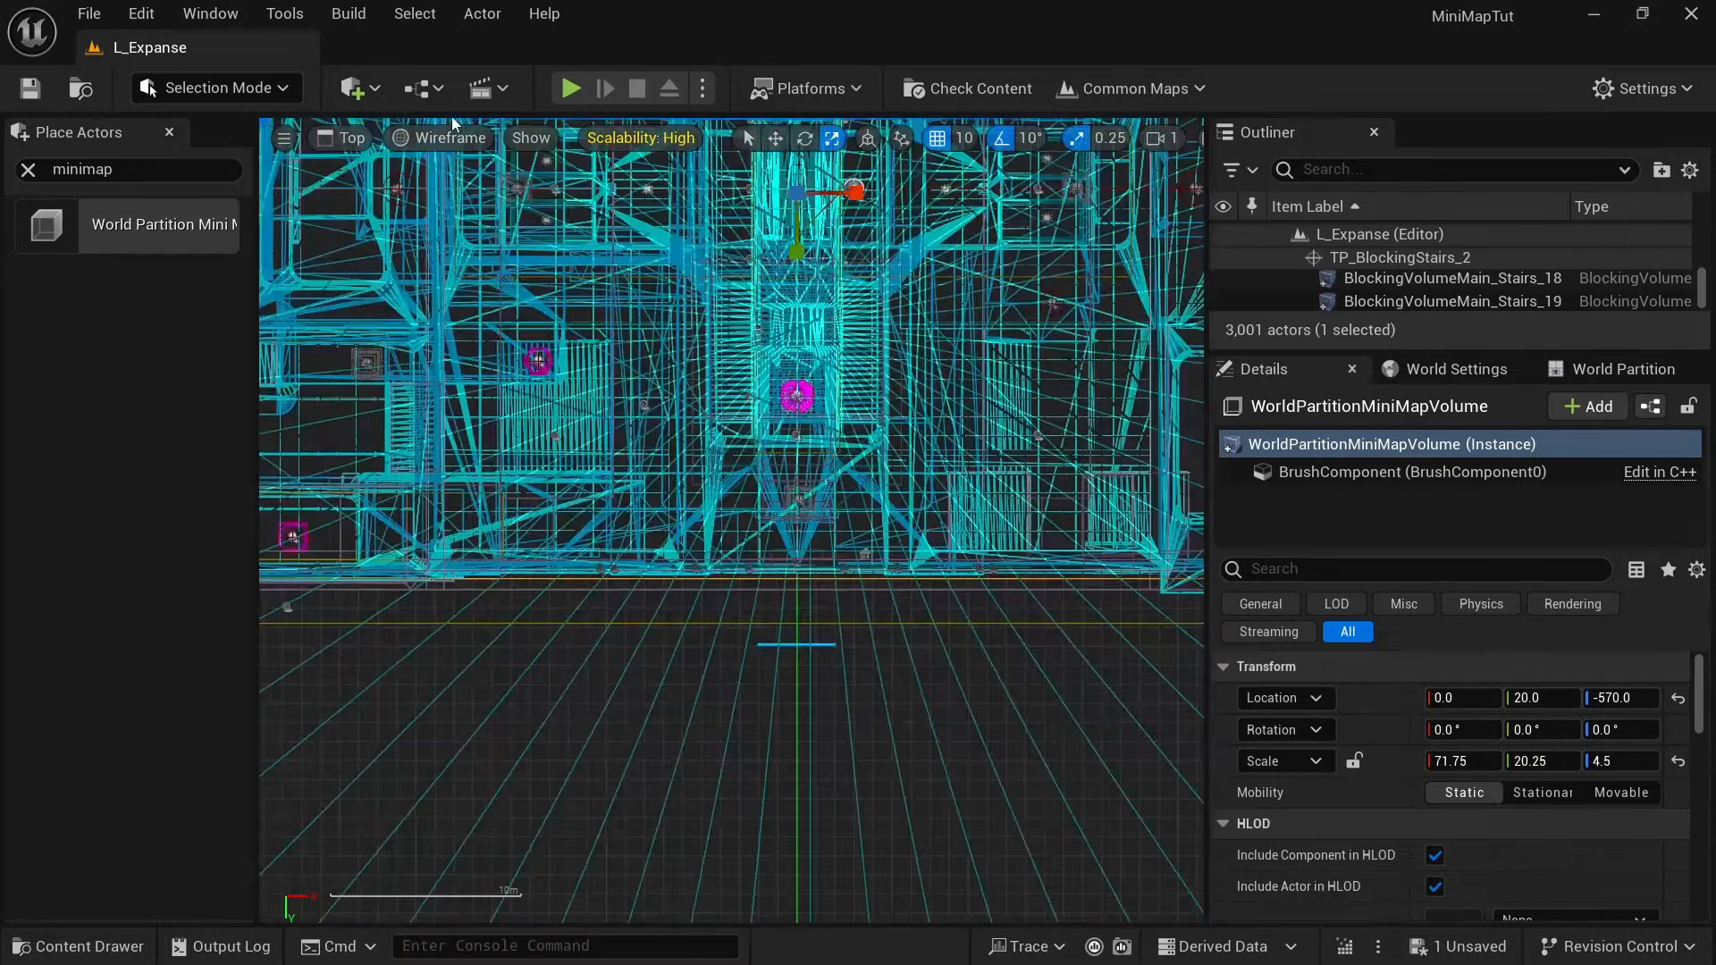
{"action": "left_click", "coordinate": [444, 138]}
{"action": "left_click", "coordinate": [473, 232]}
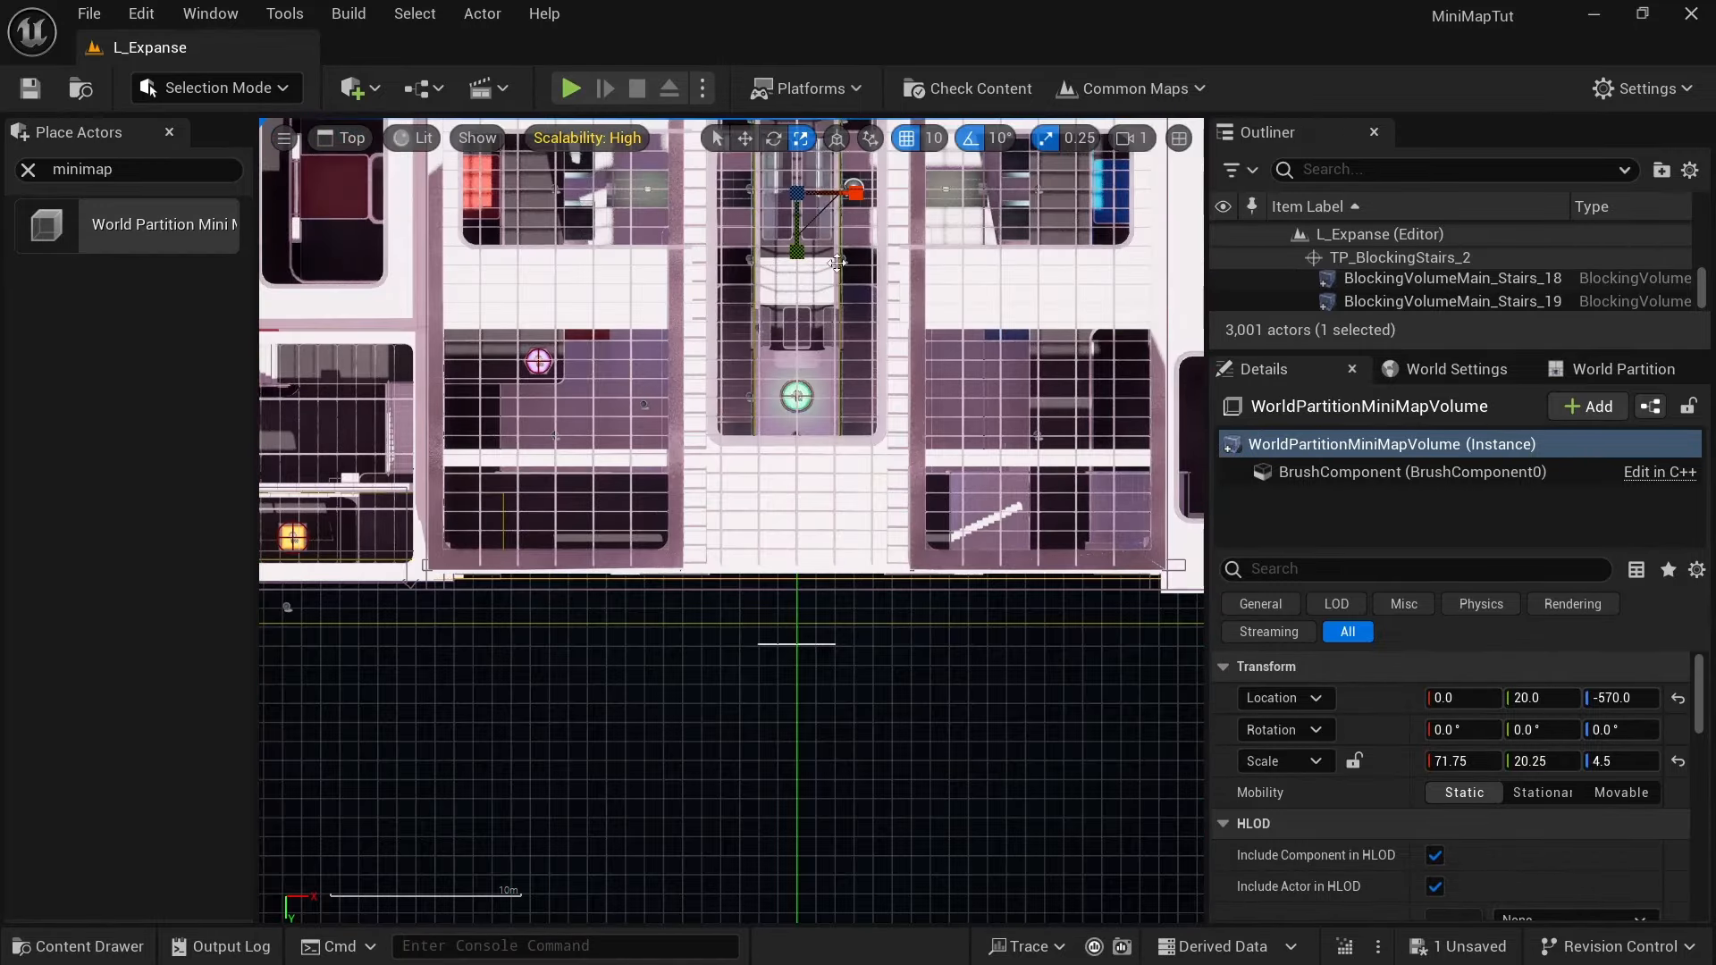
{"action": "scroll", "coordinate": [670, 250], "scroll_direction": "down", "scroll_amount": 5}
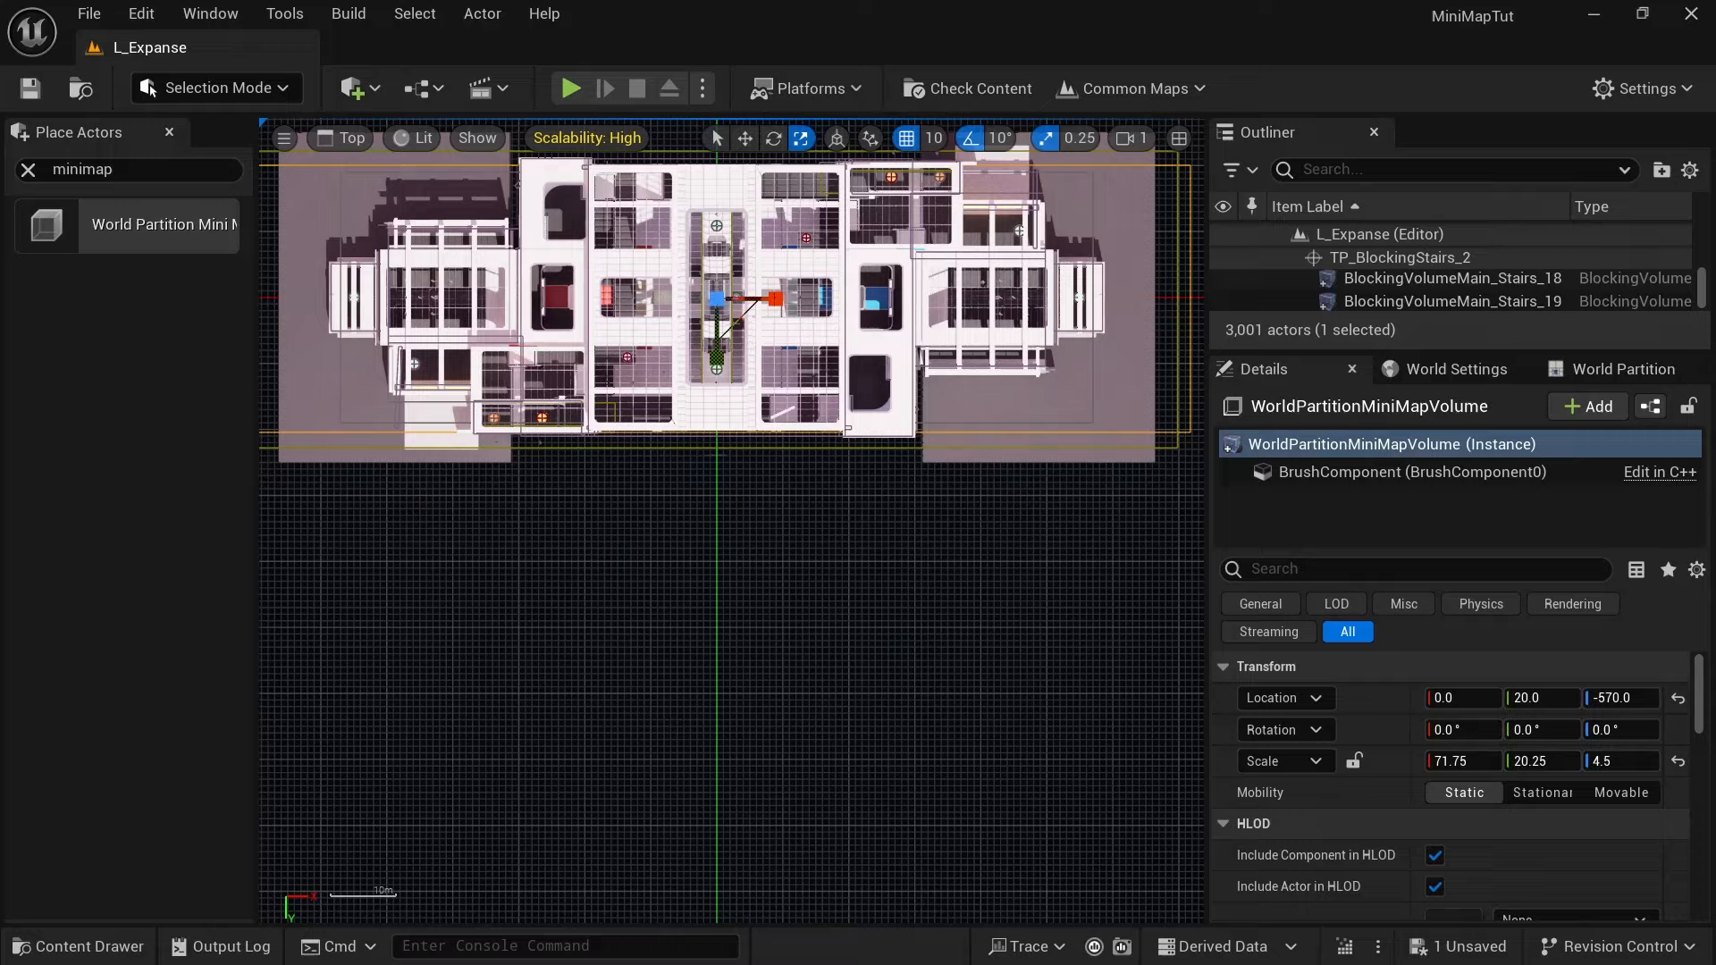
Step: Fit the minimap volume to the building from above by scaling it to 60.5 in X and 21.75 in Y
{"action": "right_click_drag", "start_coordinate": [736, 546], "coordinate": [738, 740]}
{"action": "left_click_drag", "start_coordinate": [773, 492], "coordinate": [694, 492]}
{"action": "left_click_drag", "start_coordinate": [714, 550], "coordinate": [714, 560]}
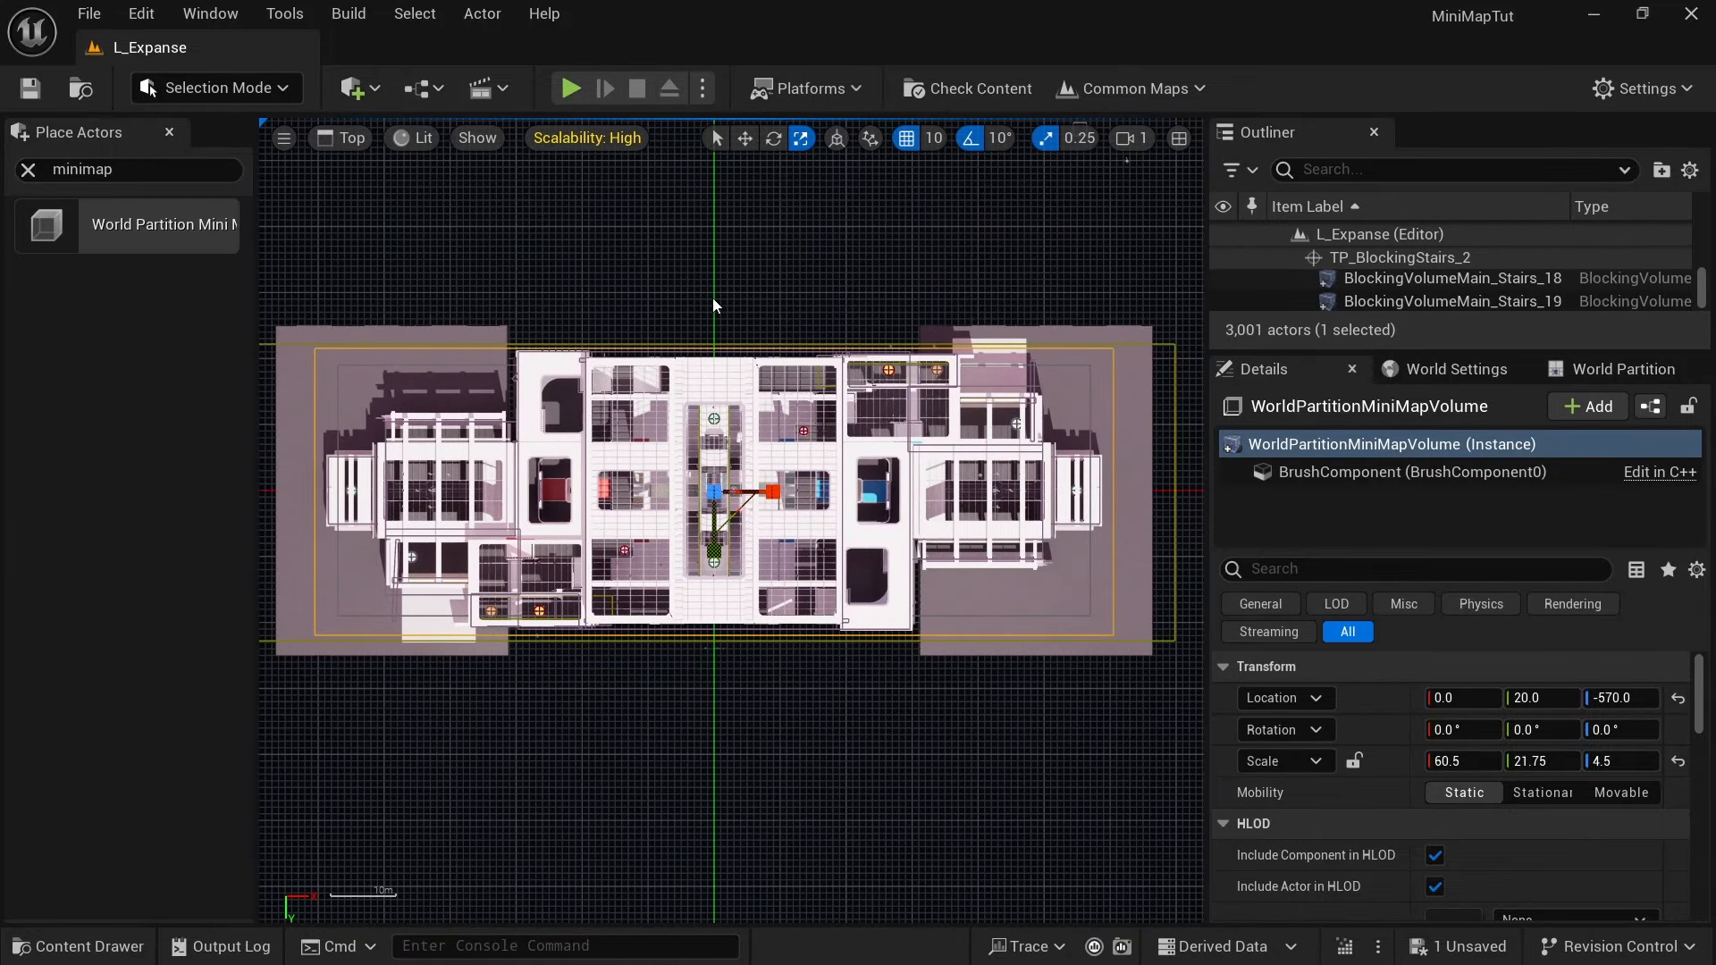
{"action": "mouse_move", "coordinate": [789, 297]}
{"action": "right_mouse_down"}
{"action": "mouse_move", "coordinate": [717, 269]}
{"action": "mouse_move", "coordinate": [820, 305]}
{"action": "right_mouse_up"}
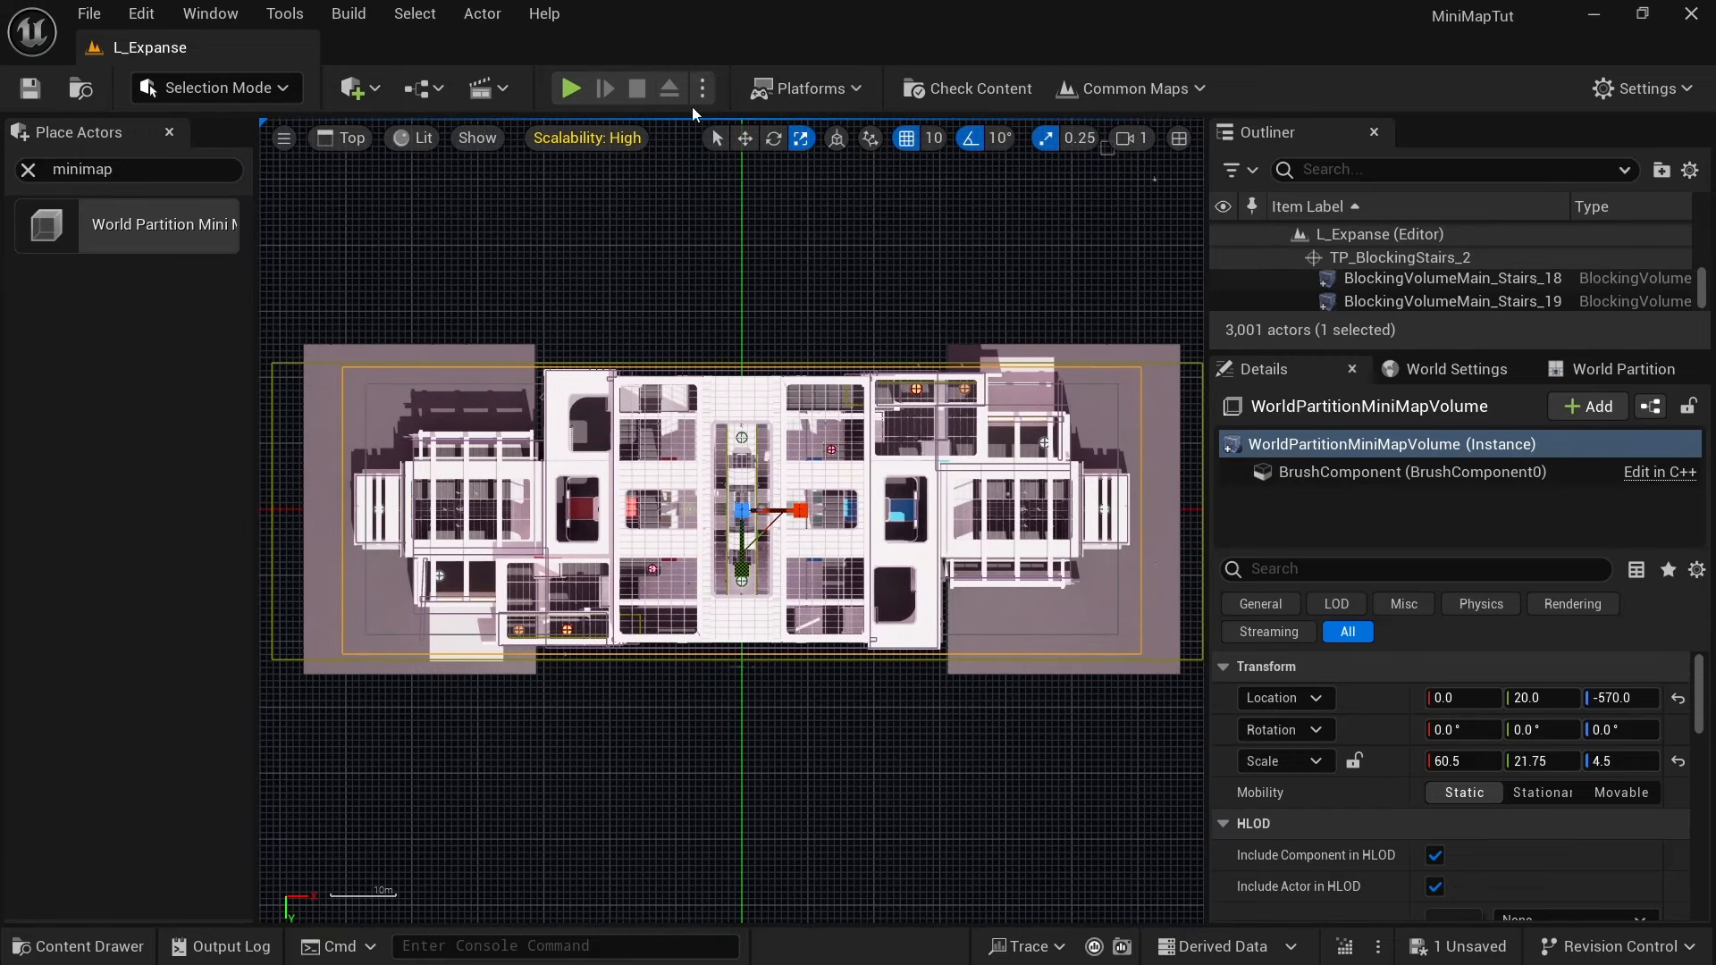
Step: In the front view, scale the minimap volume to 12 in Z and raise it to a Z location of -360
{"action": "left_click", "coordinate": [477, 139]}
{"action": "left_click", "coordinate": [341, 138]}
{"action": "left_click", "coordinate": [358, 361]}
{"action": "key", "text": "w"}
{"action": "left_click_drag", "start_coordinate": [746, 639], "coordinate": [748, 500]}
{"action": "key", "text": "r"}
{"action": "key", "text": "w"}
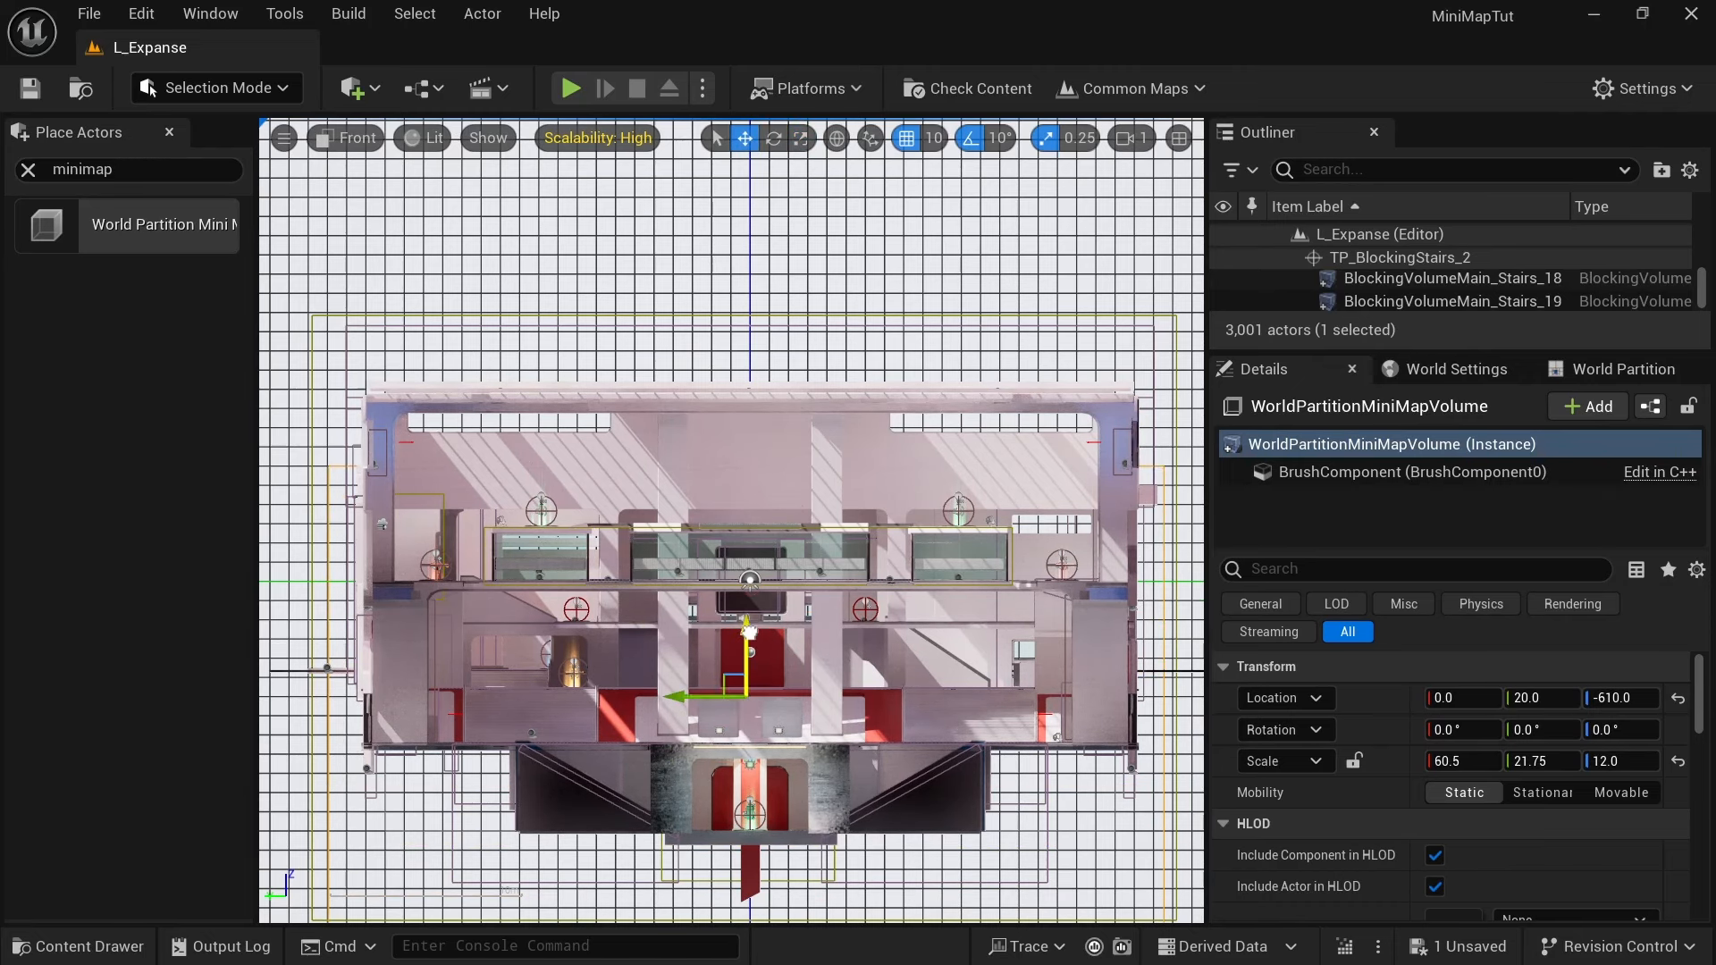
{"action": "left_click_drag", "start_coordinate": [747, 642], "coordinate": [747, 585]}
Step: Save the level and check the minimap volume around the building in the perspective view
{"action": "key", "text": "ctrl+s"}
{"action": "left_click", "coordinate": [346, 138]}
{"action": "left_click", "coordinate": [368, 193]}
{"action": "right_click_drag", "start_coordinate": [733, 536], "coordinate": [715, 460]}
{"action": "key", "text": "f"}
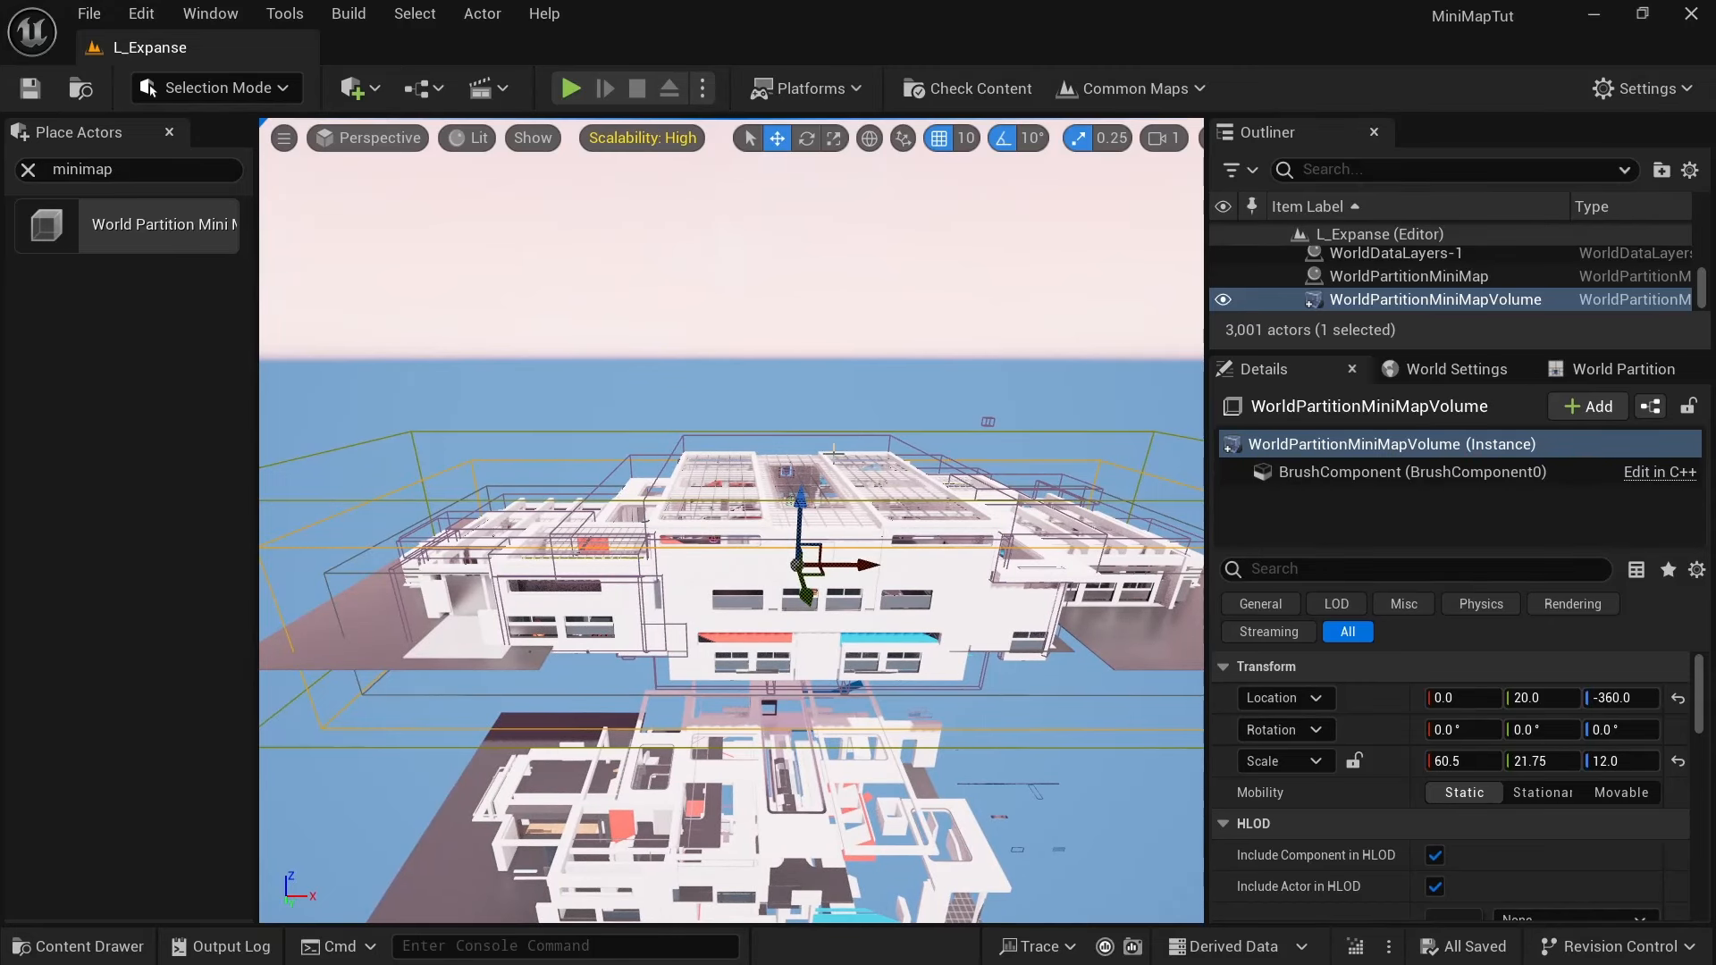
{"action": "mouse_move", "coordinate": [832, 451]}
{"action": "right_mouse_down"}
{"action": "mouse_move", "coordinate": [880, 456]}
{"action": "mouse_move", "coordinate": [853, 445]}
{"action": "right_mouse_up"}
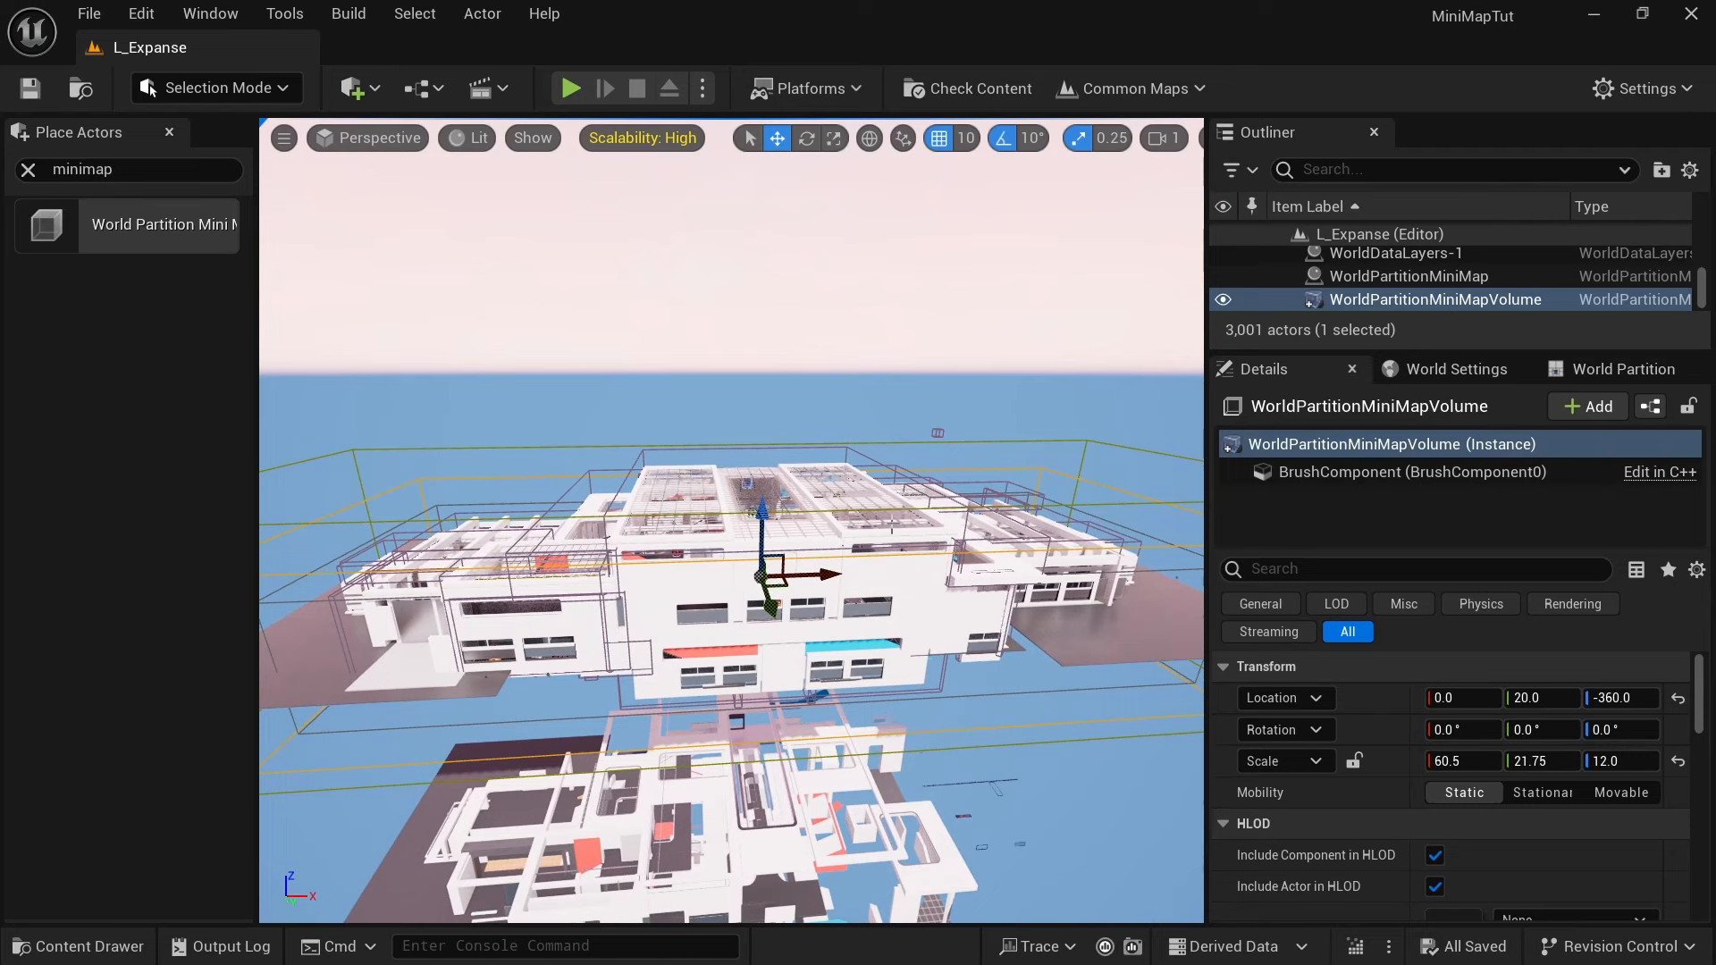
Step: Examine the BlockData.MipBias assertion error in the output log and inspect the World Partition map up close
{"action": "left_click", "coordinate": [1623, 369]}
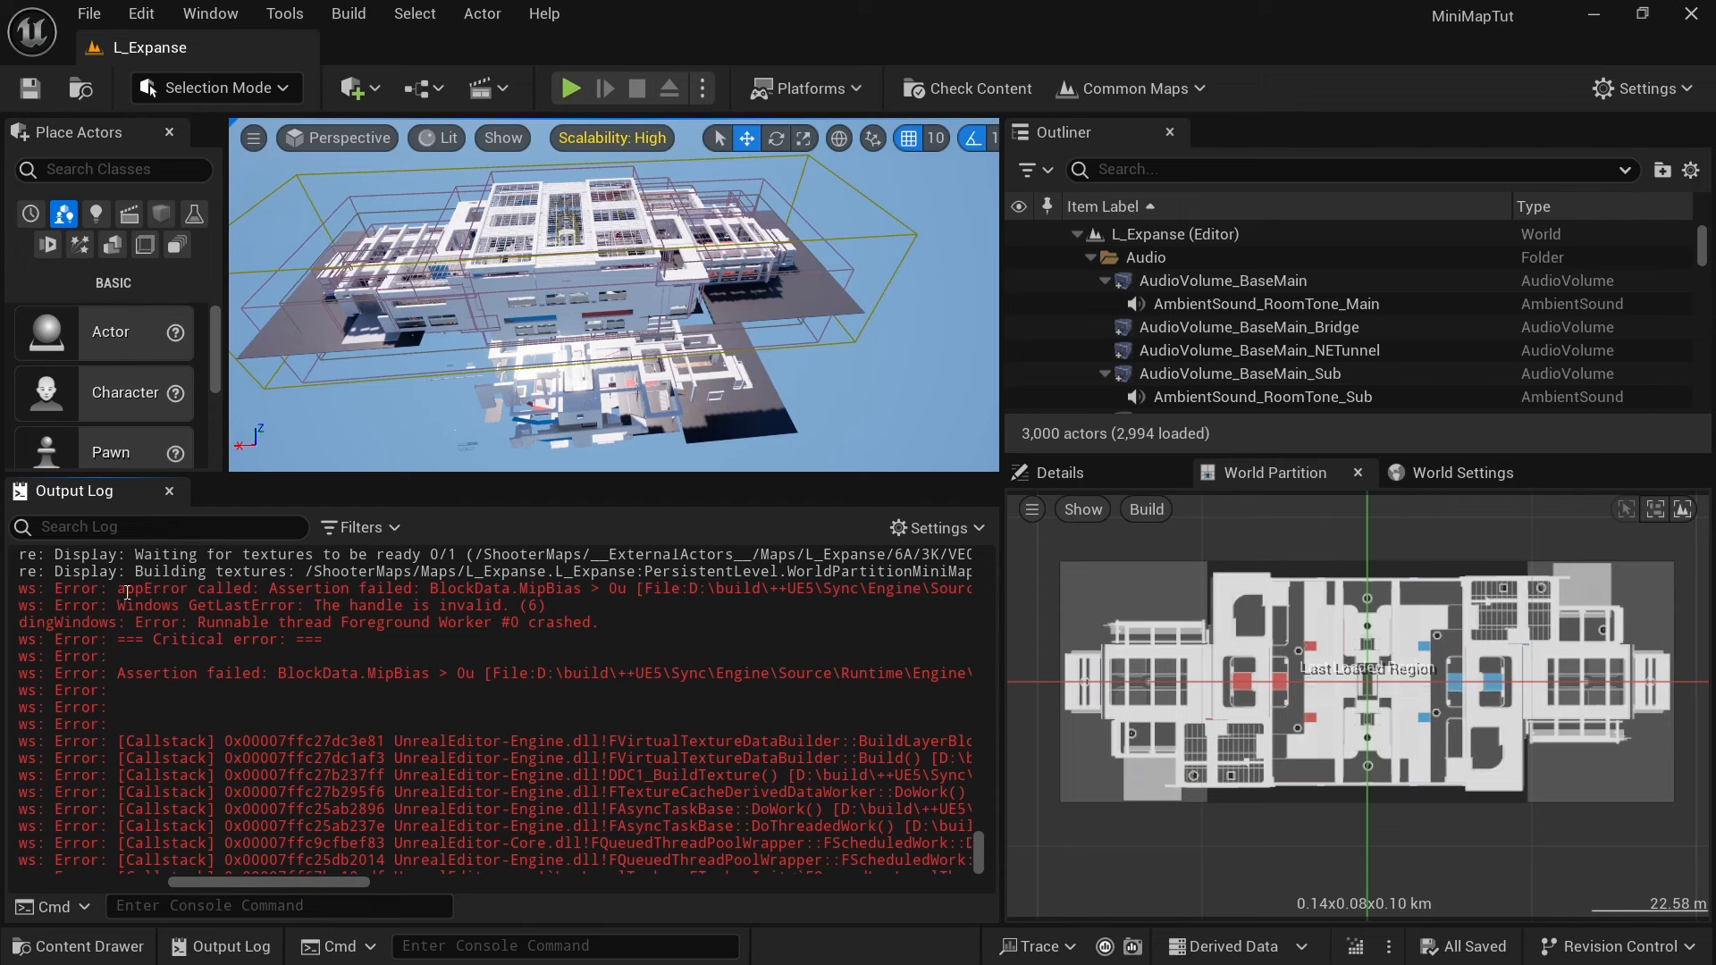
{"action": "left_click_drag", "start_coordinate": [117, 588], "coordinate": [974, 588]}
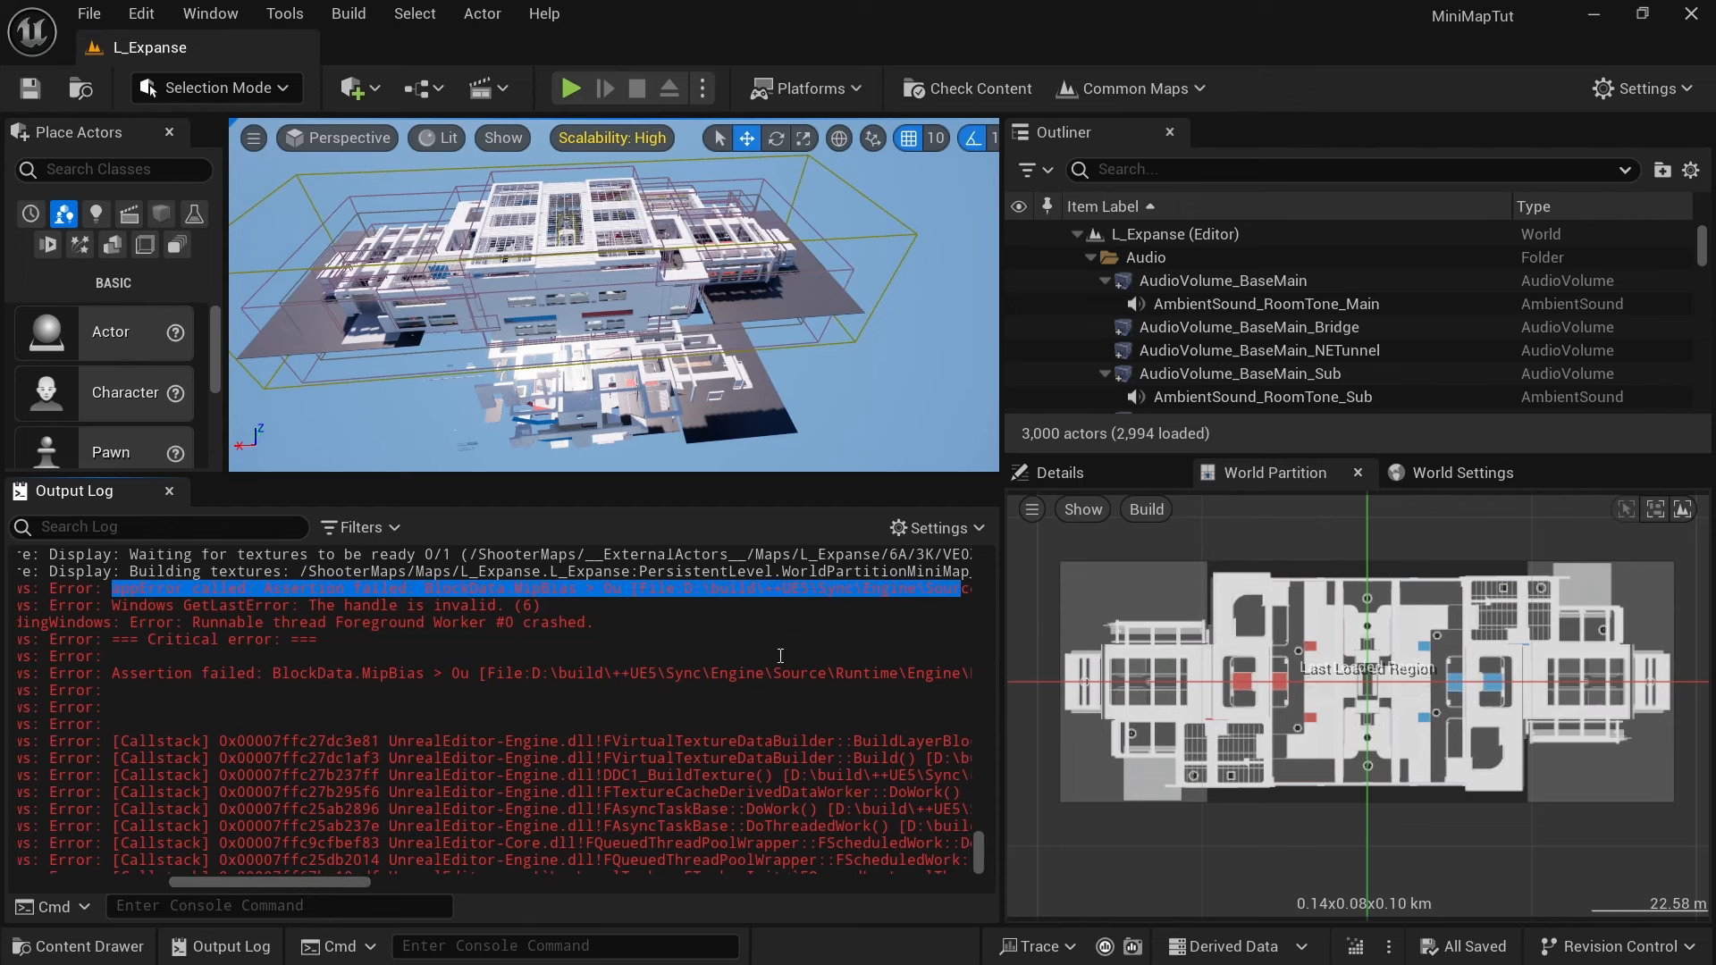
{"action": "left_click", "coordinate": [130, 573]}
{"action": "left_click_drag", "start_coordinate": [113, 589], "coordinate": [965, 575]}
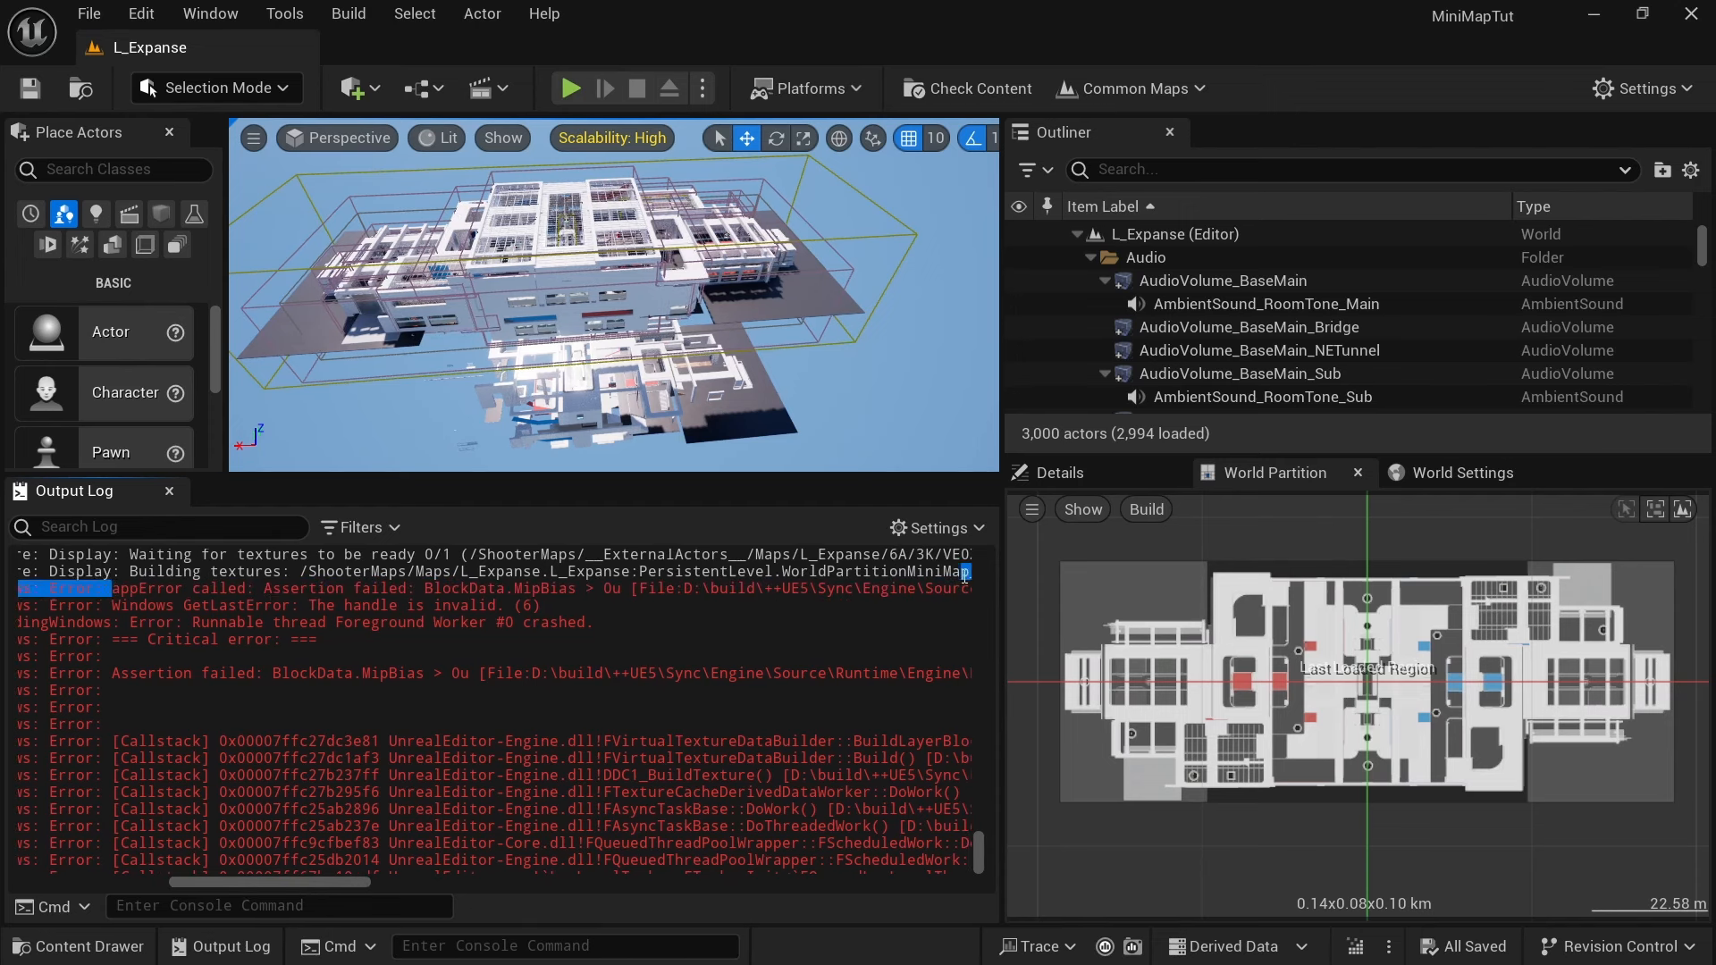
{"action": "left_click_drag", "start_coordinate": [424, 588], "coordinate": [614, 589]}
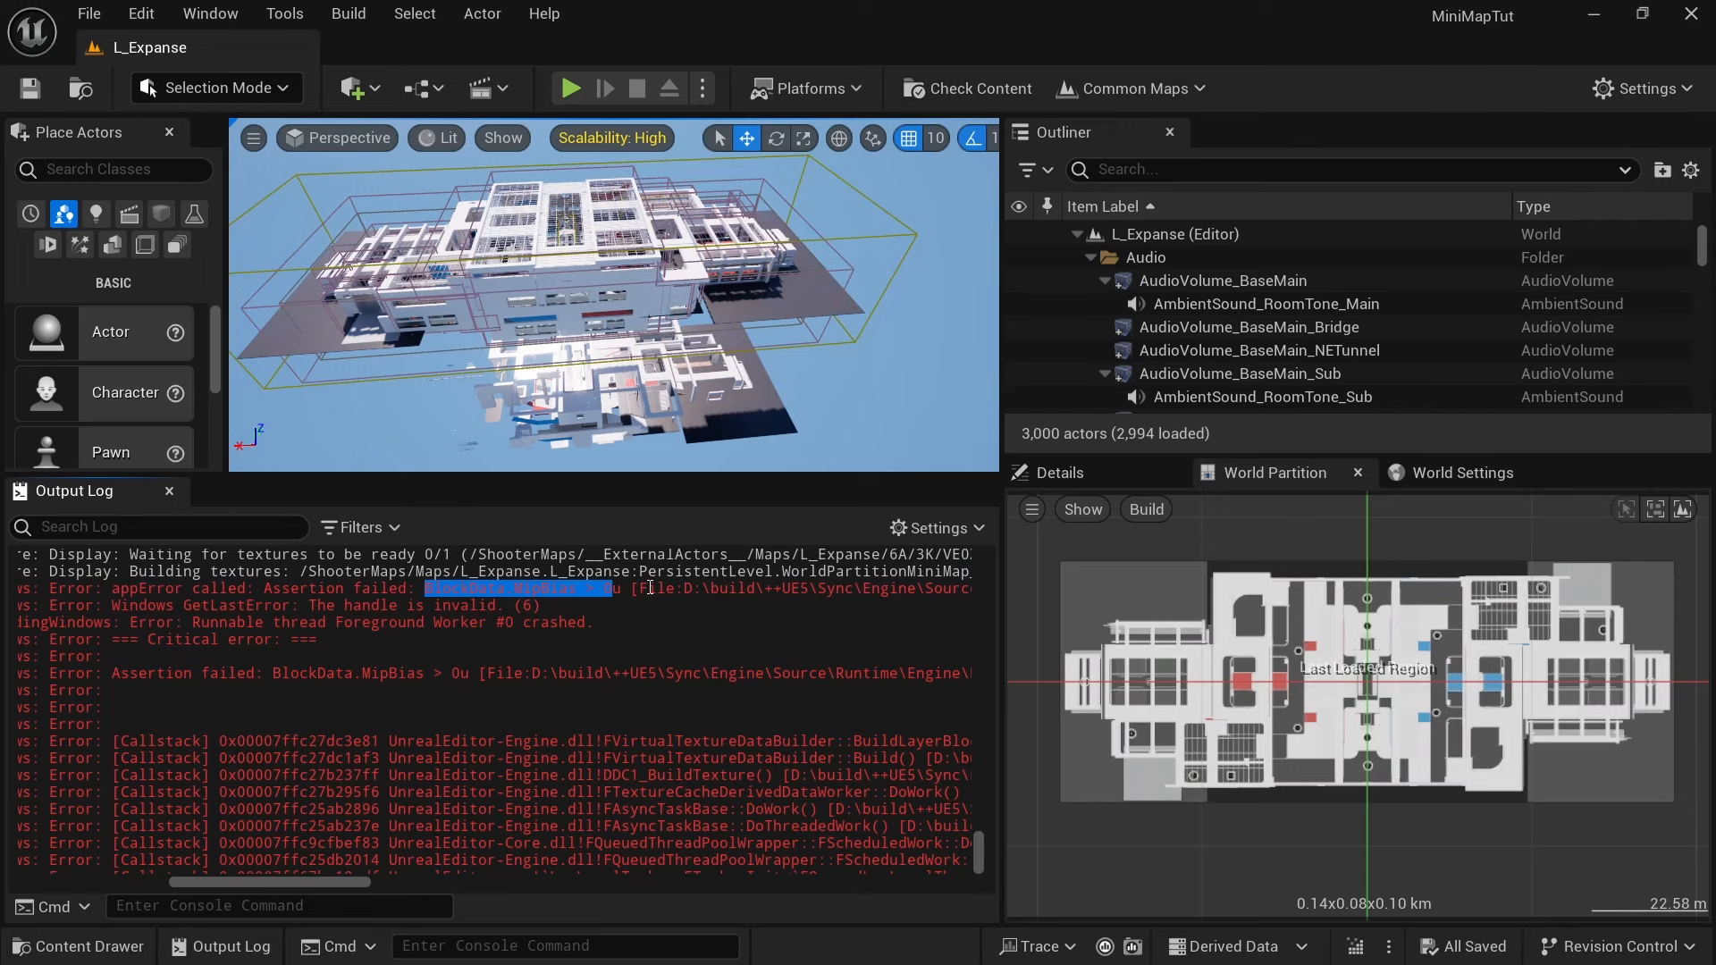
{"action": "left_click", "coordinate": [494, 585]}
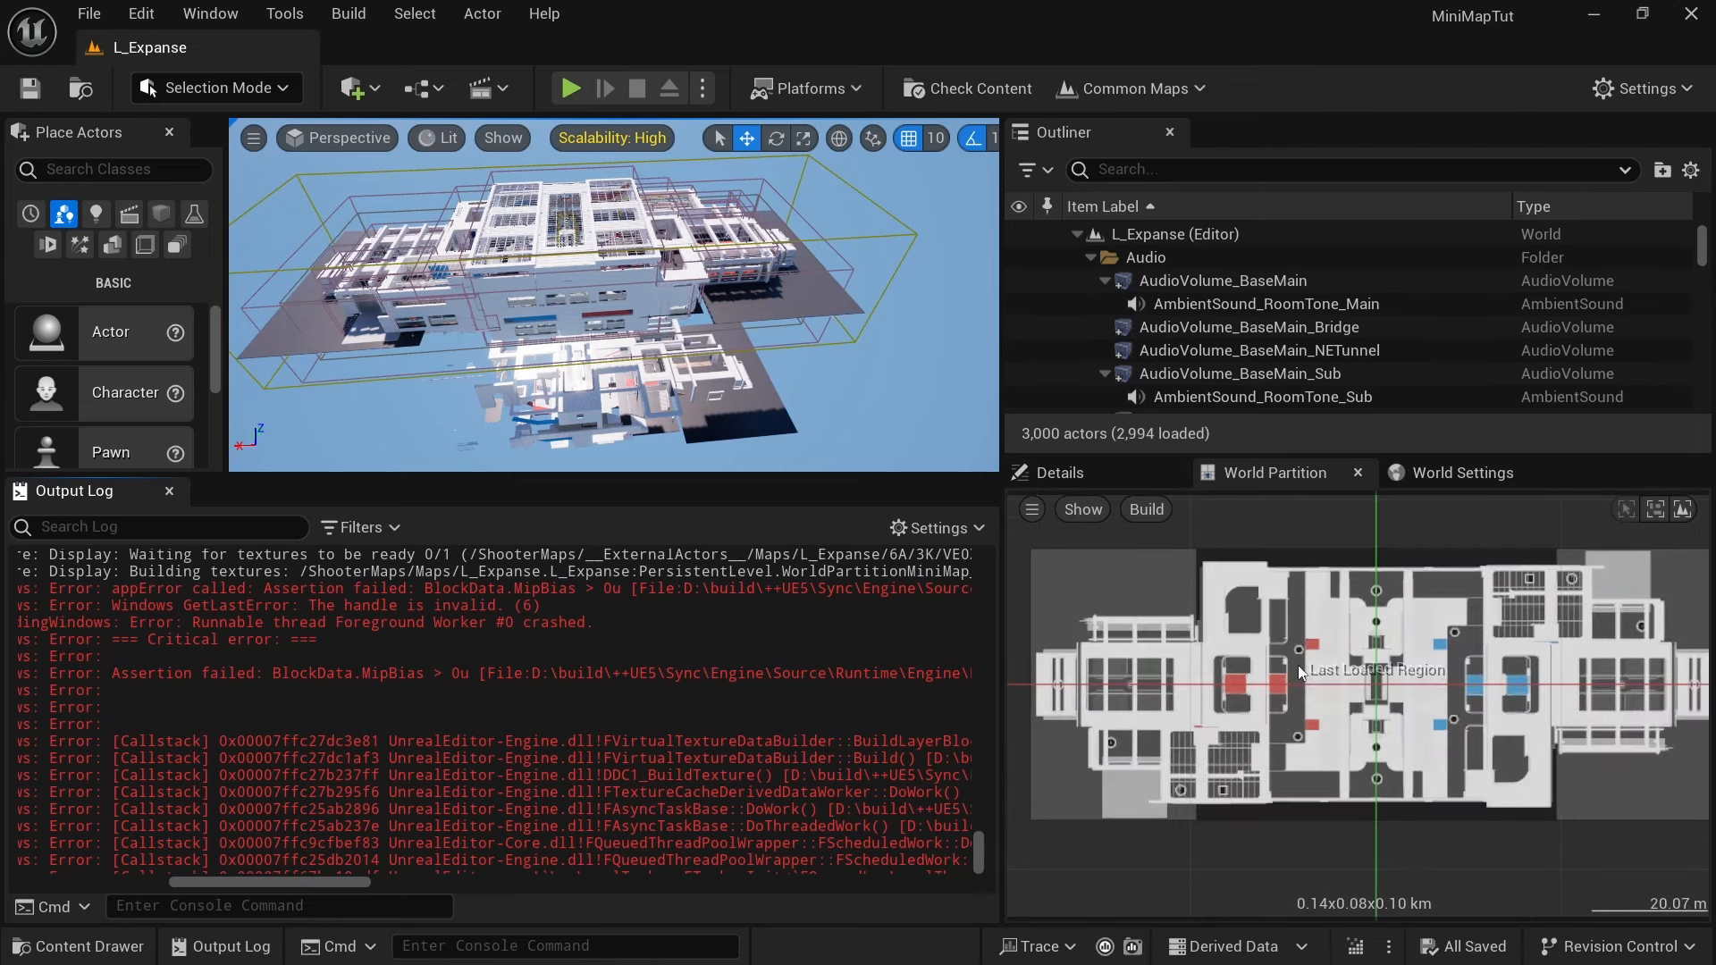
{"action": "scroll", "coordinate": [1298, 665], "scroll_direction": "up", "scroll_amount": 8}
{"action": "scroll", "coordinate": [1408, 609], "scroll_direction": "down", "scroll_amount": 10}
Step: Enlarge the Outliner and select the WorldPartitionMiniMap actor at the end of the actor list
{"action": "left_click_drag", "start_coordinate": [1341, 455], "coordinate": [1340, 530]}
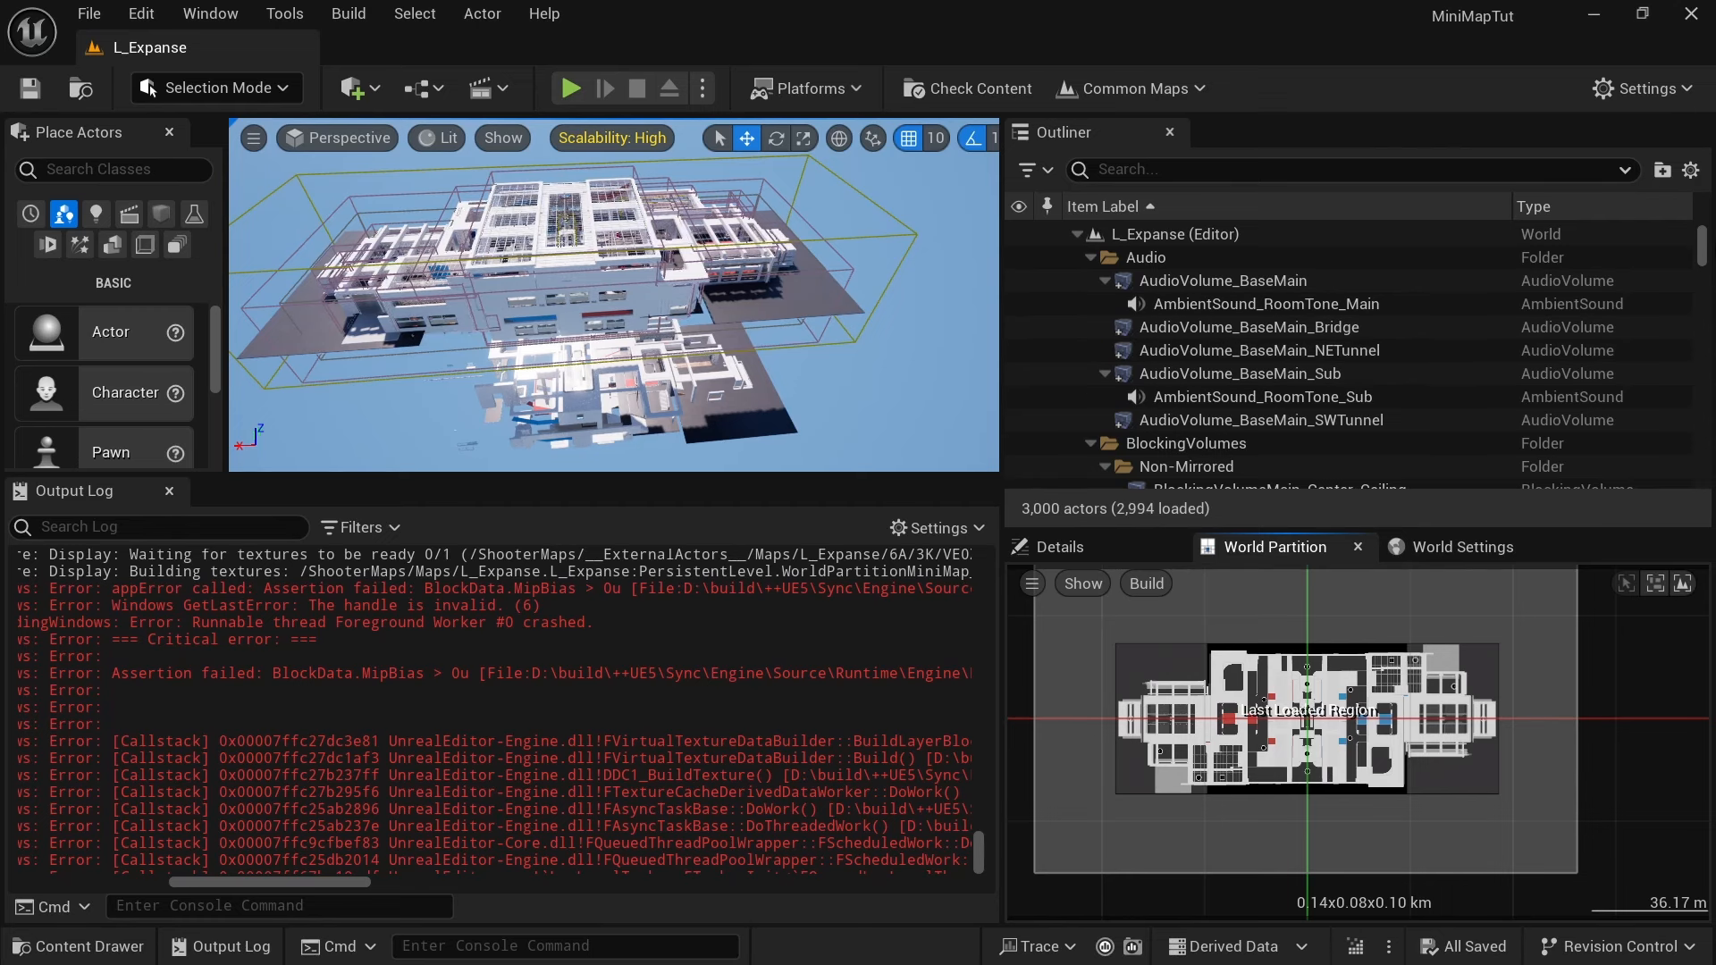
{"action": "scroll", "coordinate": [1385, 447], "scroll_direction": "down", "scroll_amount": 15}
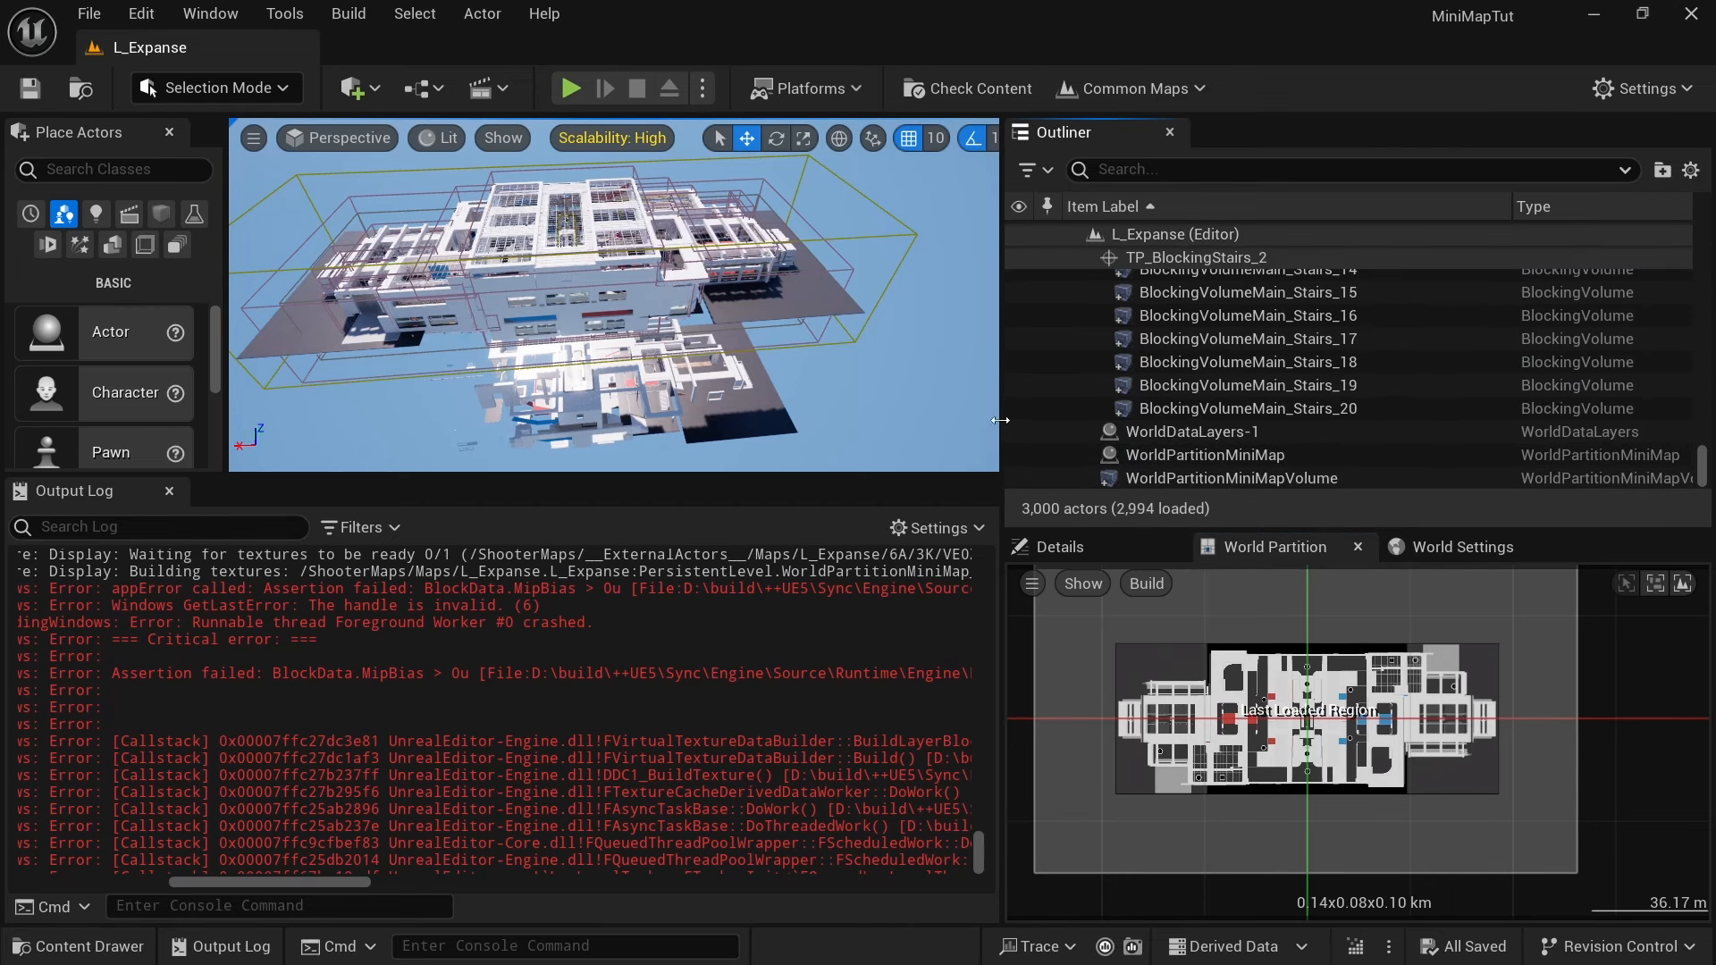
{"action": "left_click_drag", "start_coordinate": [1002, 426], "coordinate": [927, 427]}
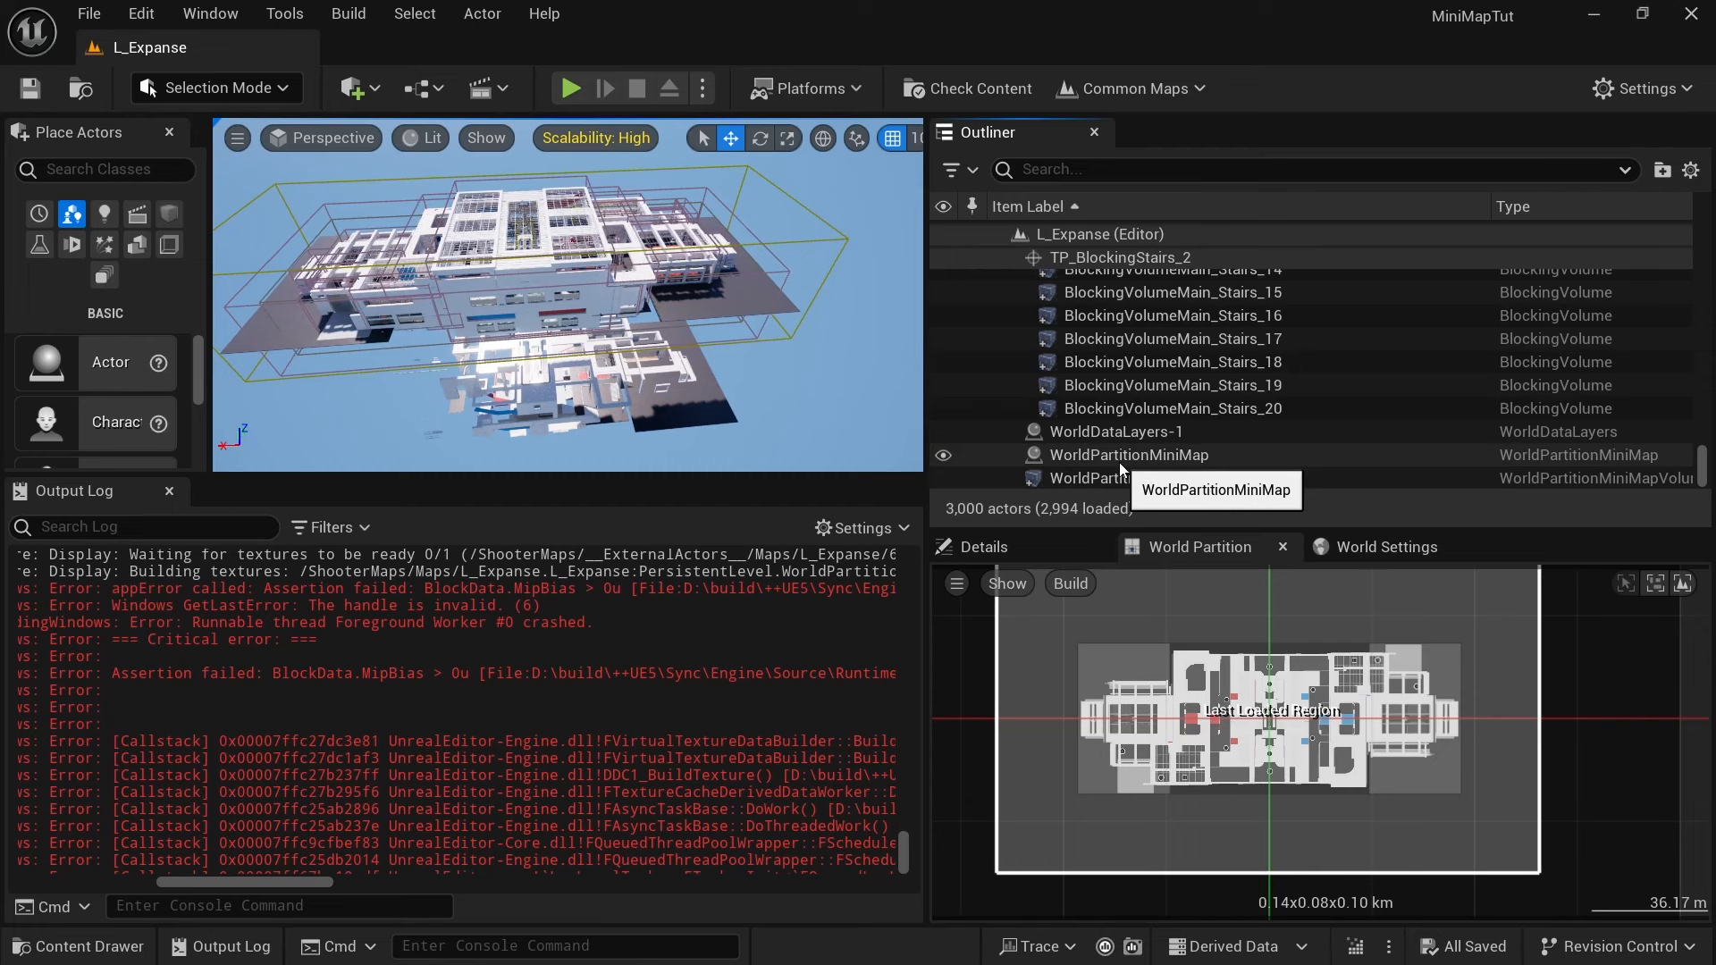
{"action": "left_click", "coordinate": [1203, 455]}
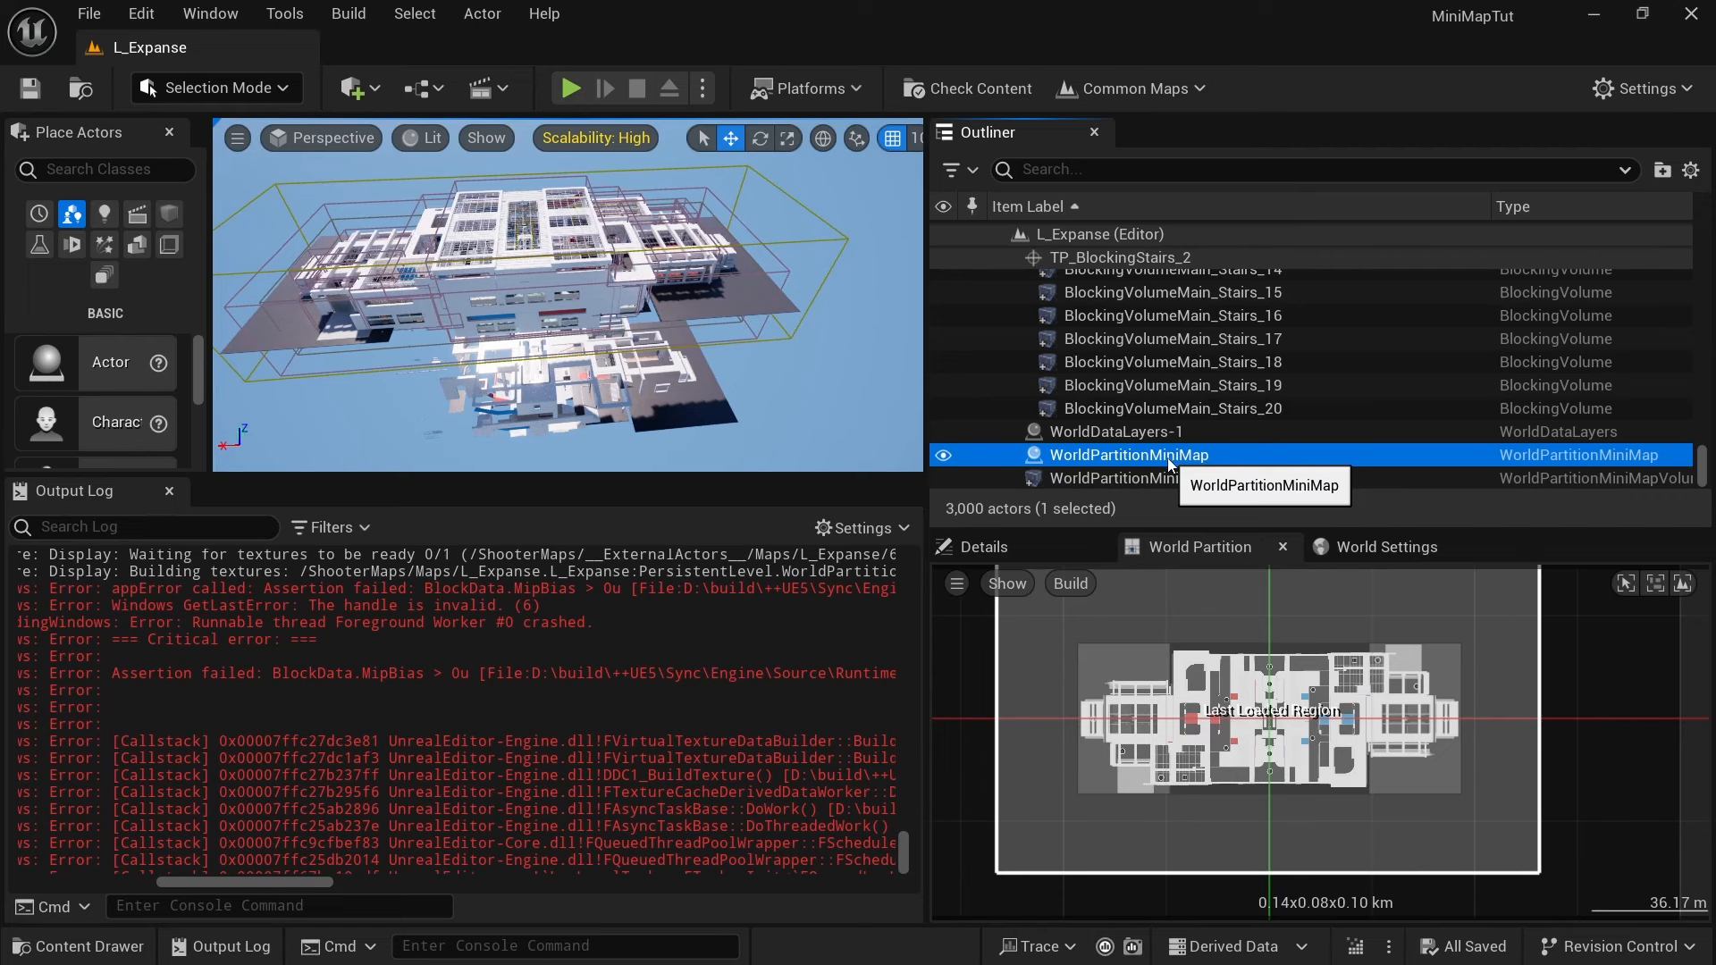
{"action": "left_click", "coordinate": [1177, 478]}
{"action": "left_click", "coordinate": [1186, 458]}
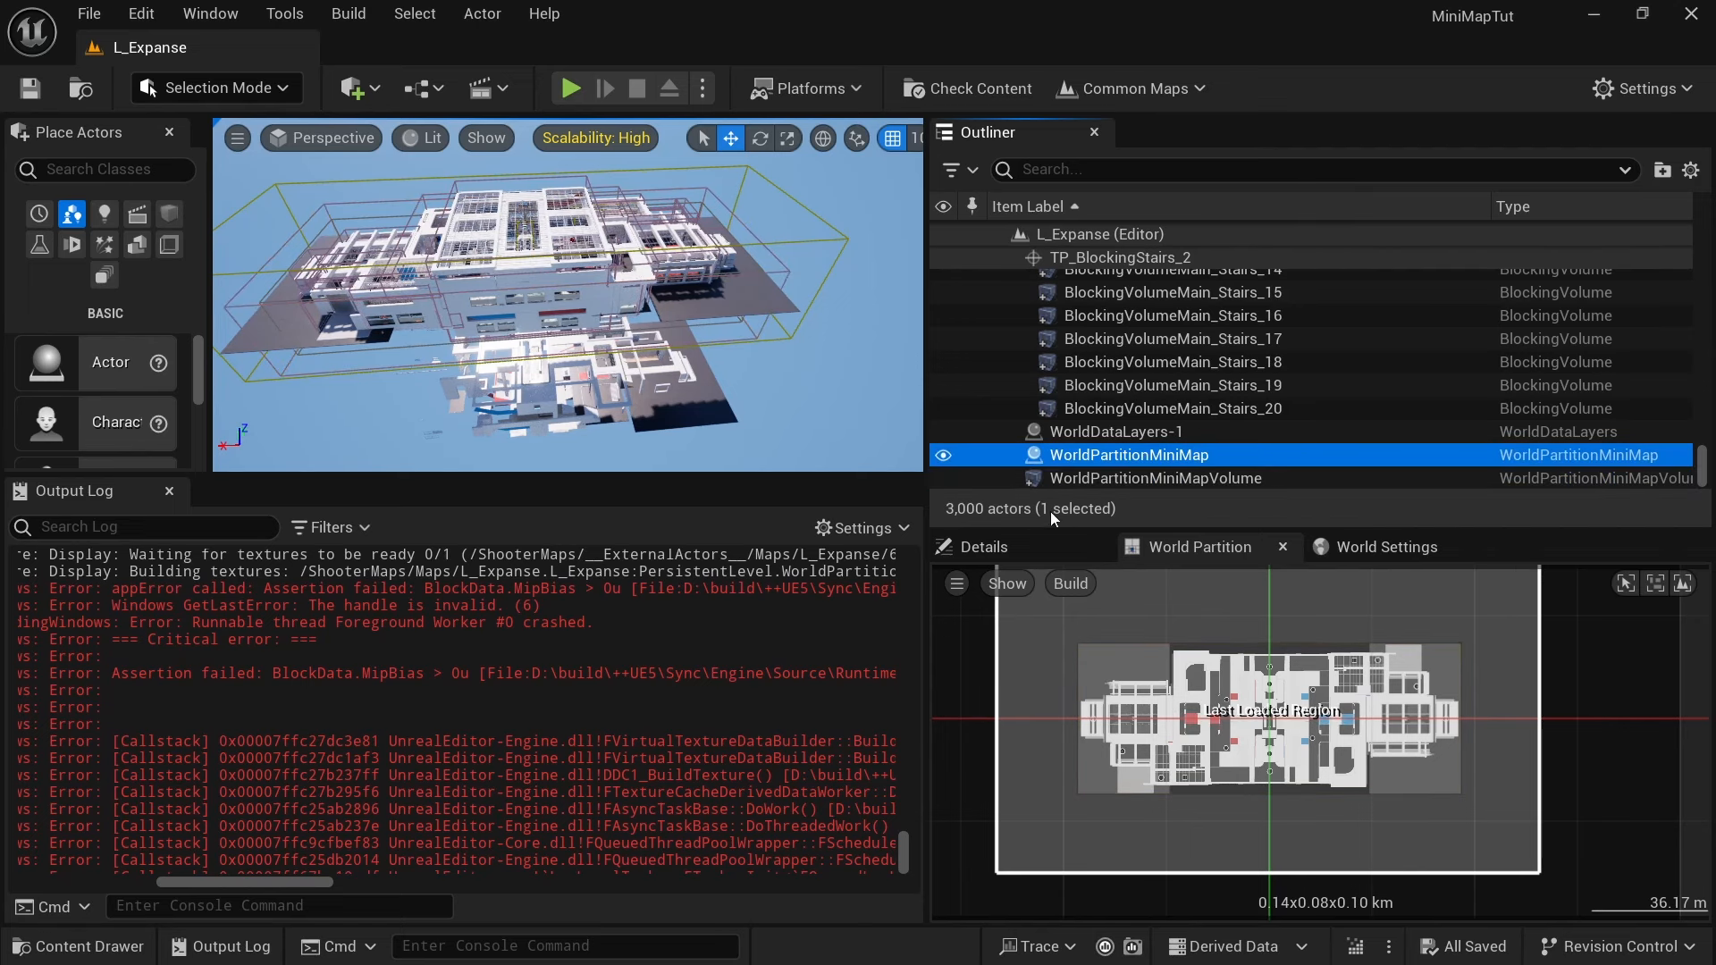
Step: Show the WorldPartitionMiniMap actor's details and review its World Units Per Pixel, cell size and capture settings
{"action": "left_click", "coordinate": [983, 545]}
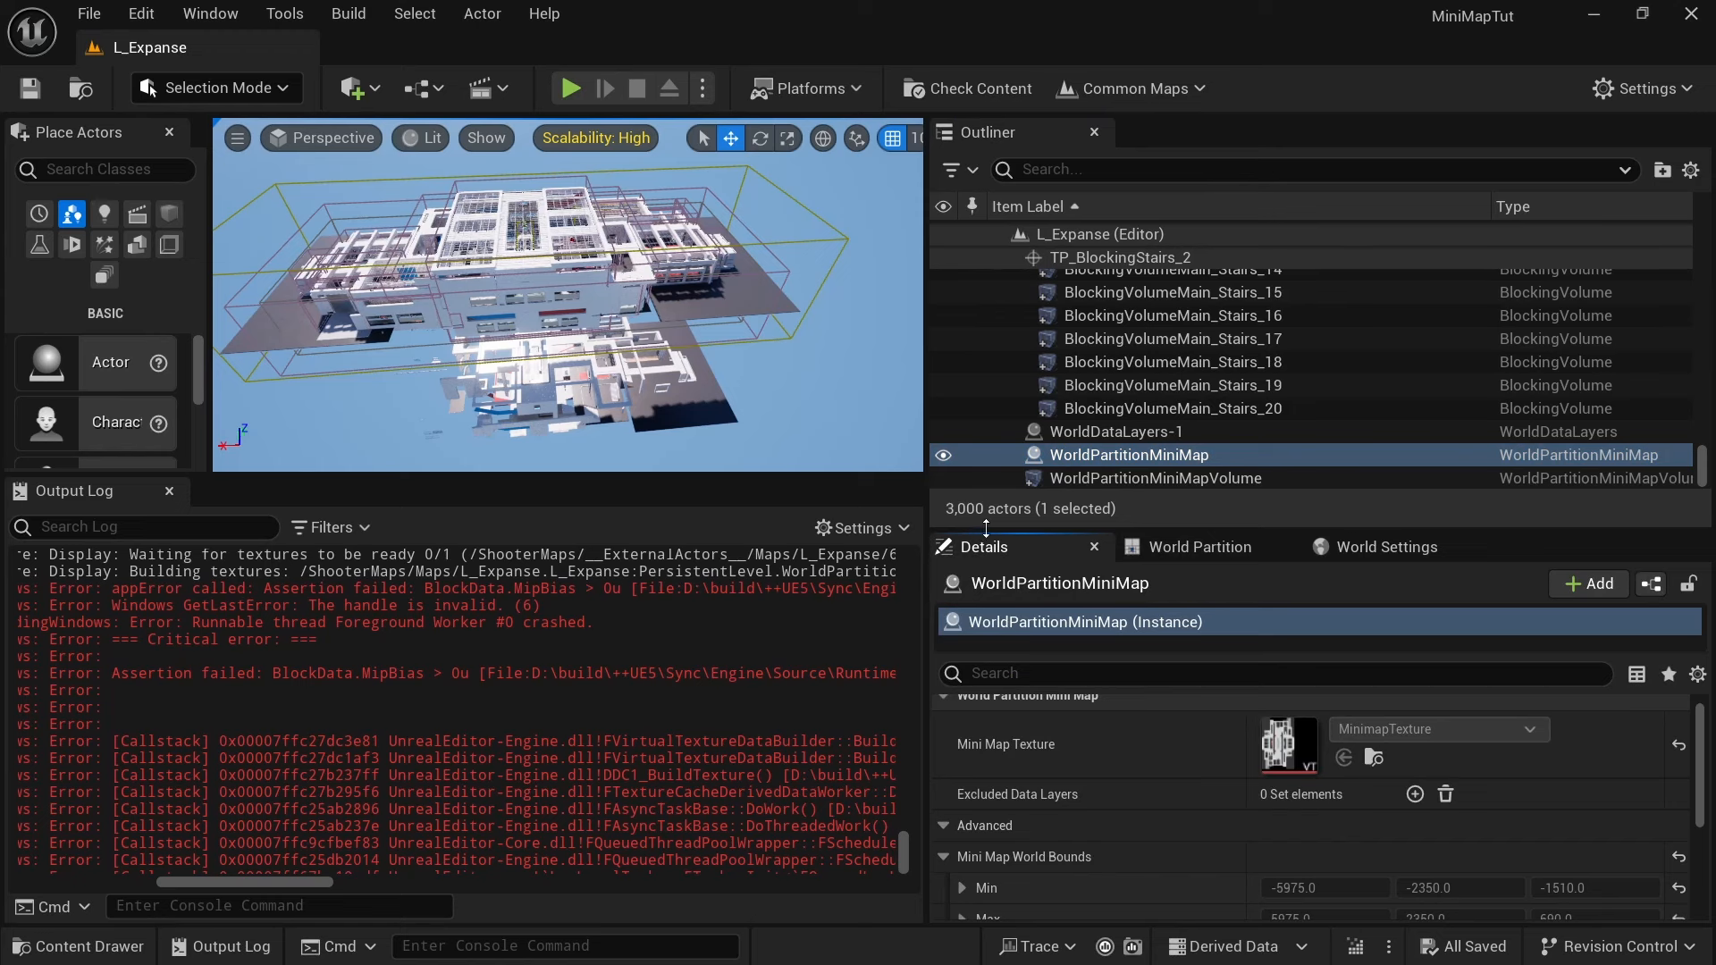
{"action": "left_click_drag", "start_coordinate": [986, 529], "coordinate": [985, 373]}
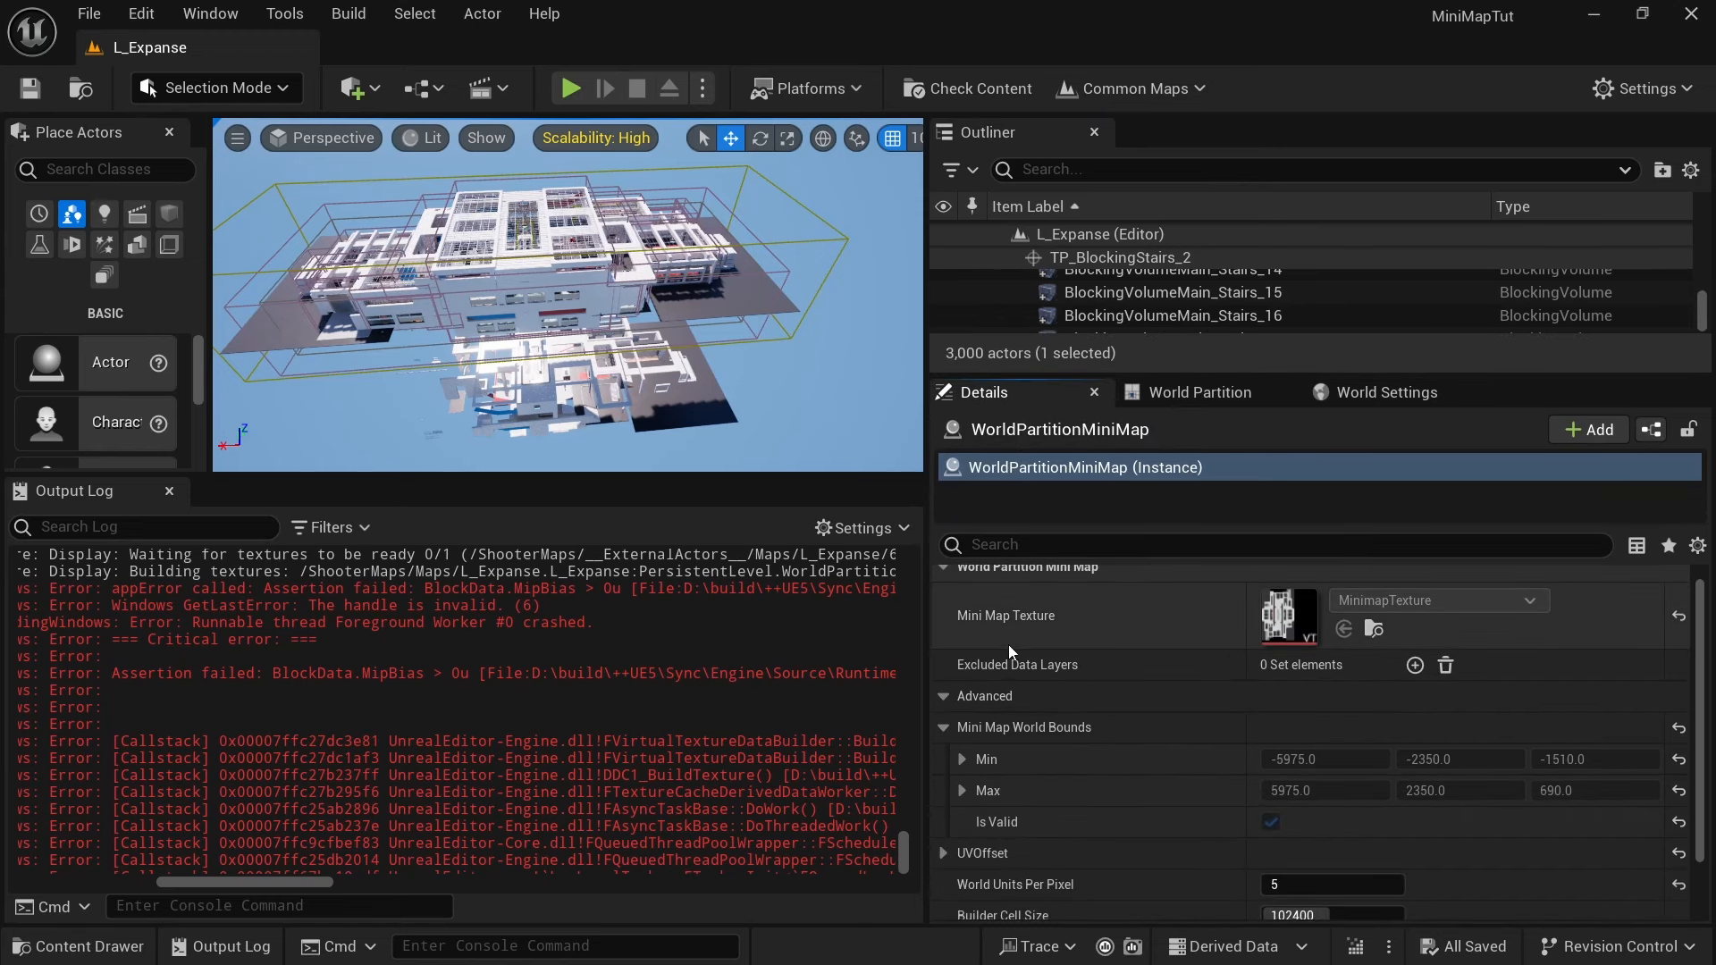
{"action": "scroll", "coordinate": [1008, 645], "scroll_direction": "down", "scroll_amount": 2}
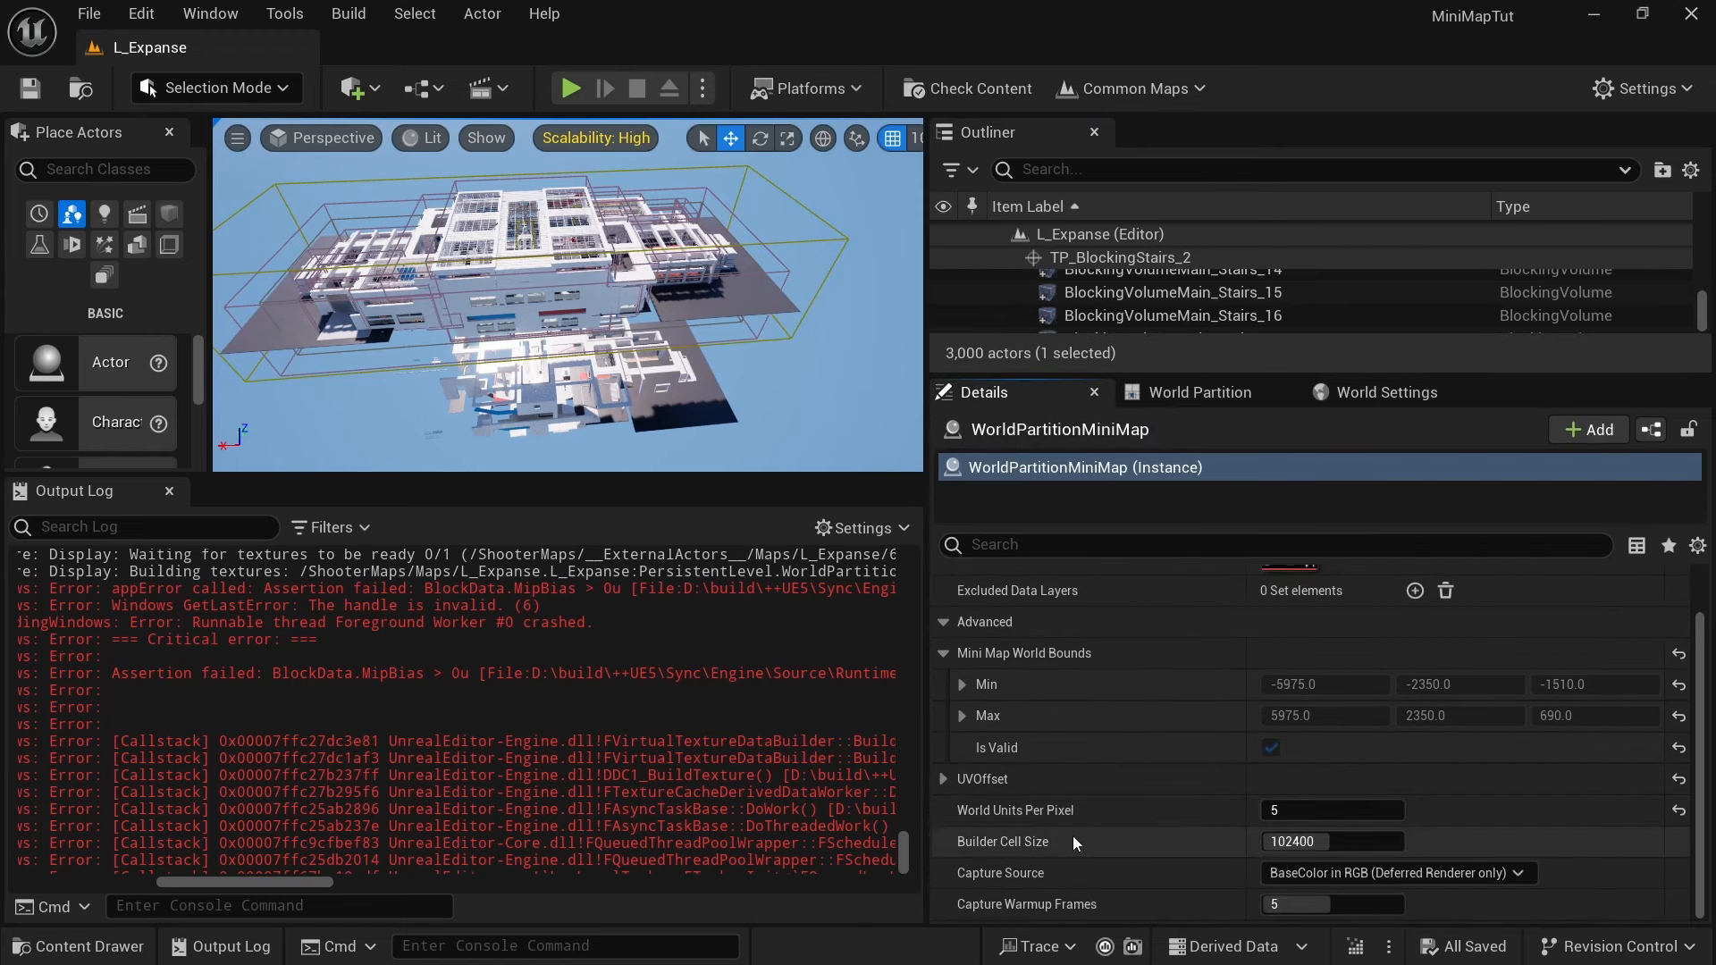
{"action": "mouse_move", "coordinate": [990, 812]}
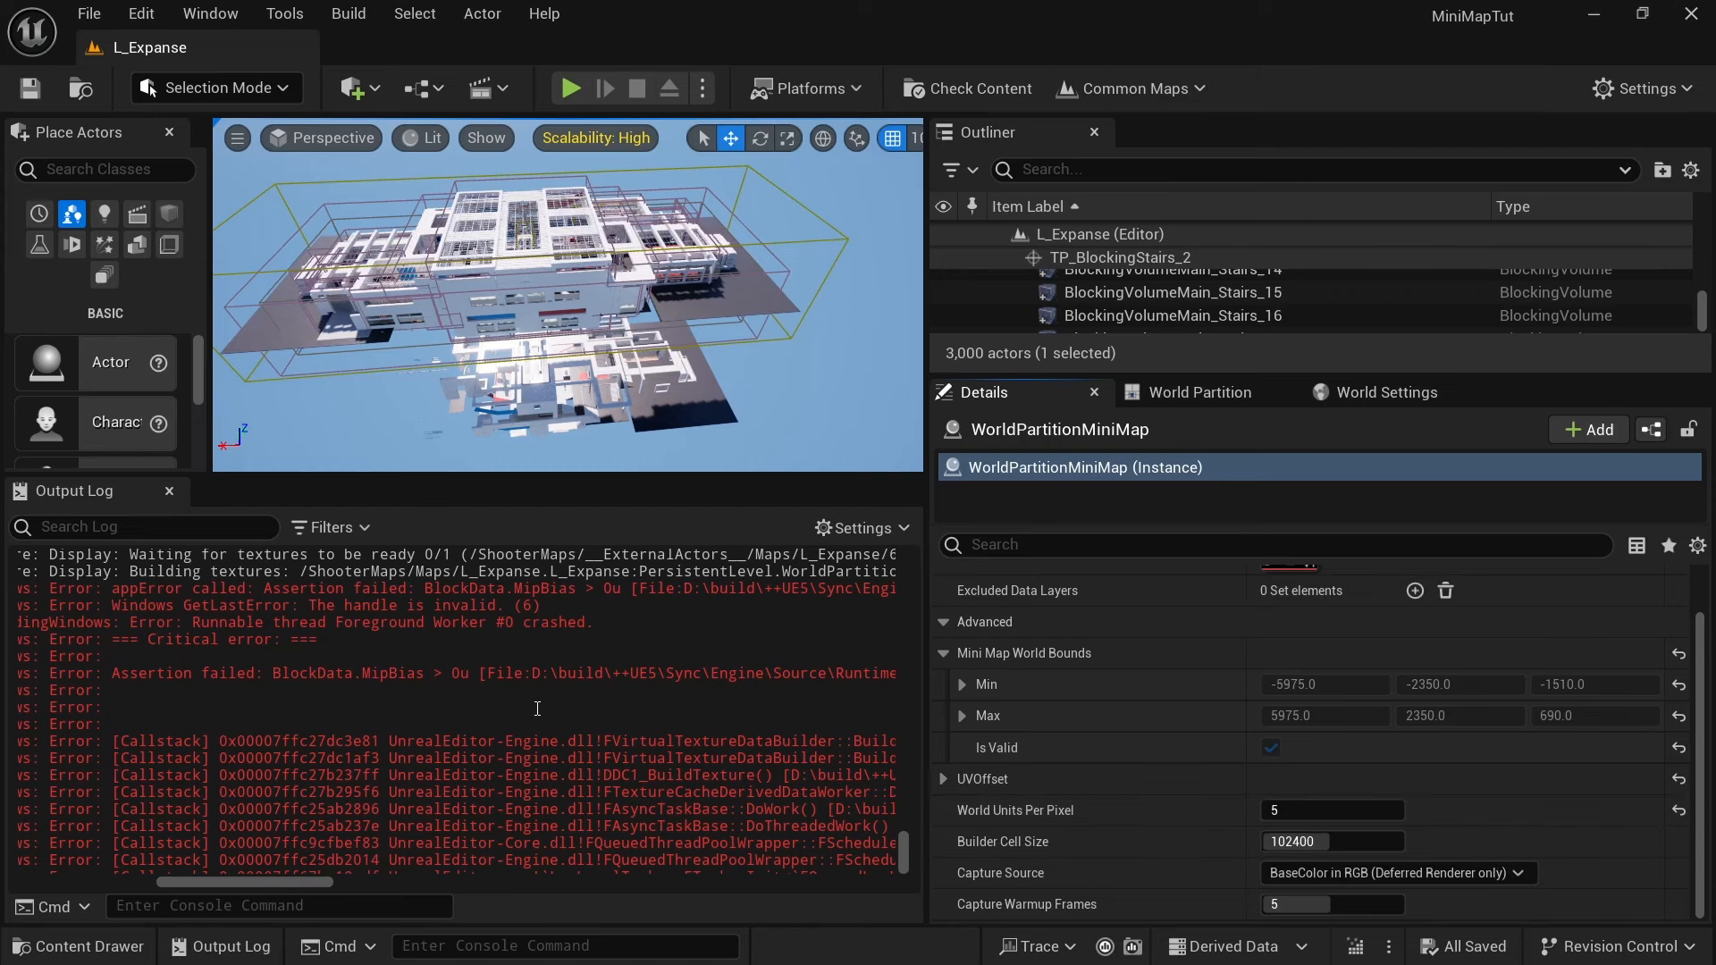
Step: Highlight the BlockData.MipBias assertion in the log again and find WorldPartitionMiniMap in the Outliner
{"action": "left_click_drag", "start_coordinate": [276, 671], "coordinate": [473, 671]}
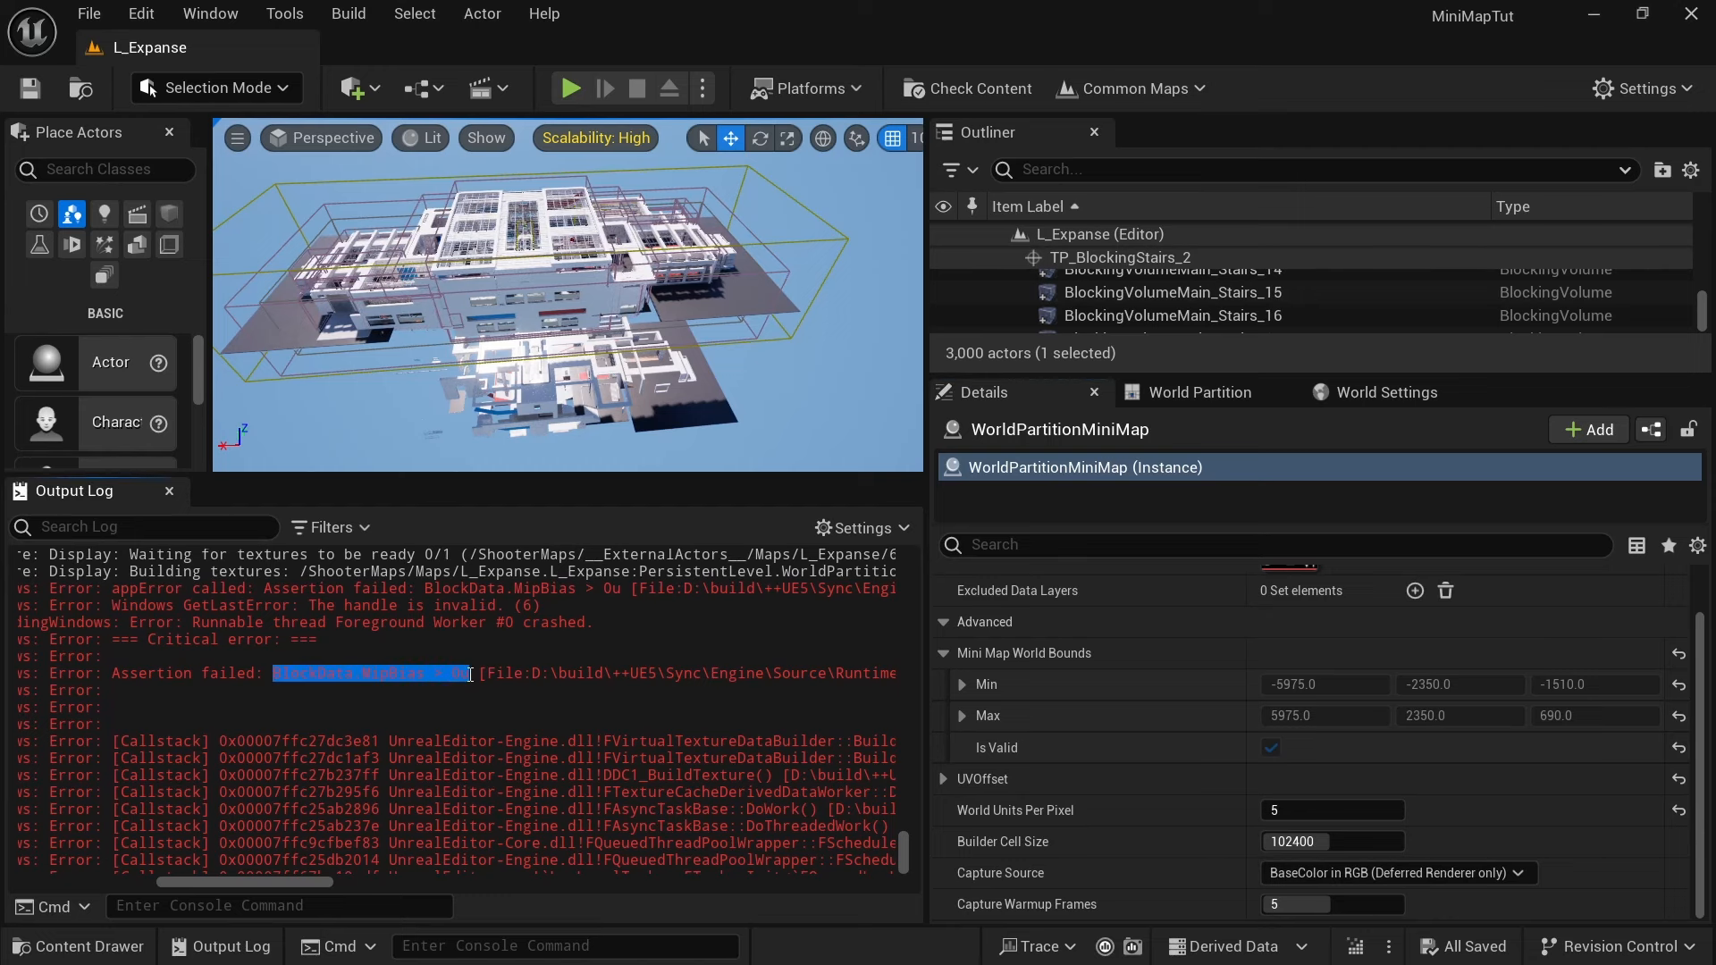
{"action": "left_click", "coordinate": [461, 675]}
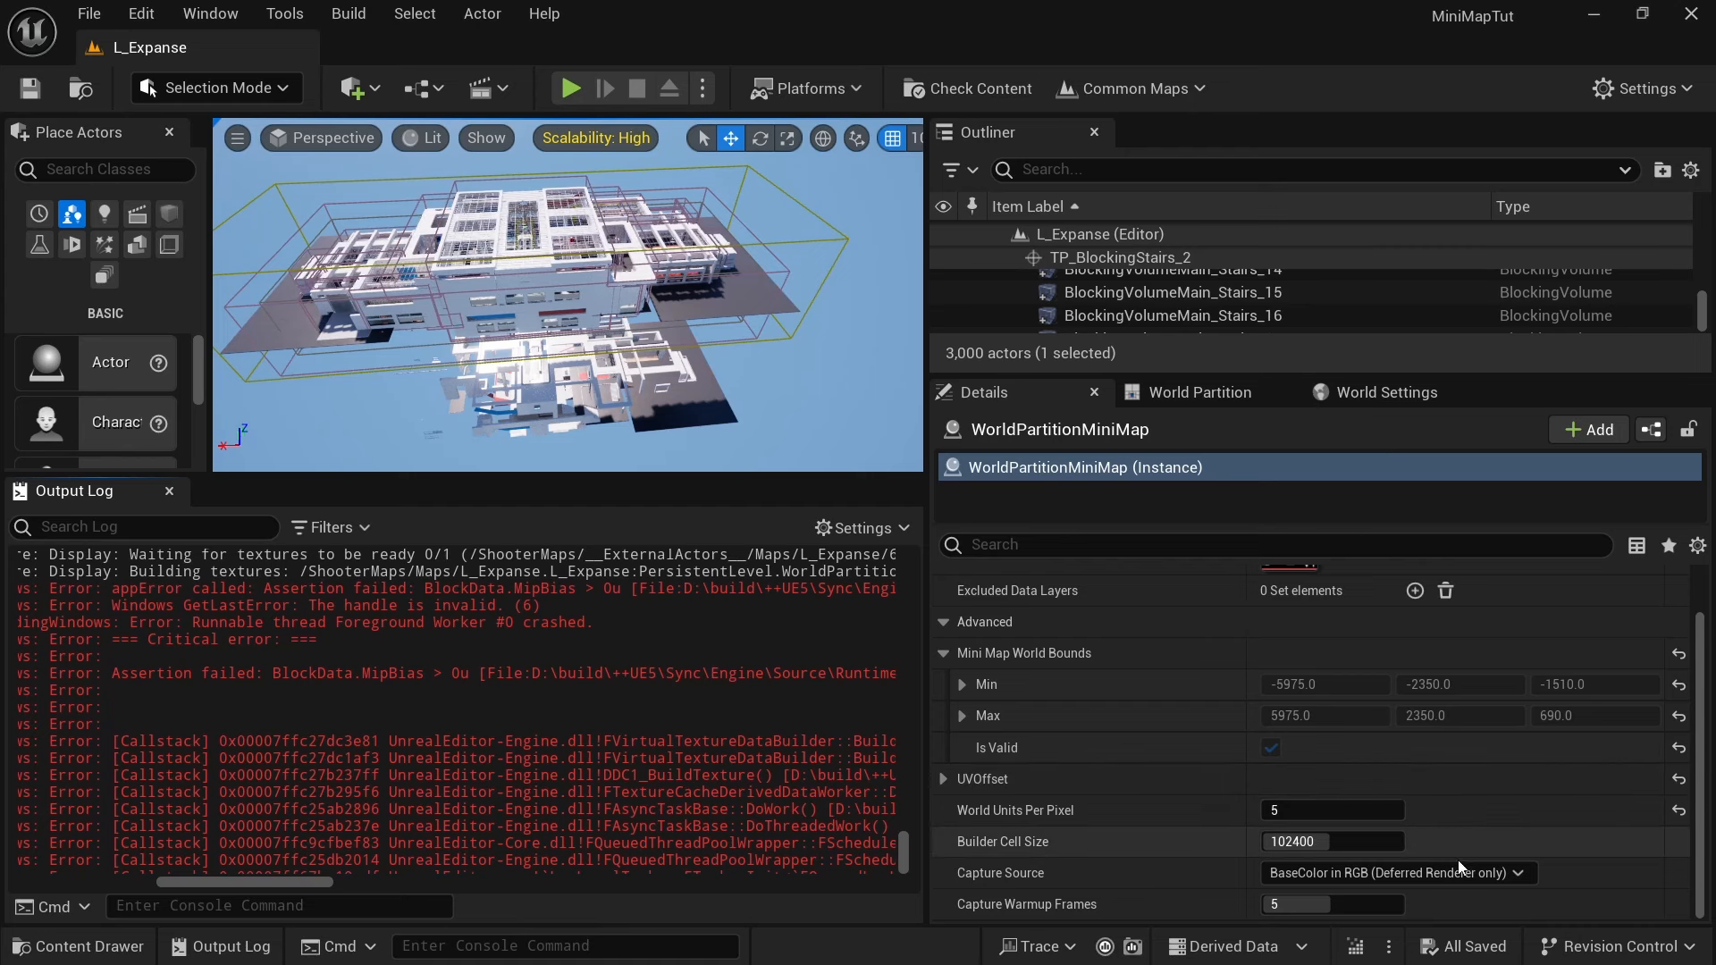
{"action": "left_click_drag", "start_coordinate": [1702, 297], "coordinate": [1709, 325]}
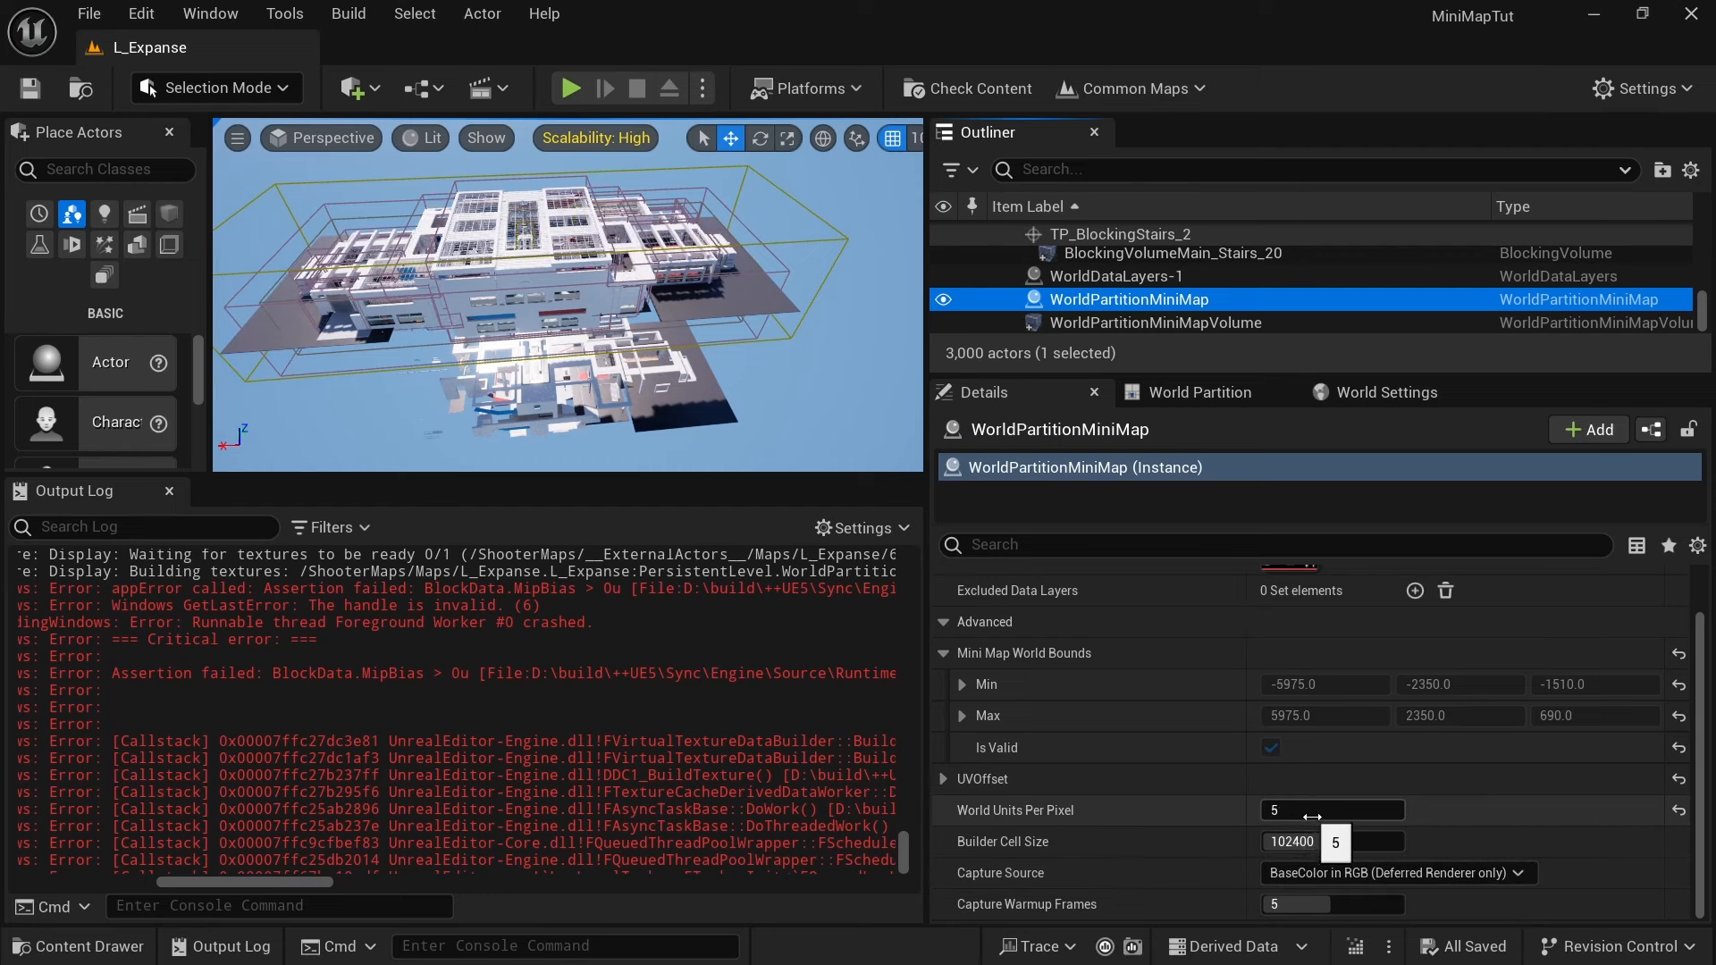
Step: Set the WorldPartitionMiniMap's Capture Source to Final Color (HDR) in Linear Working Color Space
{"action": "left_click", "coordinate": [1472, 874]}
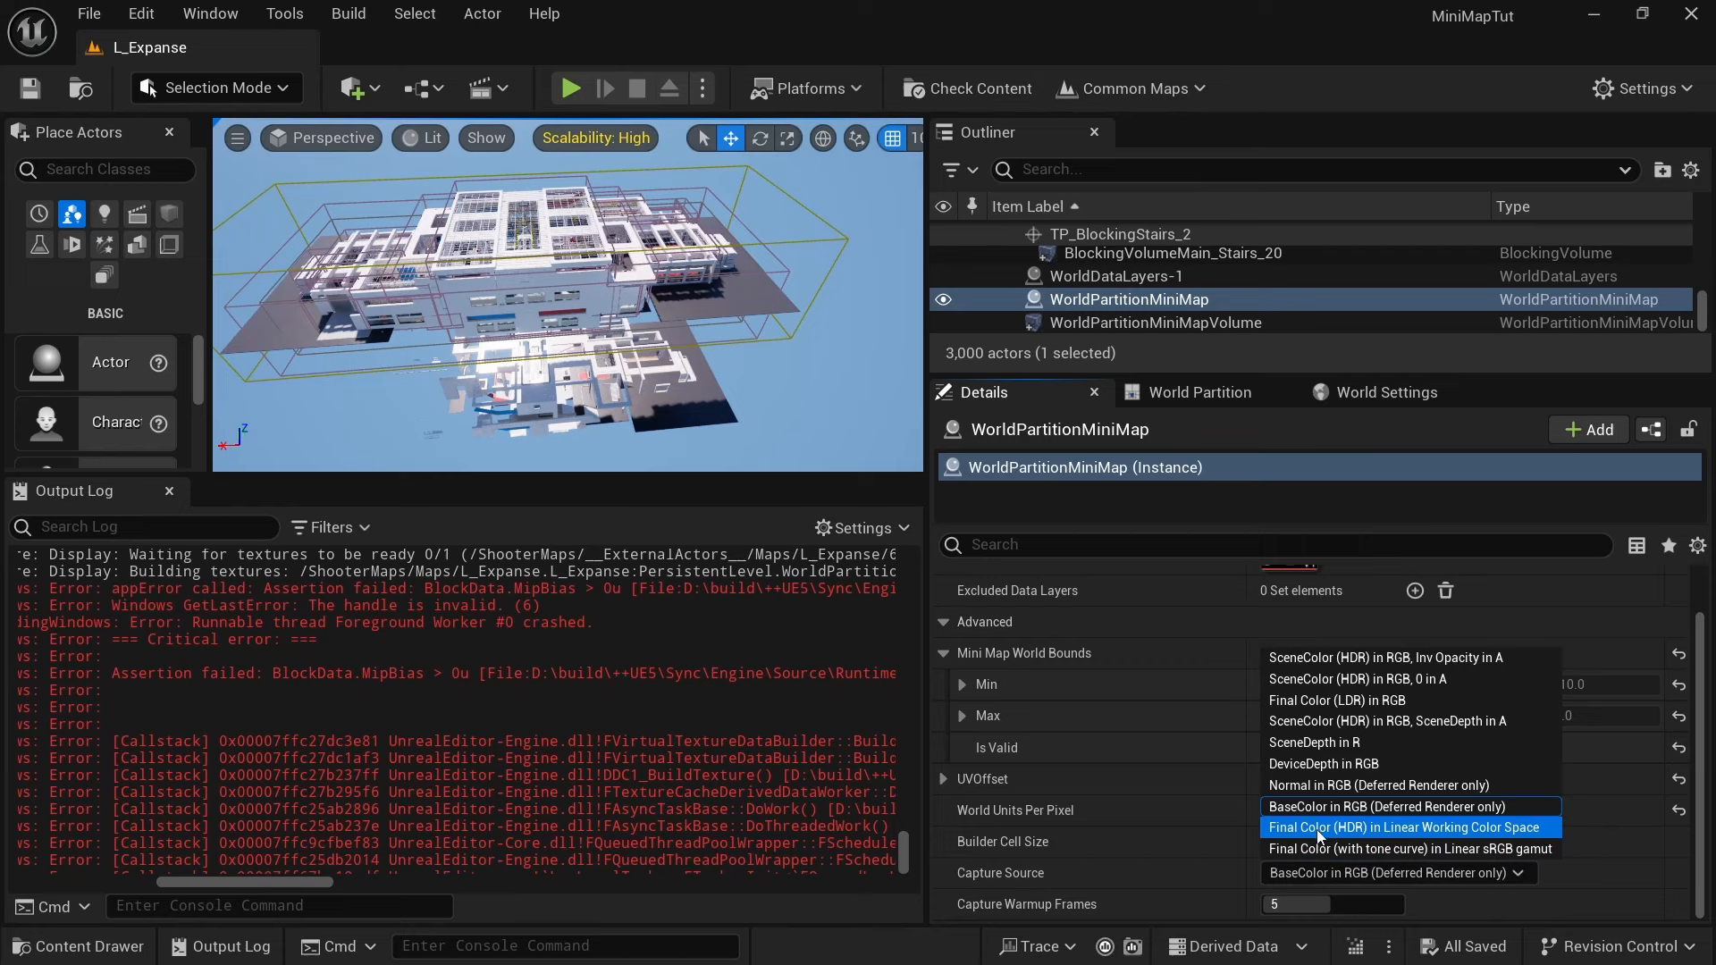
{"action": "left_click", "coordinate": [1371, 829]}
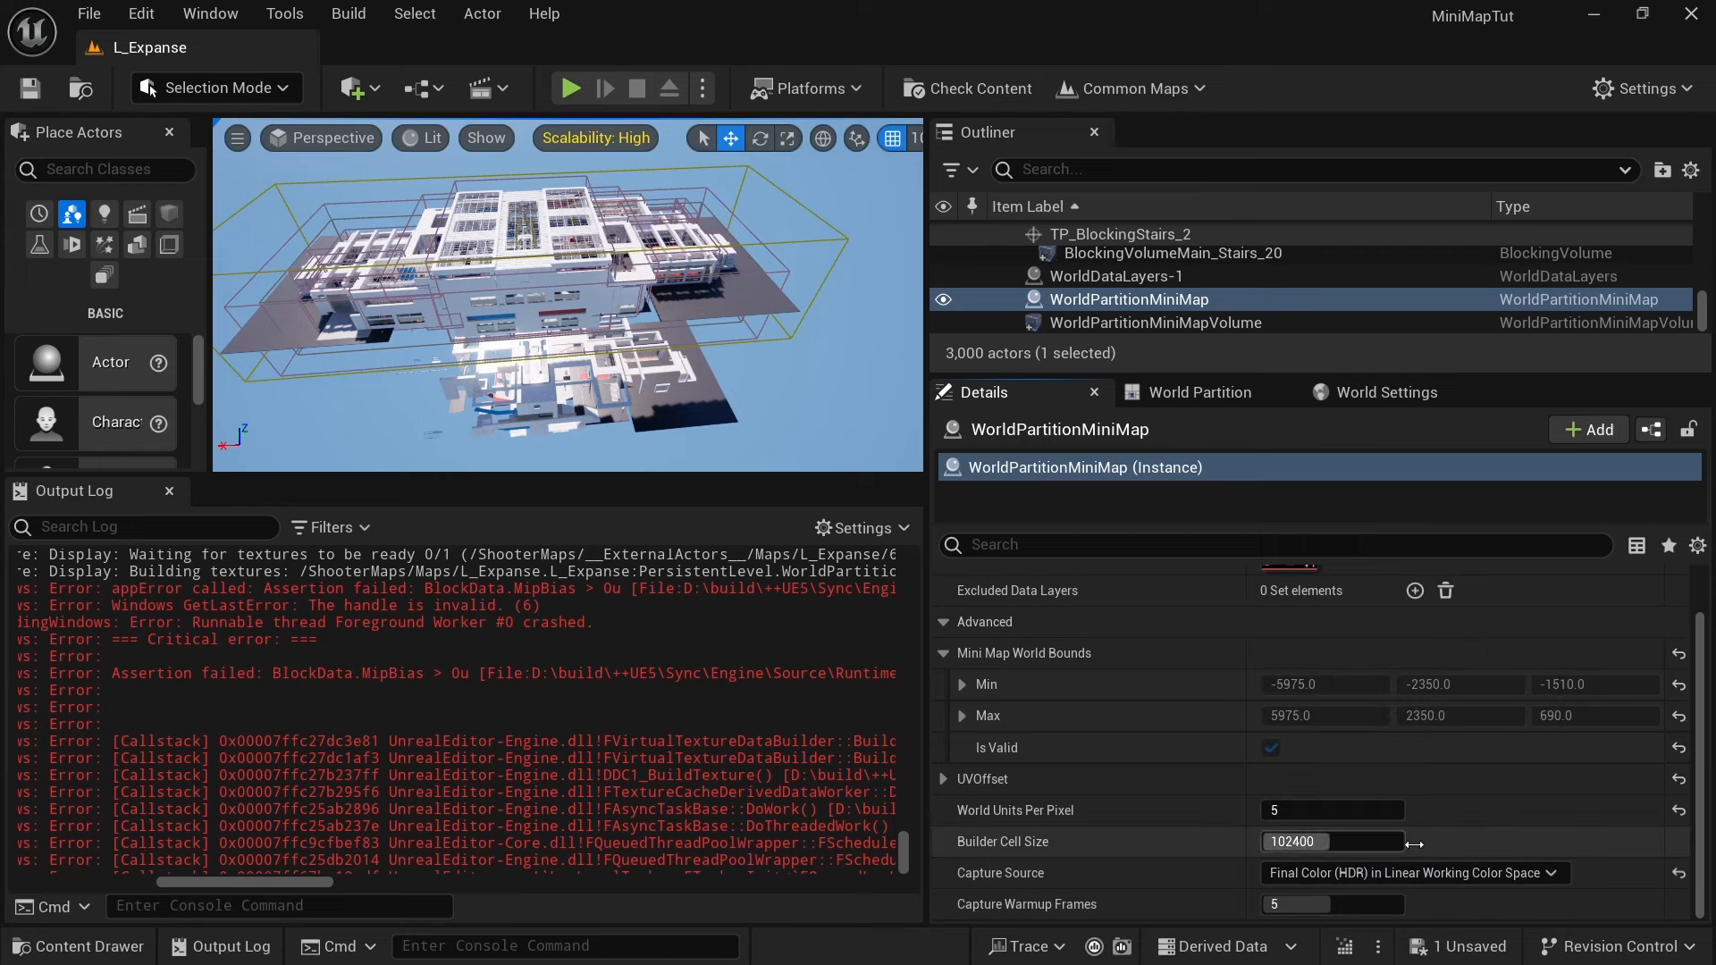
{"action": "left_click", "coordinate": [1176, 400]}
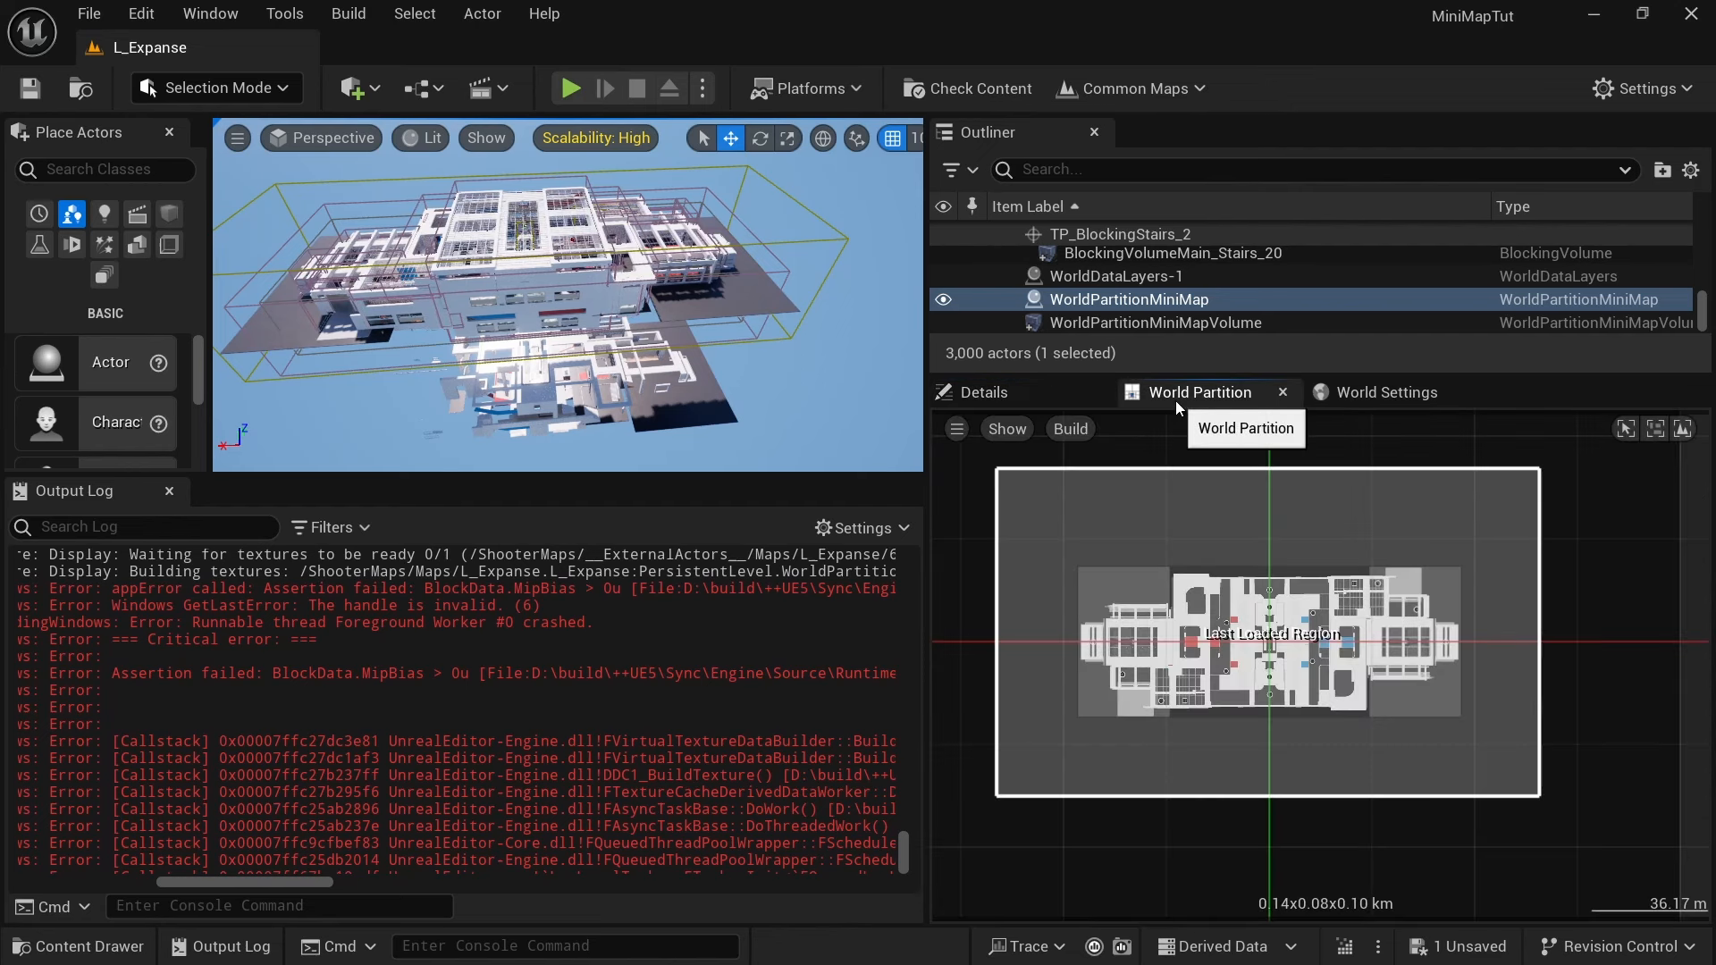
{"action": "left_click", "coordinate": [1028, 398]}
Step: Build the World Partition editor minimap and save the modified WorldPartitionMiniMap actor
{"action": "left_click", "coordinate": [360, 19]}
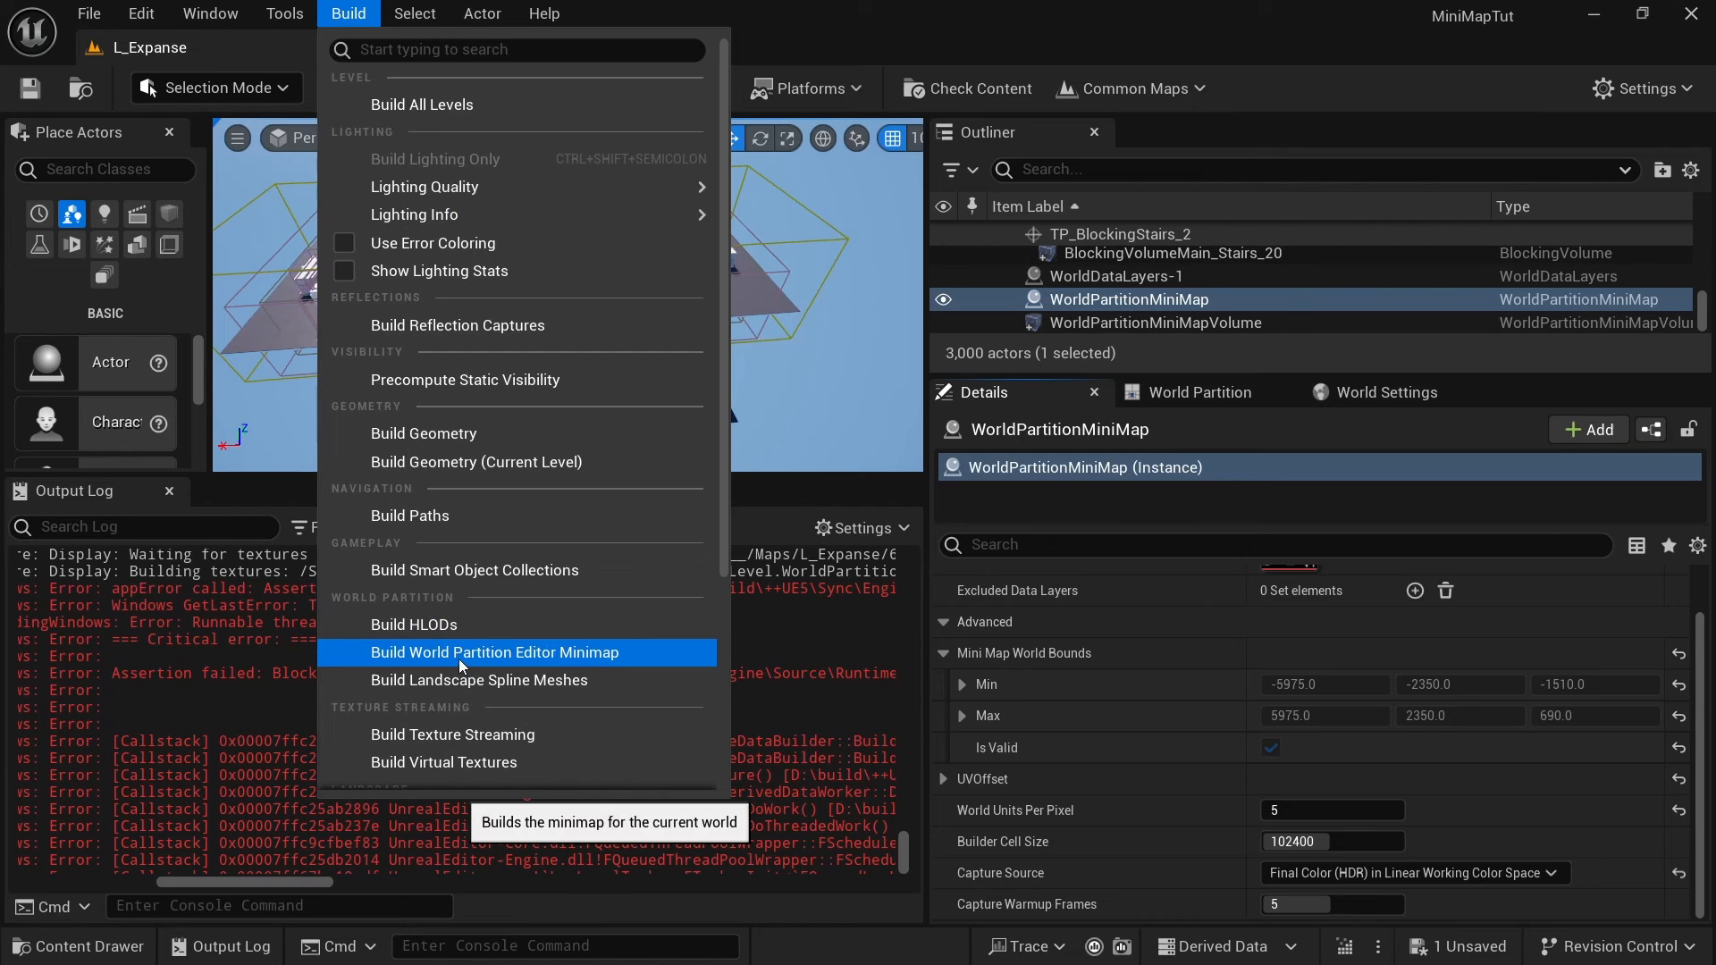
{"action": "left_click", "coordinate": [582, 653]}
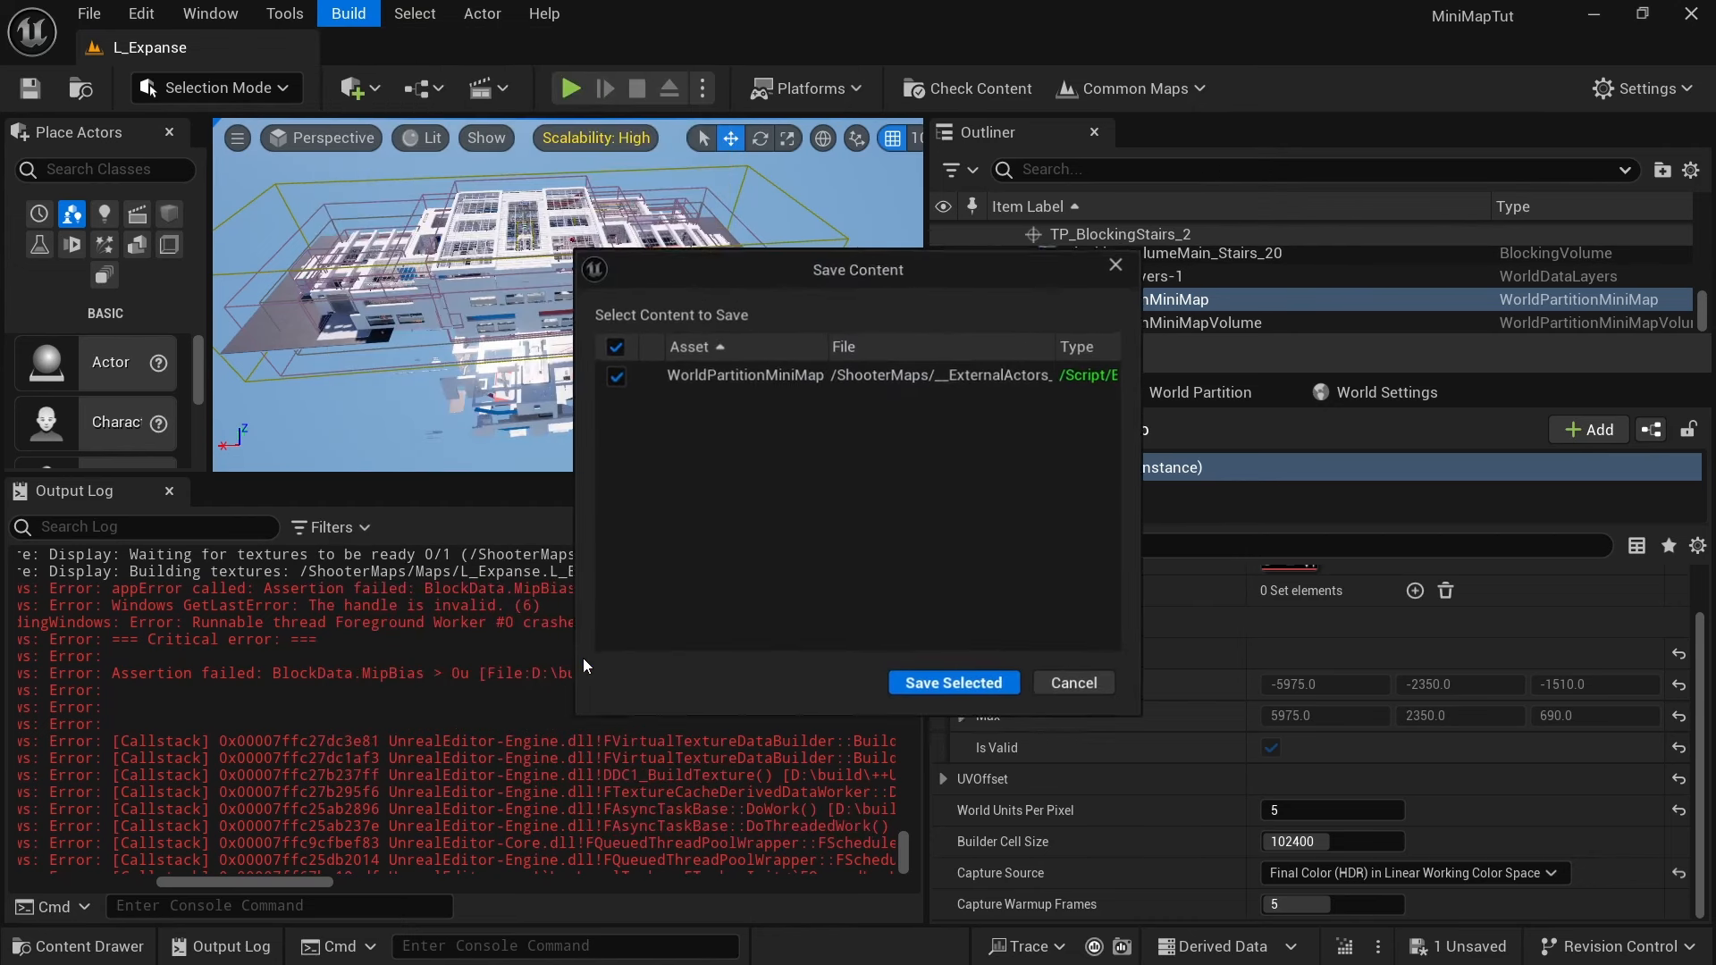
{"action": "left_click", "coordinate": [953, 687]}
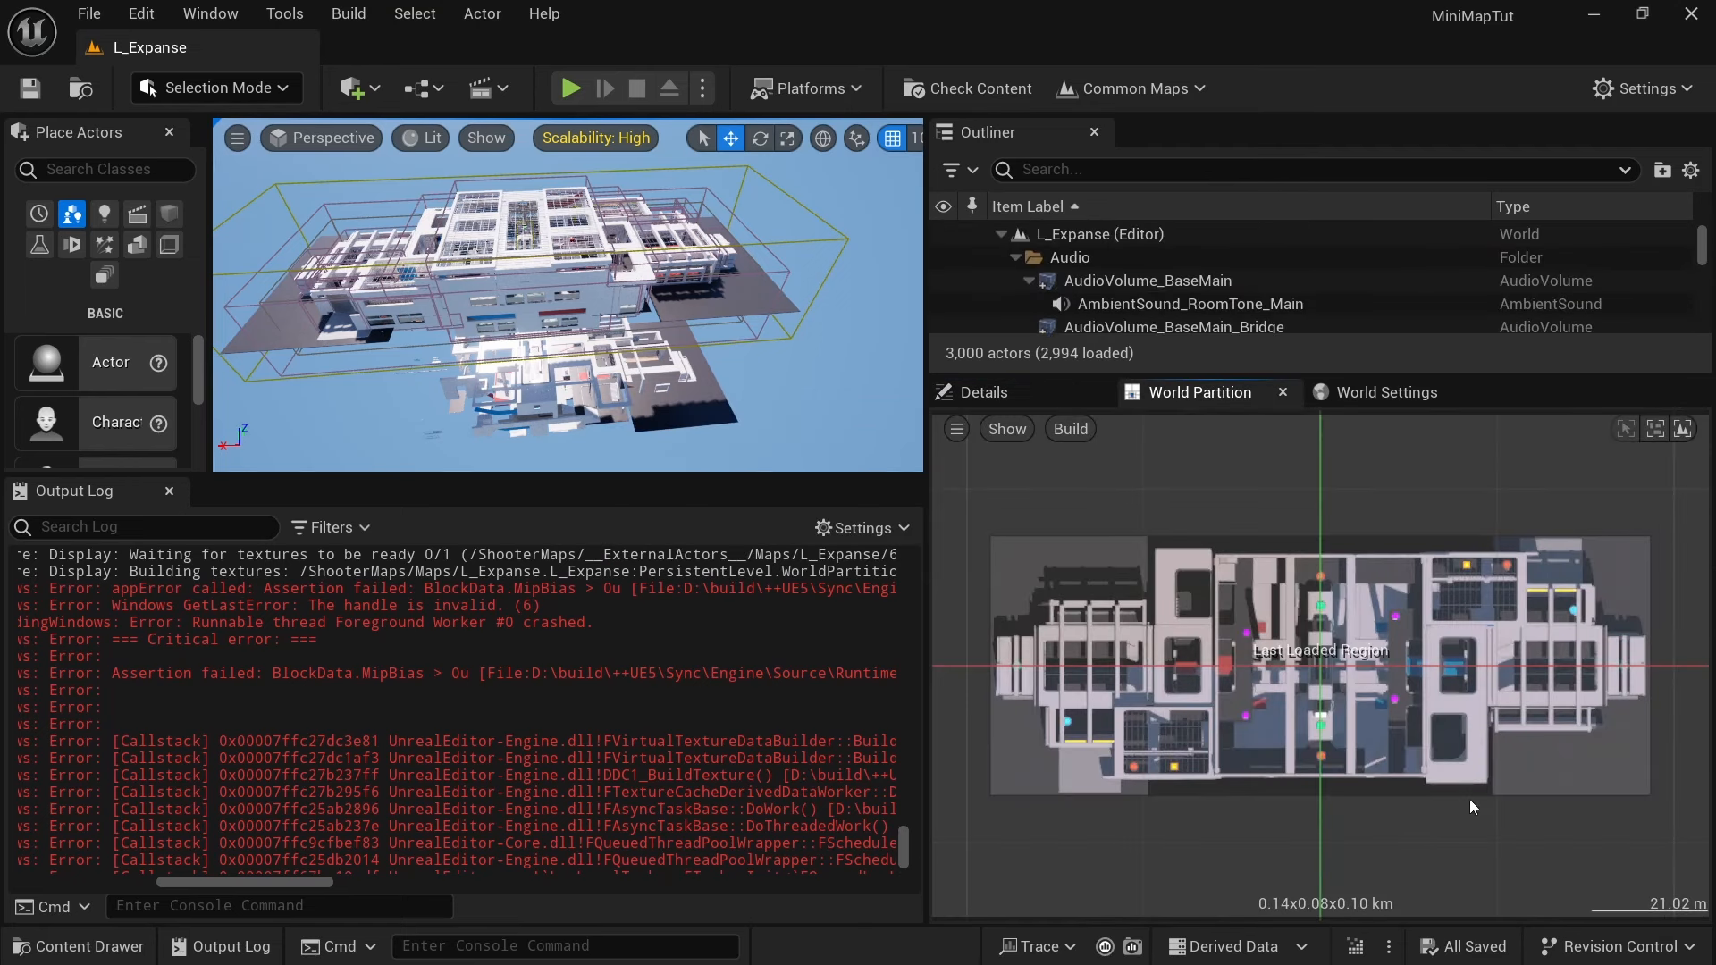
Step: Examine the rebuilt minimap of the building up close and as a whole in the World Partition map
{"action": "scroll", "coordinate": [1269, 677], "scroll_direction": "up", "scroll_amount": 2}
{"action": "scroll", "coordinate": [1350, 625], "scroll_direction": "up", "scroll_amount": 2}
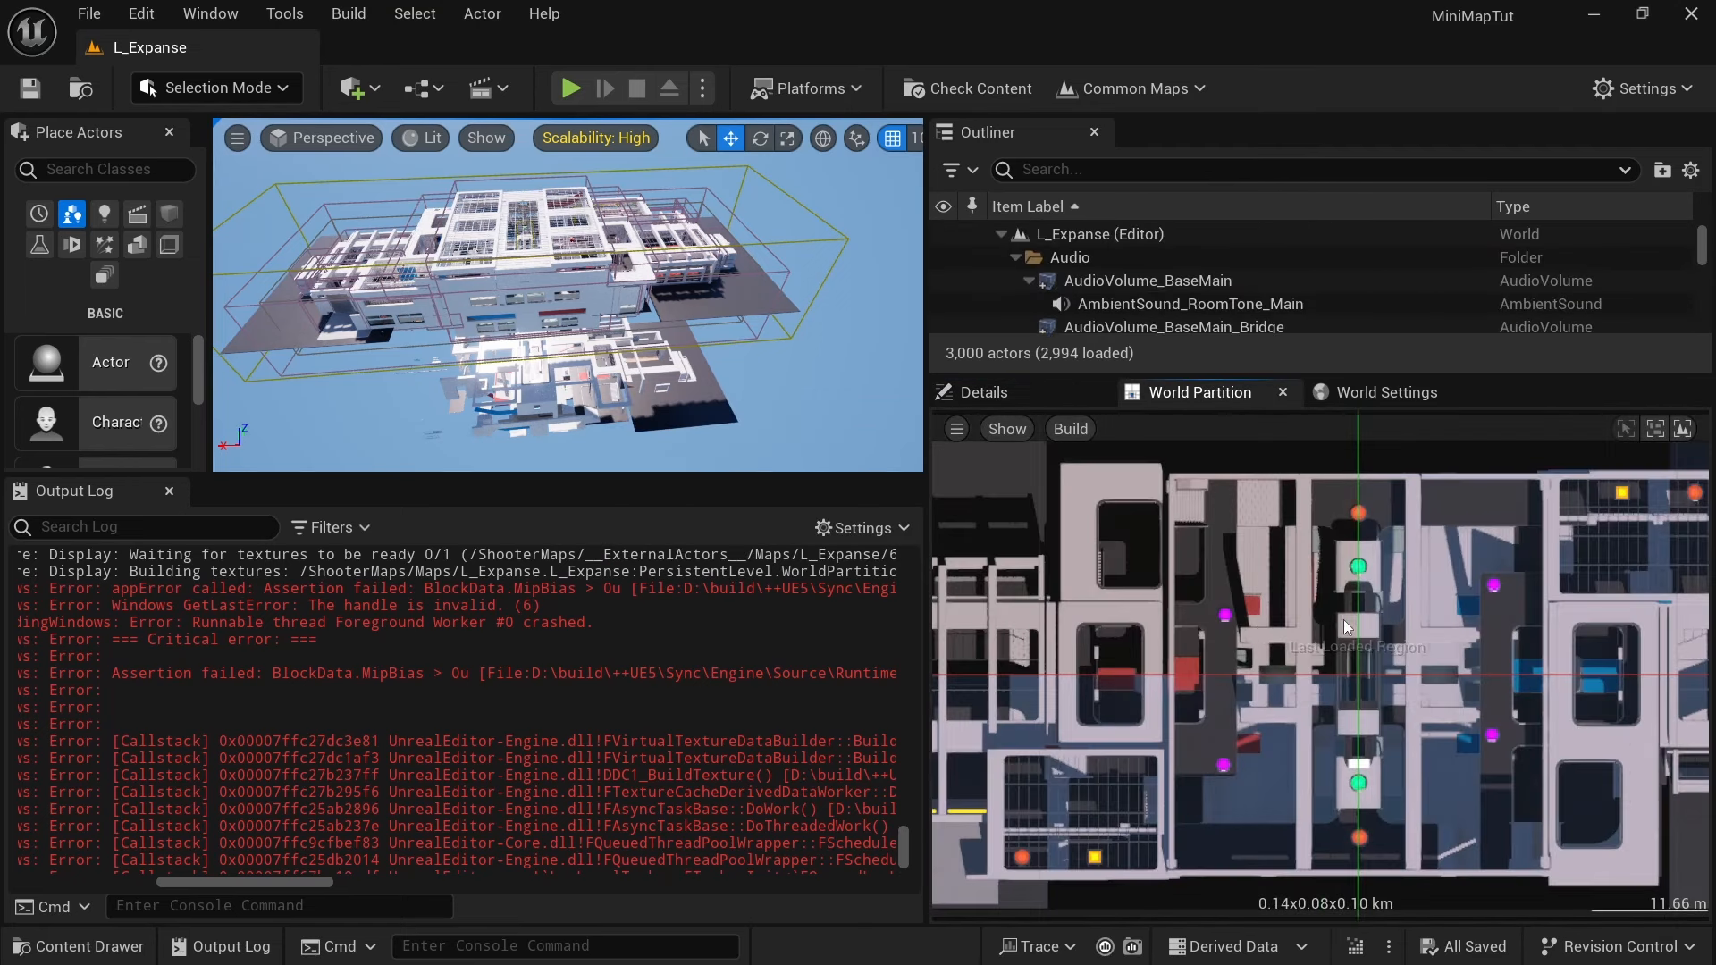
{"action": "scroll", "coordinate": [1248, 609], "scroll_direction": "up", "scroll_amount": 4}
{"action": "scroll", "coordinate": [1246, 602], "scroll_direction": "down", "scroll_amount": 4}
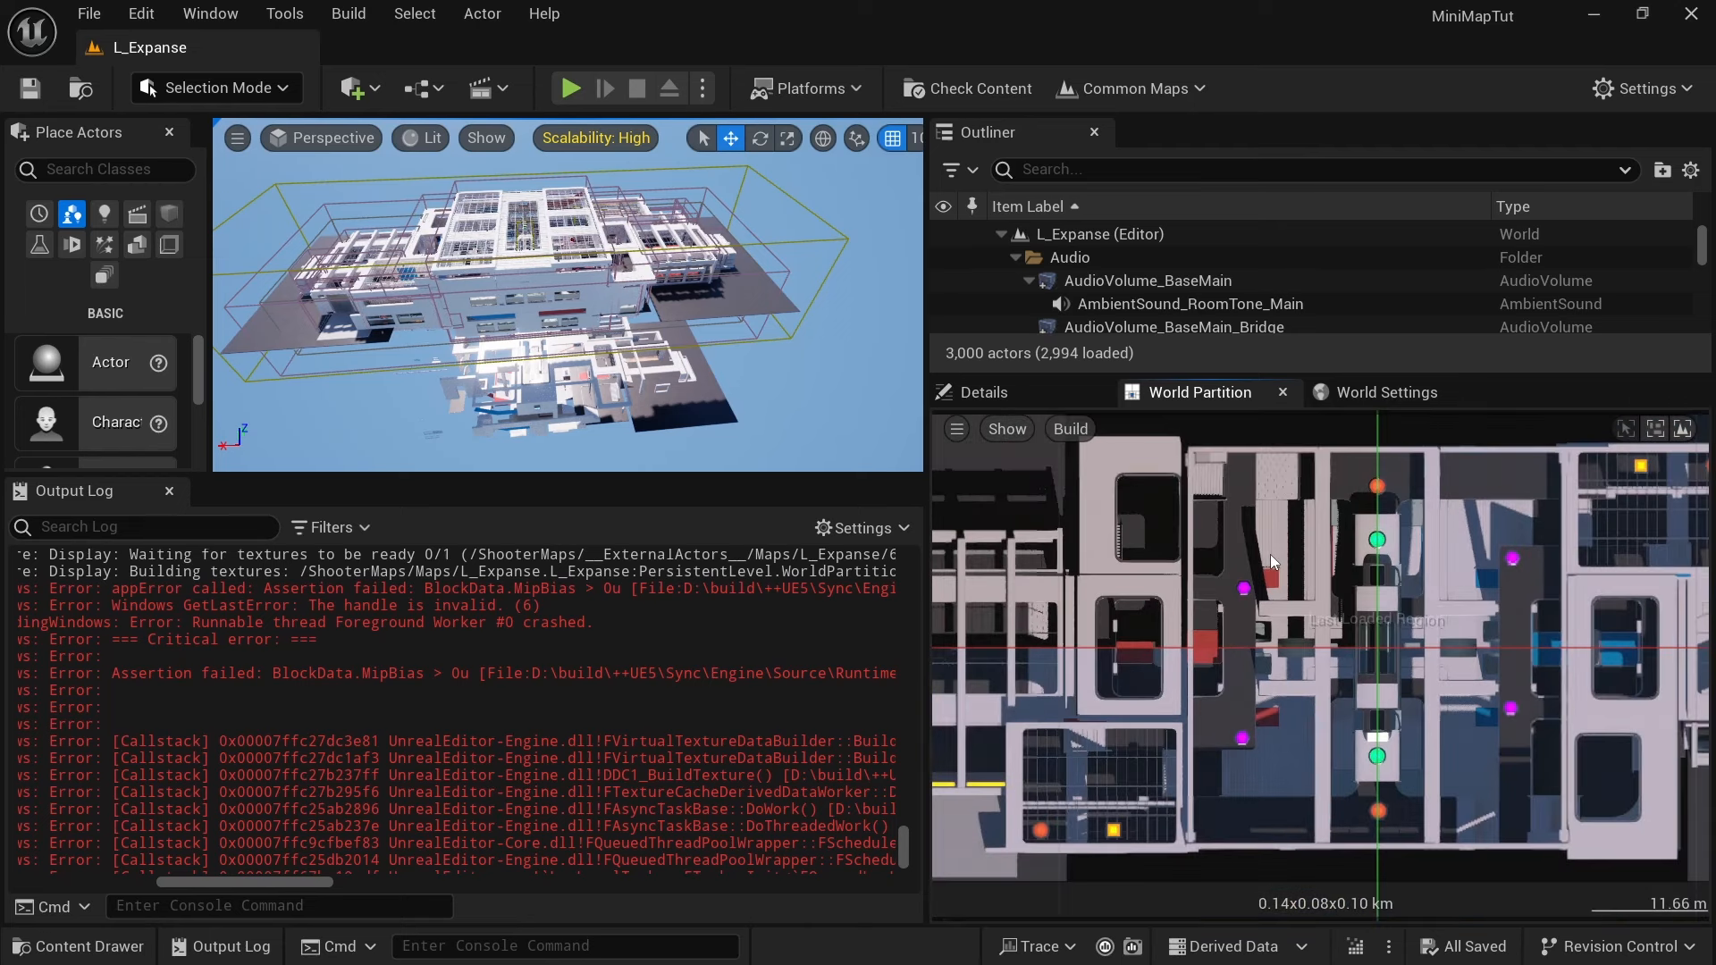
{"action": "scroll", "coordinate": [1429, 565], "scroll_direction": "down", "scroll_amount": 2}
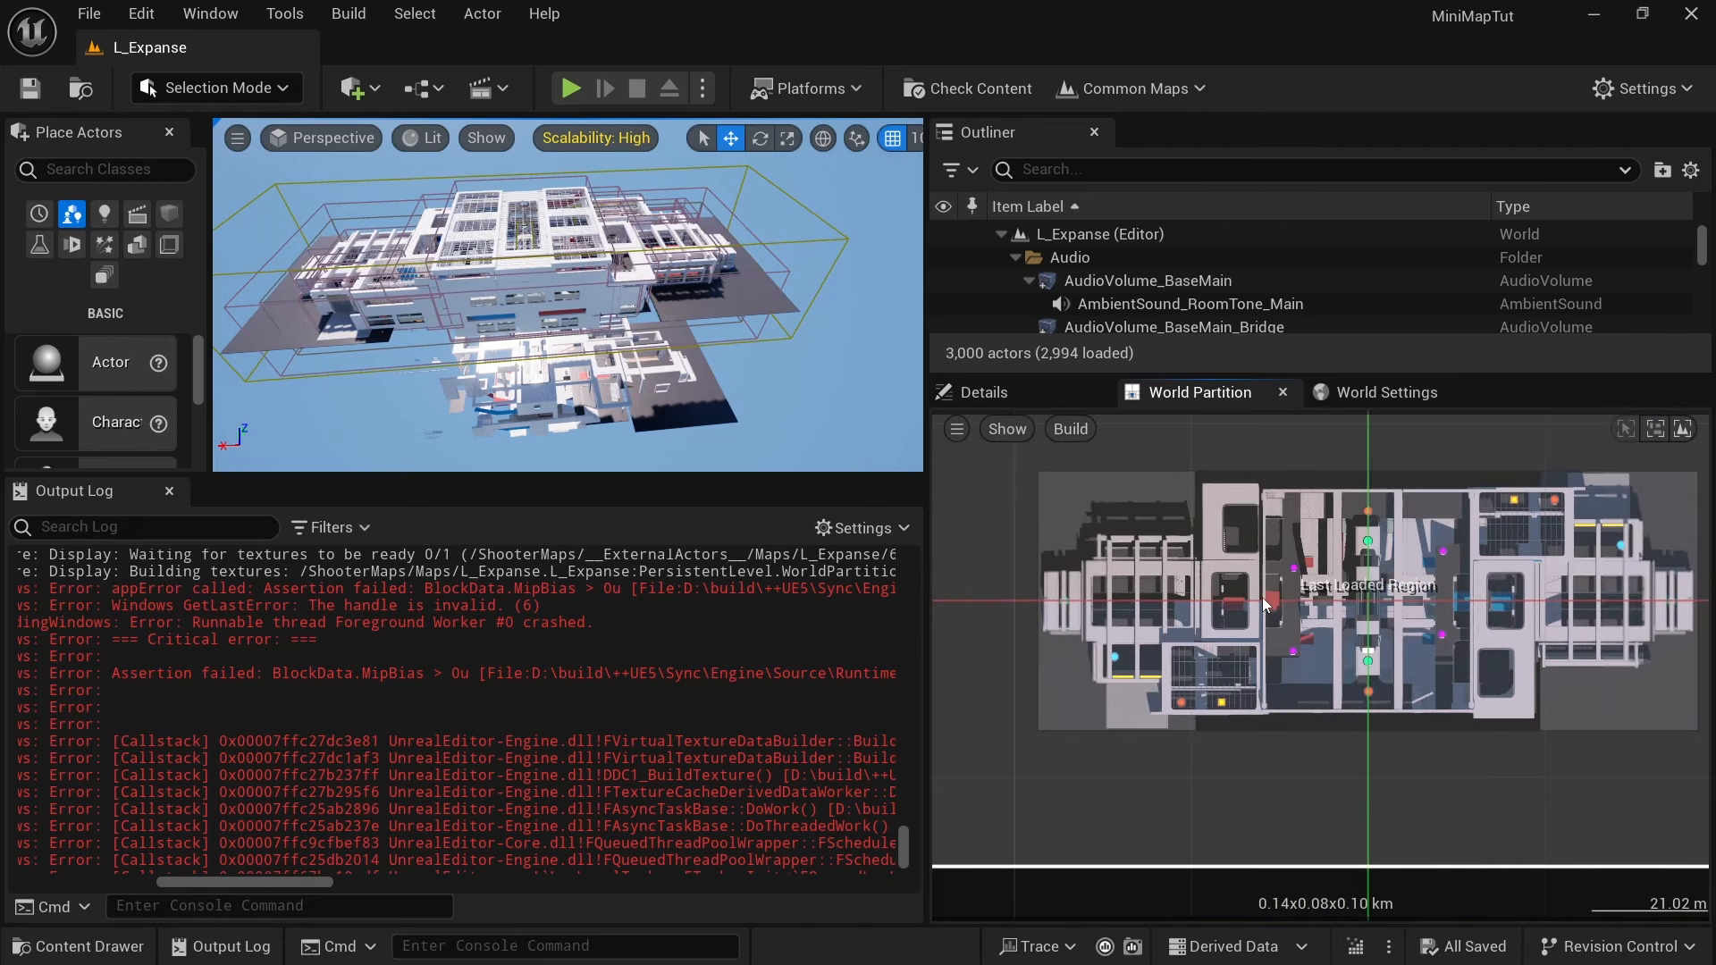
{"action": "right_click_drag", "start_coordinate": [1464, 749], "coordinate": [1304, 762]}
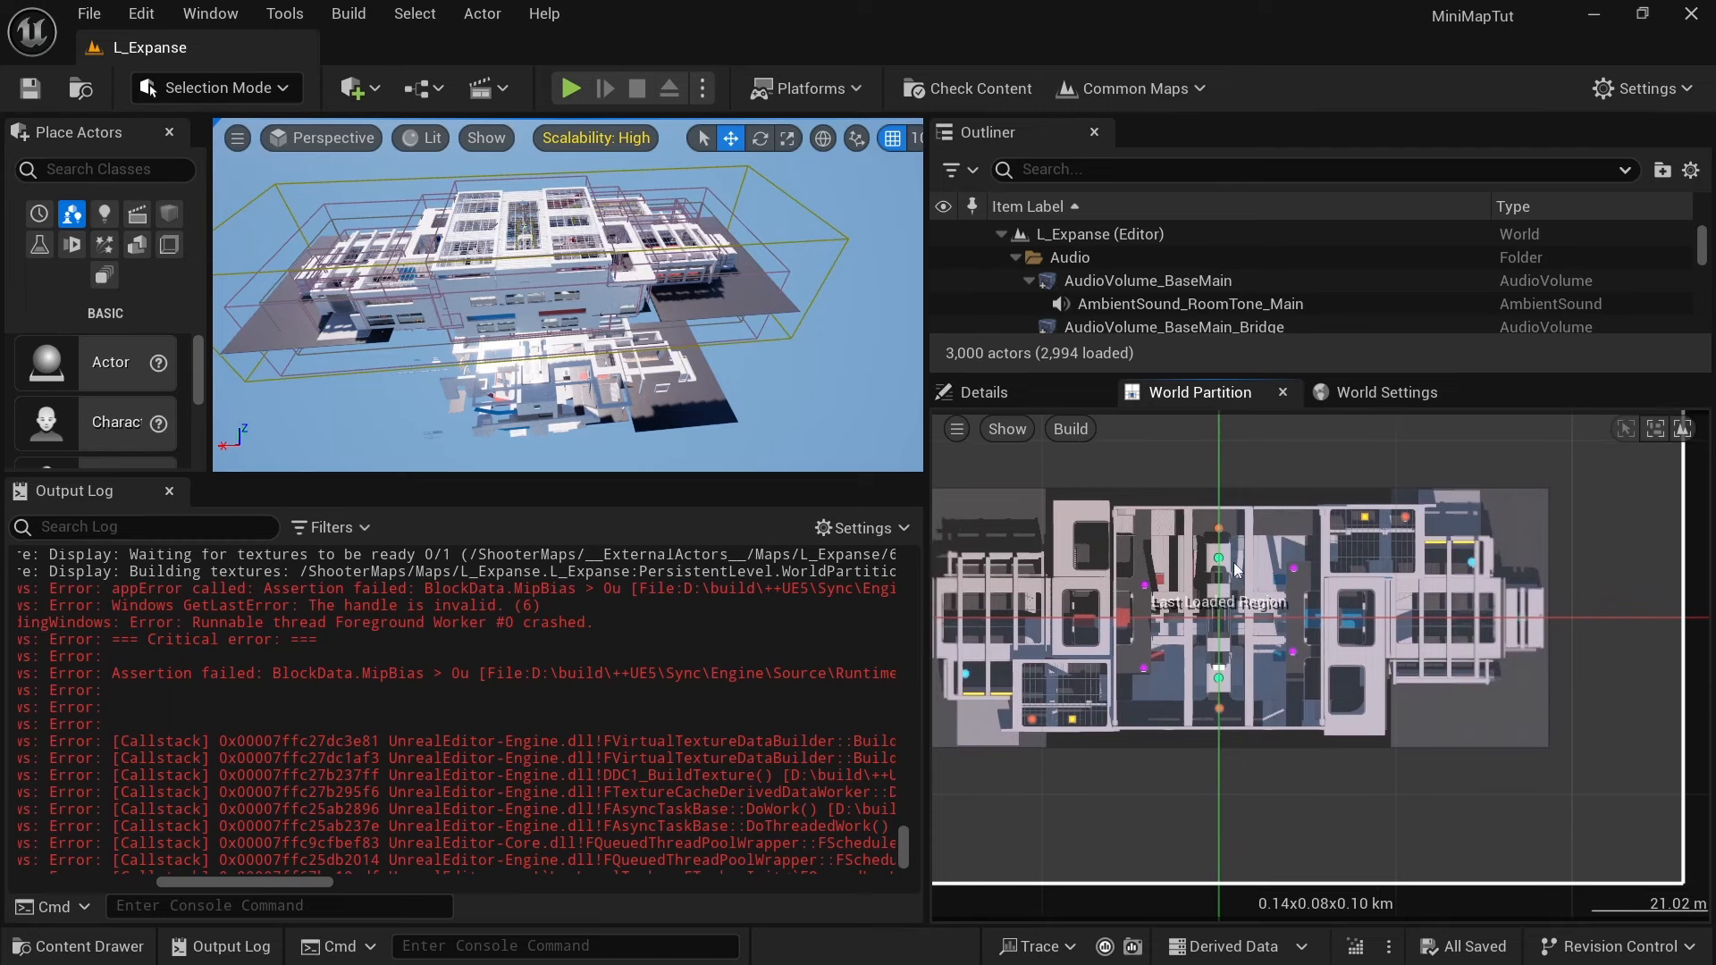
{"action": "middle_click_drag", "start_coordinate": [1220, 616], "coordinate": [1547, 619]}
{"action": "scroll", "coordinate": [1419, 562], "scroll_direction": "down", "scroll_amount": 4}
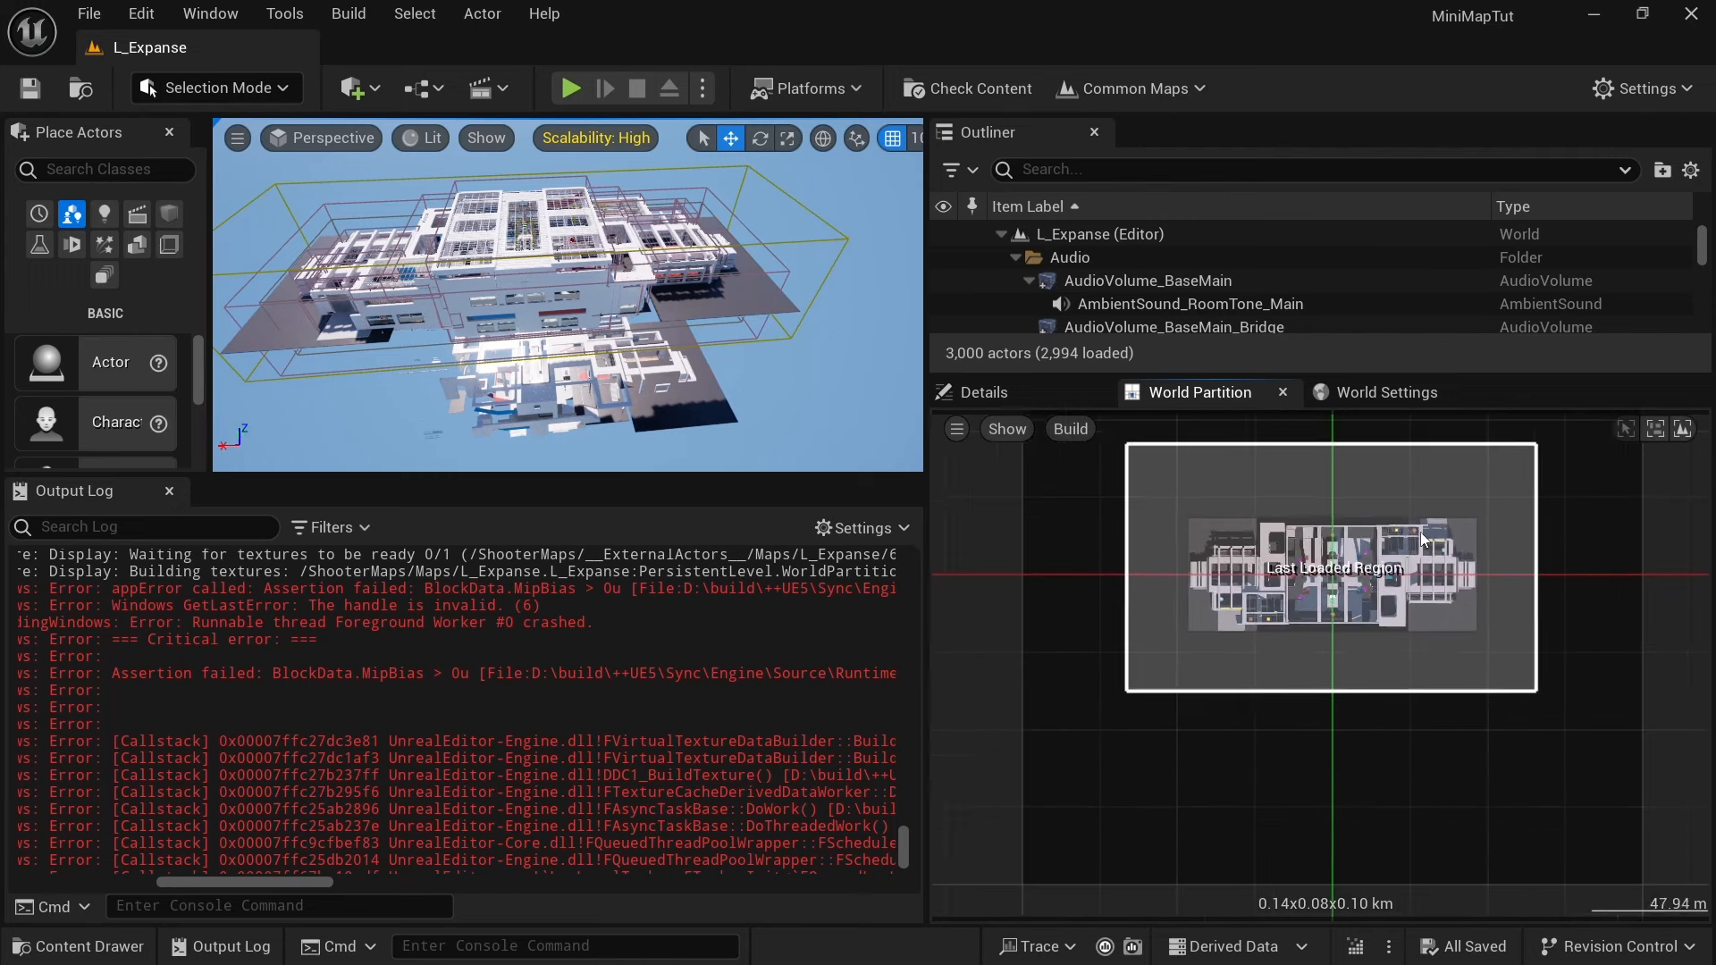
Step: Turn on the grid cell coordinates in the World Partition map
{"action": "left_click", "coordinate": [1059, 433]}
{"action": "left_click", "coordinate": [1064, 434]}
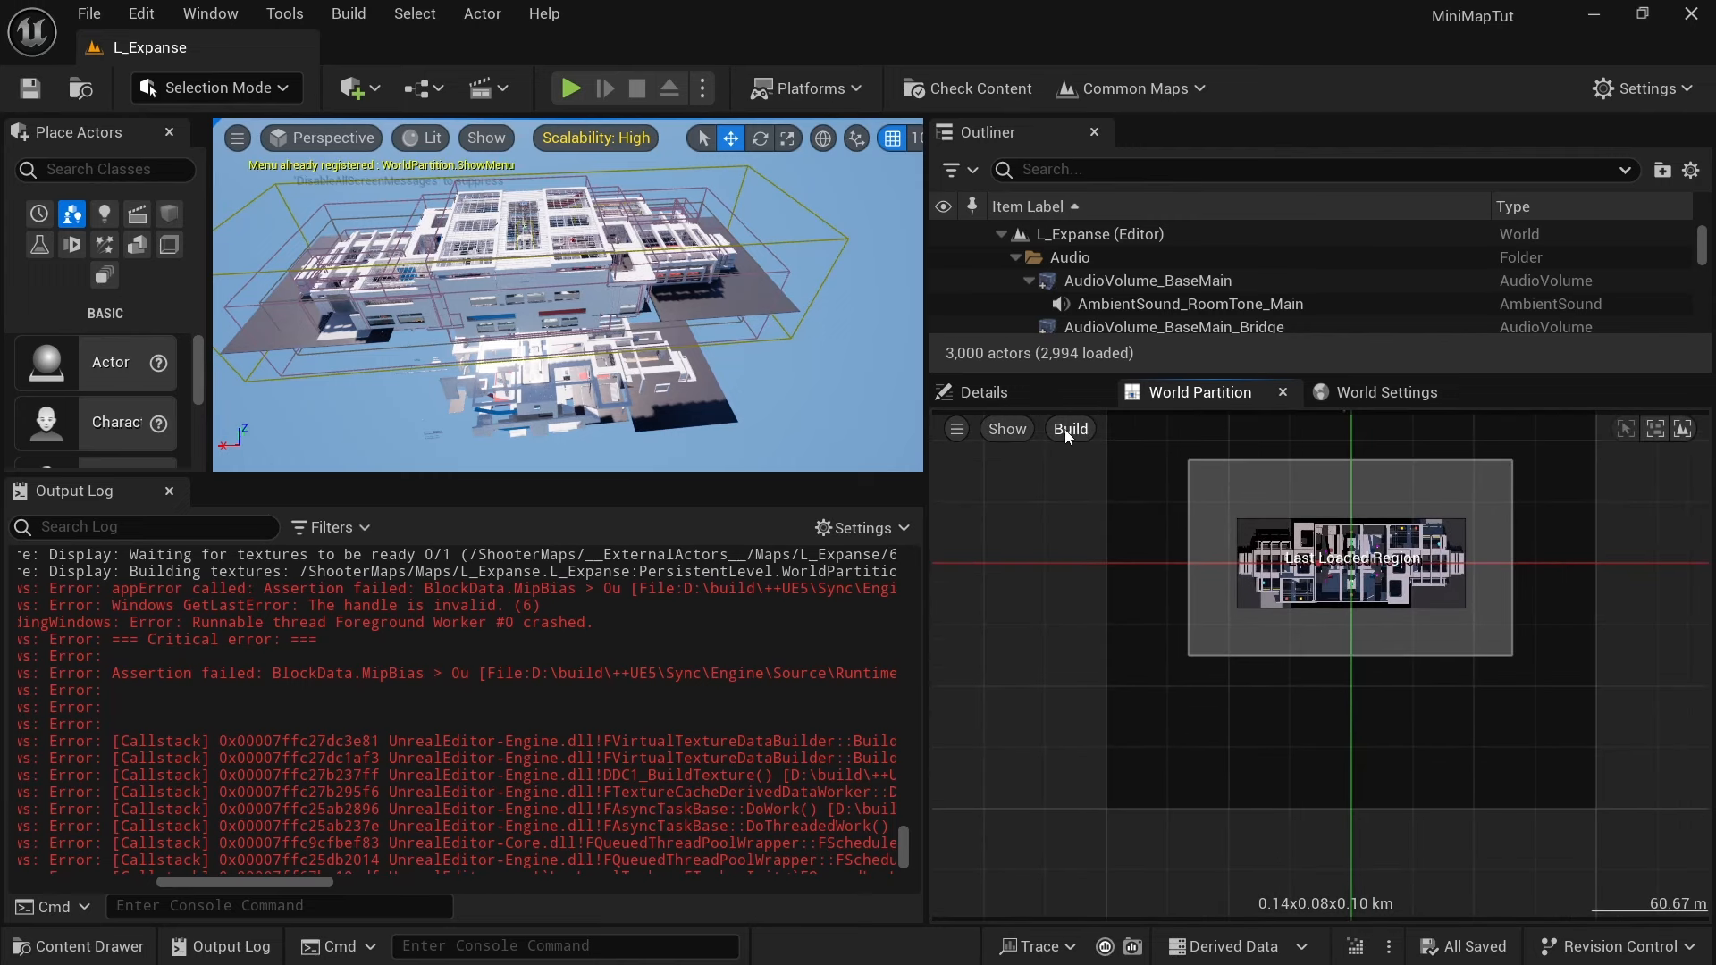
{"action": "left_click", "coordinate": [1009, 431]}
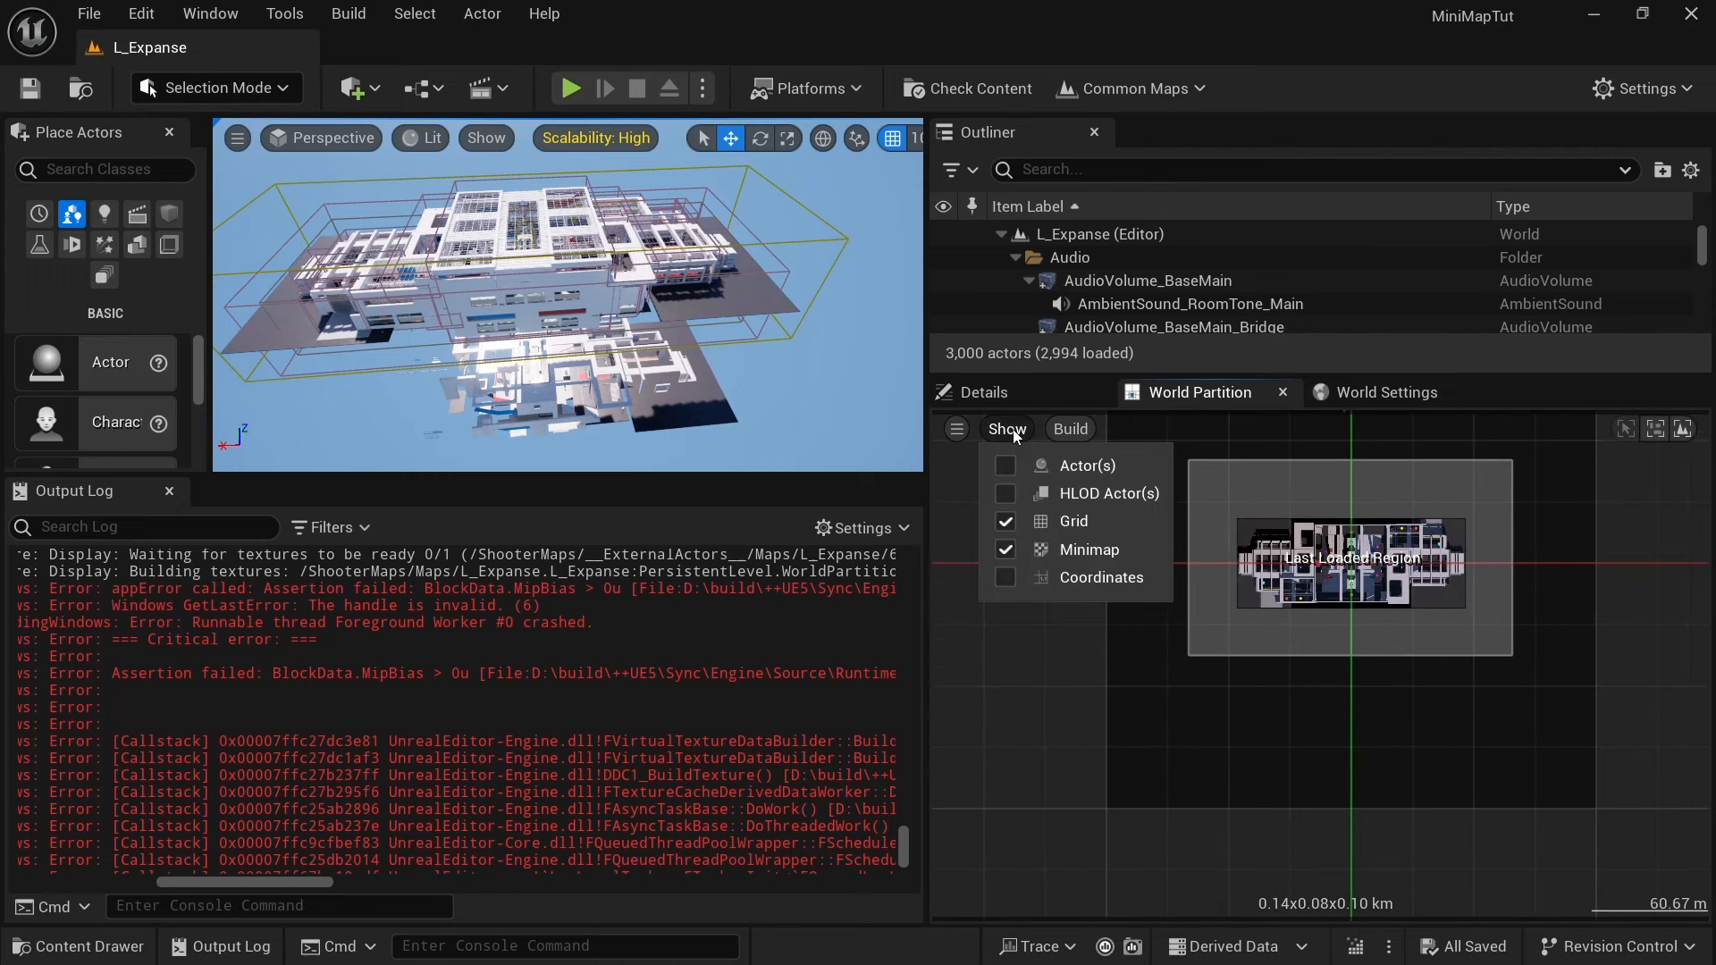
{"action": "left_click", "coordinate": [1005, 578]}
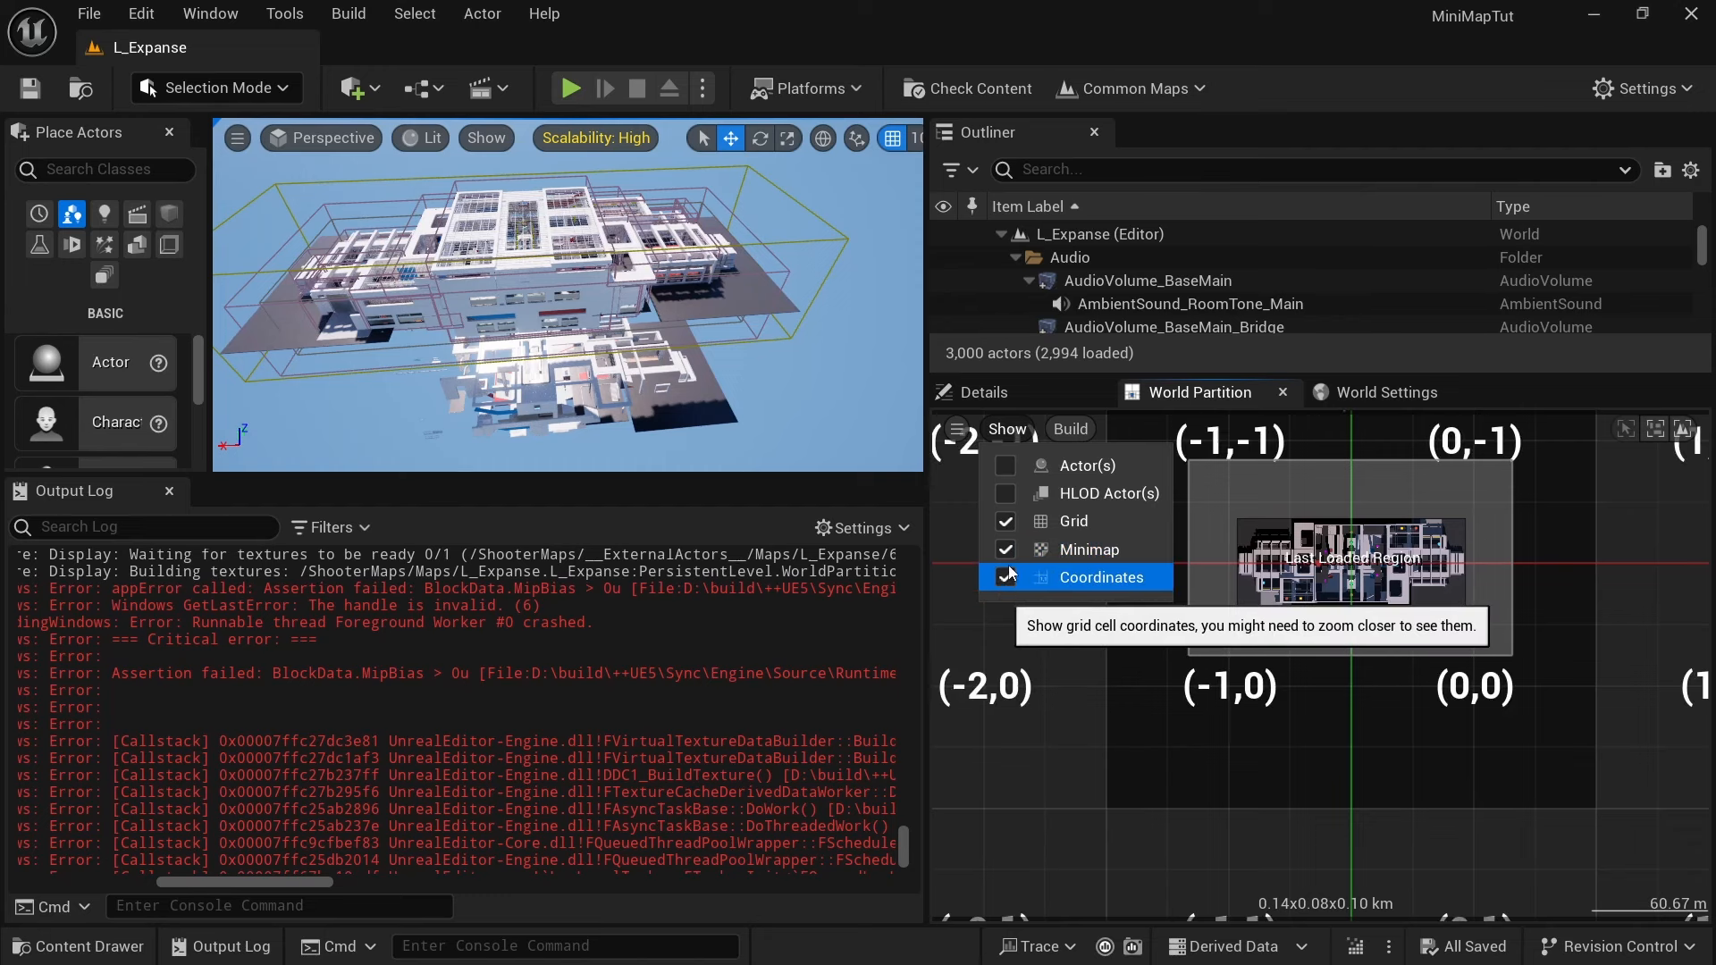
{"action": "left_click", "coordinate": [1286, 558]}
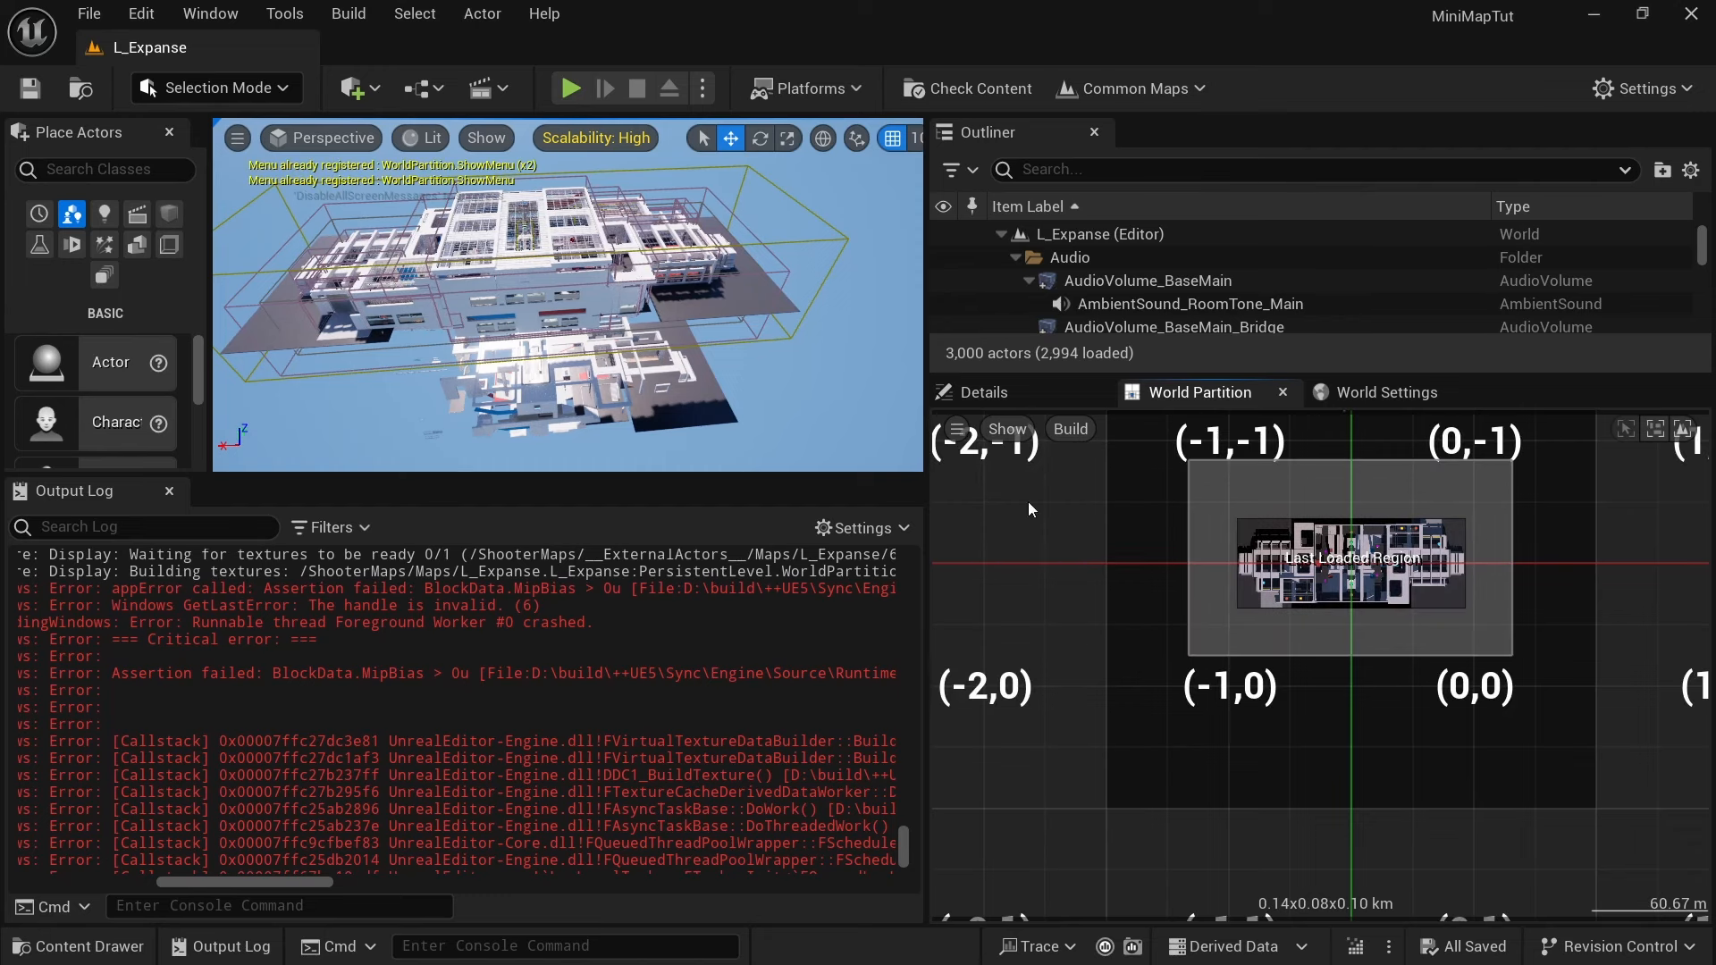
{"action": "left_click", "coordinate": [1008, 430]}
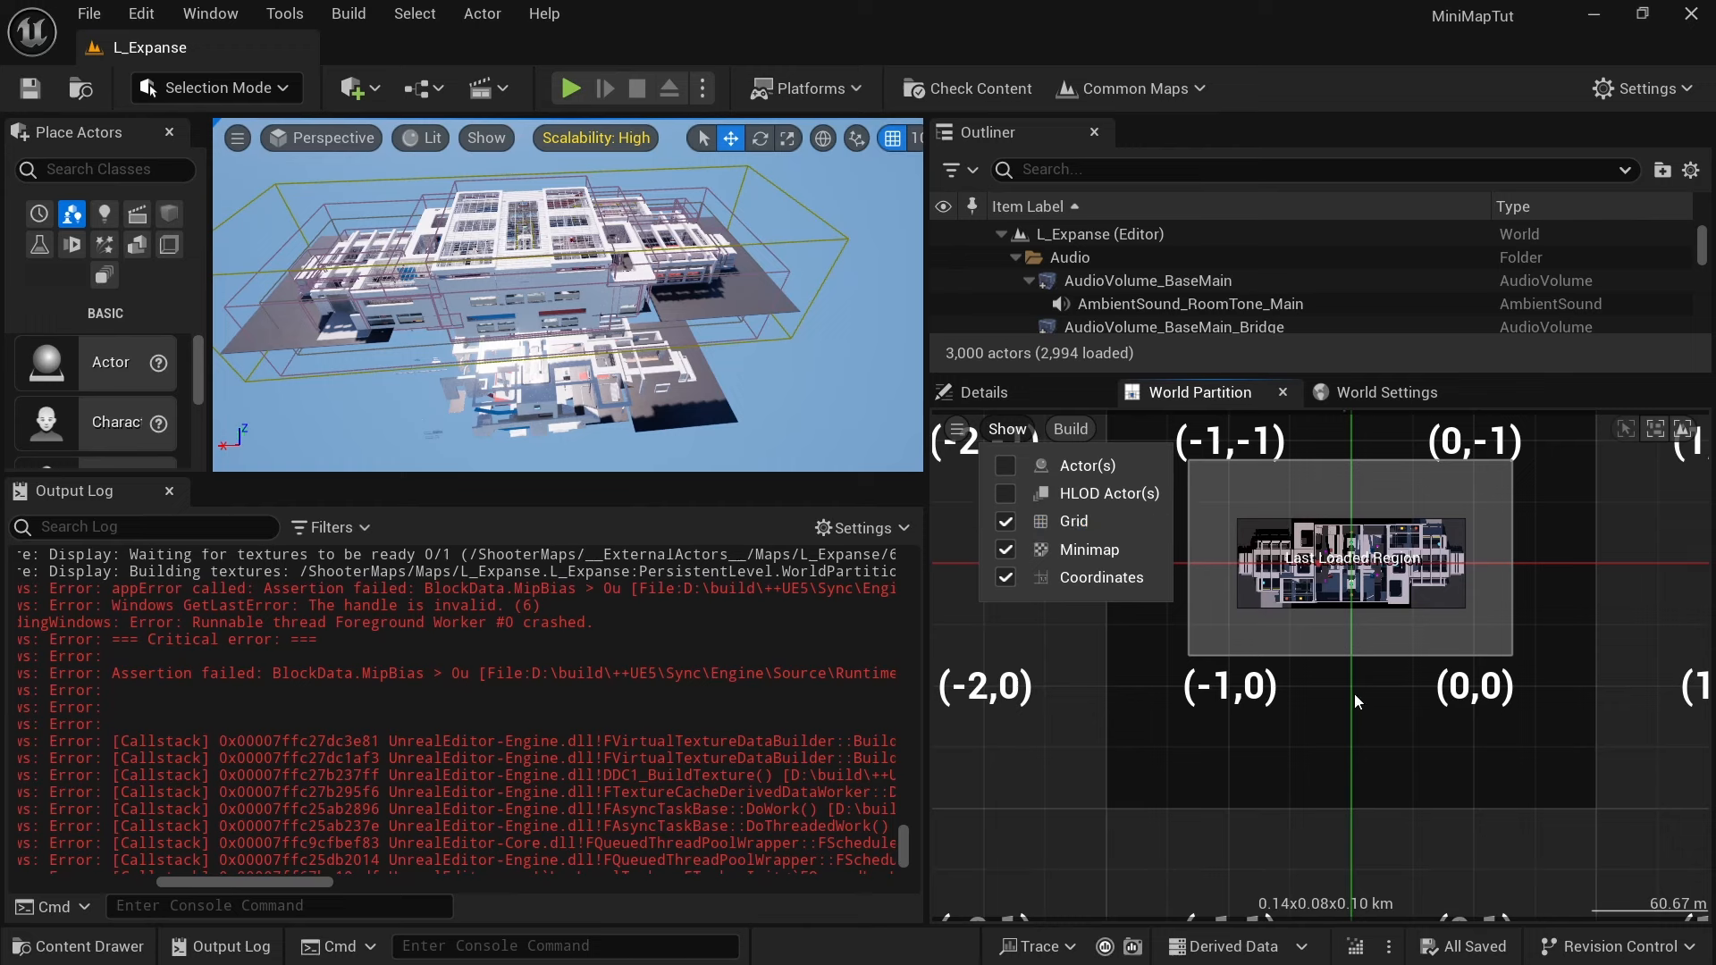
{"action": "middle_click_drag", "start_coordinate": [1352, 744], "coordinate": [1596, 747]}
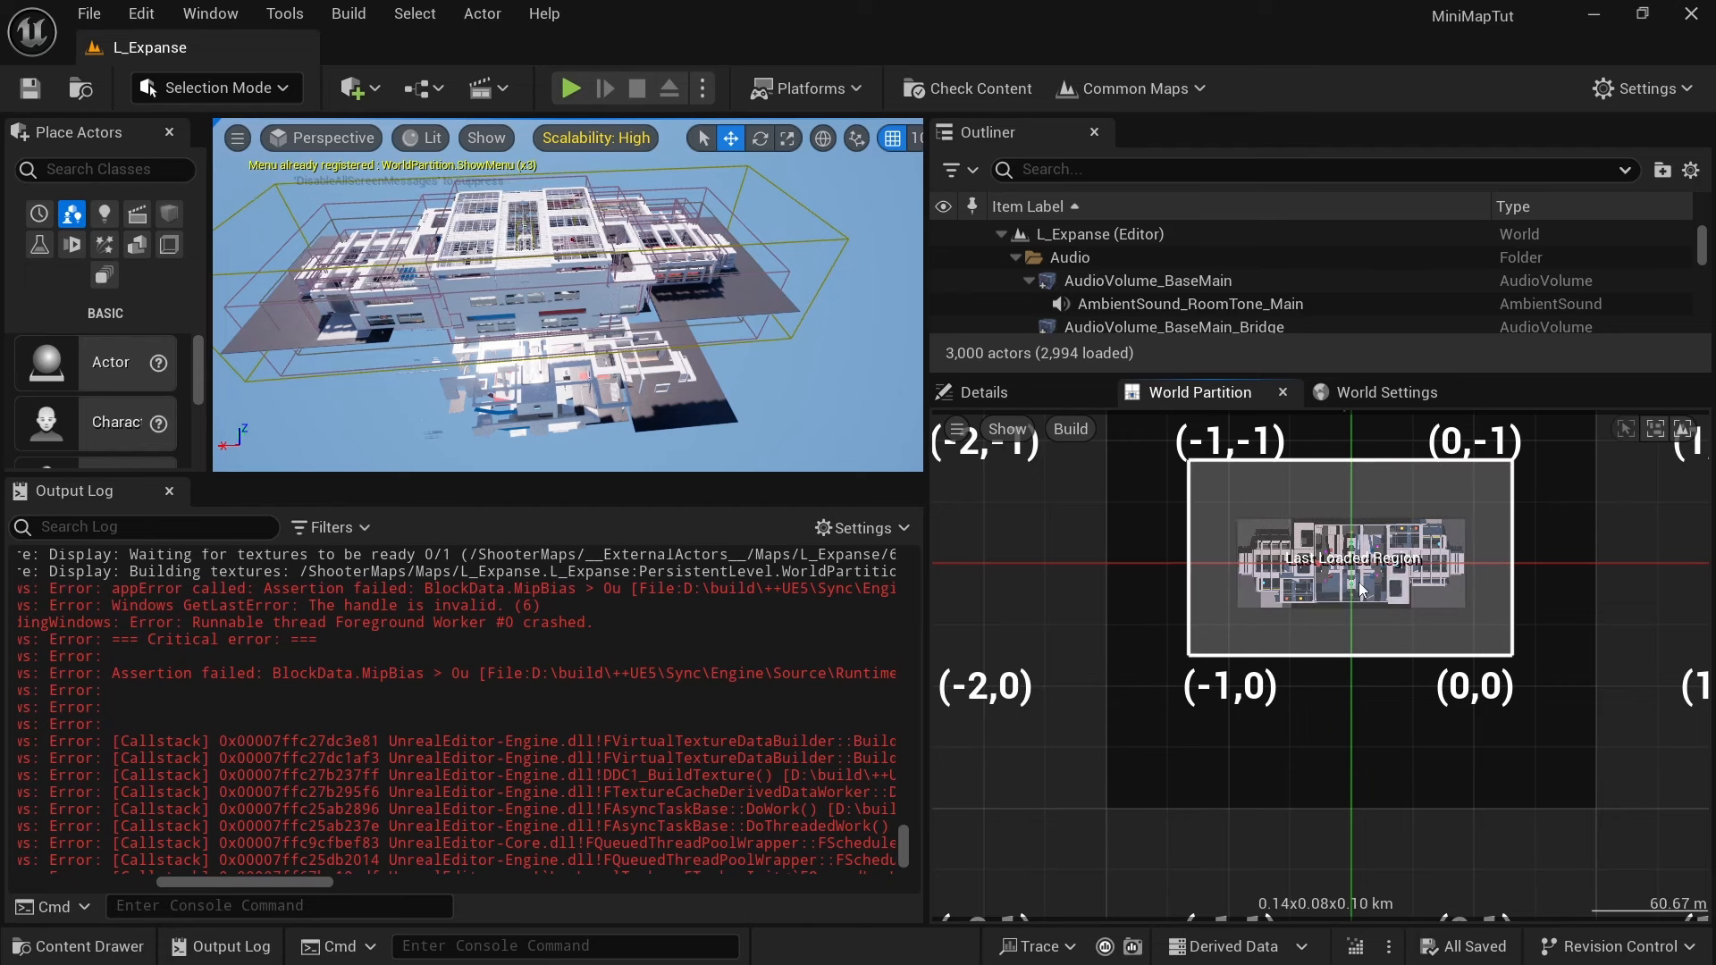
Step: Enable Preview Grids in the World Settings and compare the level seen from above with the World Partition map
{"action": "left_click", "coordinate": [1367, 392]}
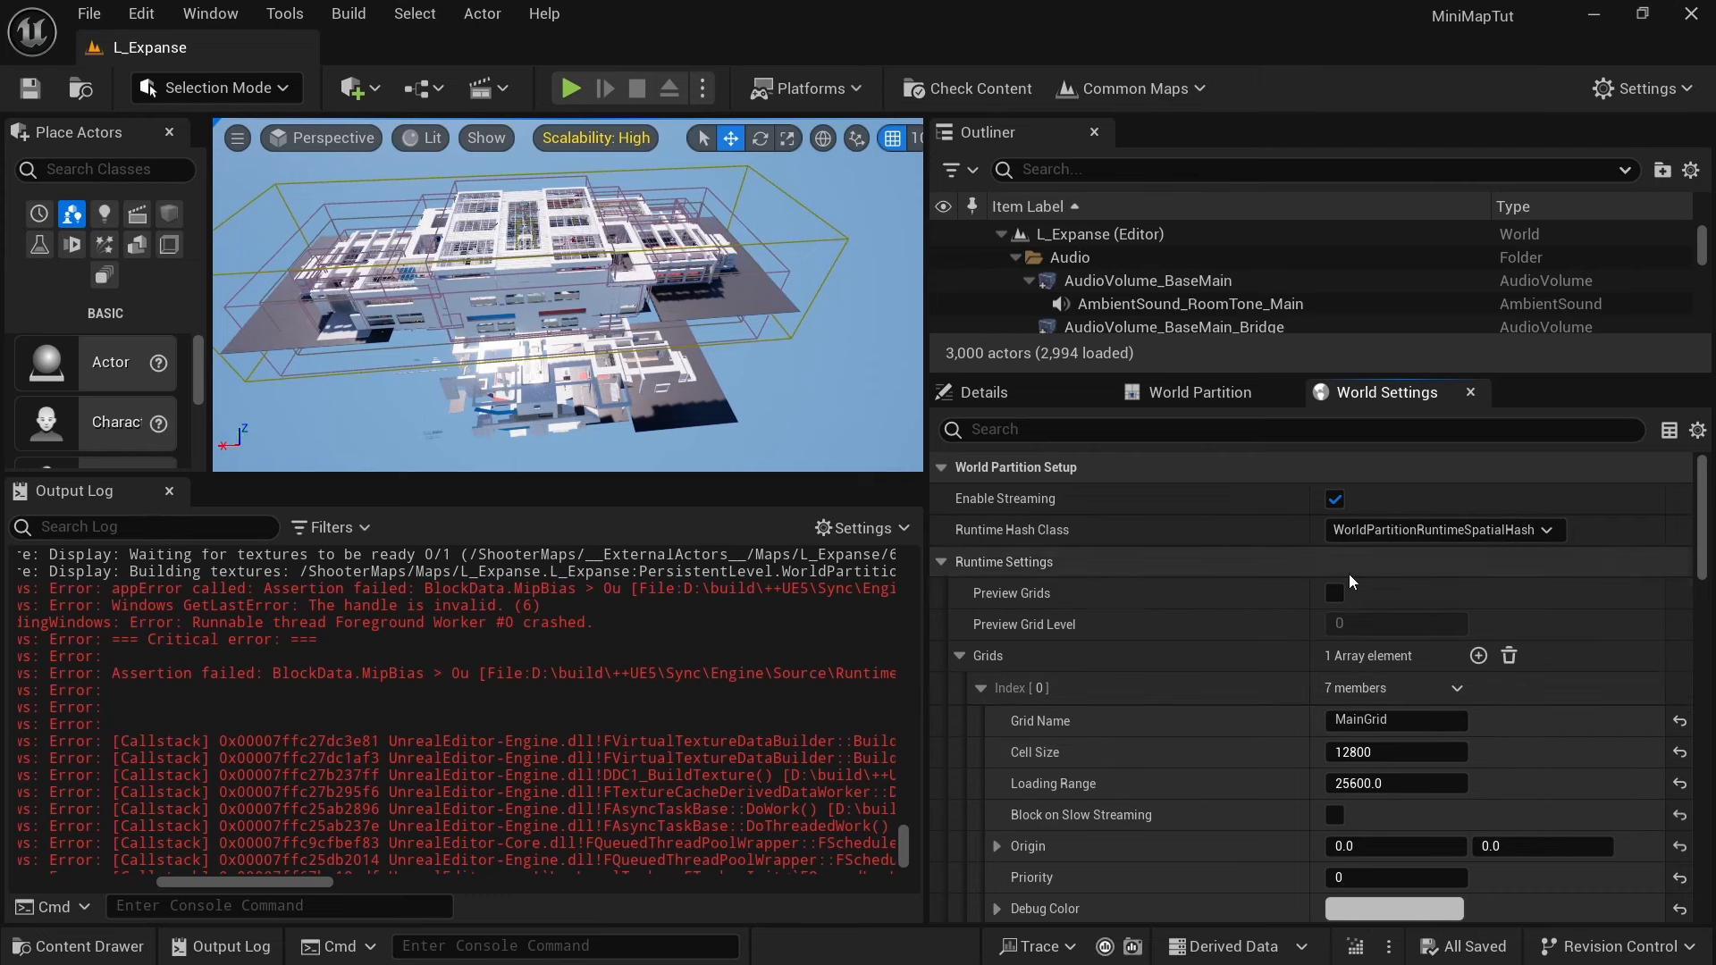
{"action": "left_click", "coordinate": [1335, 594]}
{"action": "right_click_drag", "start_coordinate": [572, 286], "coordinate": [572, 384]}
{"action": "left_click", "coordinate": [1199, 392]}
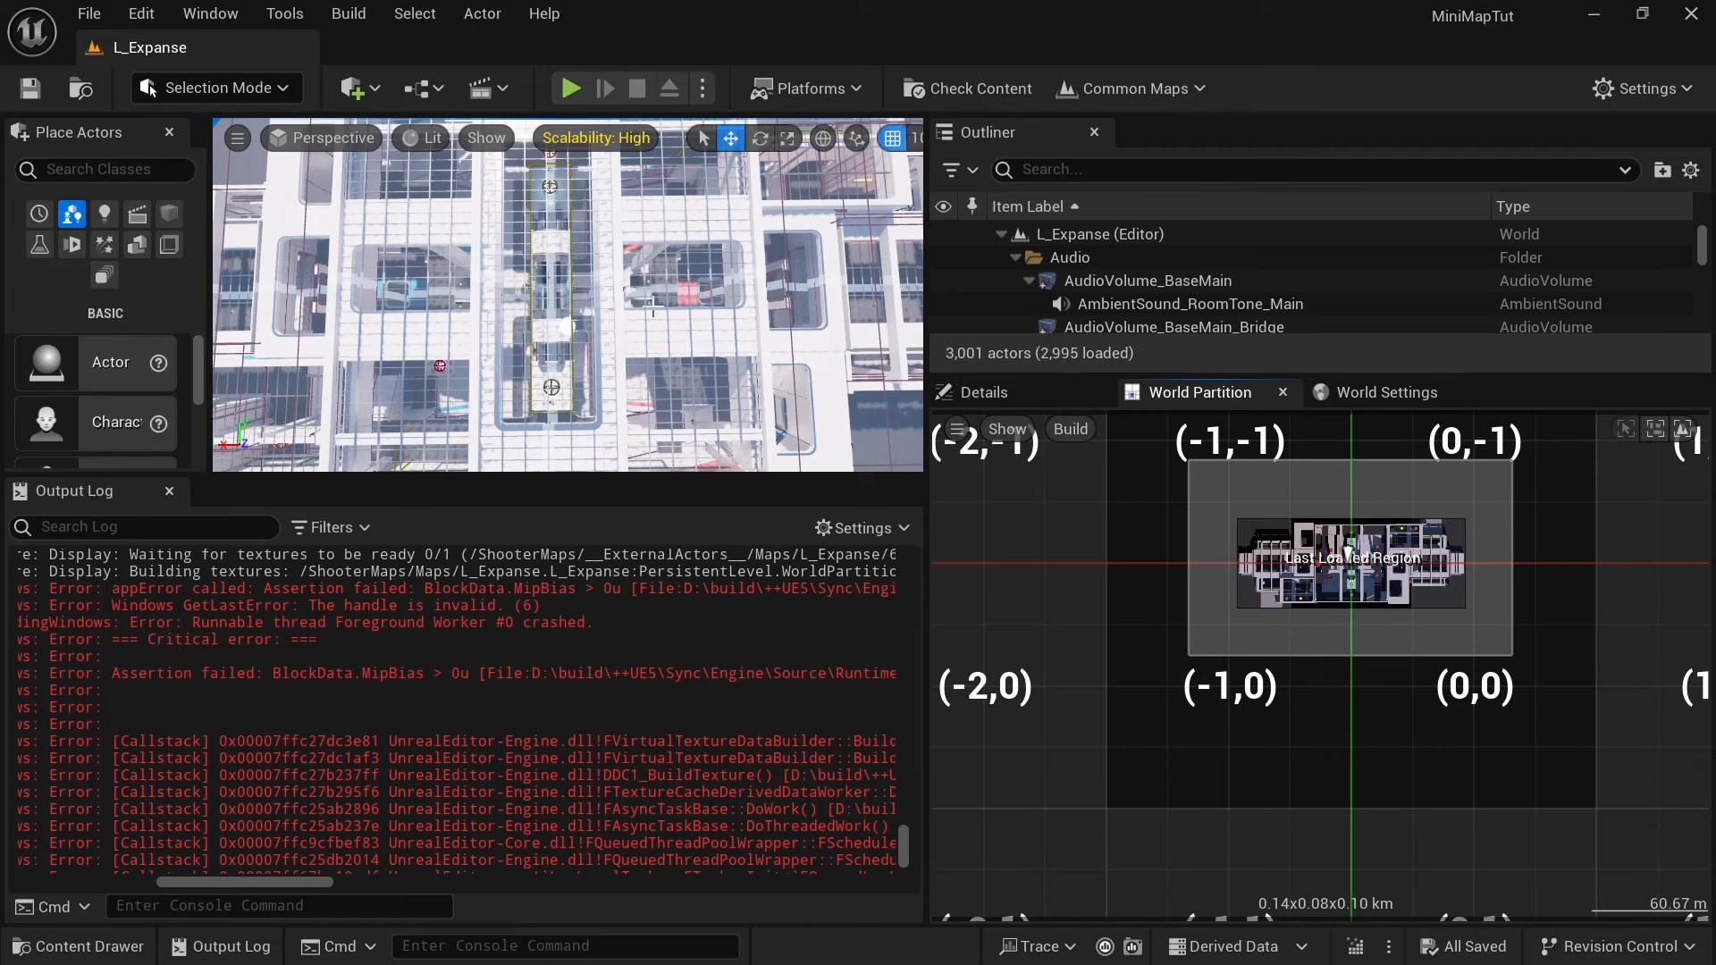
{"action": "scroll", "coordinate": [584, 248], "scroll_direction": "down", "scroll_amount": 4}
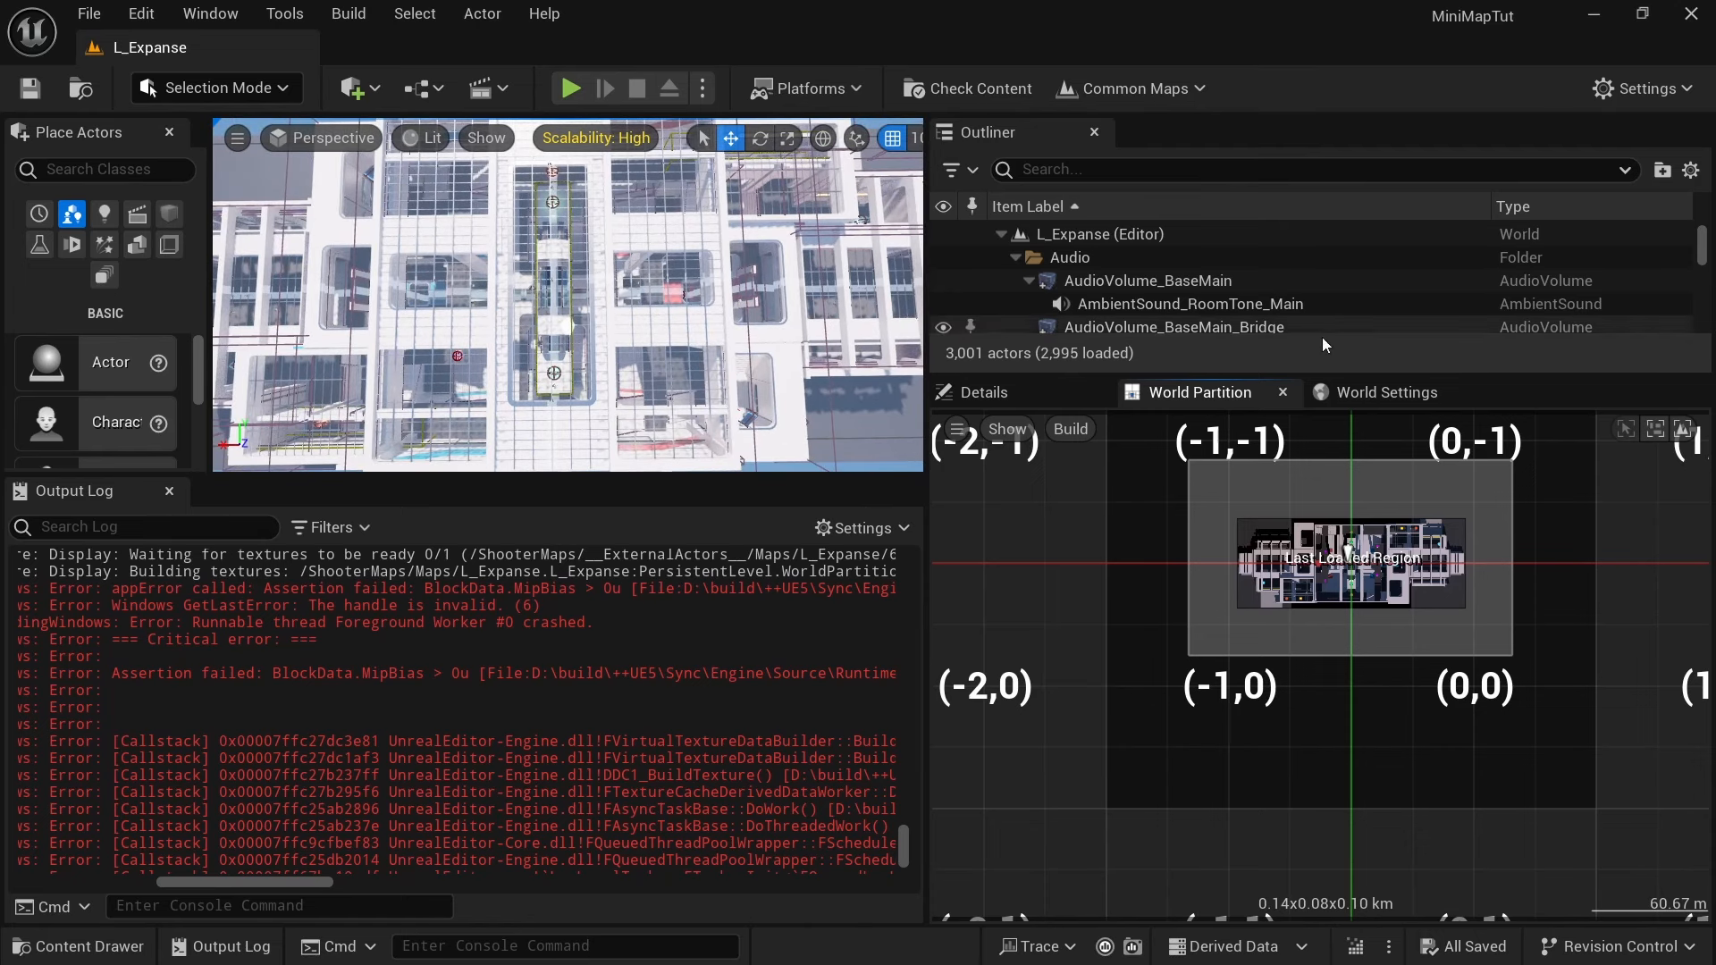
Step: Select the WorldPartitionMiniMap actor, show its details and make the Outliner slightly taller
{"action": "scroll", "coordinate": [1519, 532], "scroll_direction": "down", "scroll_amount": 1}
{"action": "scroll", "coordinate": [1162, 286], "scroll_direction": "down", "scroll_amount": 10}
{"action": "left_click", "coordinate": [1129, 299]}
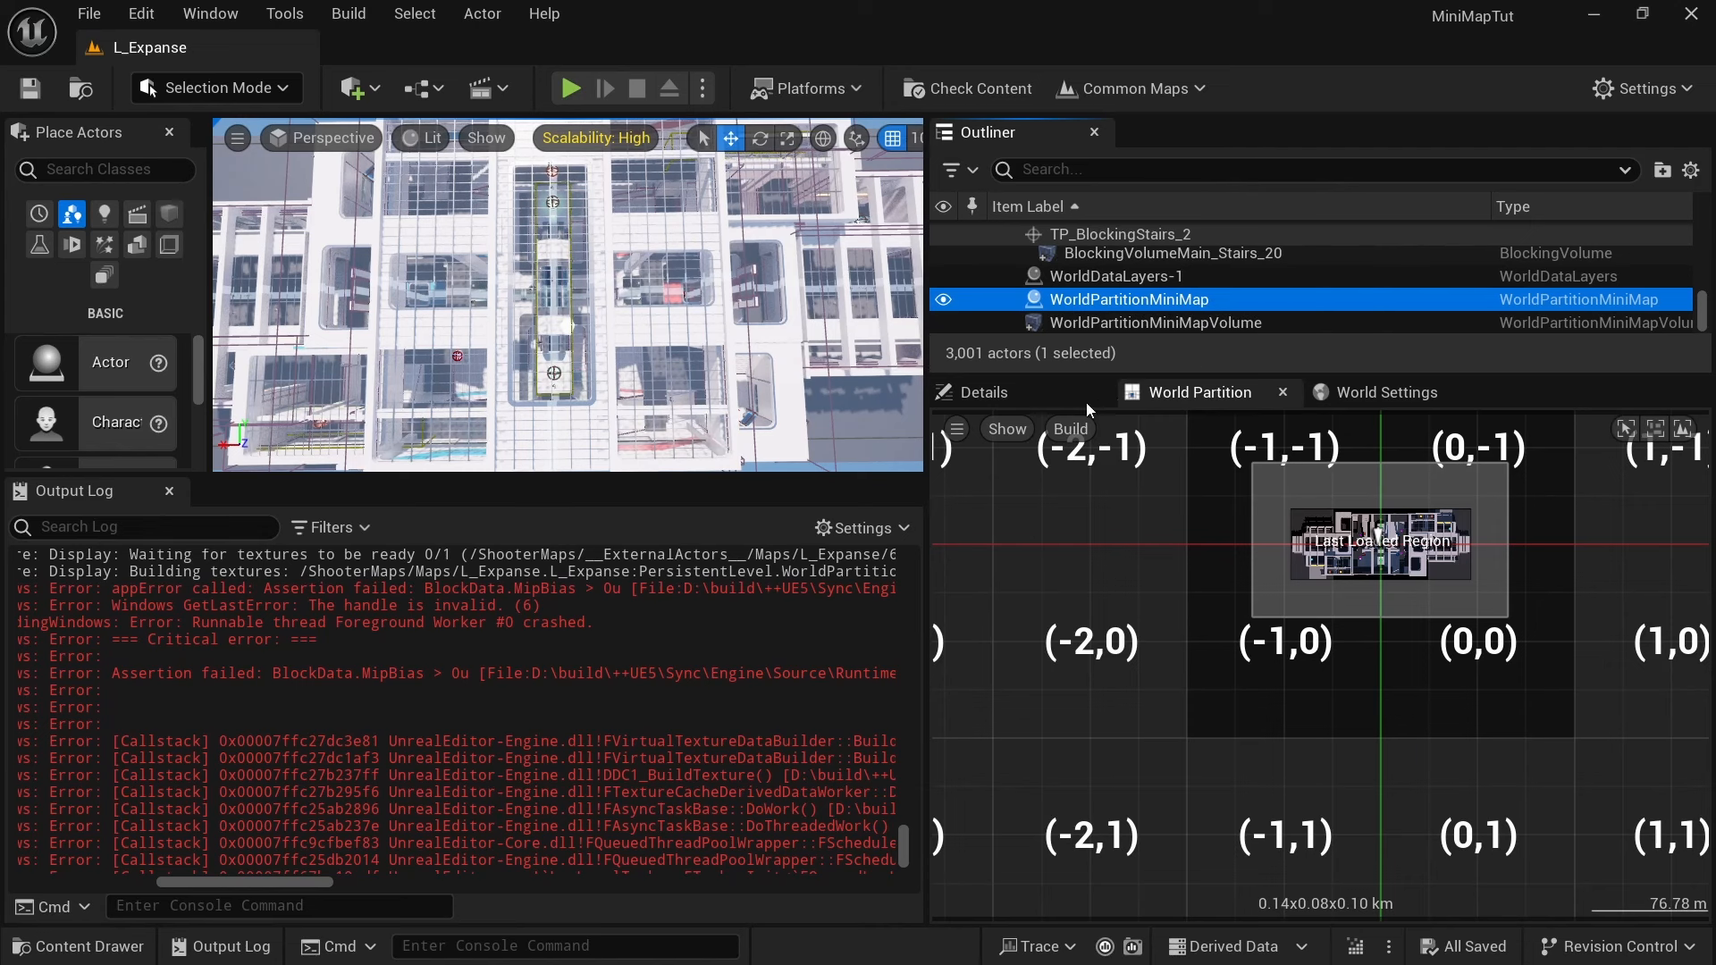
{"action": "left_click", "coordinate": [983, 392]}
{"action": "left_click_drag", "start_coordinate": [1082, 377], "coordinate": [1153, 420]}
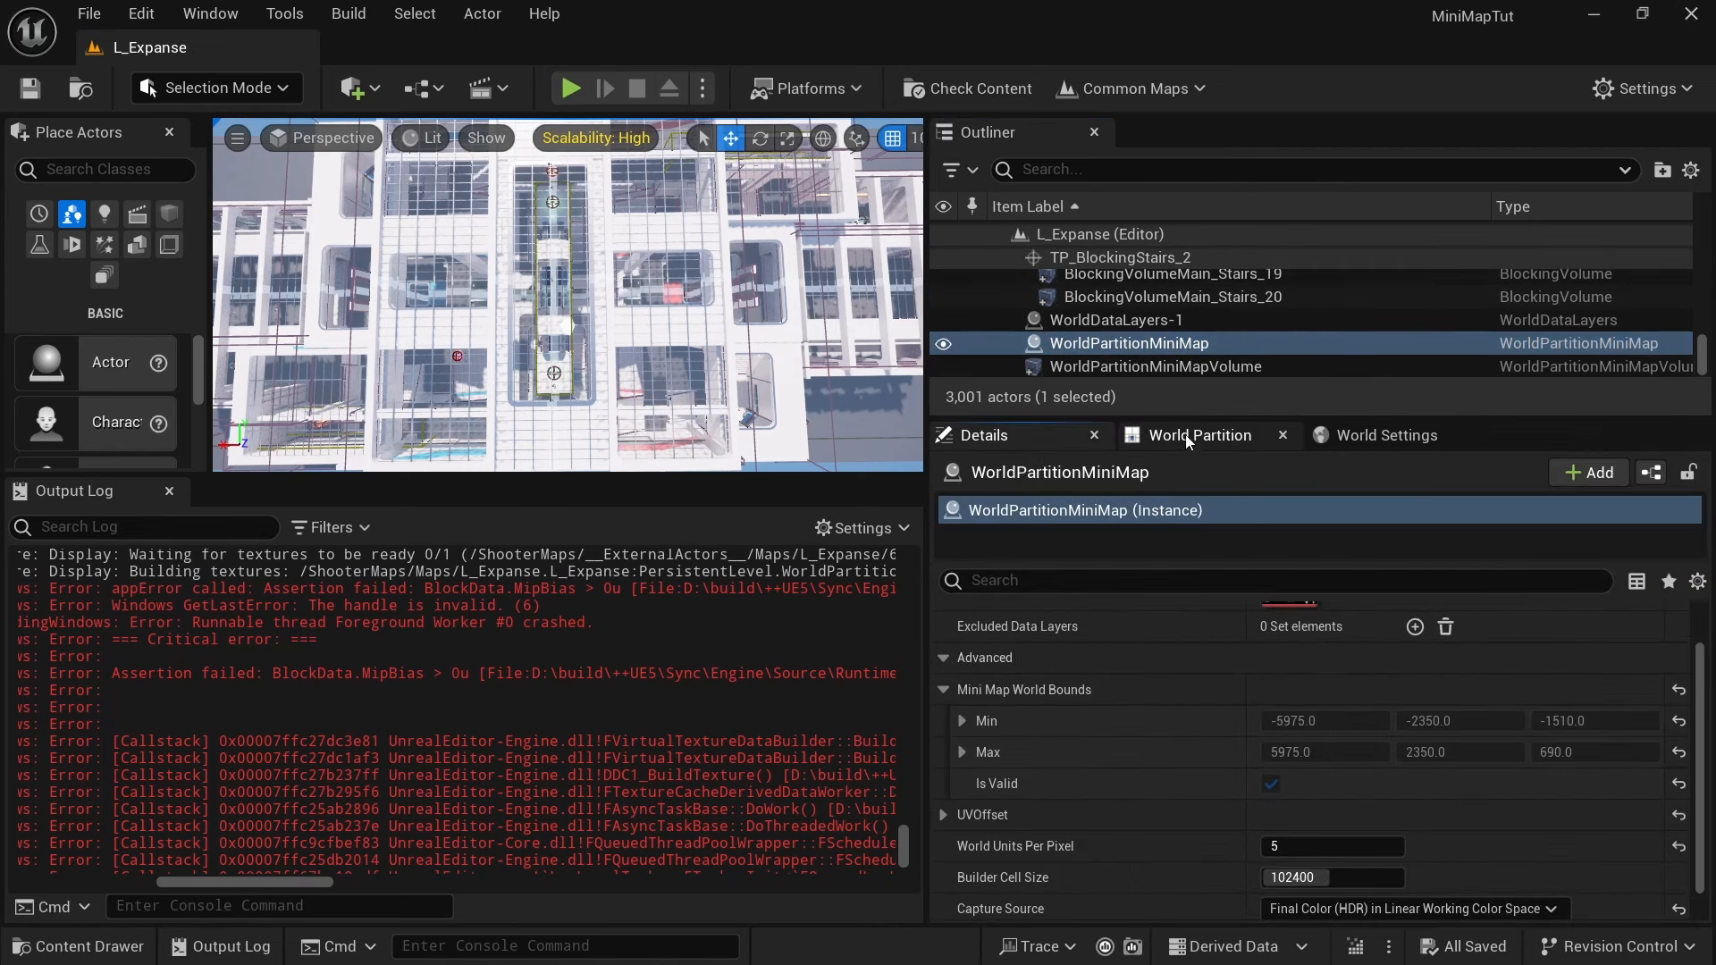
Step: Return to the World Partition map and view the minimap region more closely
{"action": "left_click", "coordinate": [1188, 438]}
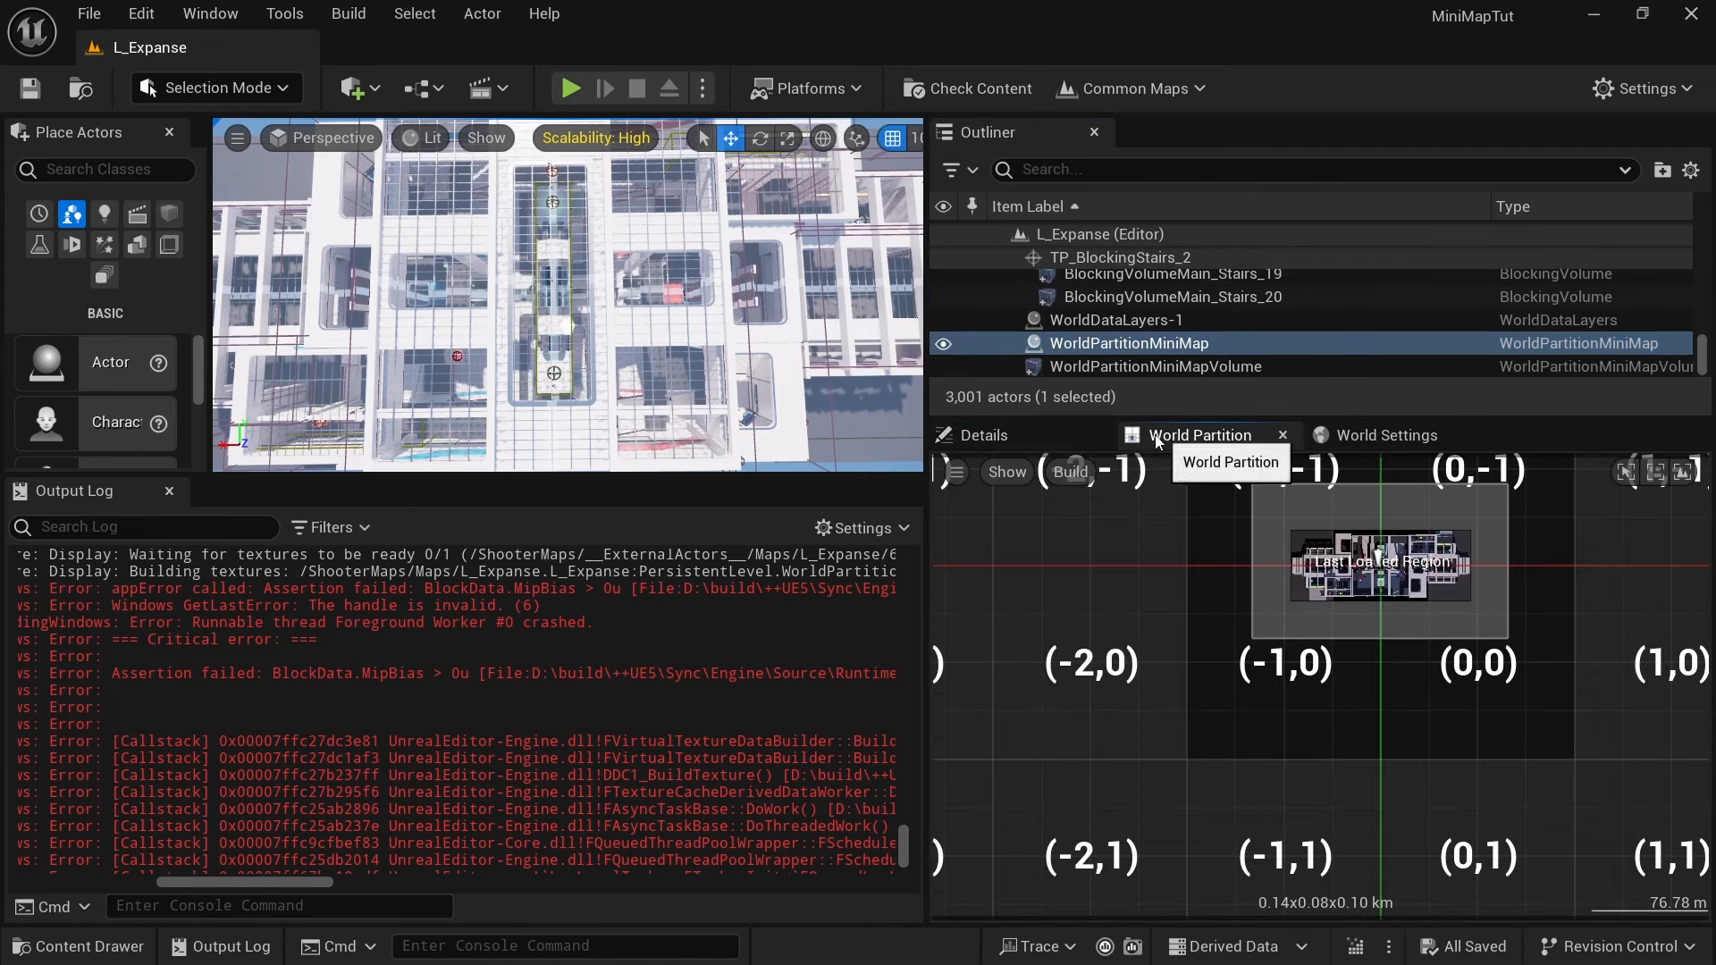
{"action": "scroll", "coordinate": [1376, 568], "scroll_direction": "up", "scroll_amount": 2}
{"action": "scroll", "coordinate": [1374, 572], "scroll_direction": "up", "scroll_amount": 1}
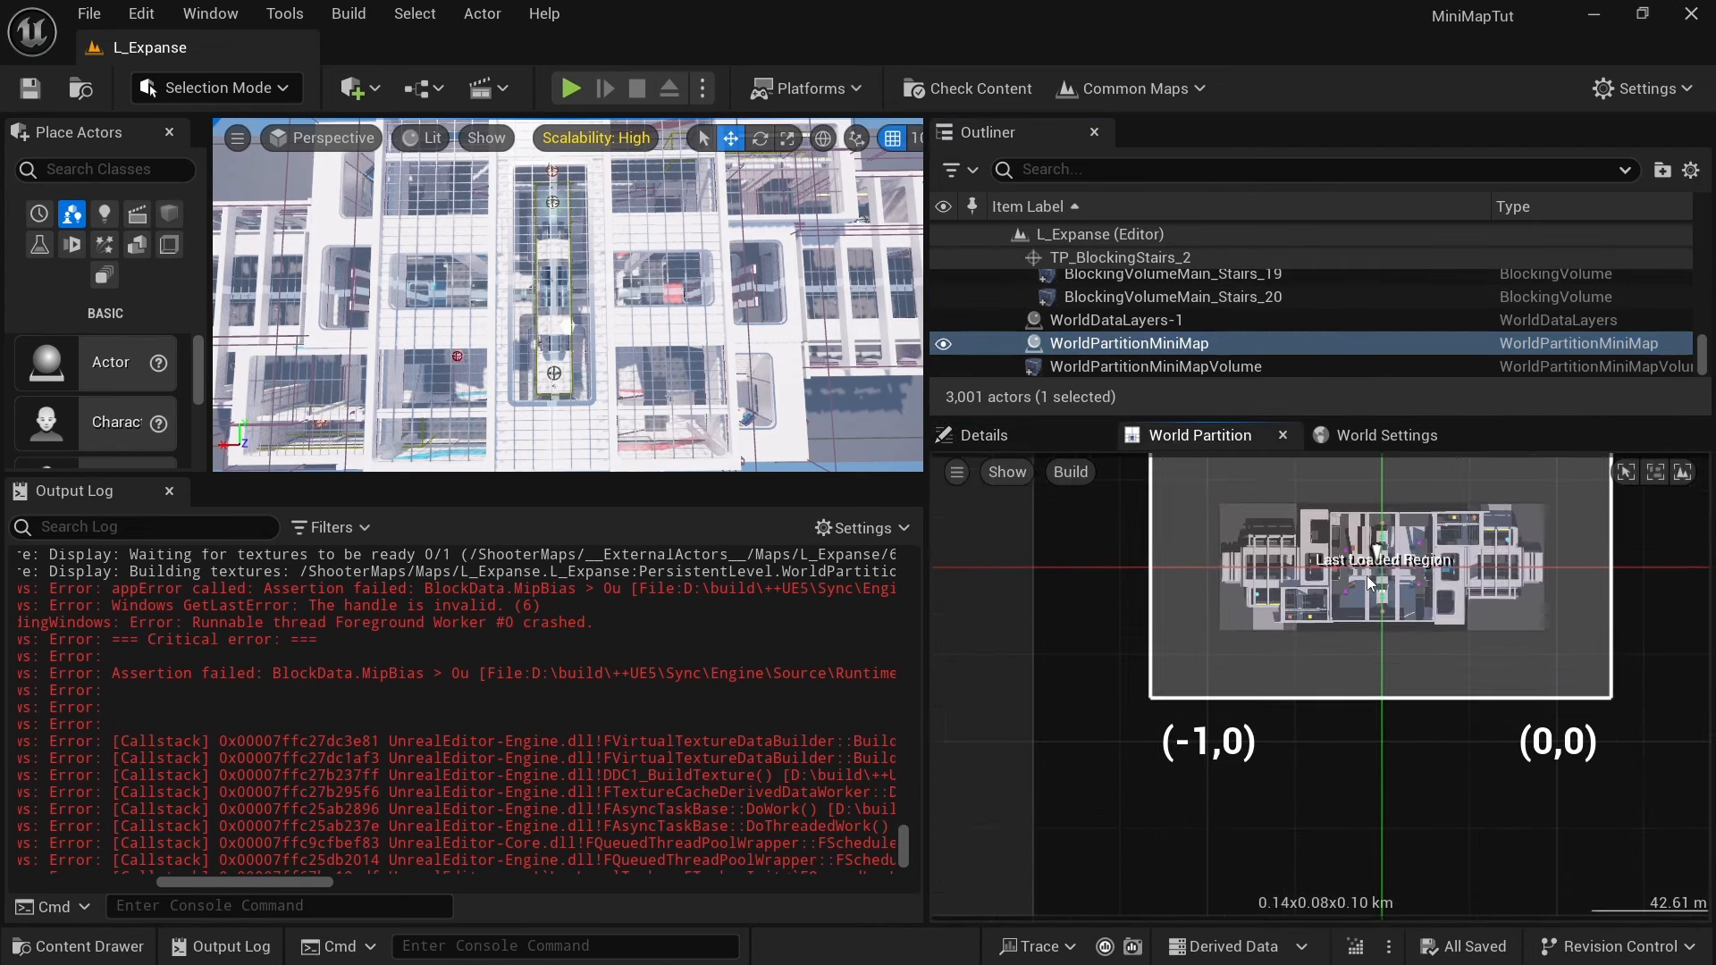
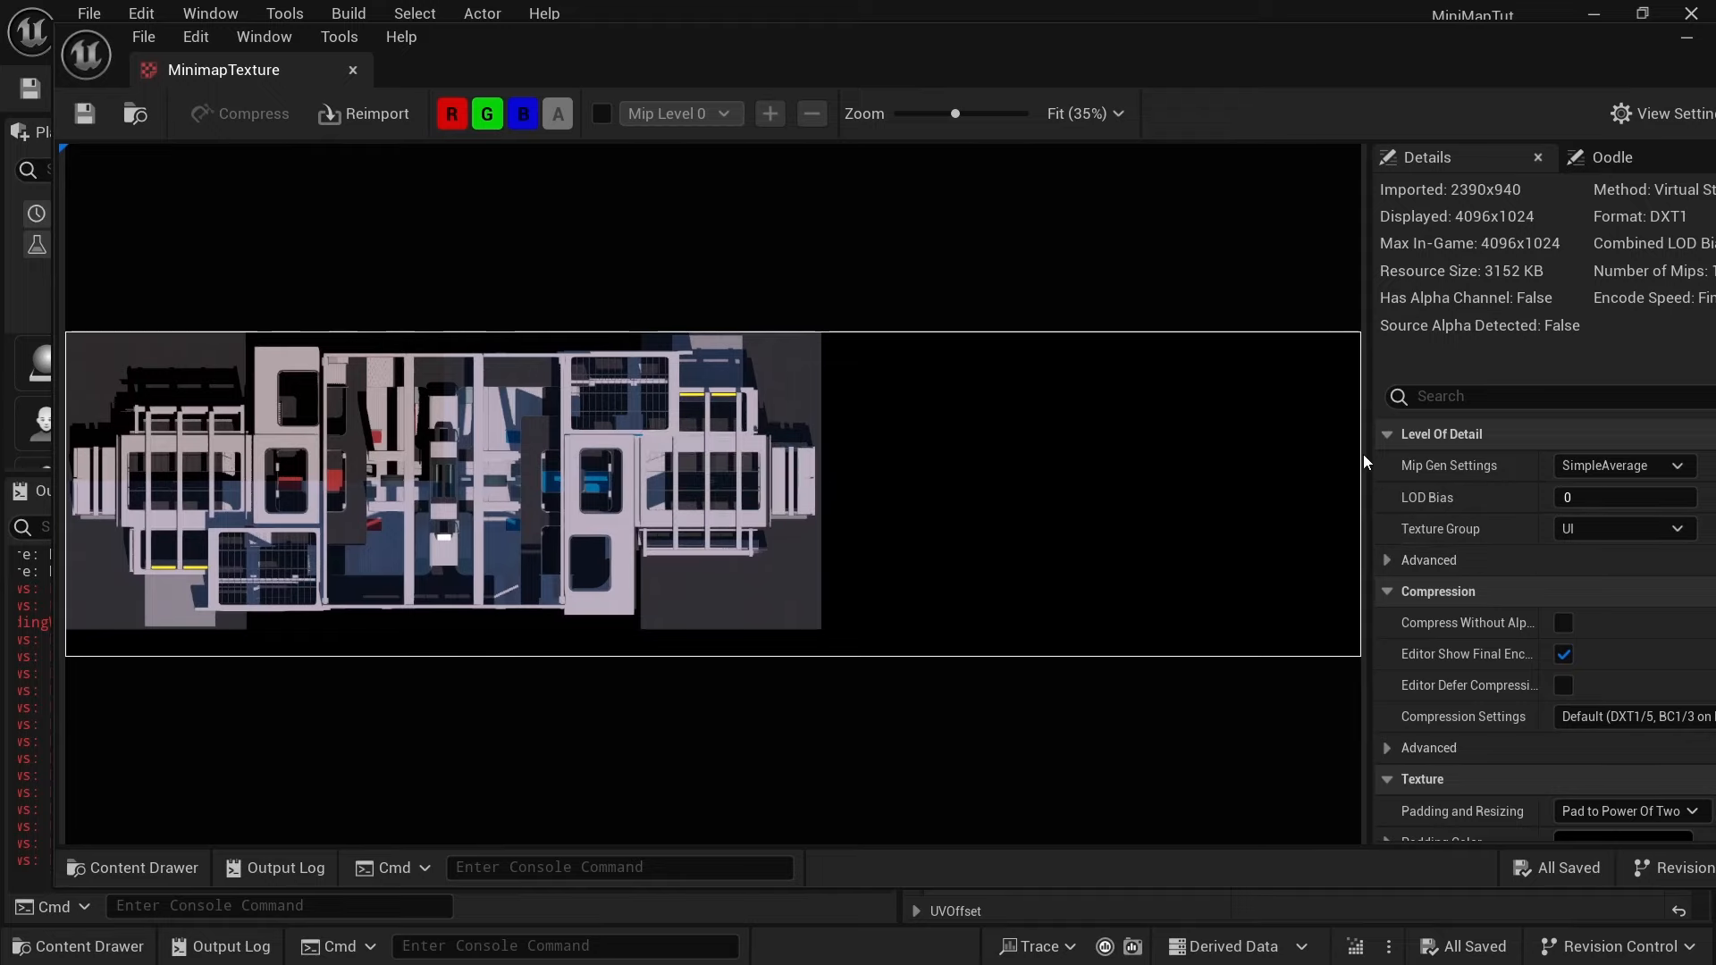
Step: Widen the MinimapTexture's details area and set the texture's Padding and Resizing to None
{"action": "left_click_drag", "start_coordinate": [1368, 452], "coordinate": [1247, 451]}
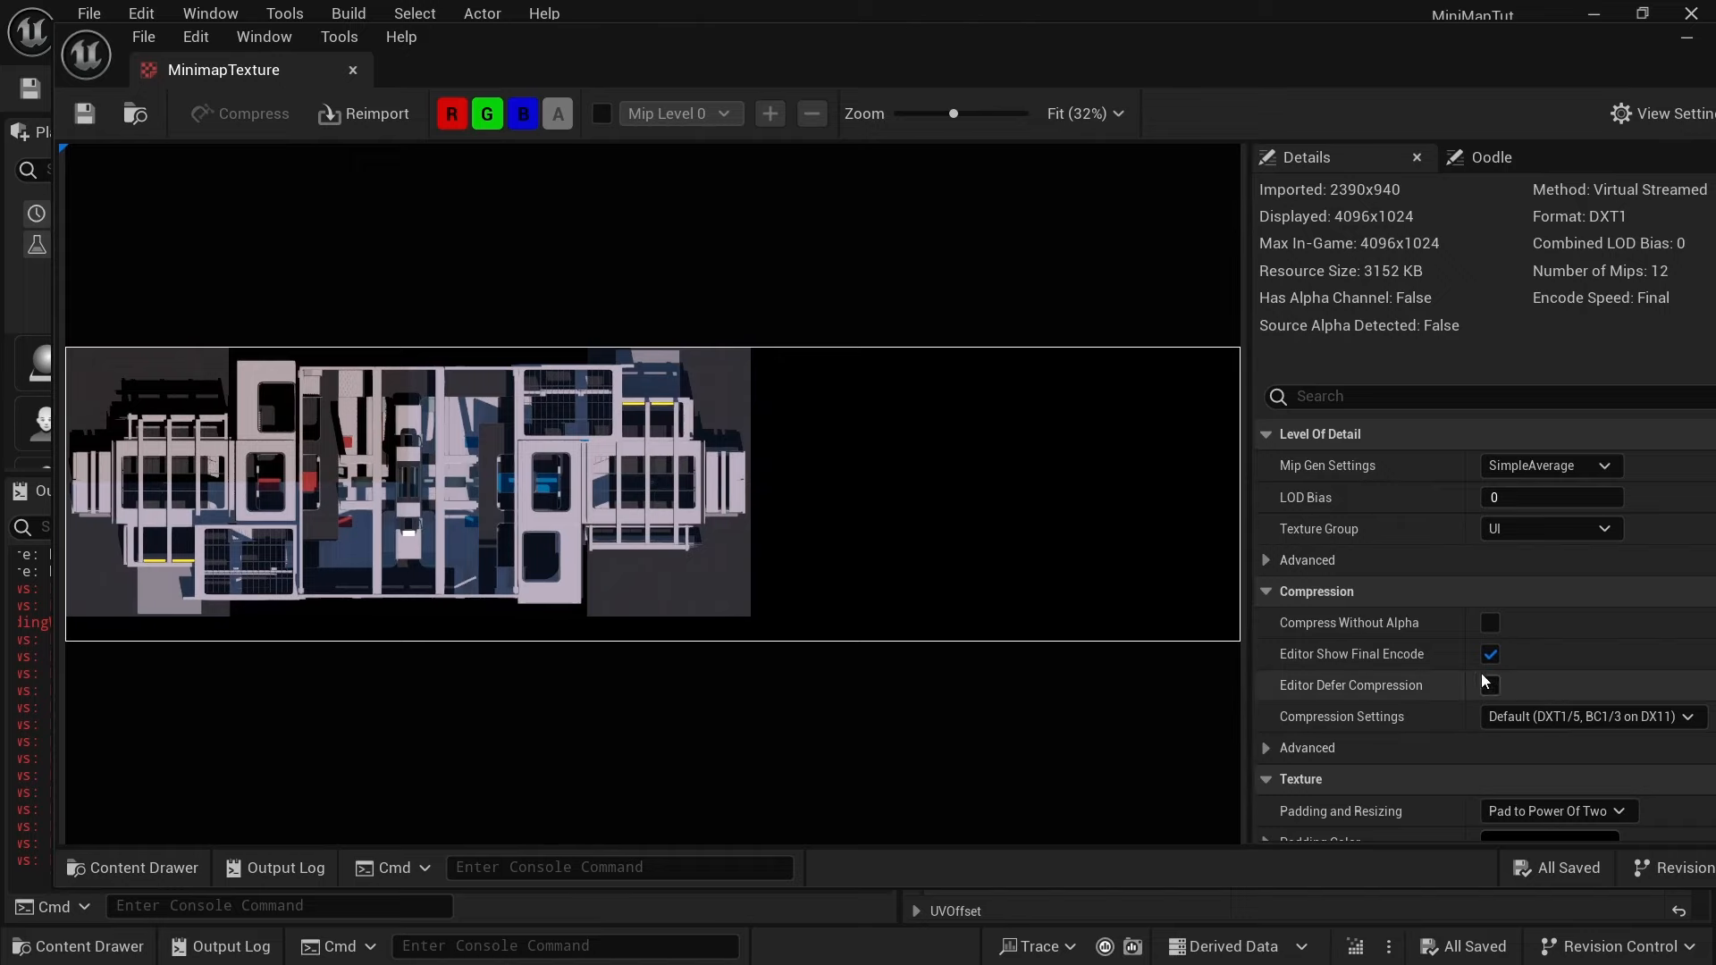
{"action": "scroll", "coordinate": [1291, 576], "scroll_direction": "down", "scroll_amount": 2}
{"action": "left_click_drag", "start_coordinate": [1248, 552], "coordinate": [1123, 553]}
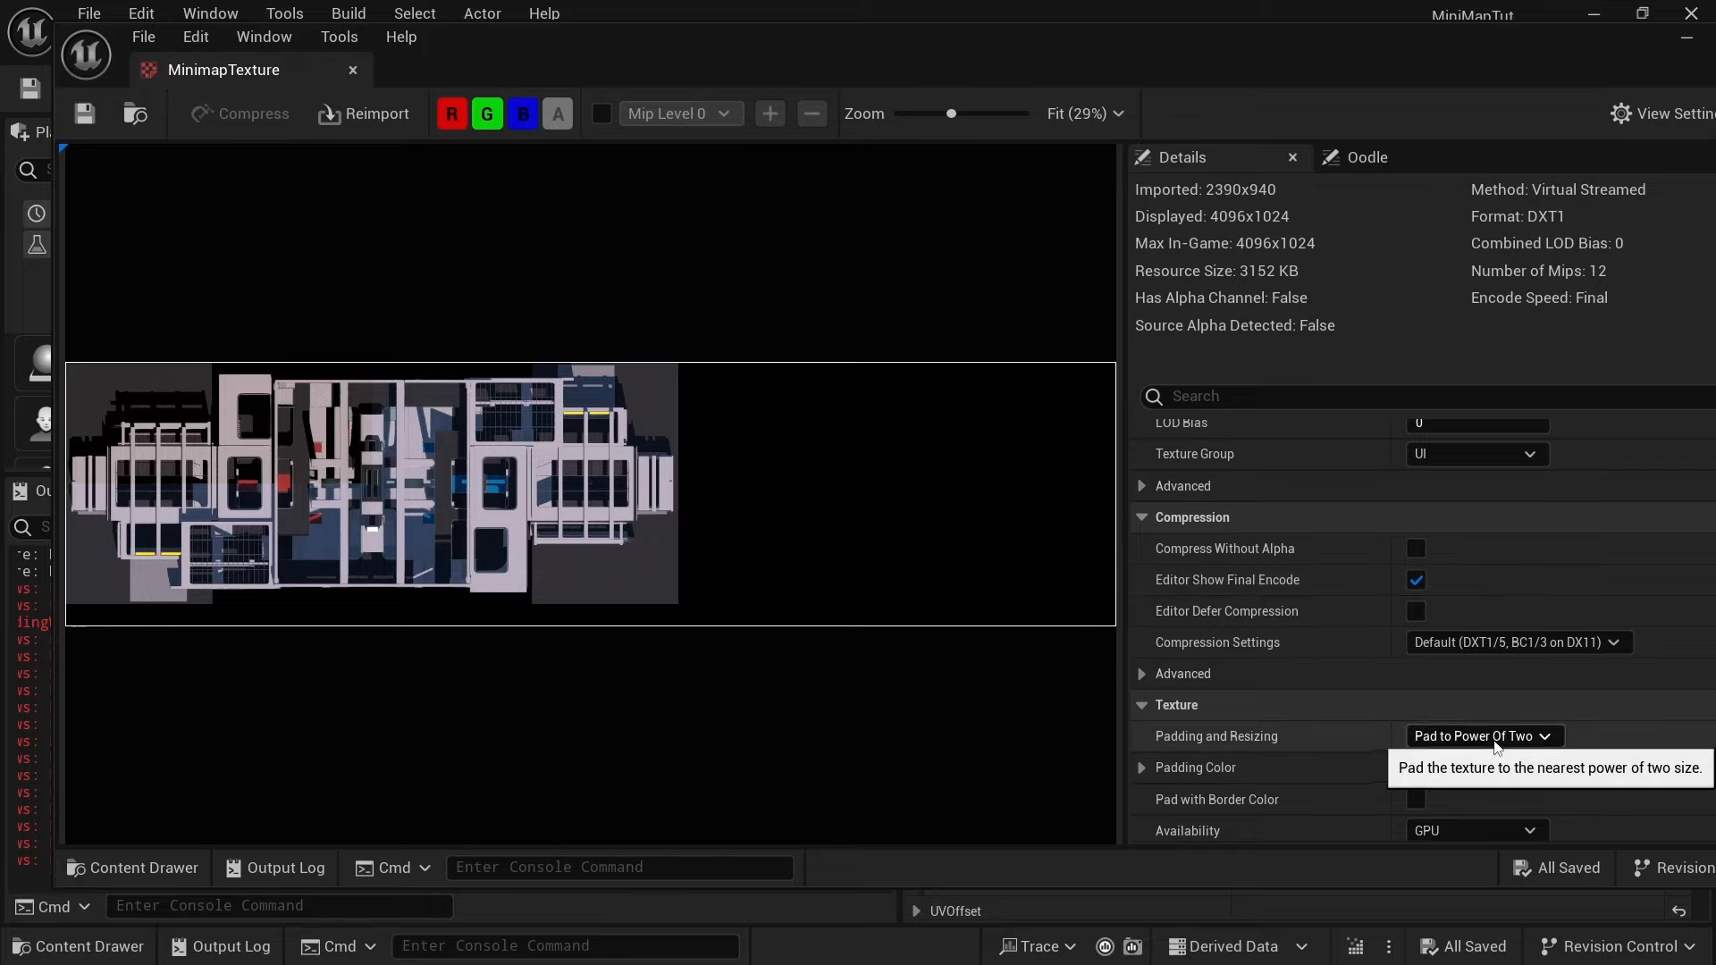
{"action": "left_click", "coordinate": [1532, 744]}
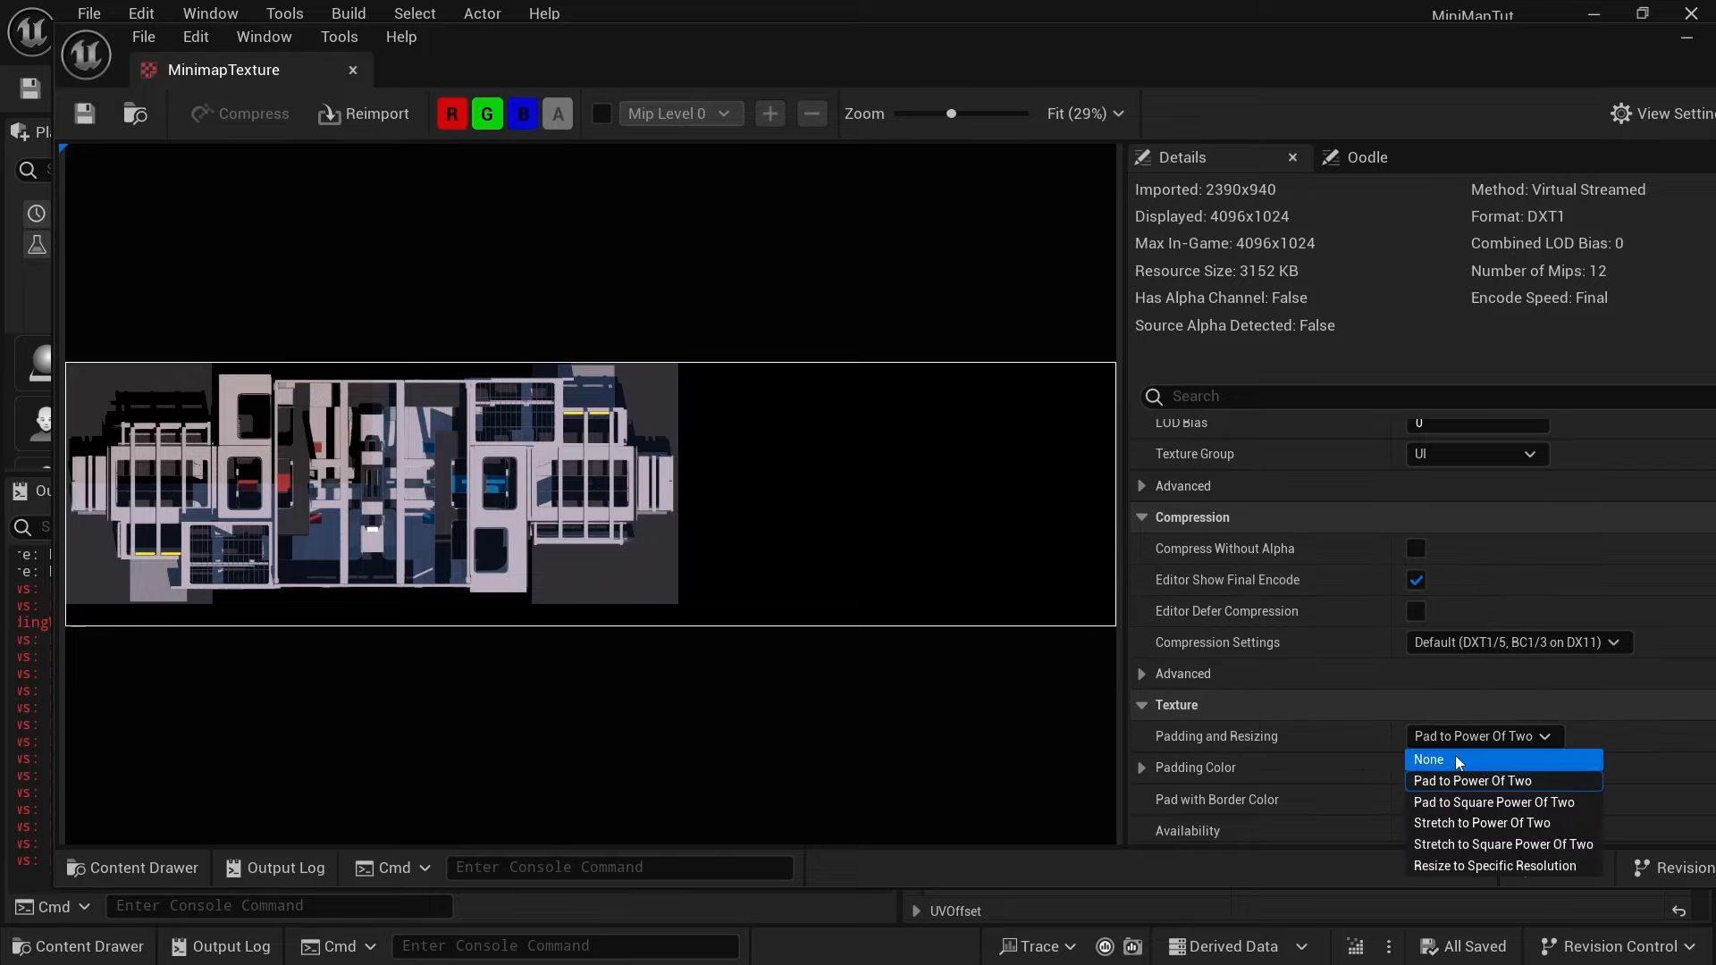
{"action": "left_click", "coordinate": [1477, 758]}
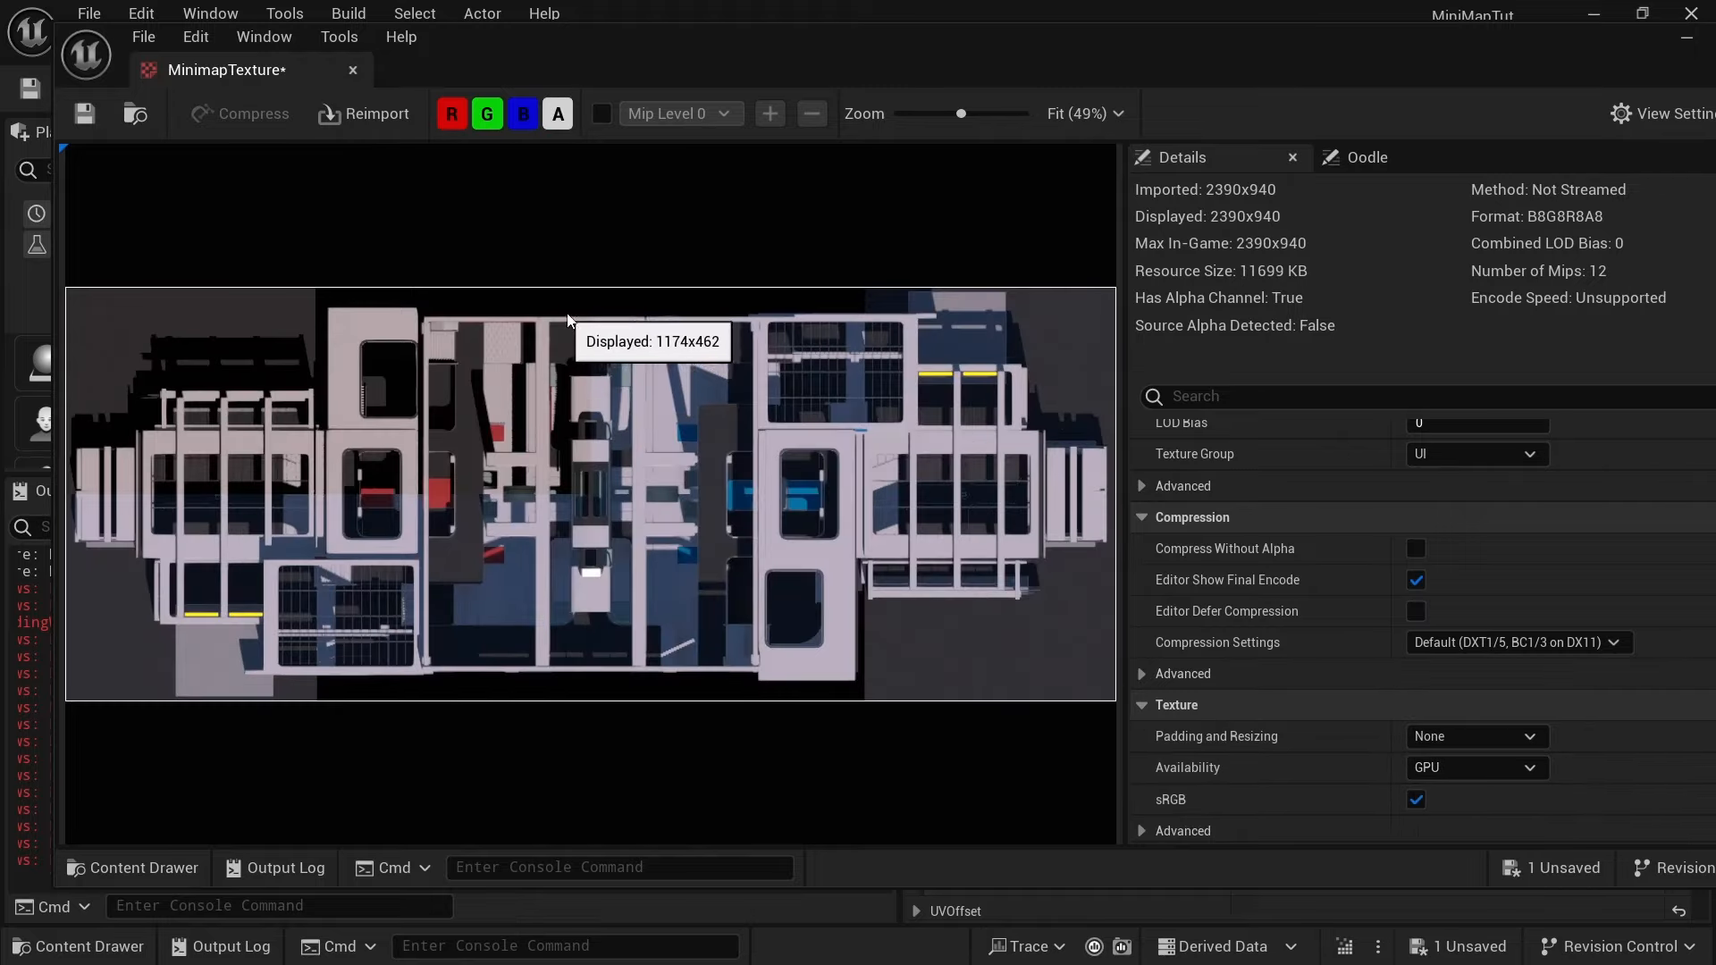
Step: Examine the MinimapTexture preview at a larger size and review its details from Level Of Detail through Compositing
{"action": "left_click_drag", "start_coordinate": [795, 41], "coordinate": [800, 7]}
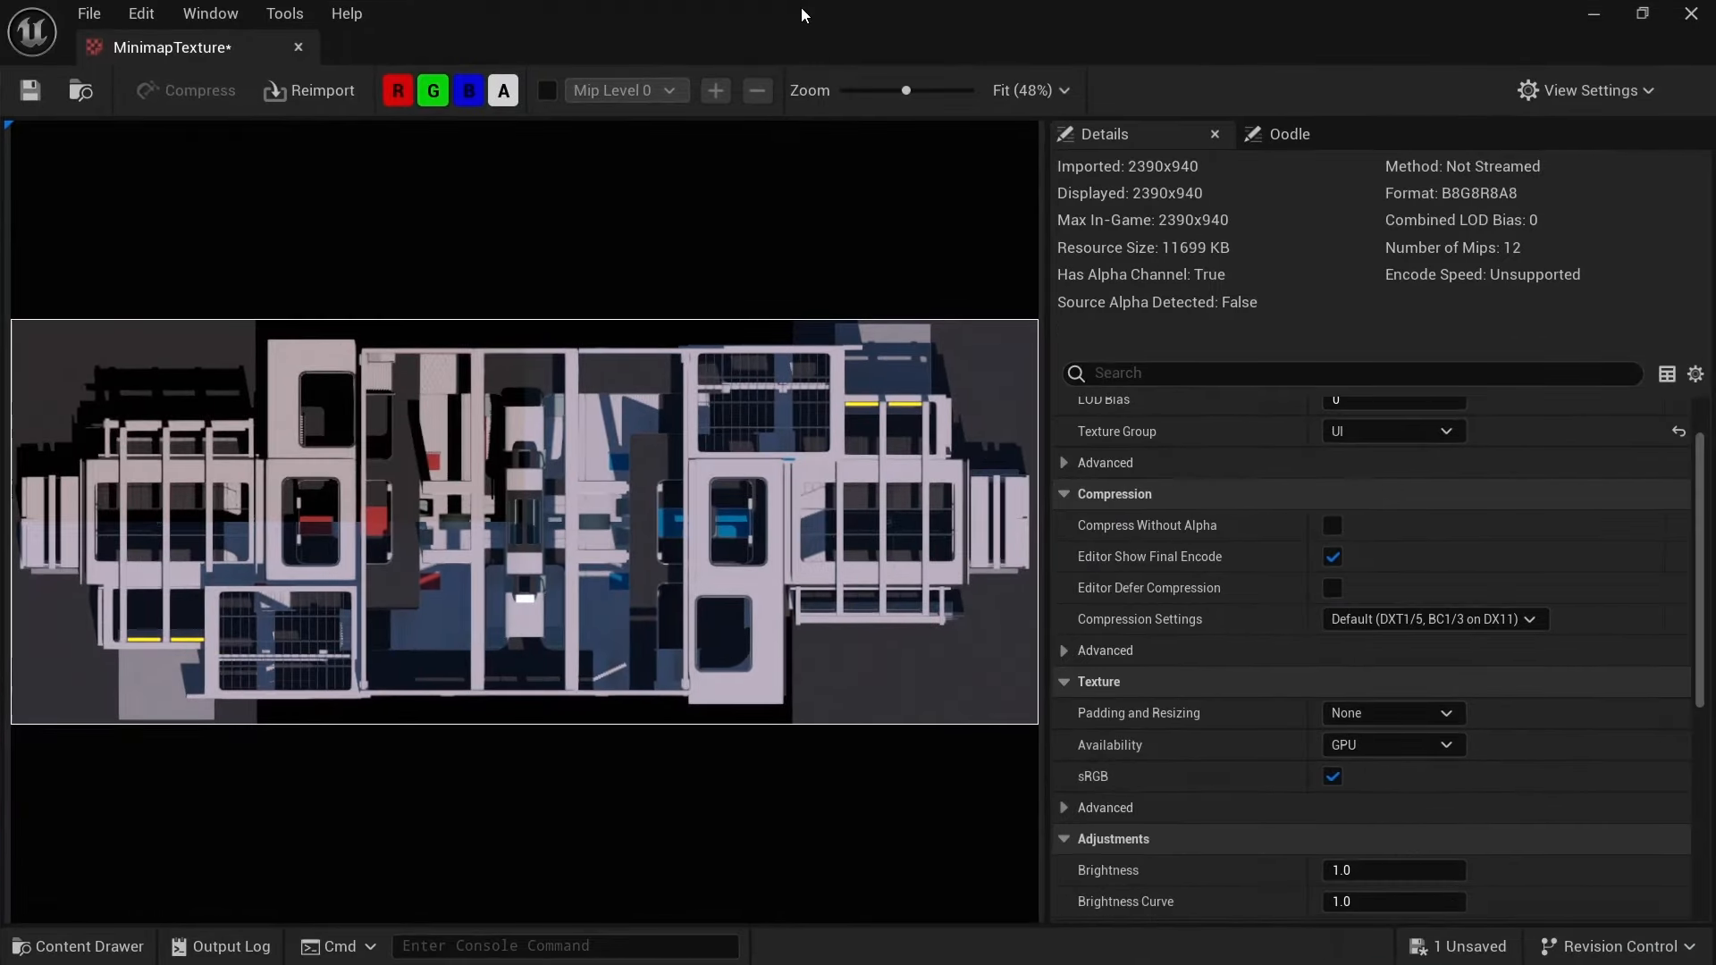
{"action": "left_click_drag", "start_coordinate": [1047, 277], "coordinate": [1573, 347]}
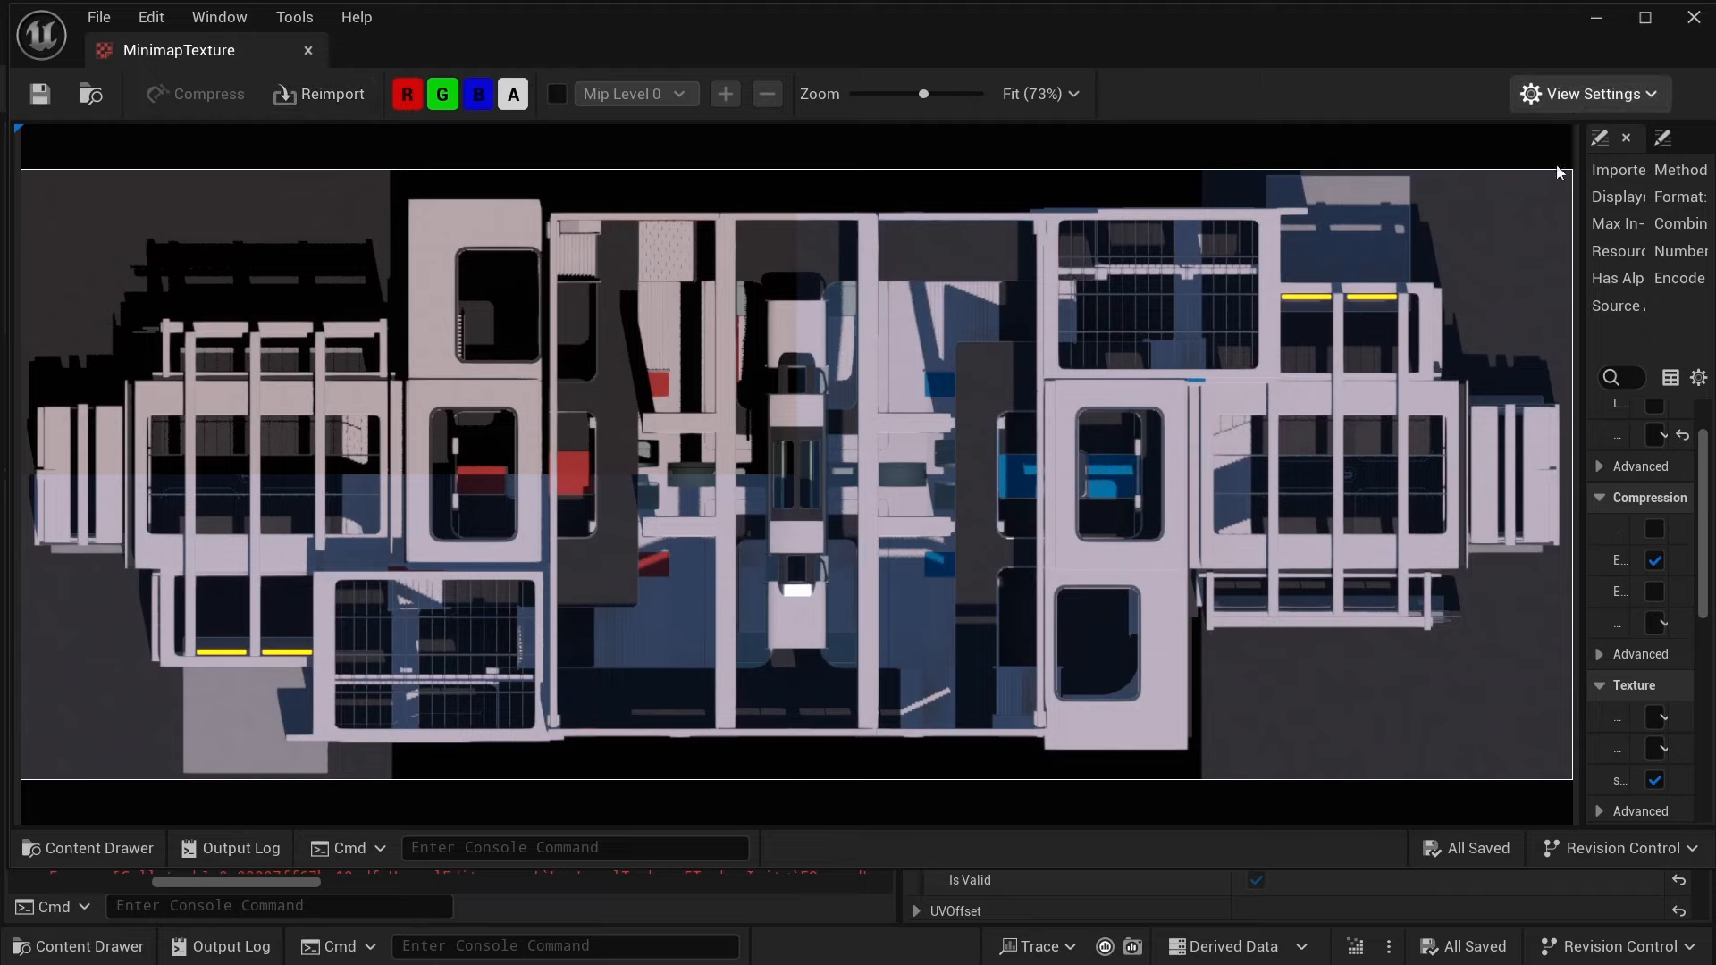
{"action": "left_click_drag", "start_coordinate": [1580, 260], "coordinate": [1302, 260]}
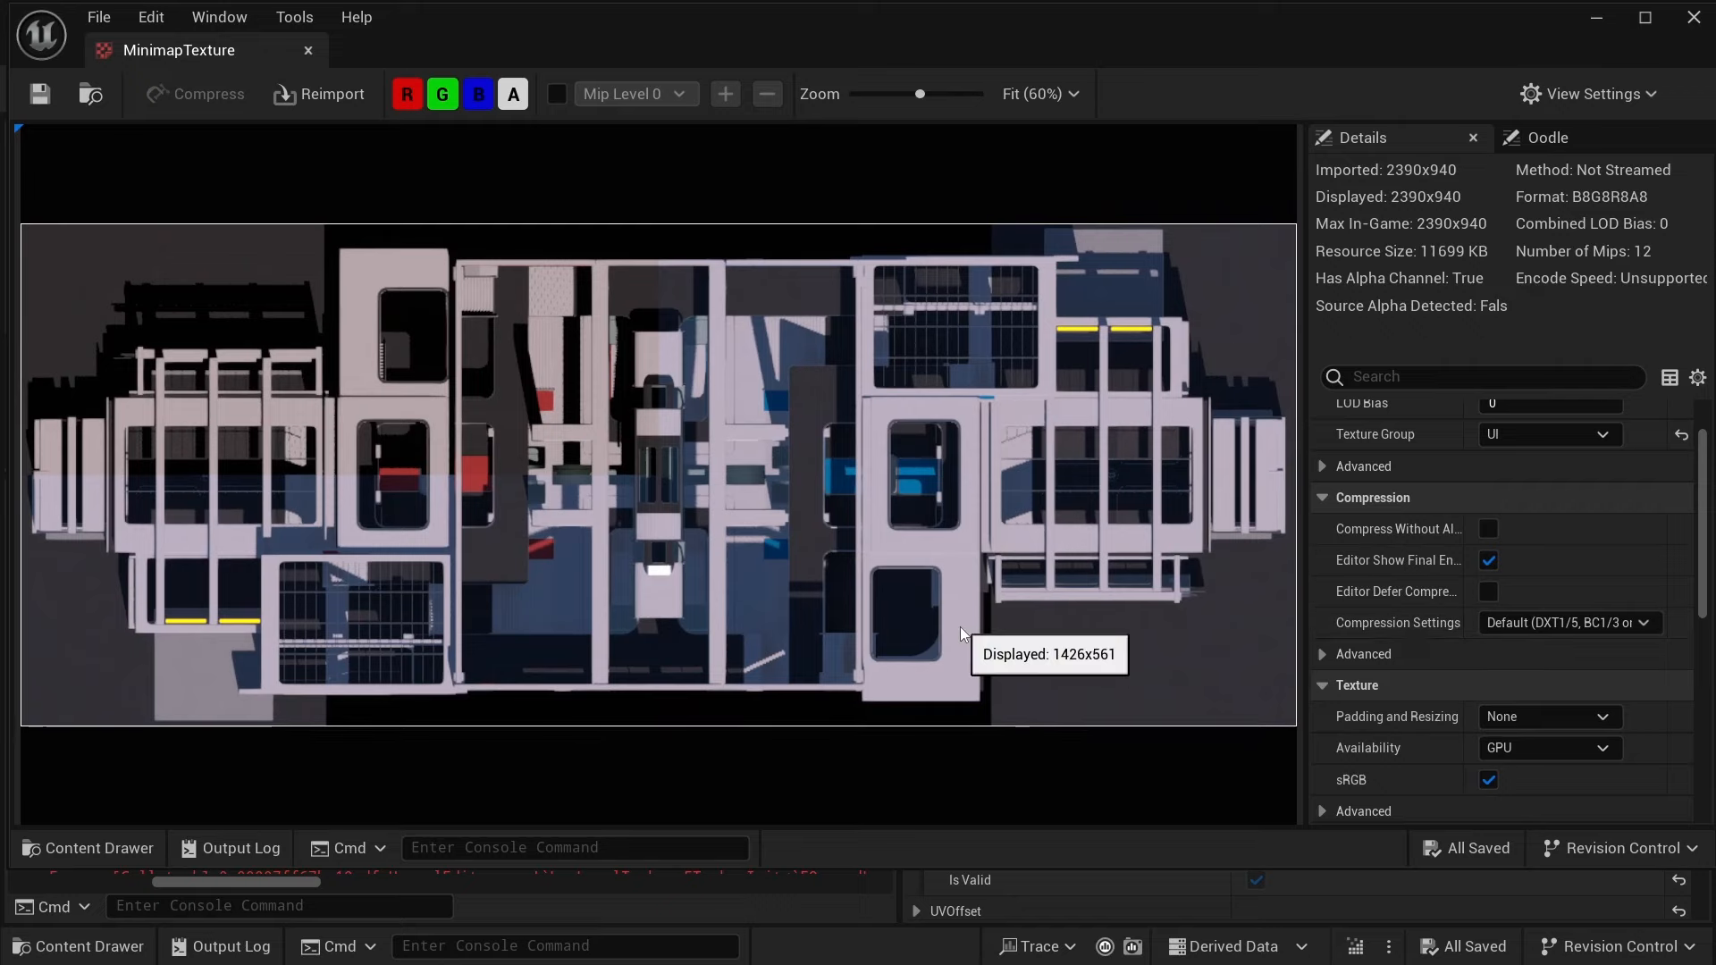
{"action": "scroll", "coordinate": [1700, 624], "scroll_direction": "up", "scroll_amount": 2}
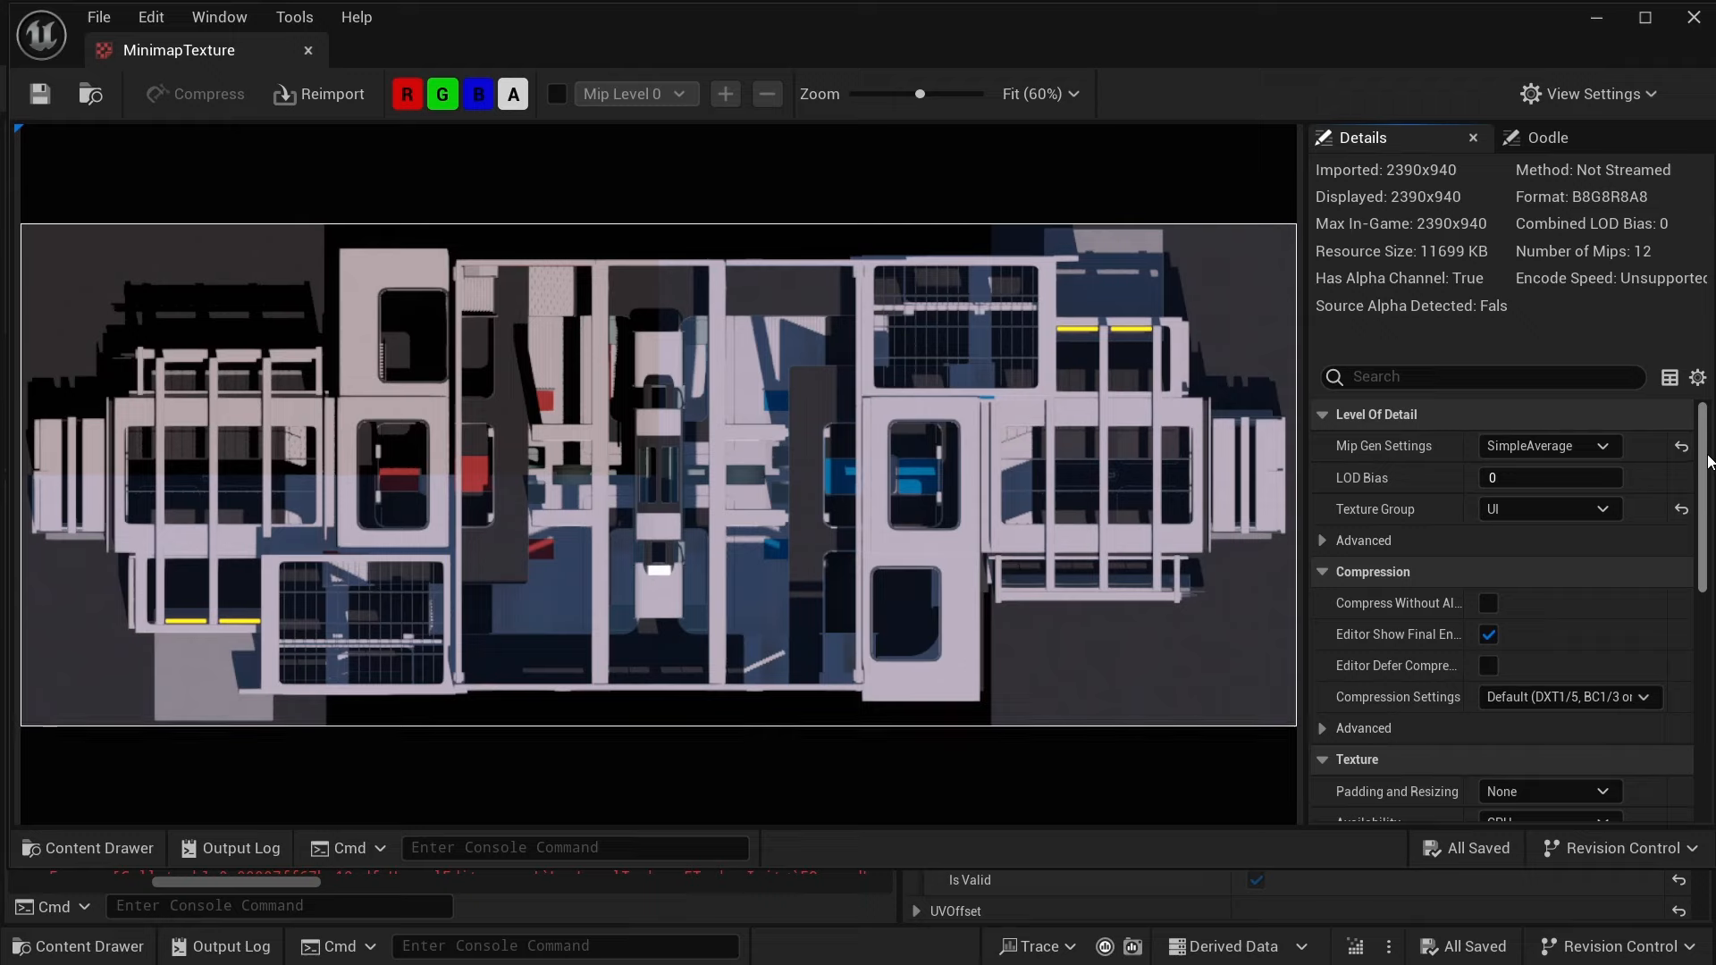
{"action": "left_click_drag", "start_coordinate": [1703, 461], "coordinate": [1703, 756]}
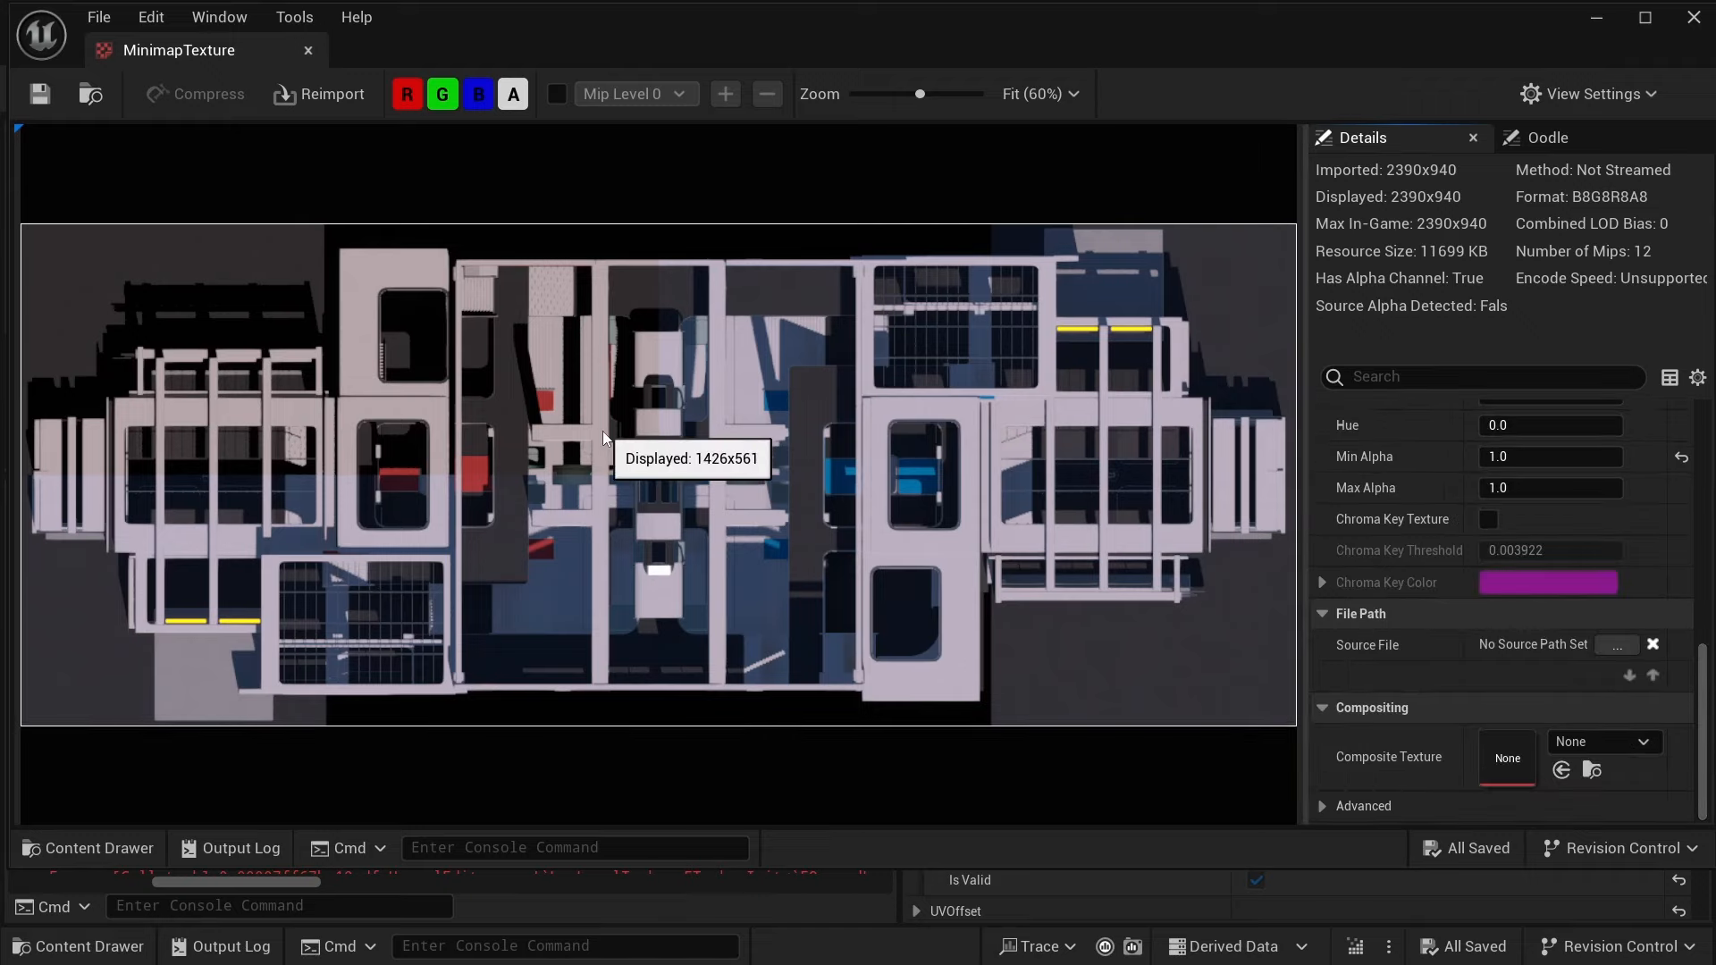
{"action": "left_click_drag", "start_coordinate": [1302, 376], "coordinate": [1463, 377]}
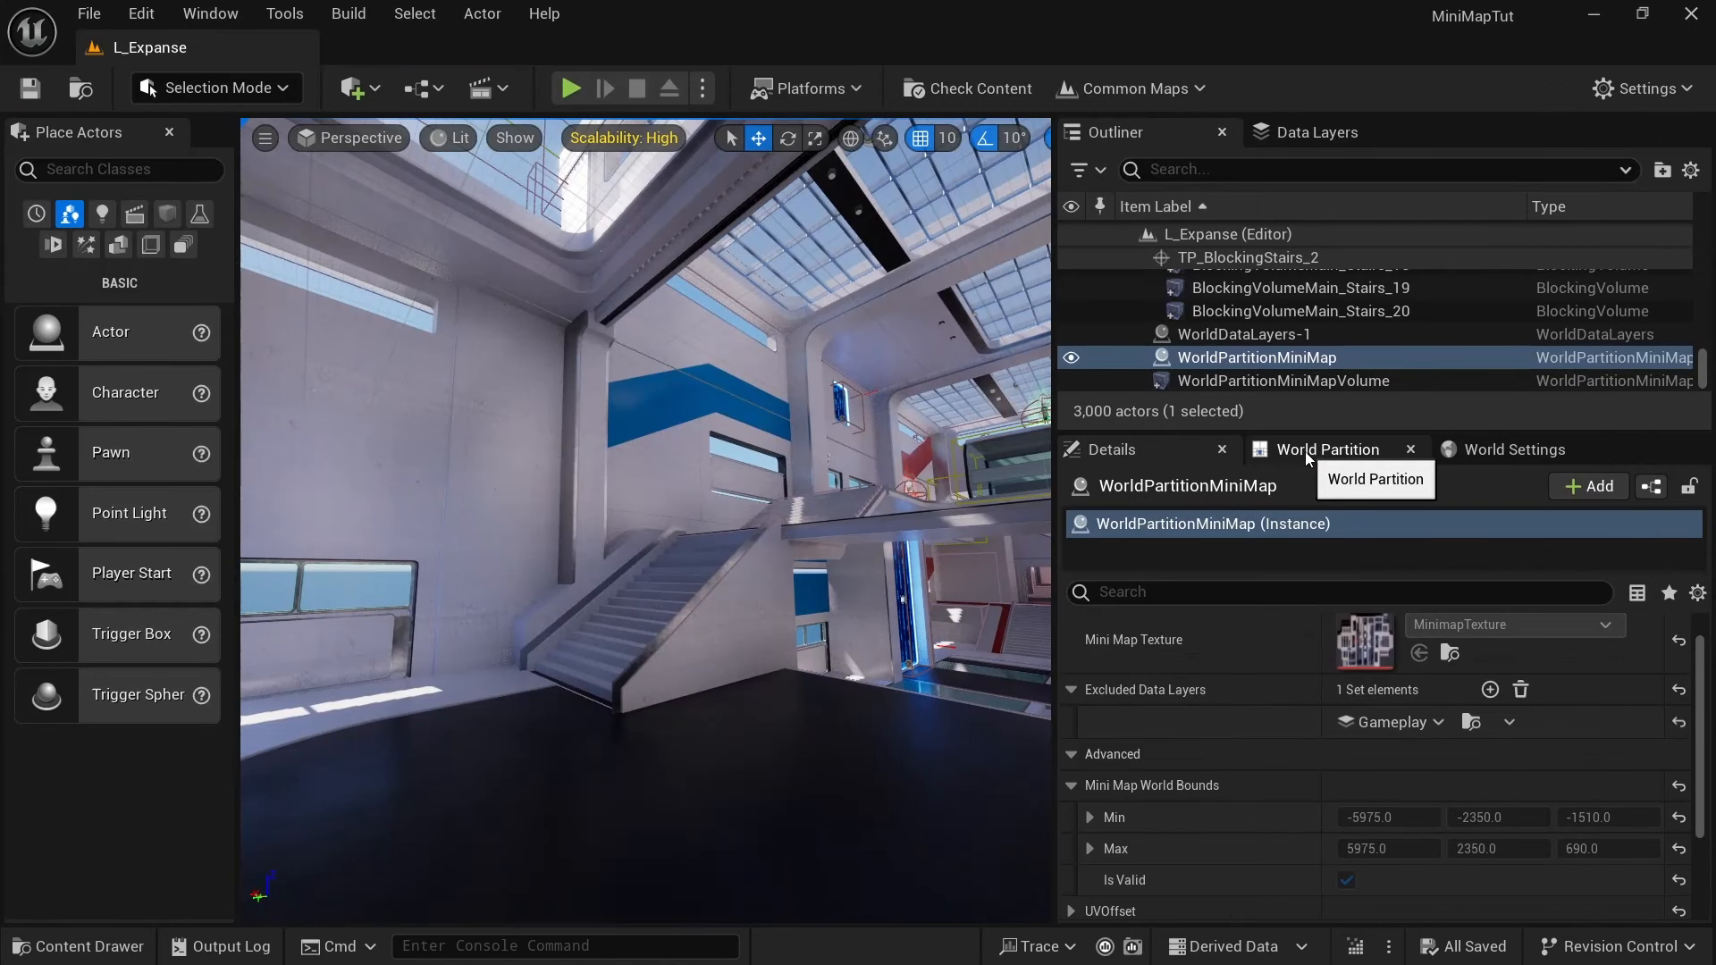
Step: Return to the World Partition map and bring the whole last loaded region around the minimap into view
{"action": "left_click", "coordinate": [1305, 452]}
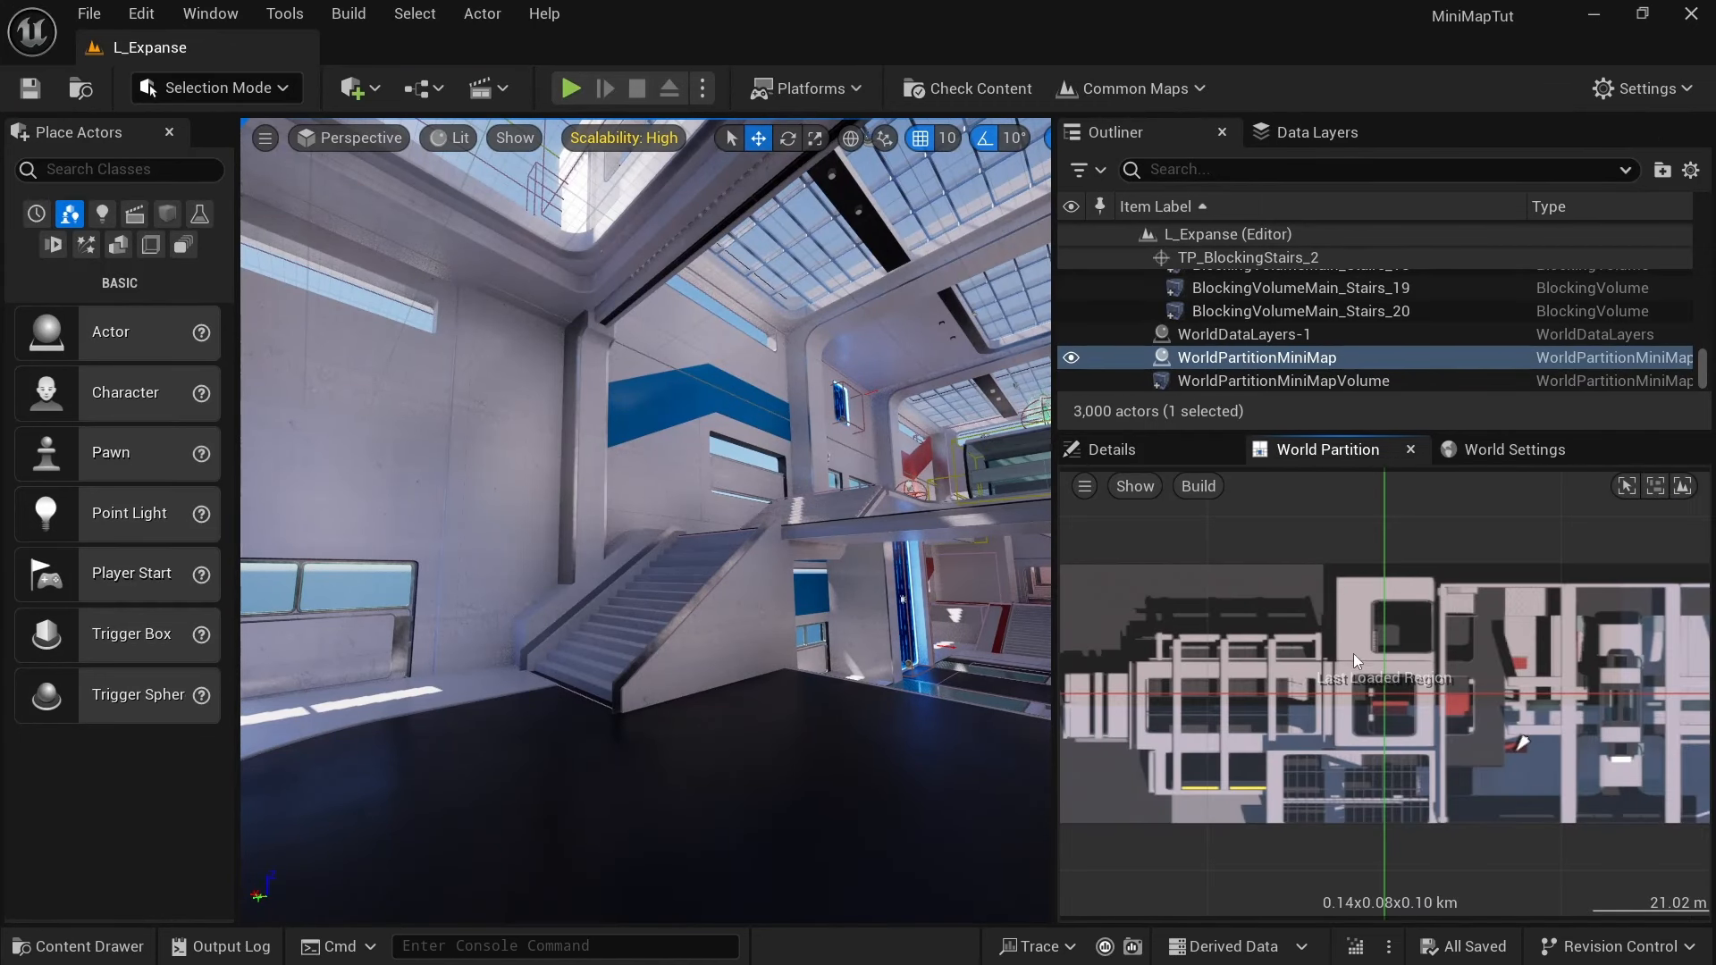
{"action": "scroll", "coordinate": [1343, 540], "scroll_direction": "down", "scroll_amount": 5}
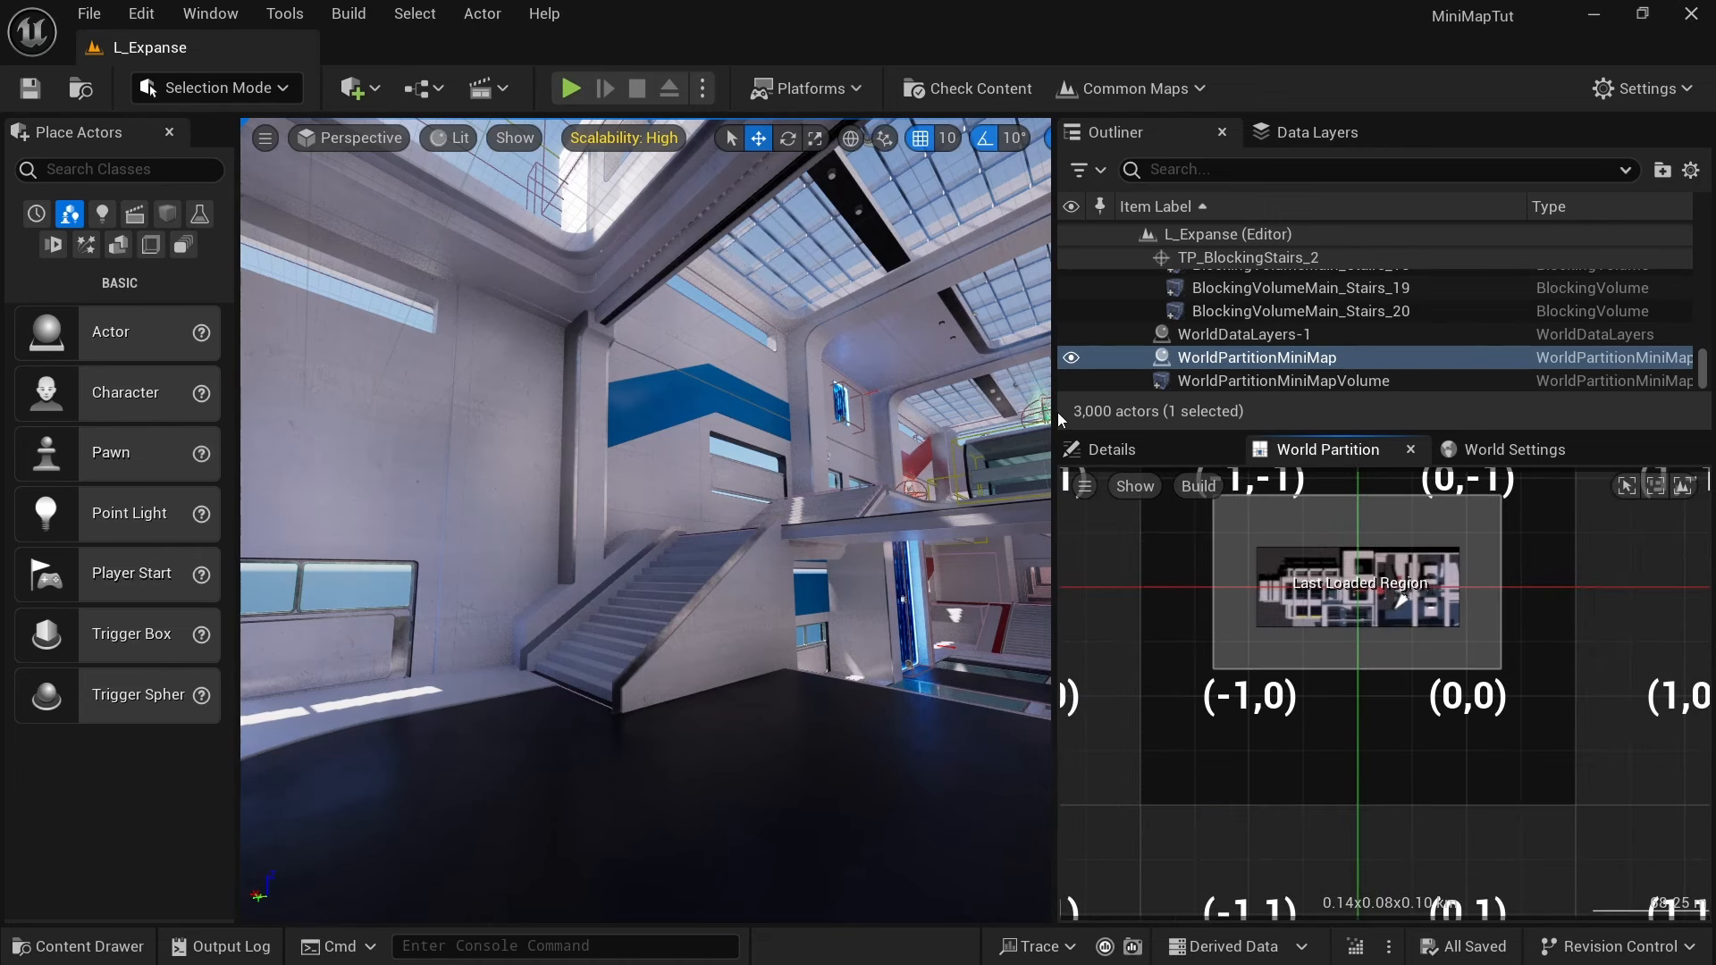
{"action": "left_click_drag", "start_coordinate": [1061, 420], "coordinate": [820, 420]}
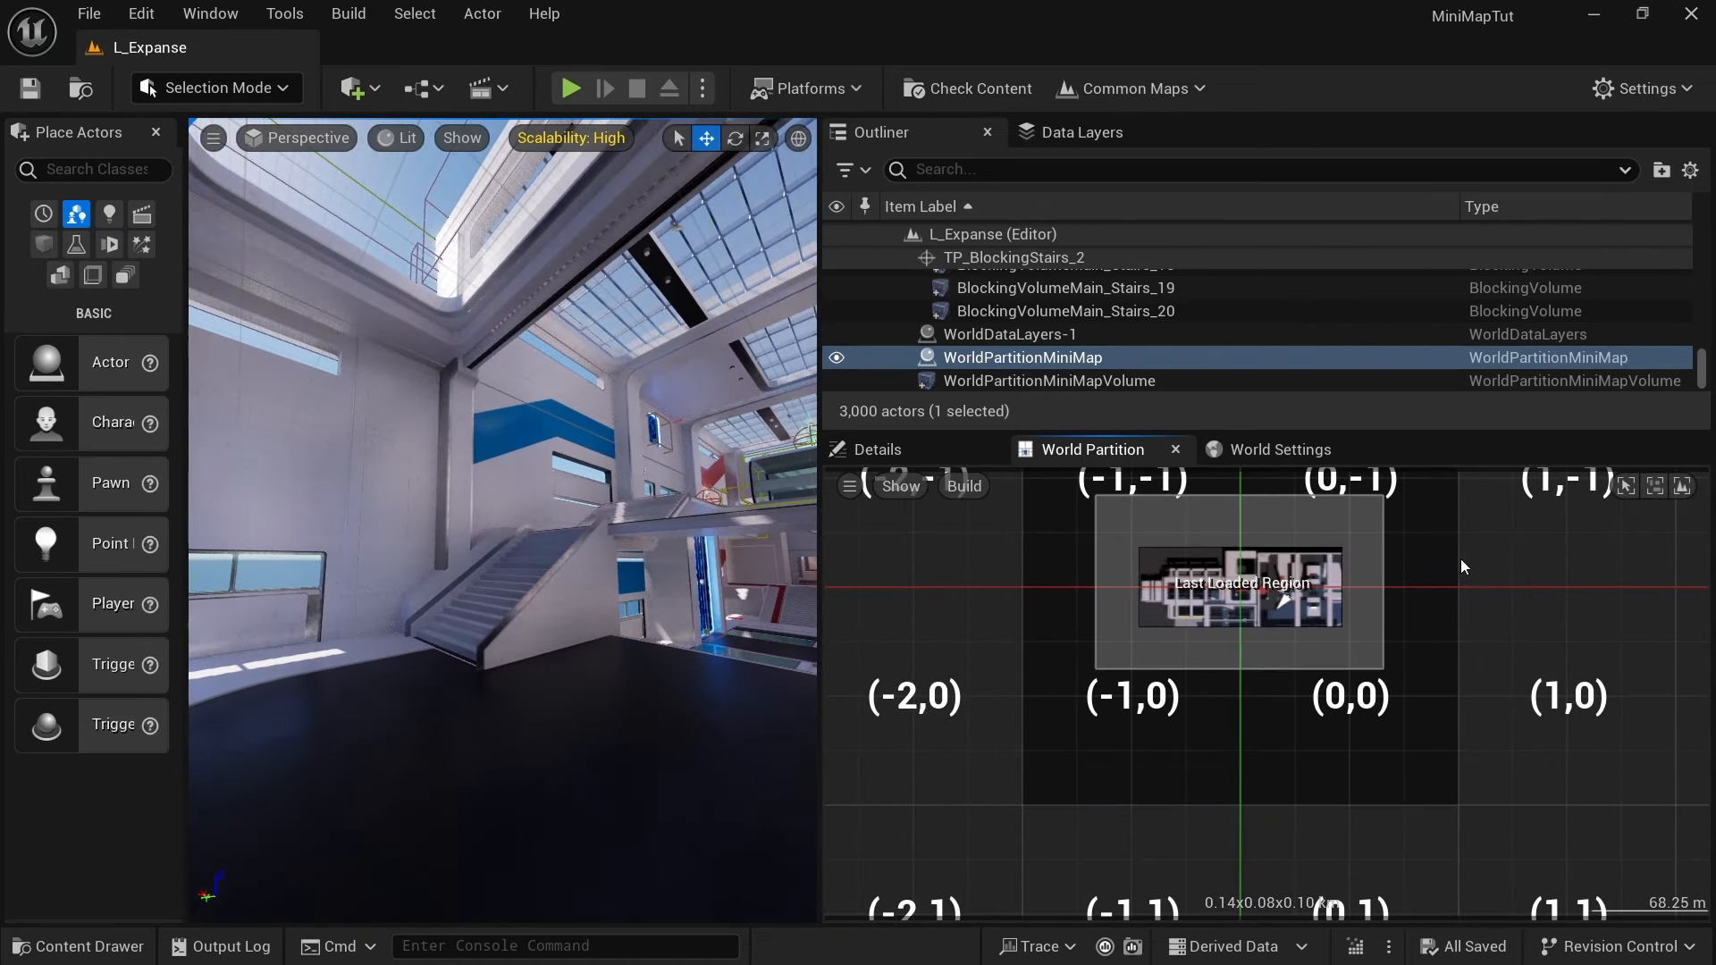
{"action": "right_click_drag", "start_coordinate": [1463, 566], "coordinate": [1367, 624]}
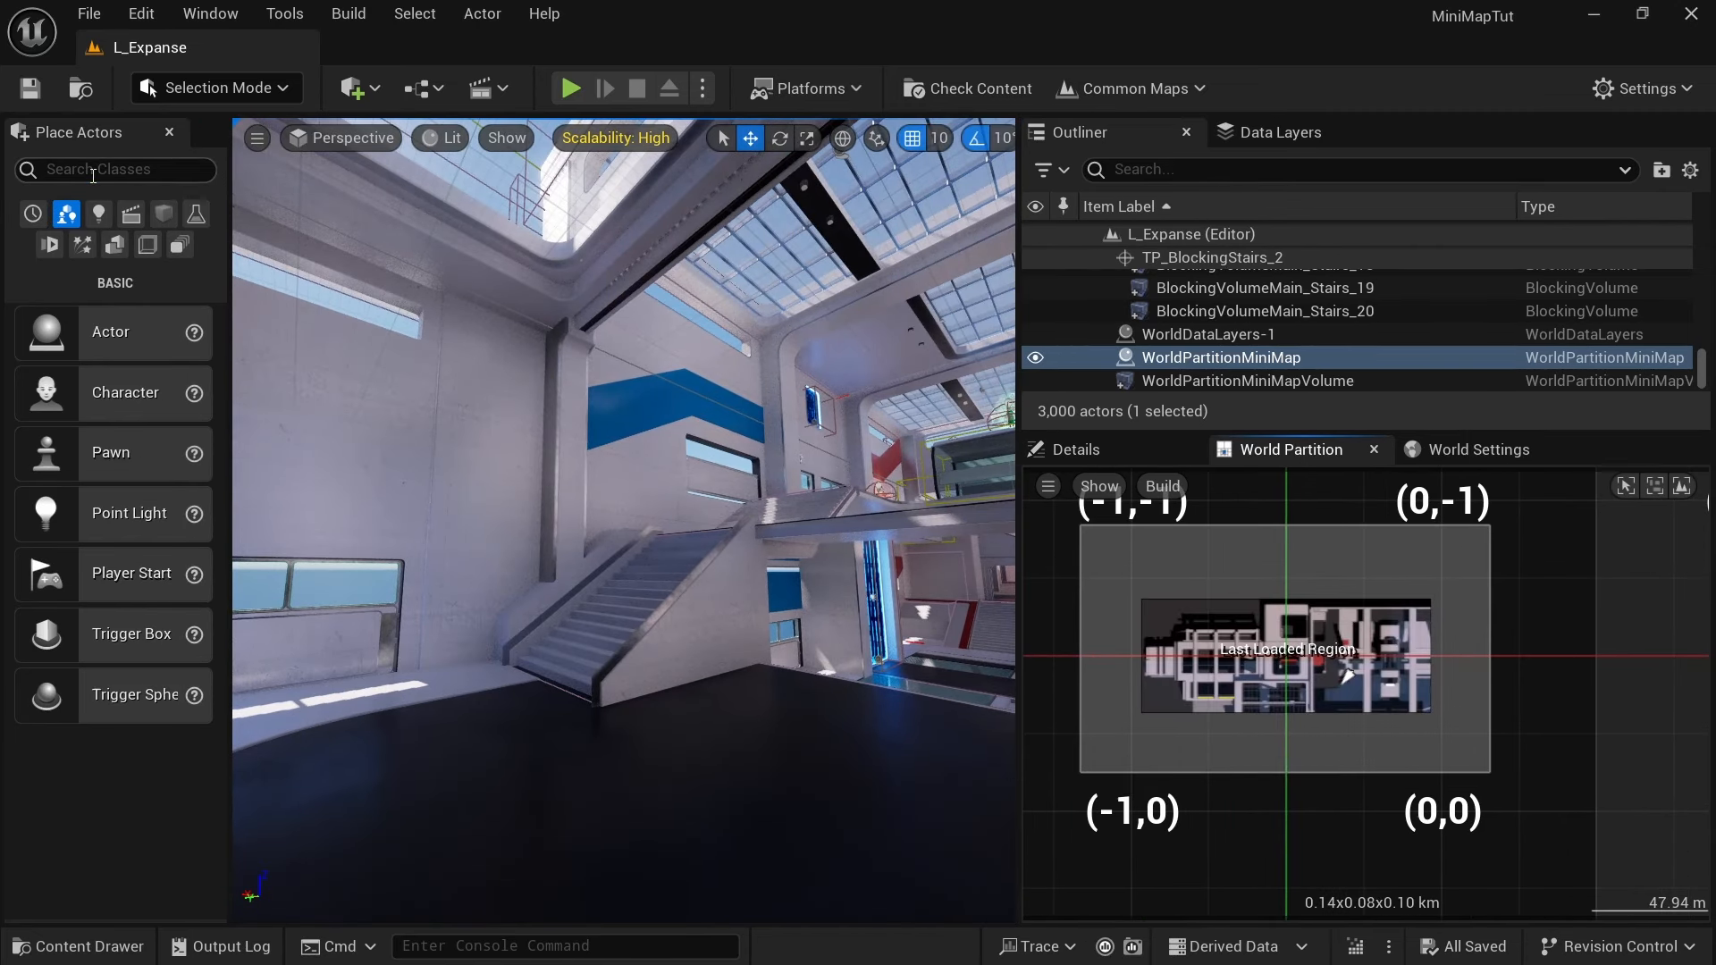
Step: Find the Location Volume actor by searching for "Location" and place one in the level
{"action": "left_click", "coordinate": [105, 177]}
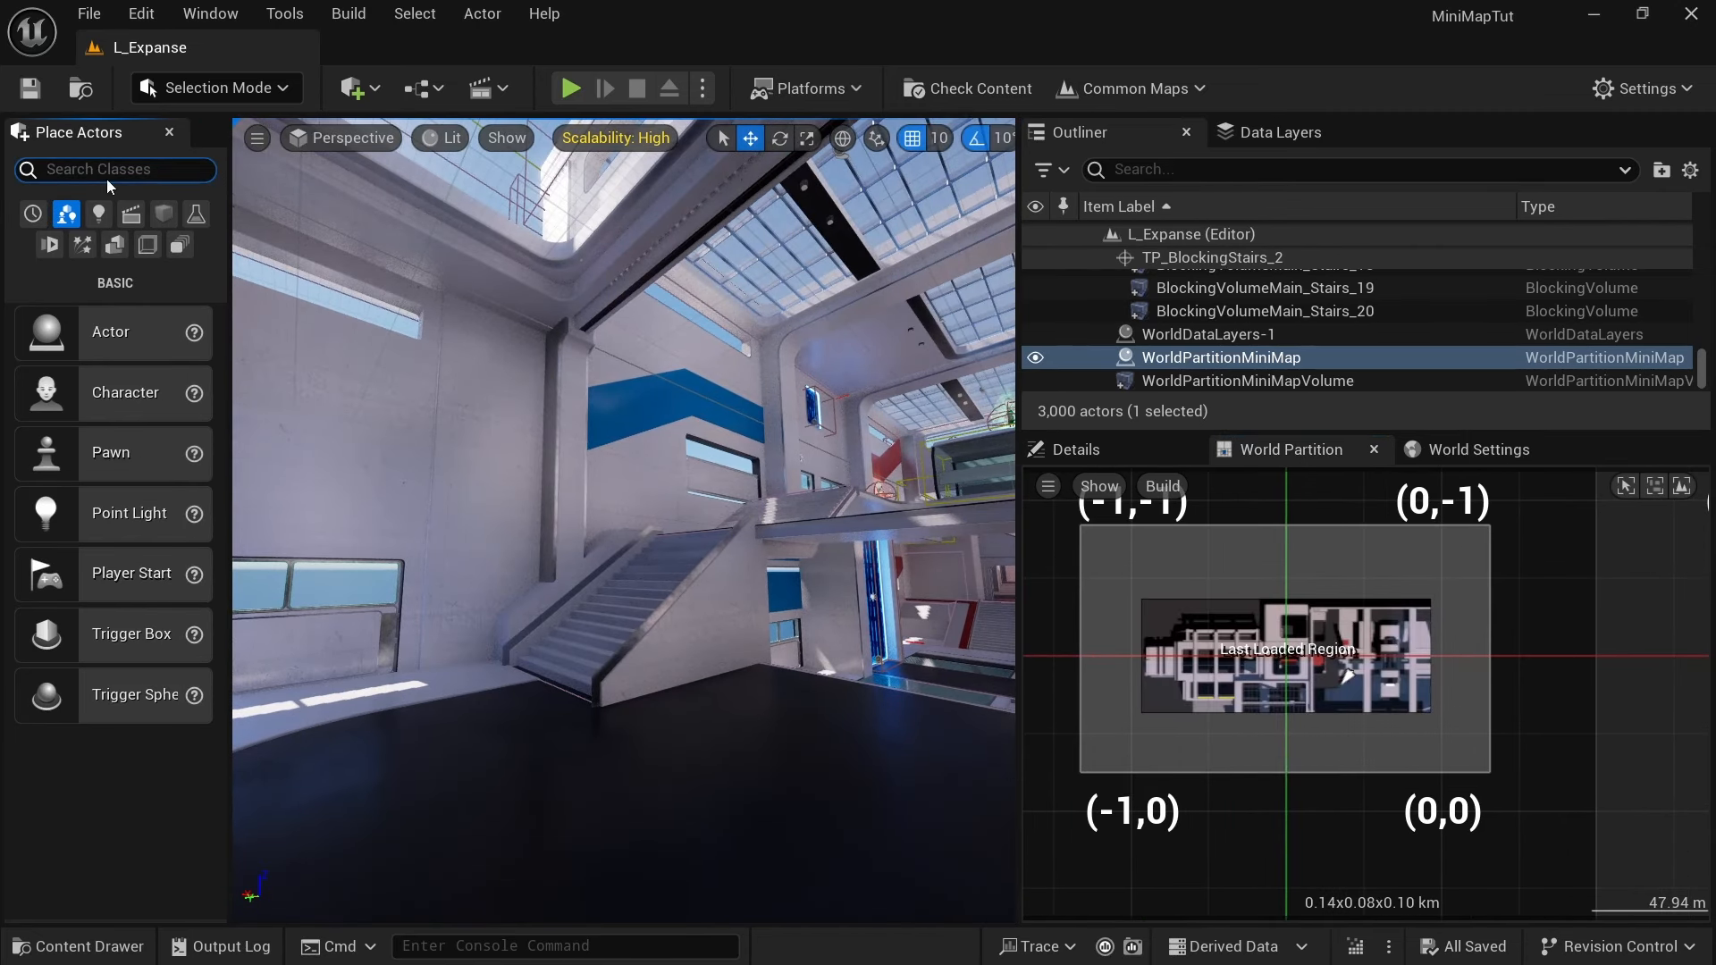
{"action": "type", "text": "Location"}
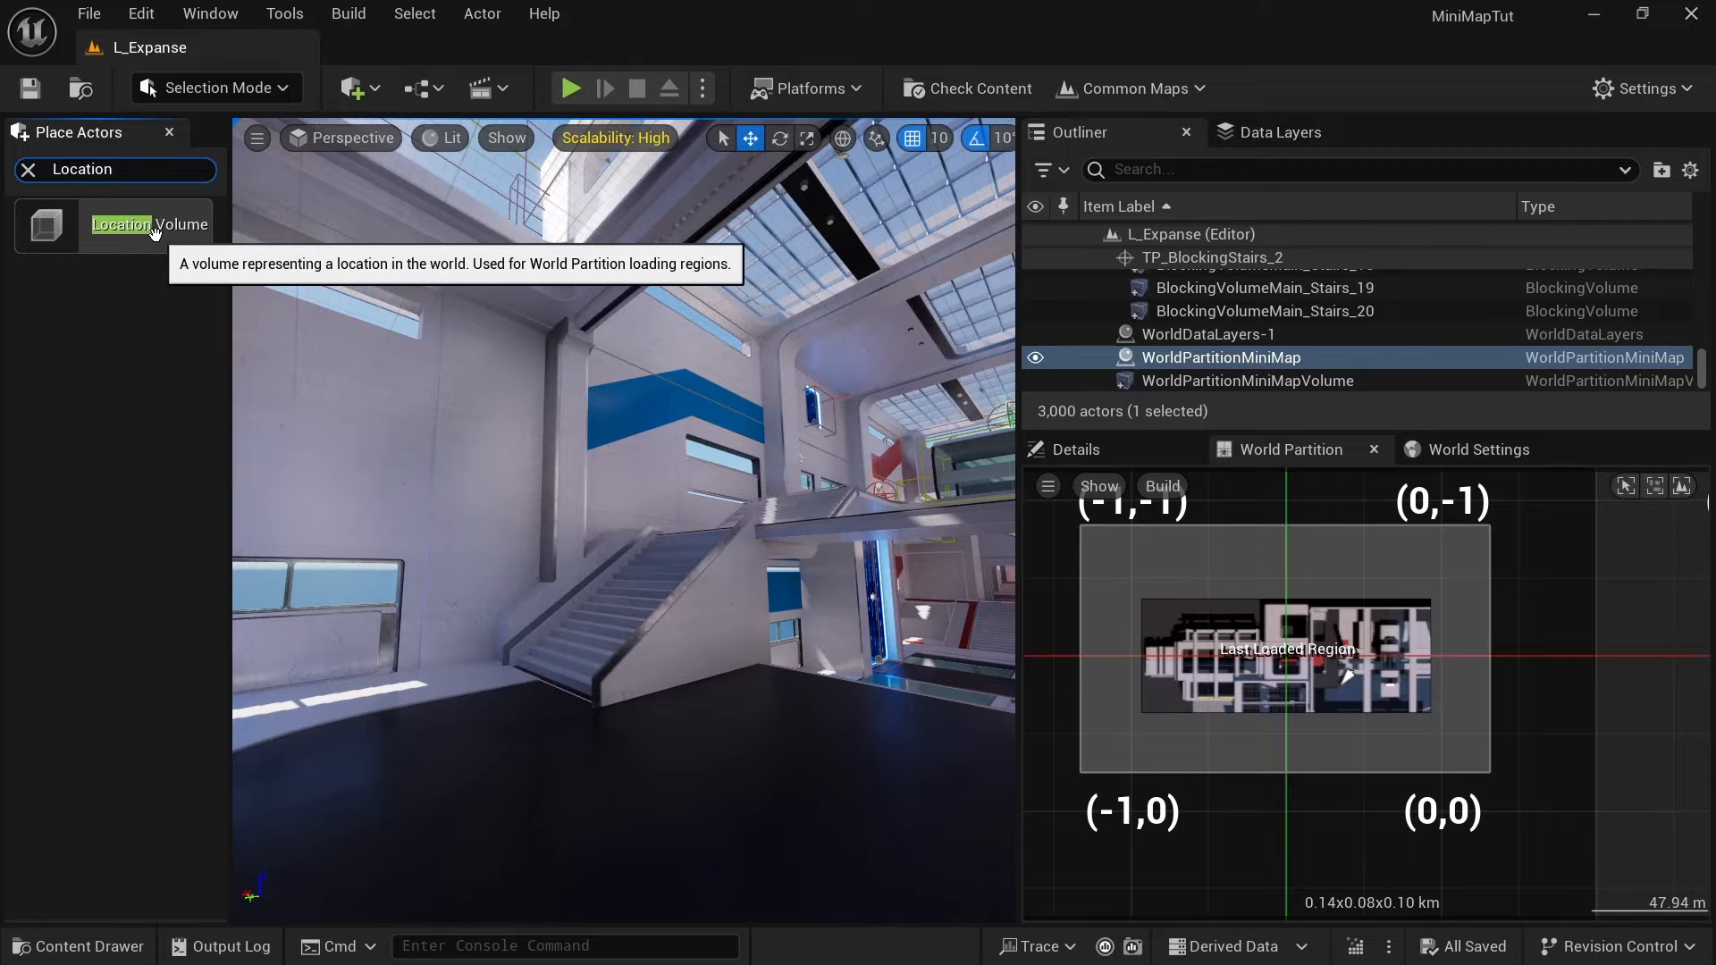
{"action": "left_click_drag", "start_coordinate": [153, 226], "coordinate": [681, 776]}
{"action": "right_click_drag", "start_coordinate": [682, 776], "coordinate": [630, 868]}
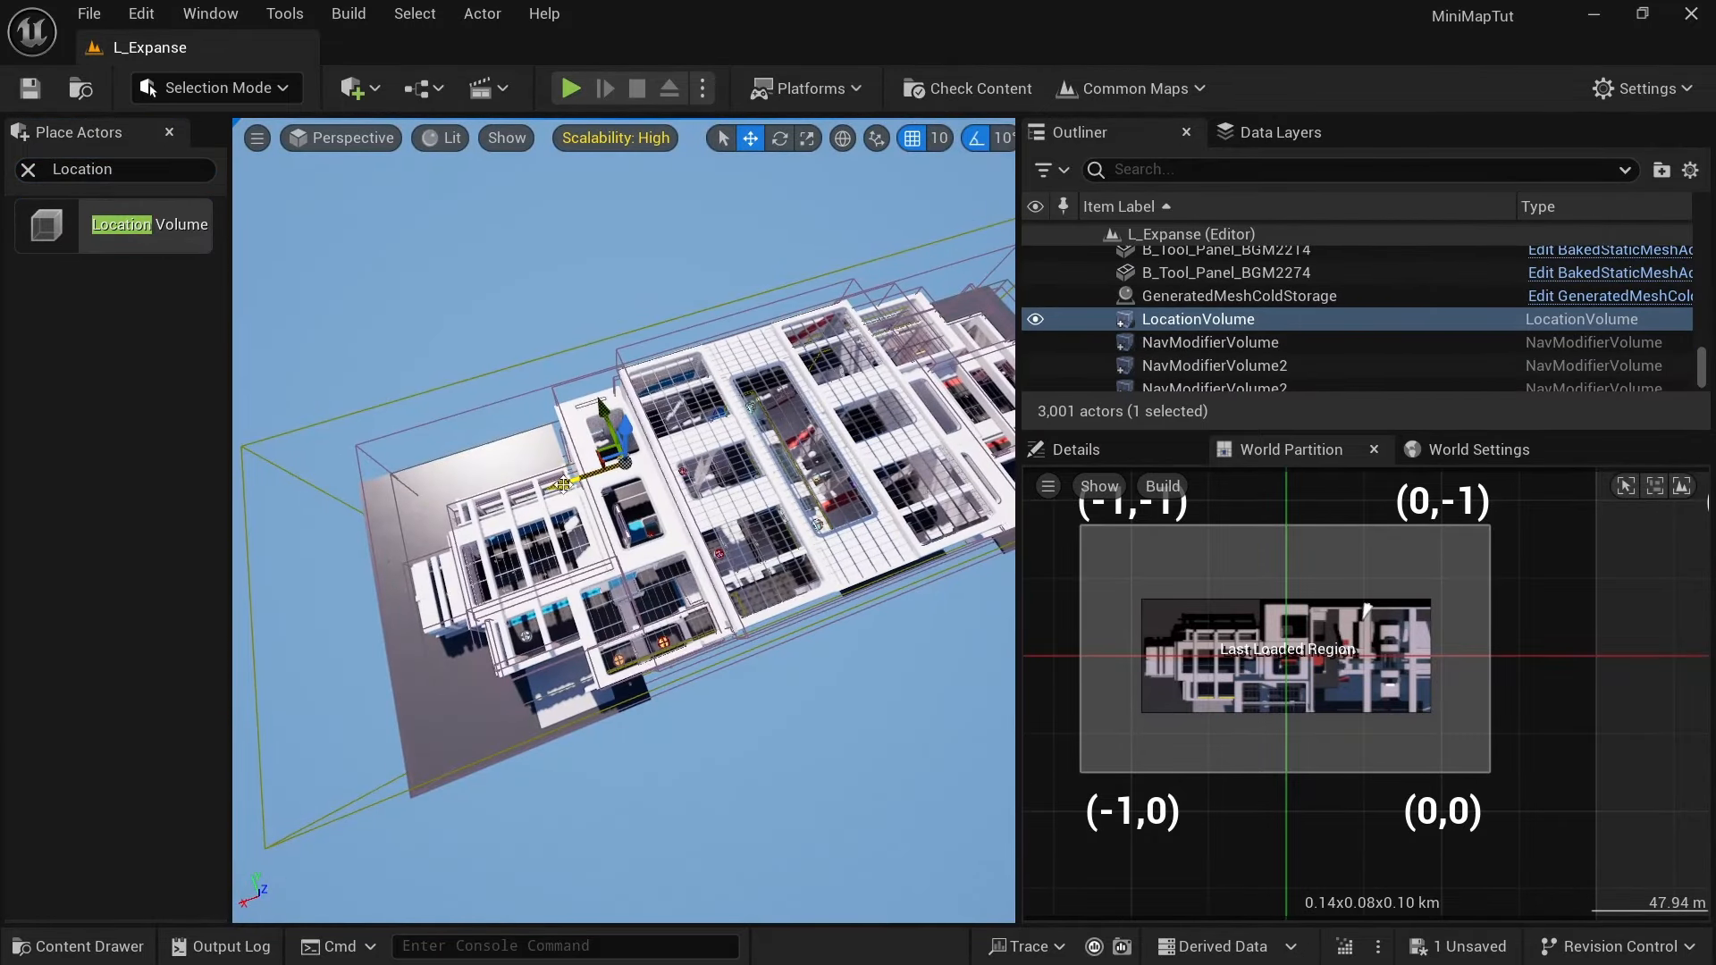
Step: Move the Location Volume over the lobby at the blue end of the building and scale it to enclose that area
{"action": "left_click_drag", "start_coordinate": [567, 483], "coordinate": [456, 513]}
{"action": "mouse_move", "coordinate": [490, 453]}
{"action": "left_mouse_down"}
{"action": "mouse_move", "coordinate": [513, 537]}
{"action": "mouse_move", "coordinate": [497, 465]}
{"action": "left_mouse_up"}
{"action": "key", "text": "r"}
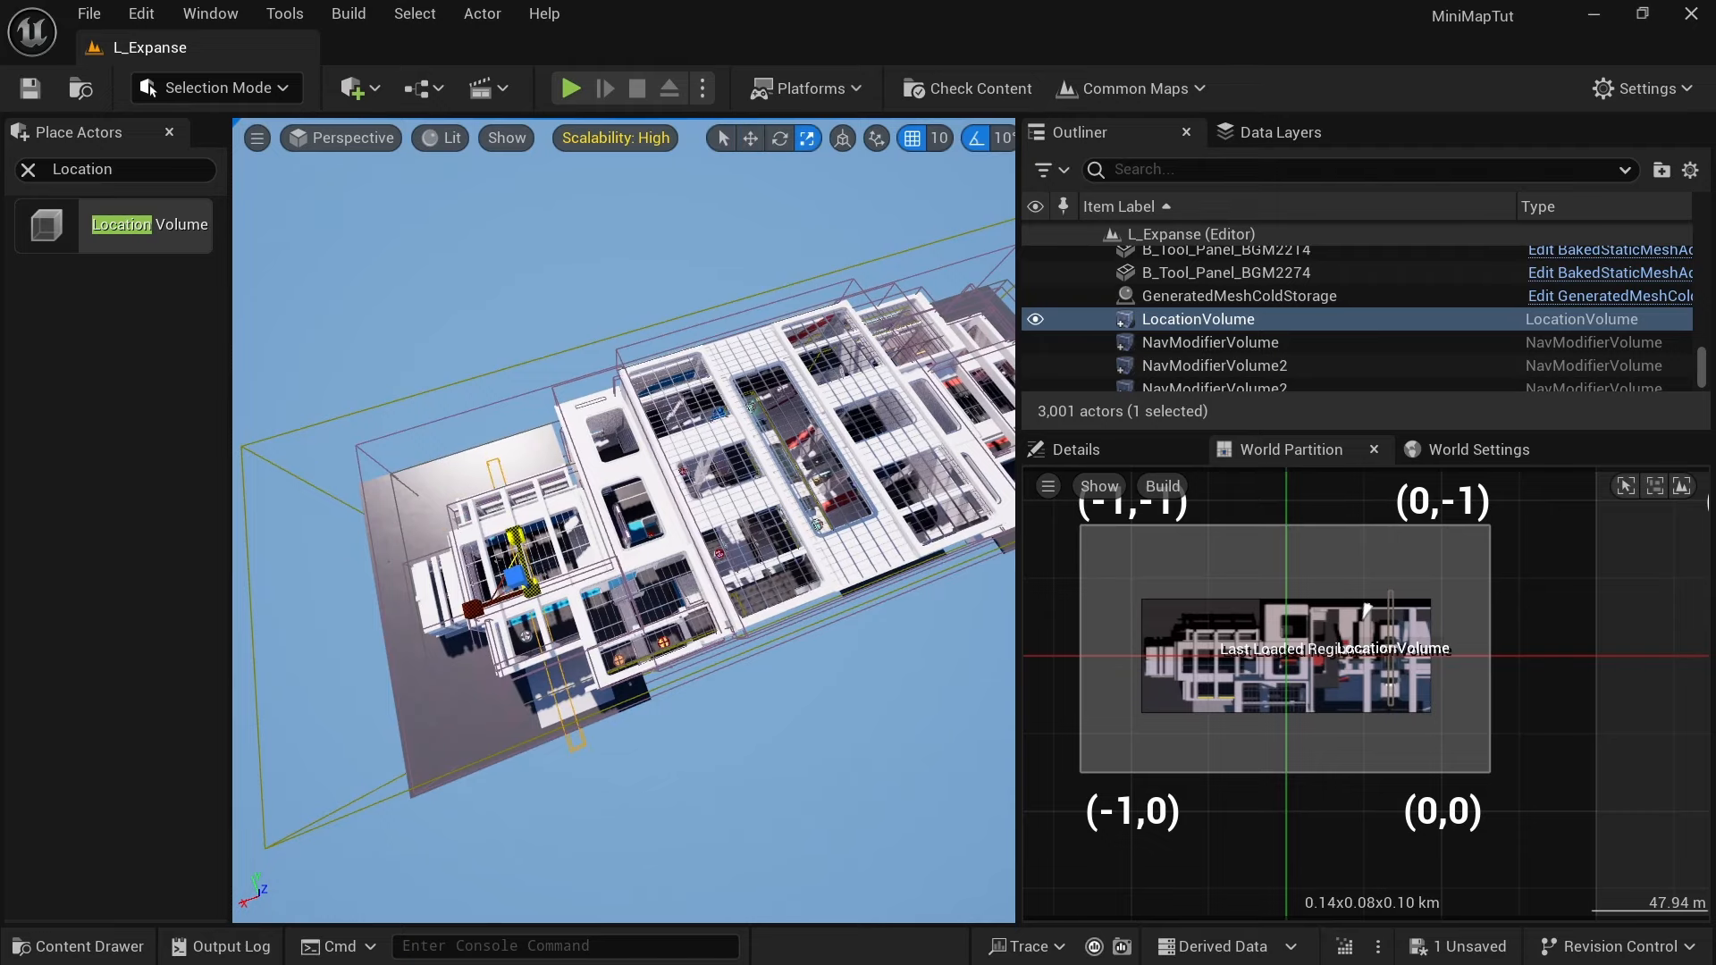
{"action": "left_click_drag", "start_coordinate": [471, 611], "coordinate": [446, 619]}
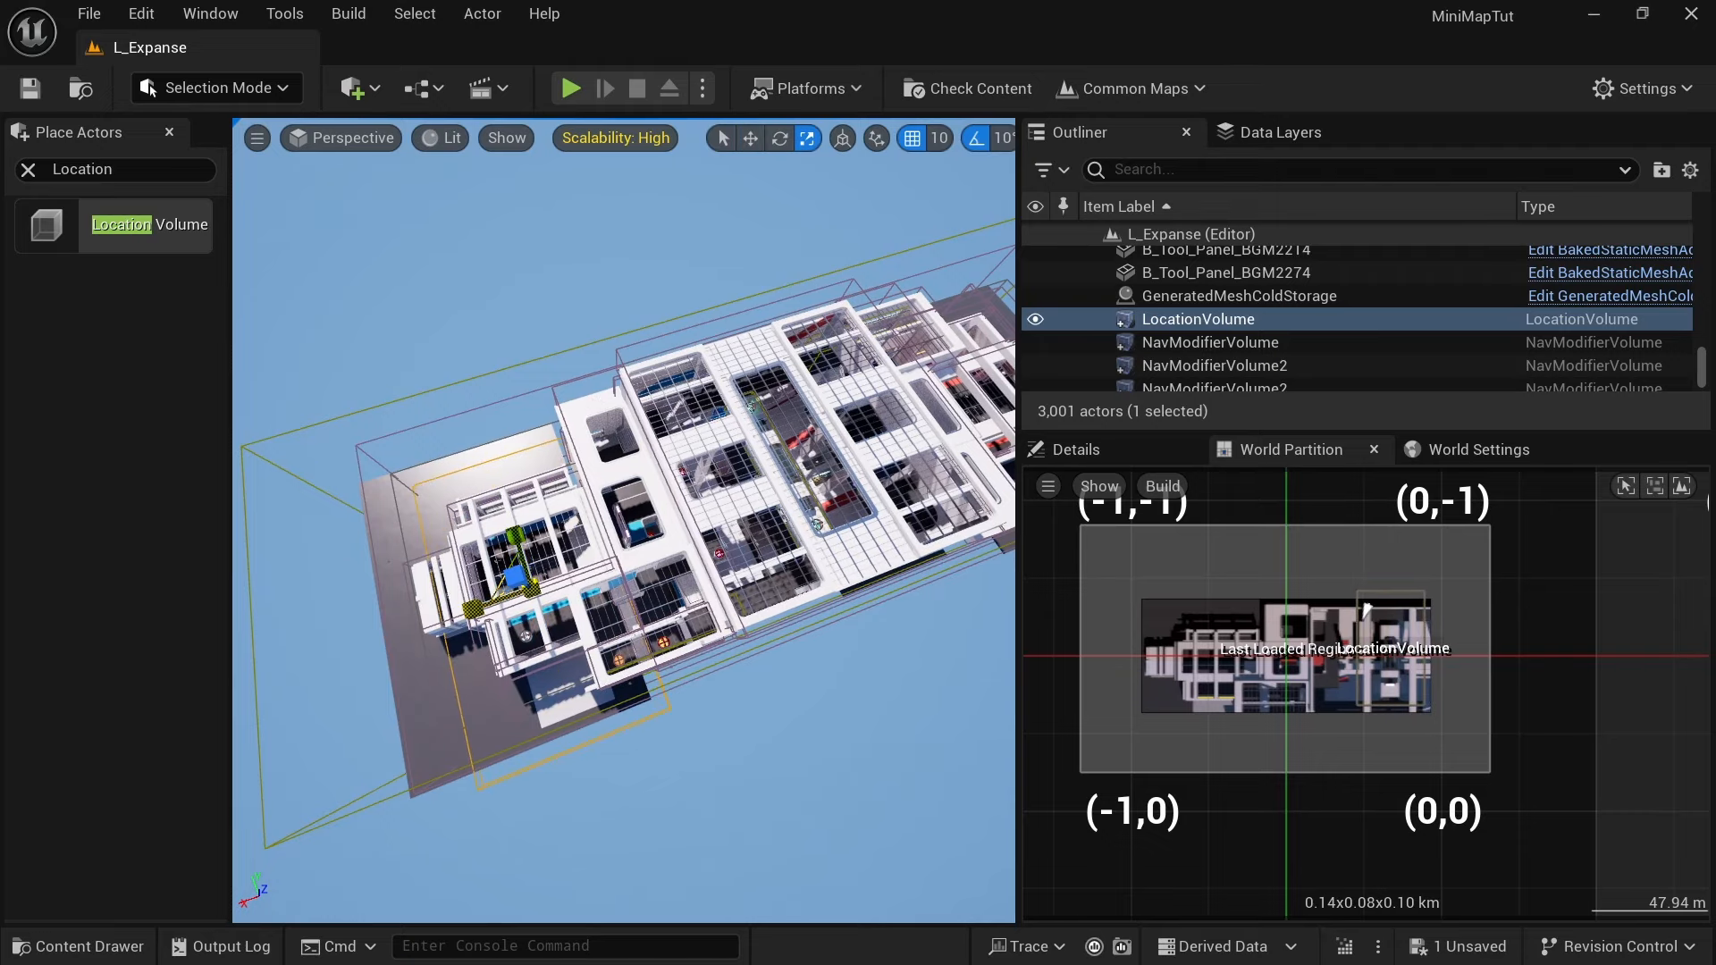
{"action": "key", "text": "w"}
{"action": "key", "text": "r"}
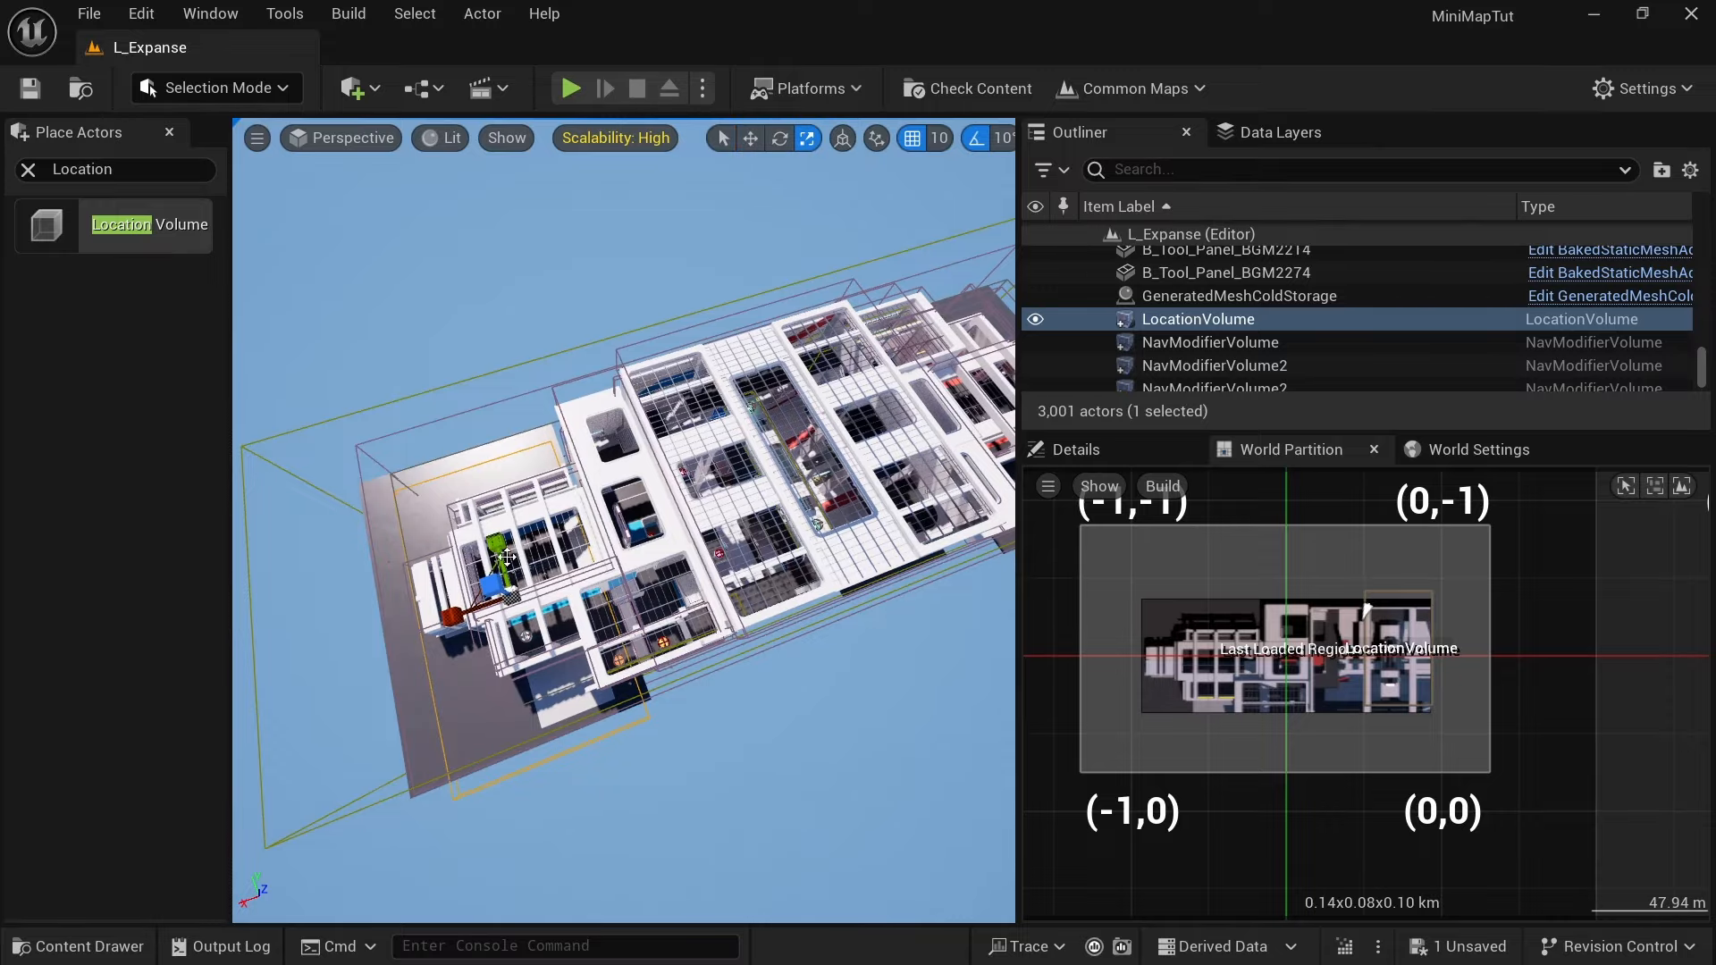
{"action": "left_click_drag", "start_coordinate": [490, 585], "coordinate": [483, 579]}
Step: Inspect how the Location Volume encloses the lobby from several angles around the building
{"action": "right_click_drag", "start_coordinate": [873, 743], "coordinate": [809, 625]}
{"action": "key", "text": "s"}
{"action": "right_click_drag", "start_coordinate": [703, 683], "coordinate": [697, 585]}
{"action": "key", "text": "s"}
{"action": "key", "text": "q"}
{"action": "key", "text": "e"}
{"action": "right_click_drag", "start_coordinate": [582, 503], "coordinate": [679, 632]}
{"action": "key", "text": "a"}
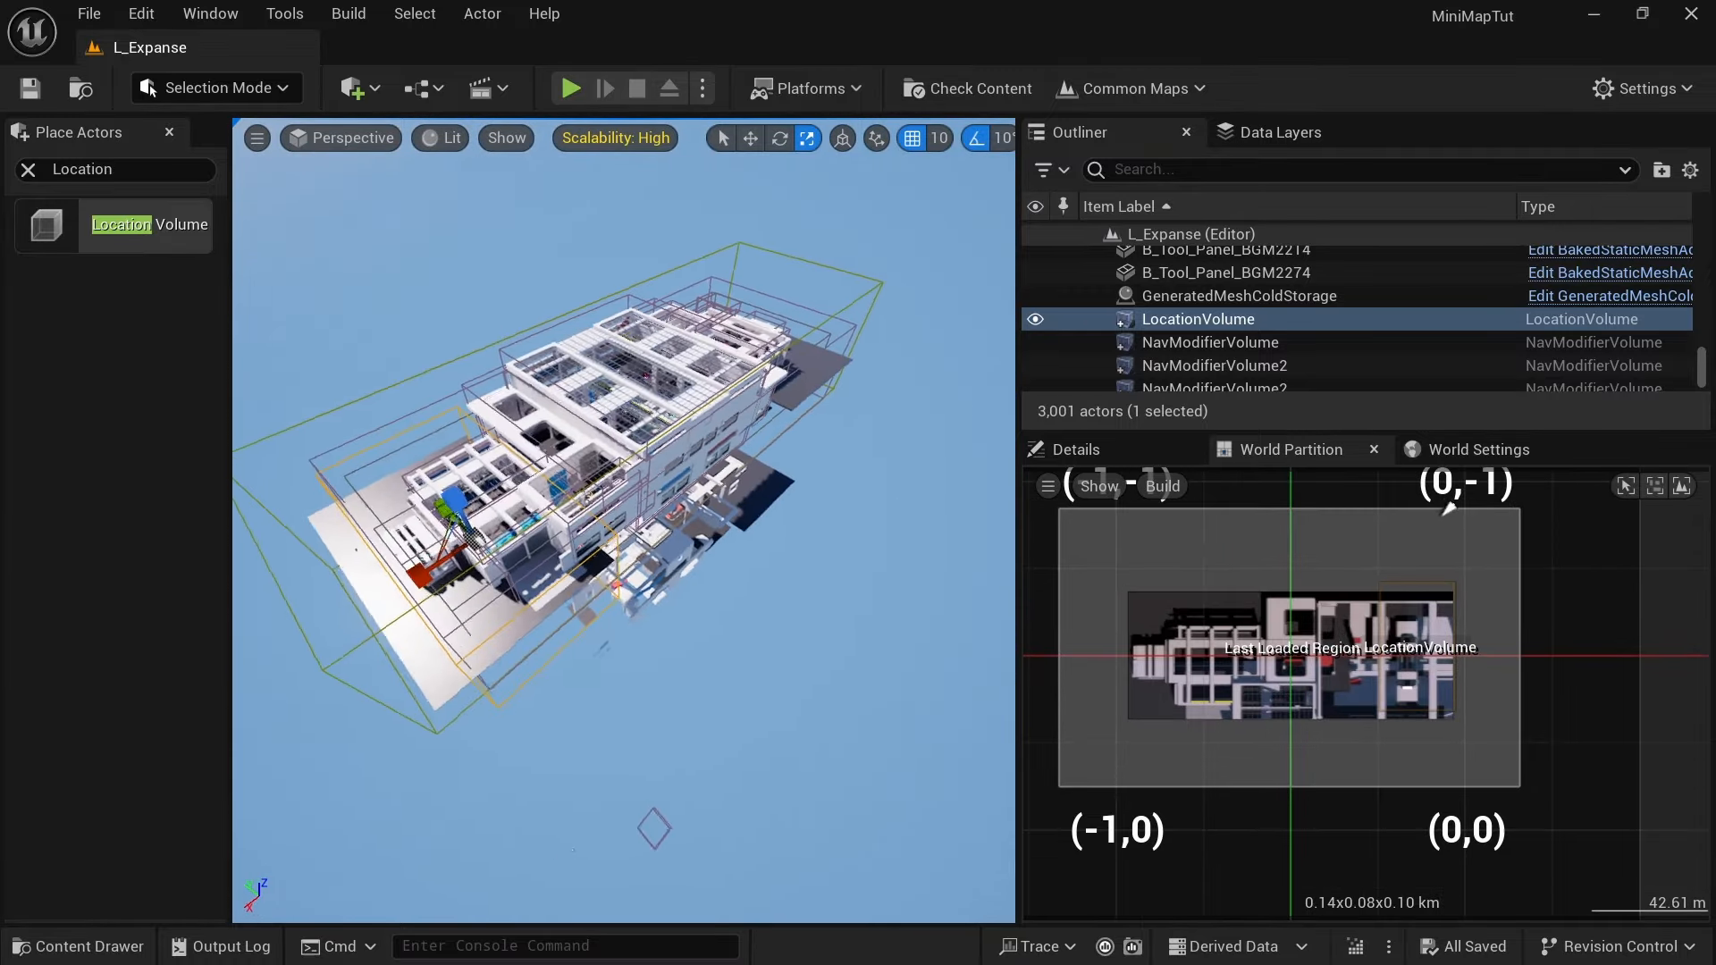
{"action": "key", "text": "a"}
{"action": "mouse_move", "coordinate": [572, 518]}
{"action": "right_mouse_down"}
{"action": "mouse_move", "coordinate": [804, 572]}
{"action": "mouse_move", "coordinate": [768, 586]}
{"action": "mouse_move", "coordinate": [822, 594]}
{"action": "right_mouse_up"}
{"action": "key", "text": "d"}
Step: Rename the Location Volume as LobbyBluePlayers
{"action": "left_click", "coordinate": [1220, 321]}
{"action": "type", "text": "LobbyBluePlayers"}
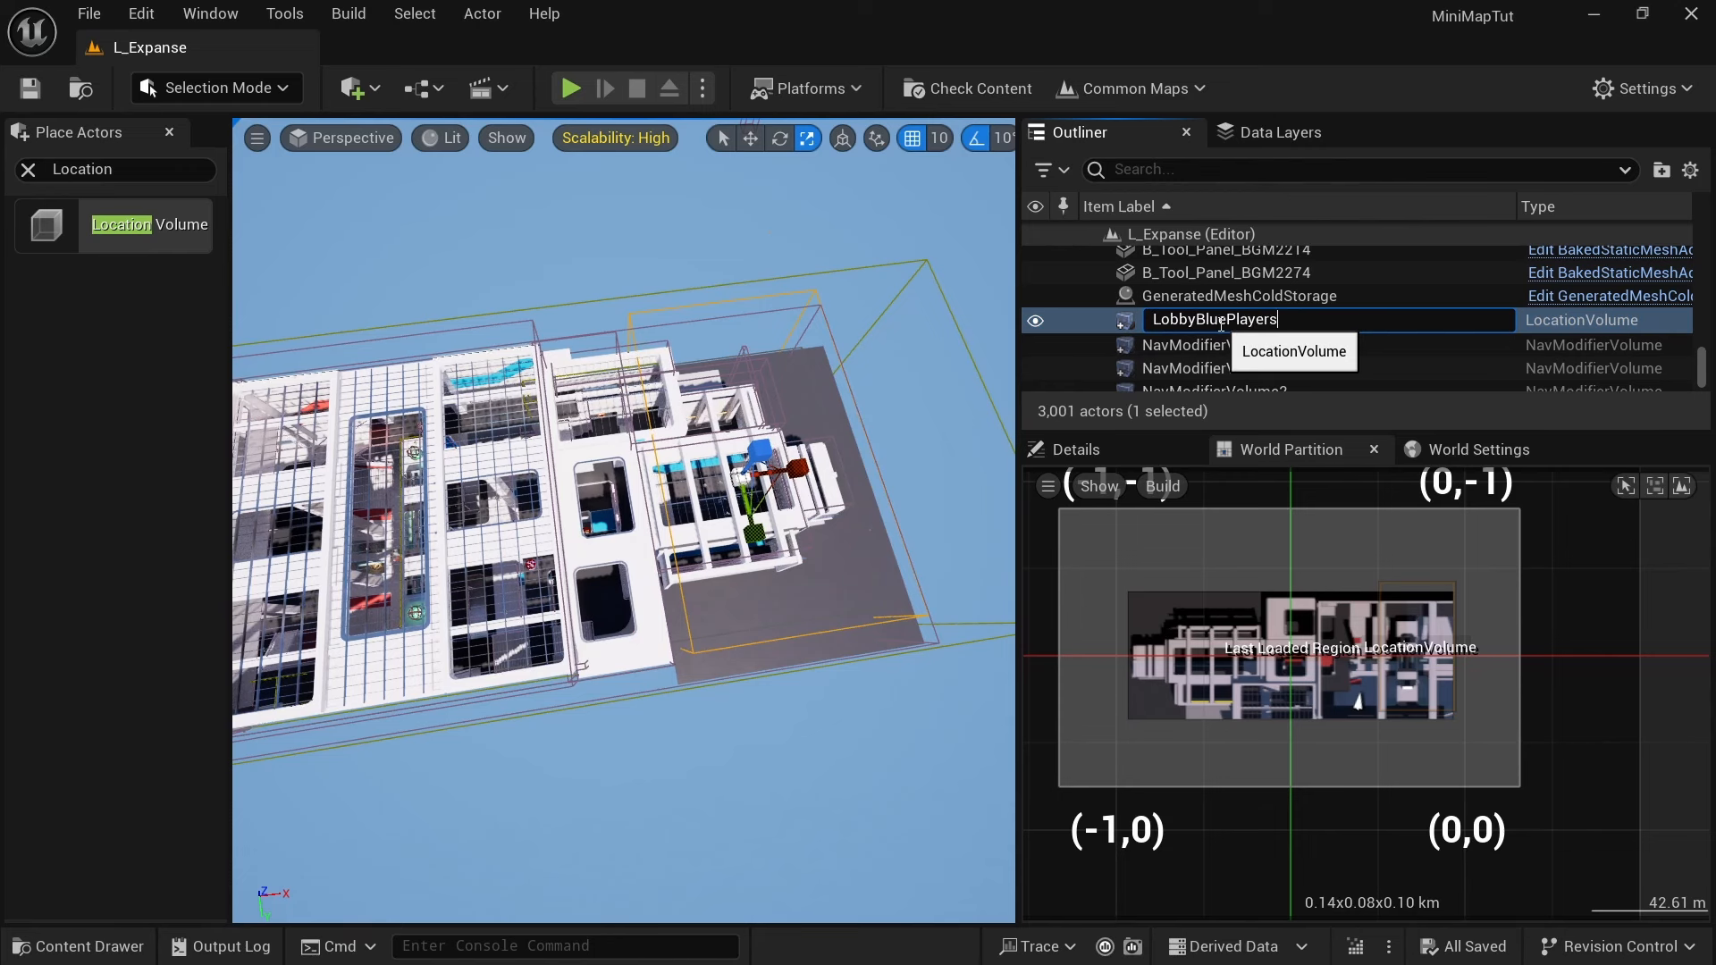
{"action": "key", "text": "Return"}
Step: Unload the last loaded region from the World Partition map and look closely at the LobbyBluePlayers region
{"action": "scroll", "coordinate": [1286, 625], "scroll_direction": "down", "scroll_amount": 4}
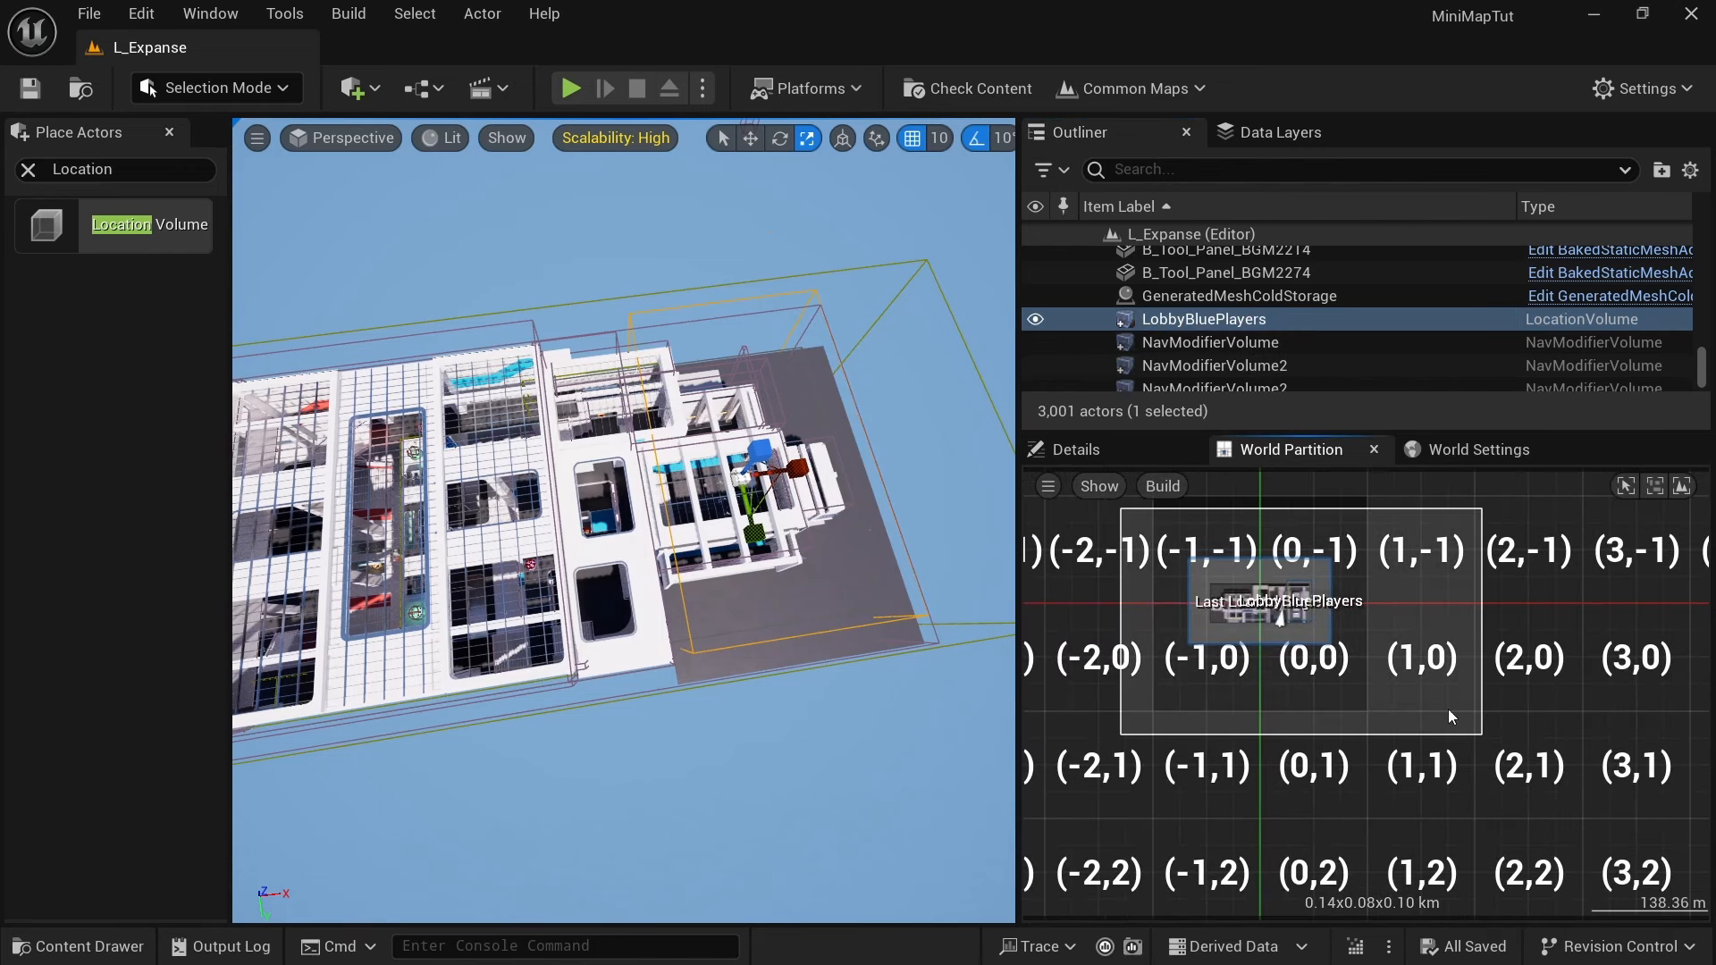
{"action": "right_click", "coordinate": [1226, 570]}
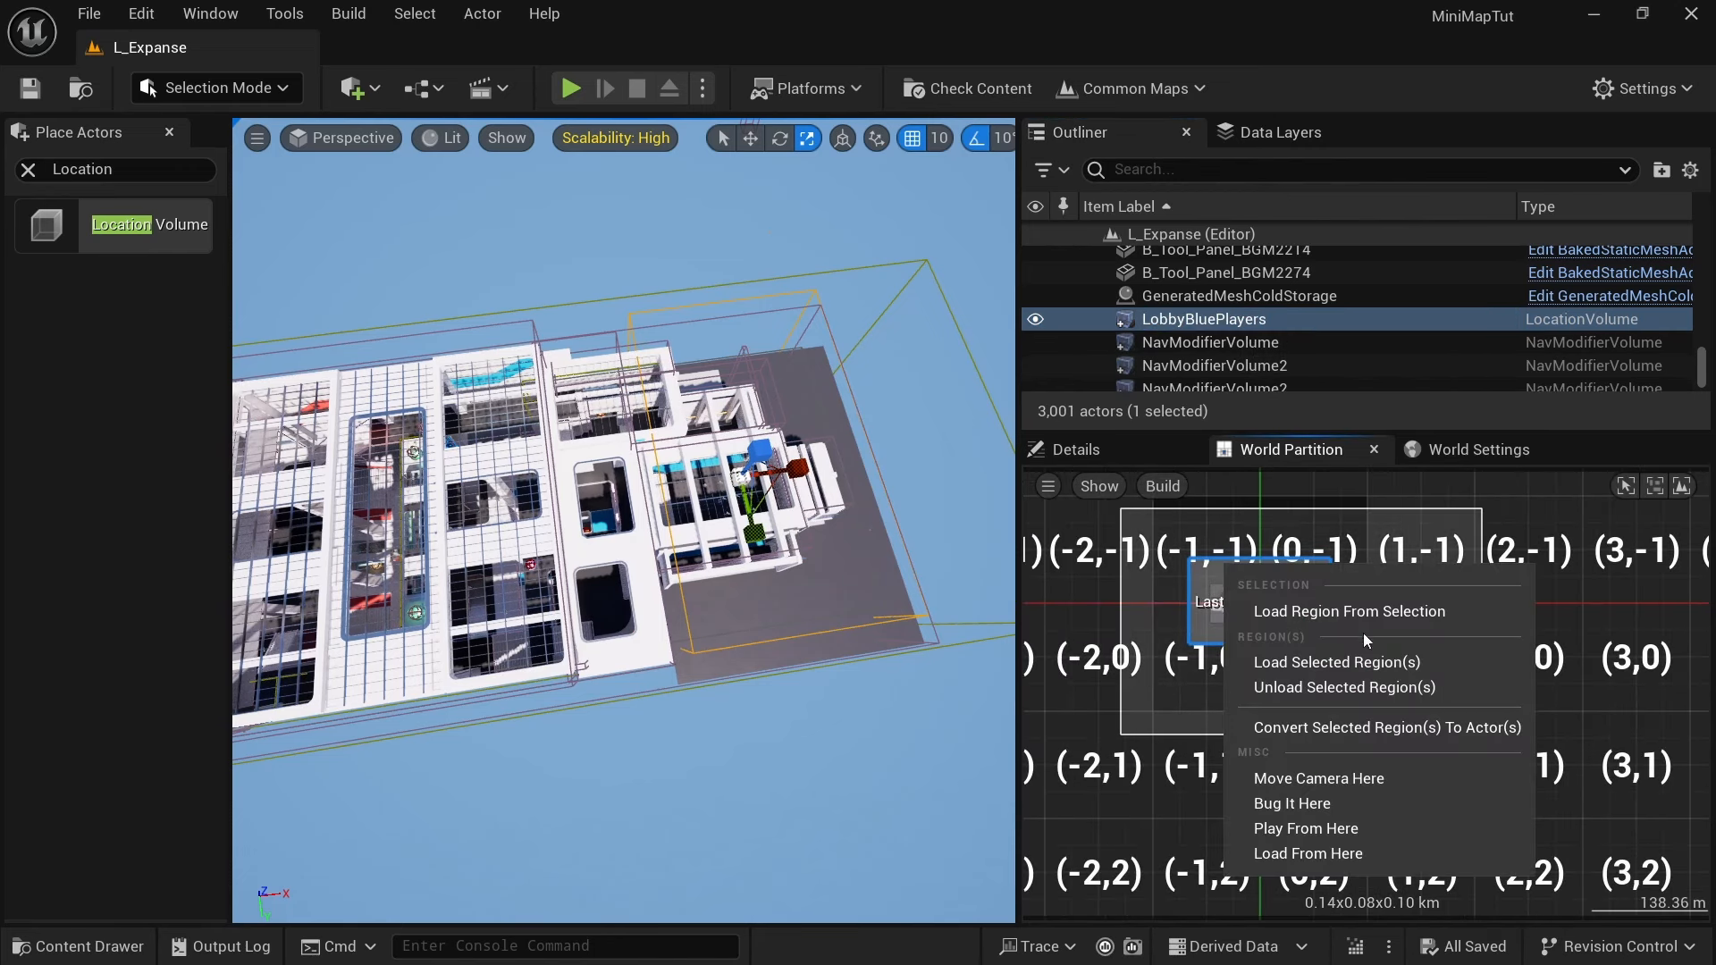
{"action": "left_click", "coordinate": [1312, 687]}
{"action": "scroll", "coordinate": [1264, 664], "scroll_direction": "up", "scroll_amount": 6}
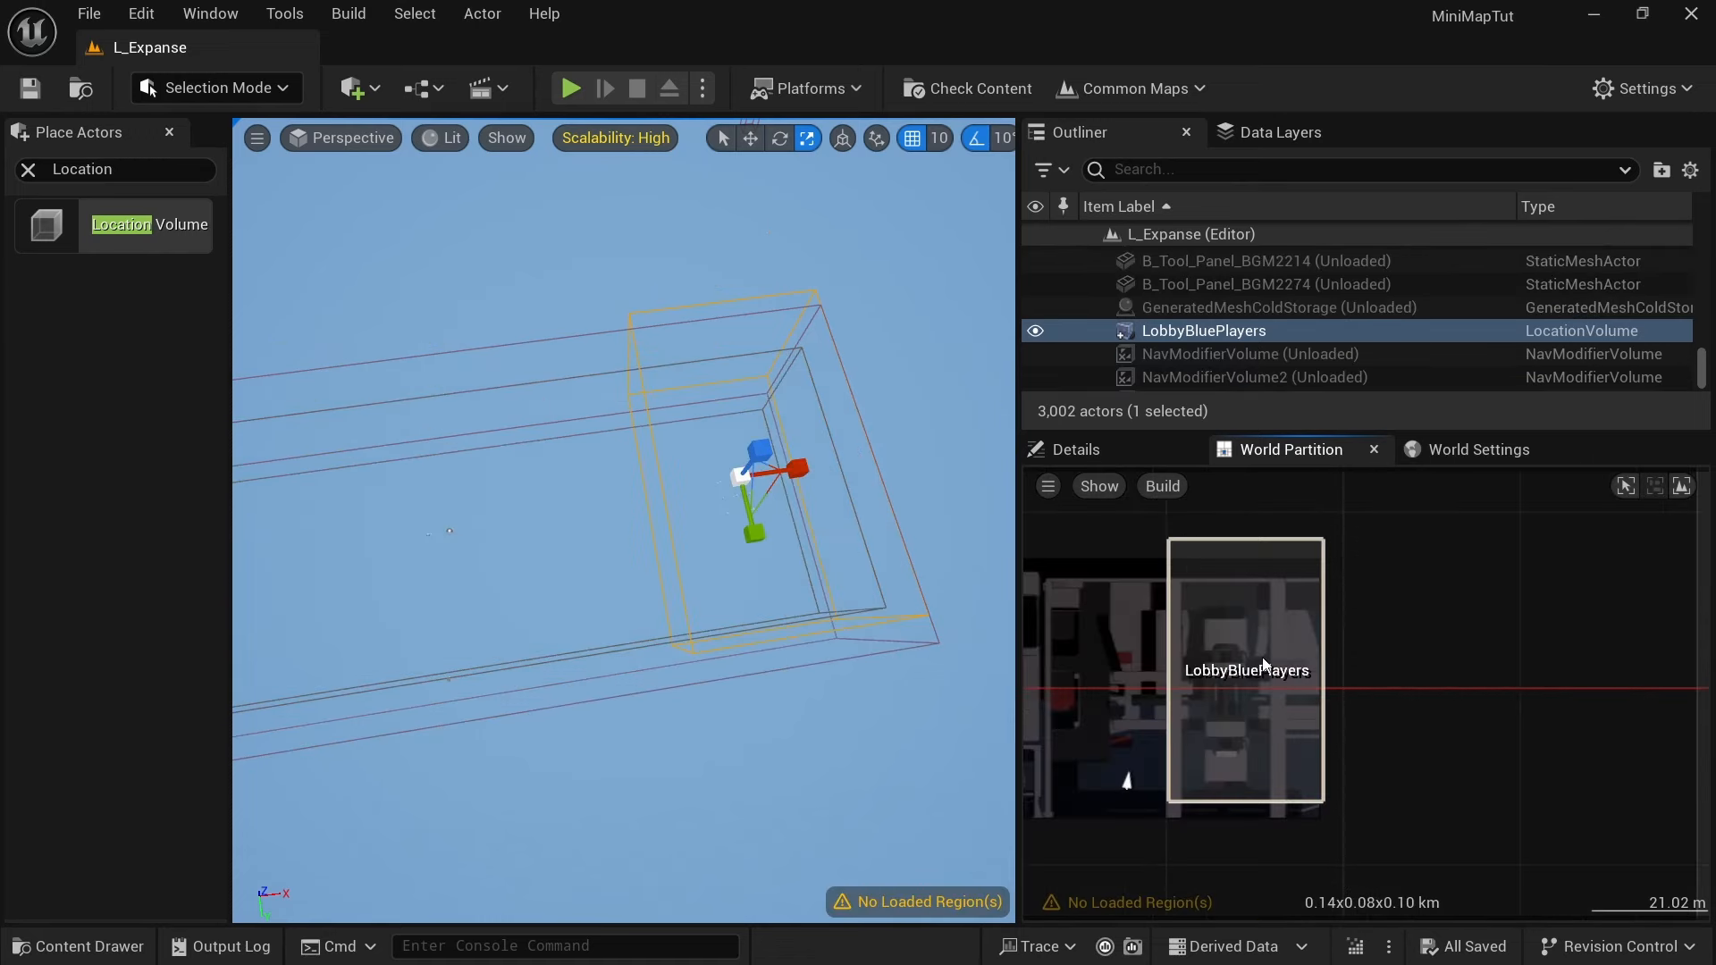
Step: Duplicate the LobbyBluePlayers volume along the X axis onto the opposite end of the building
{"action": "mouse_move", "coordinate": [572, 530]}
{"action": "right_mouse_down"}
{"action": "mouse_move", "coordinate": [429, 491]}
{"action": "mouse_move", "coordinate": [572, 513]}
{"action": "right_mouse_up"}
{"action": "key", "text": "a"}
{"action": "key", "text": "s"}
{"action": "key", "text": "w"}
{"action": "left_click_drag", "start_coordinate": [912, 518], "coordinate": [517, 539], "text": "alt"}
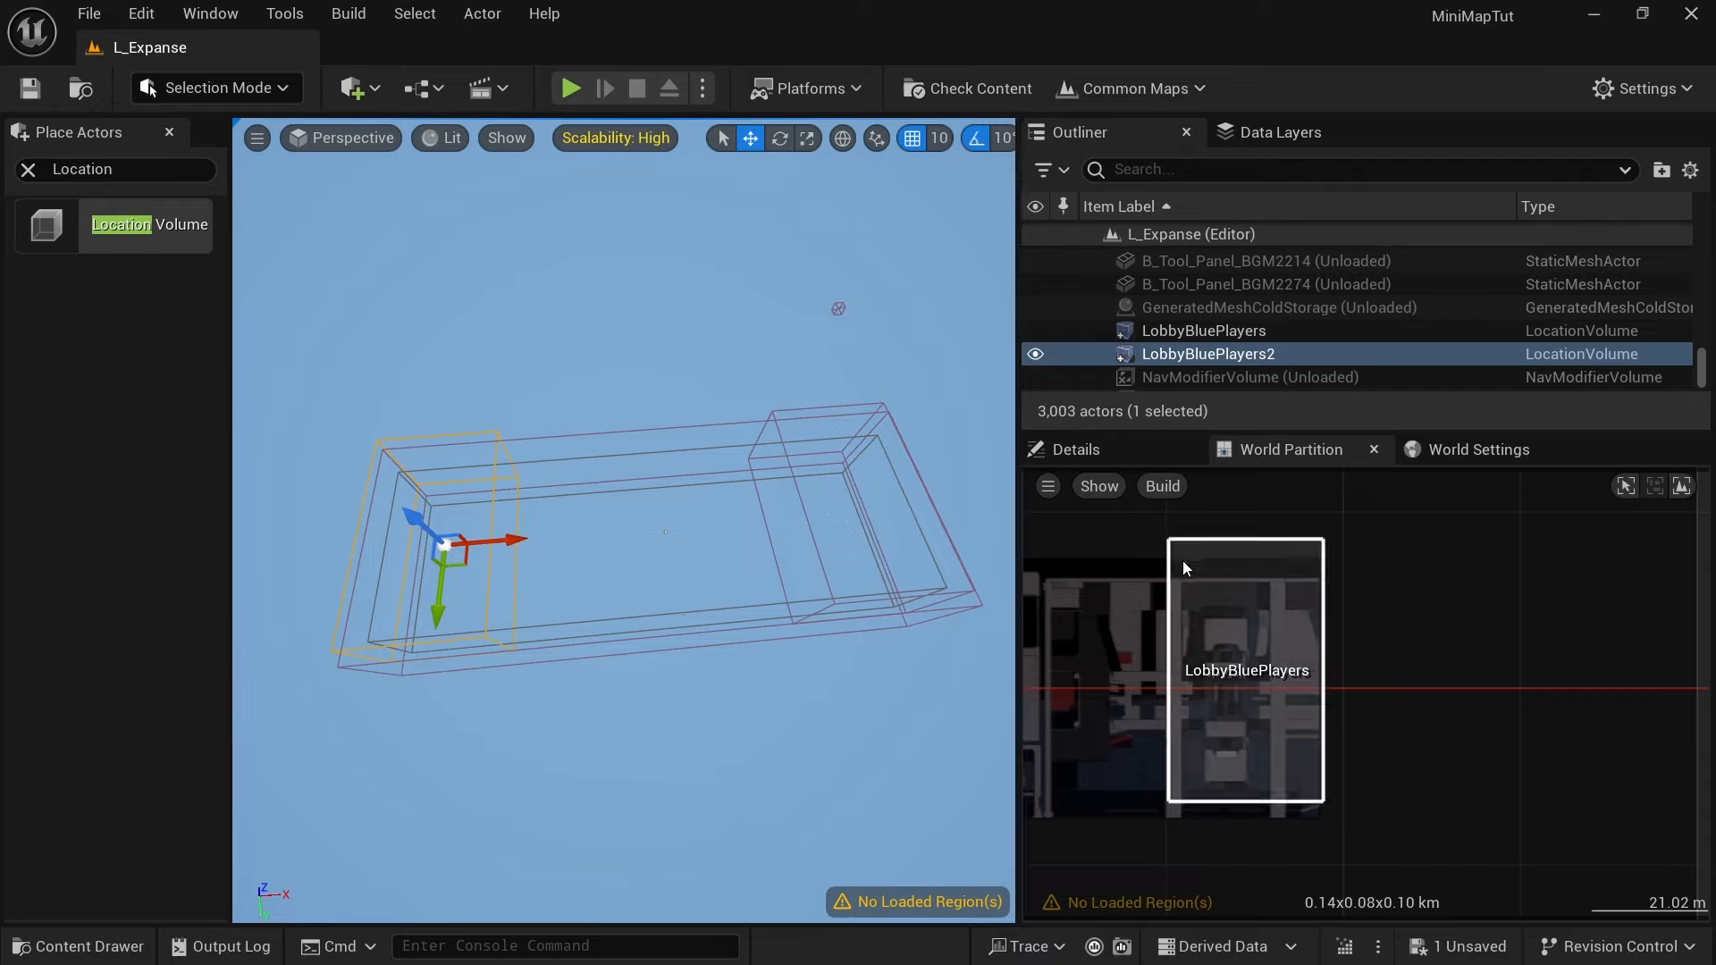
Step: Rename the duplicated volume as LobbyRedPlayers and save the level
{"action": "left_click", "coordinate": [1202, 355]}
{"action": "left_click", "coordinate": [1198, 355]}
{"action": "left_click_drag", "start_coordinate": [1199, 354], "coordinate": [1227, 354]}
{"action": "type", "text": "Red"}
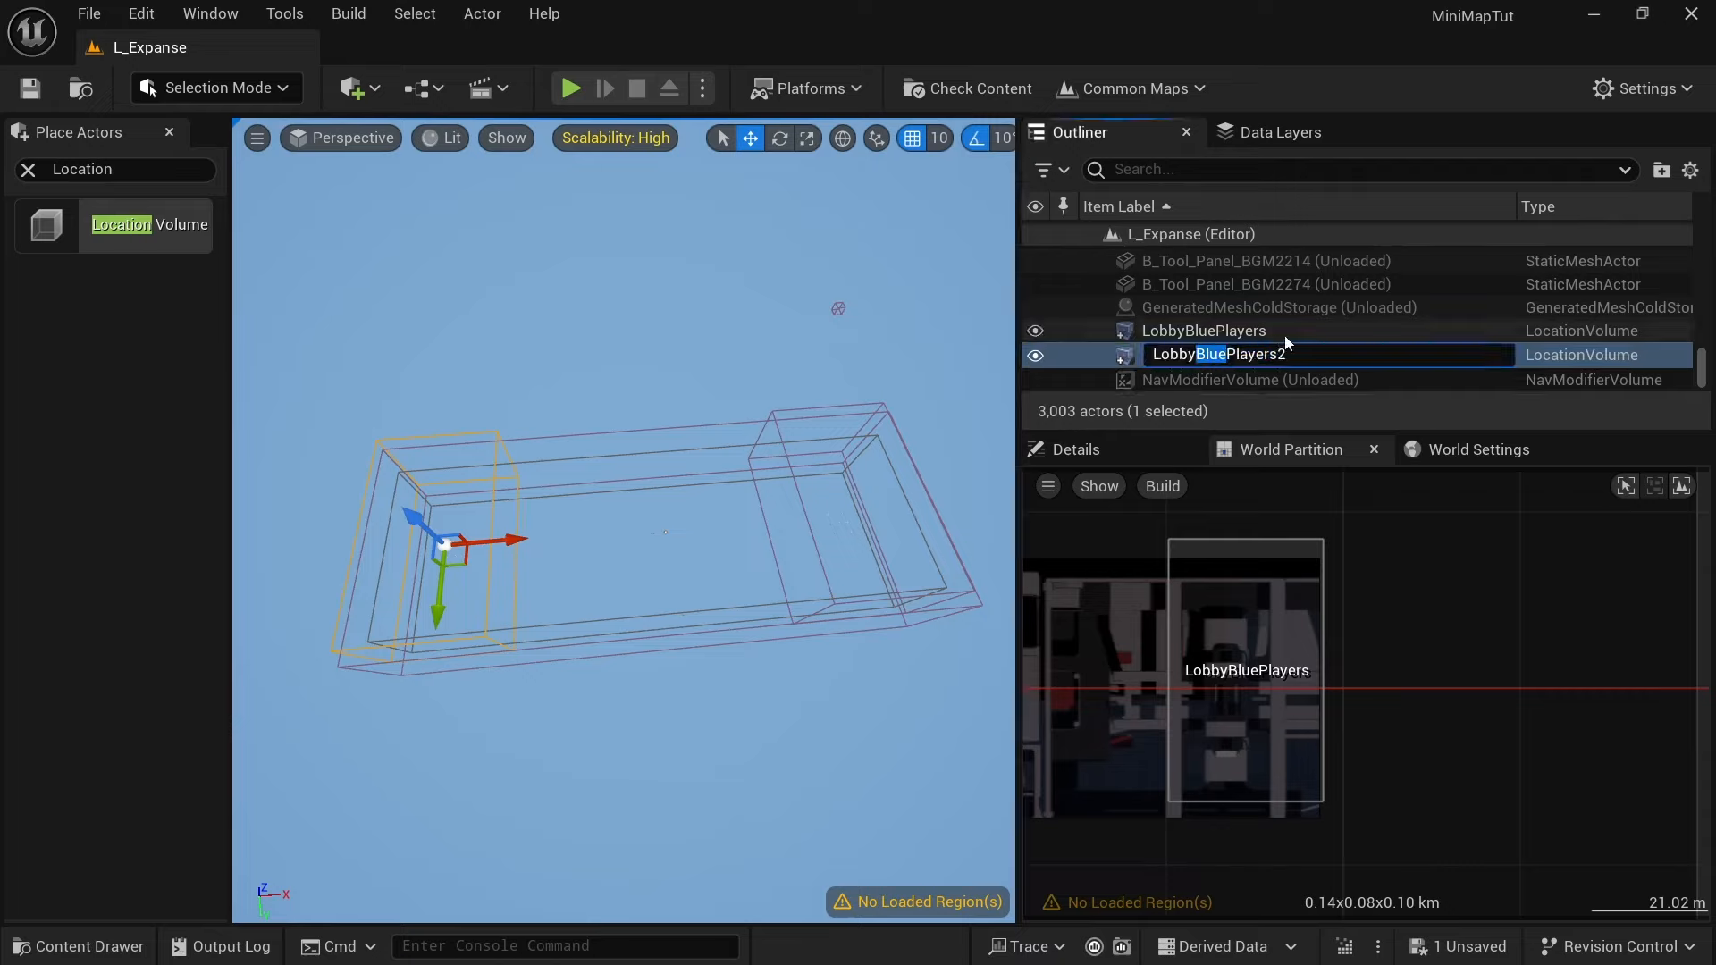
{"action": "key", "text": "Return"}
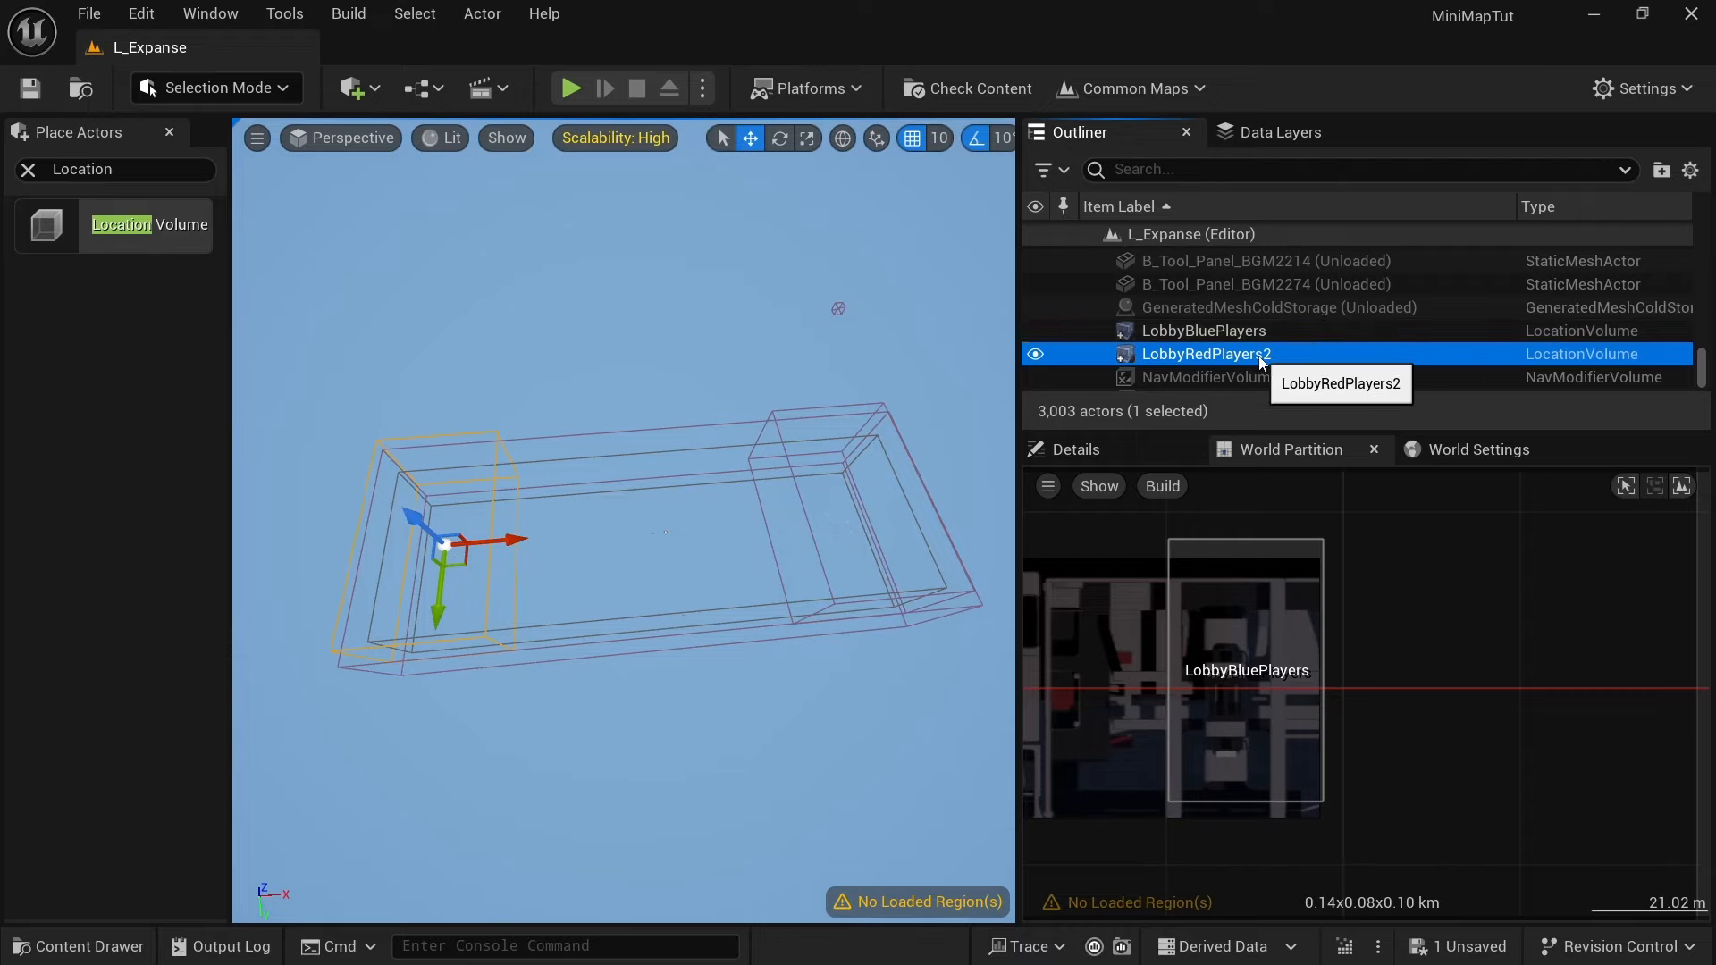
{"action": "left_click", "coordinate": [1261, 359]}
{"action": "left_click", "coordinate": [1289, 353]}
{"action": "key", "text": "BackSpace"}
{"action": "key", "text": "Return"}
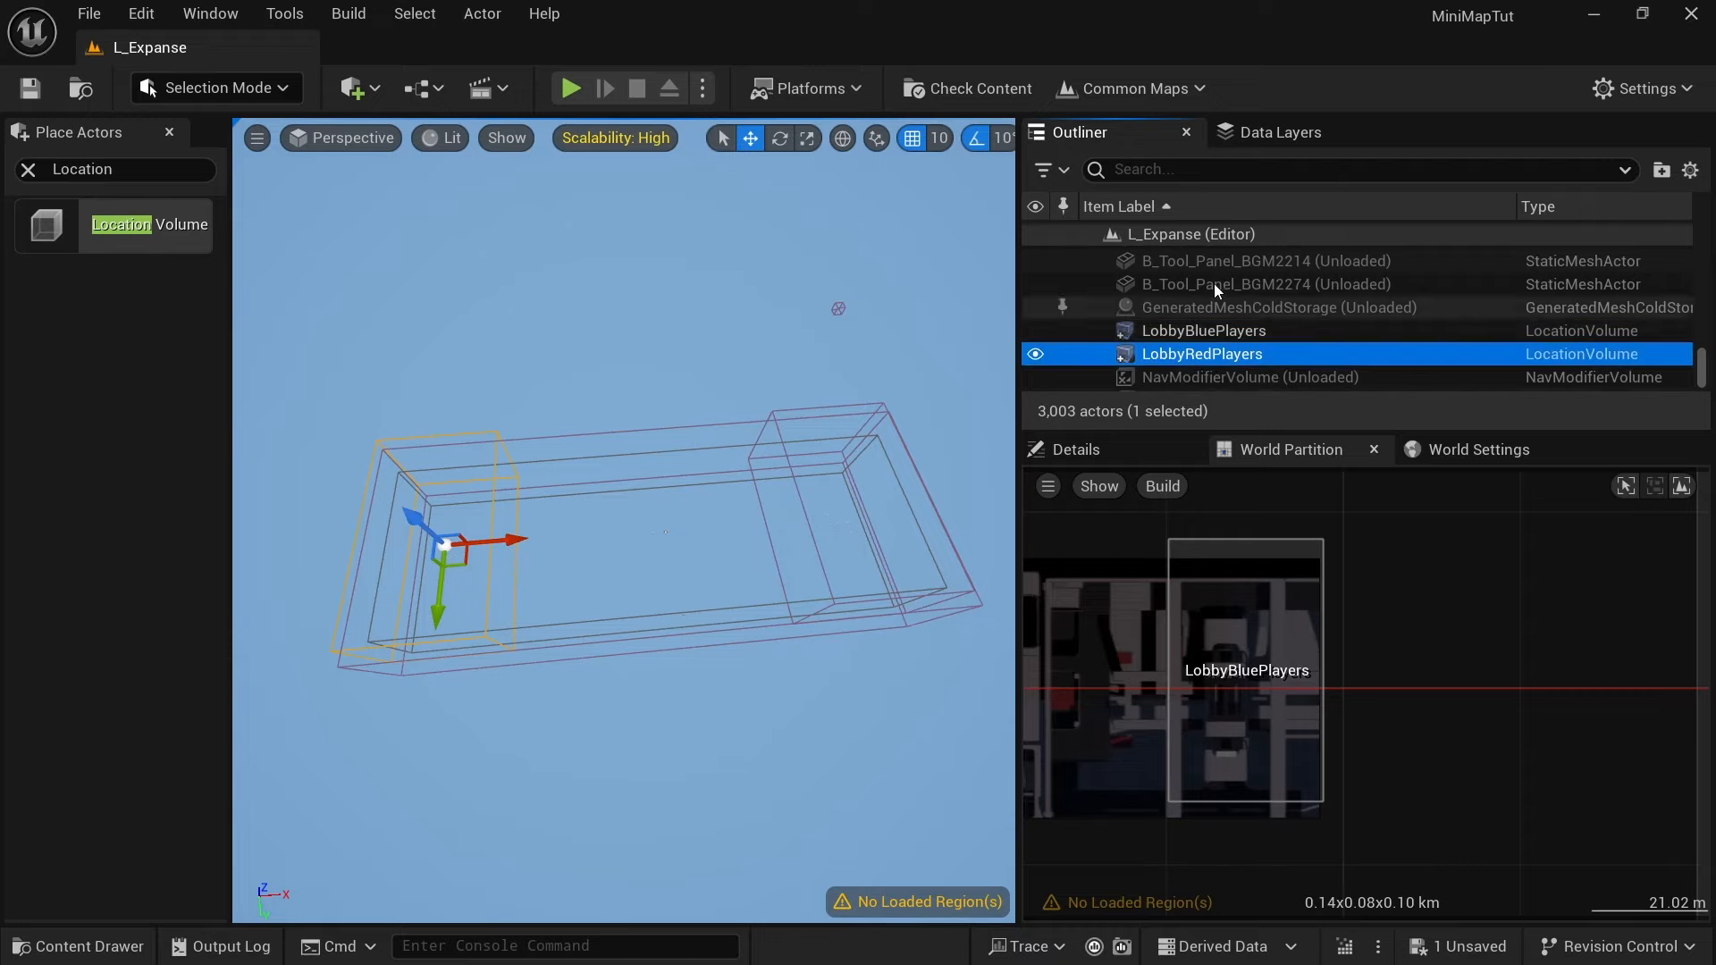
{"action": "left_click", "coordinate": [33, 87]}
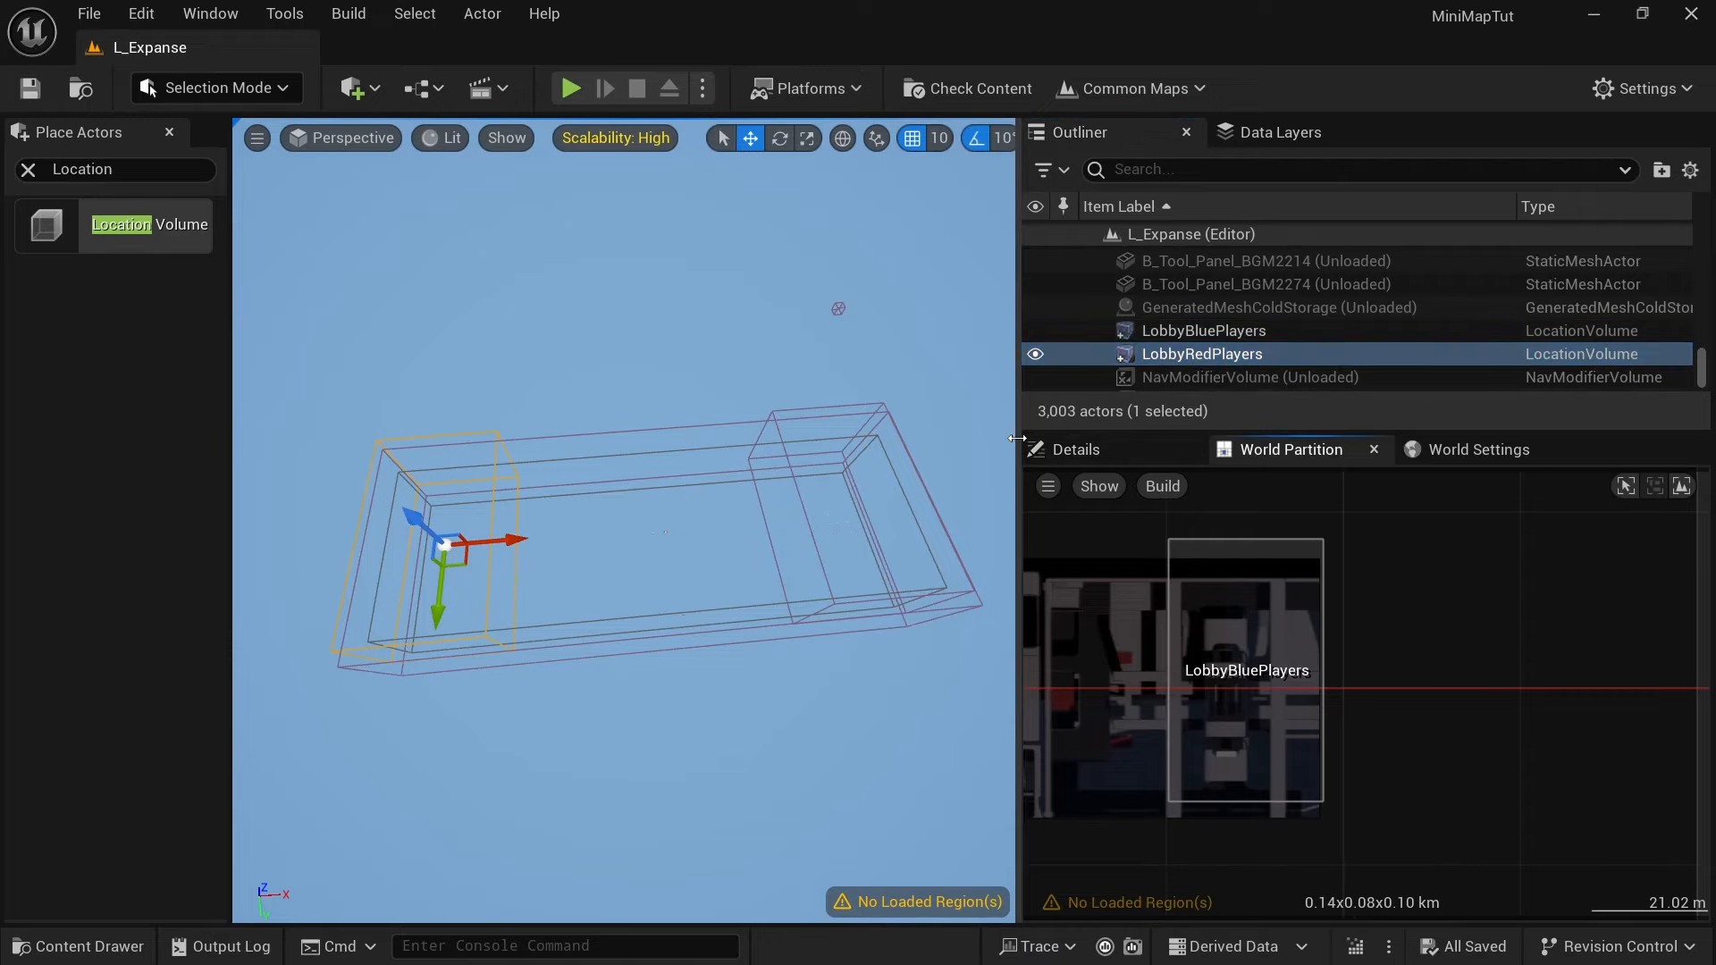
Step: Widen the World Partition map area and view the LobbyRedPlayers and LobbyBluePlayers regions on the minimap
{"action": "left_click_drag", "start_coordinate": [1019, 450], "coordinate": [775, 450]}
{"action": "scroll", "coordinate": [943, 563], "scroll_direction": "down", "scroll_amount": 1}
{"action": "right_click_drag", "start_coordinate": [940, 564], "coordinate": [1204, 574]}
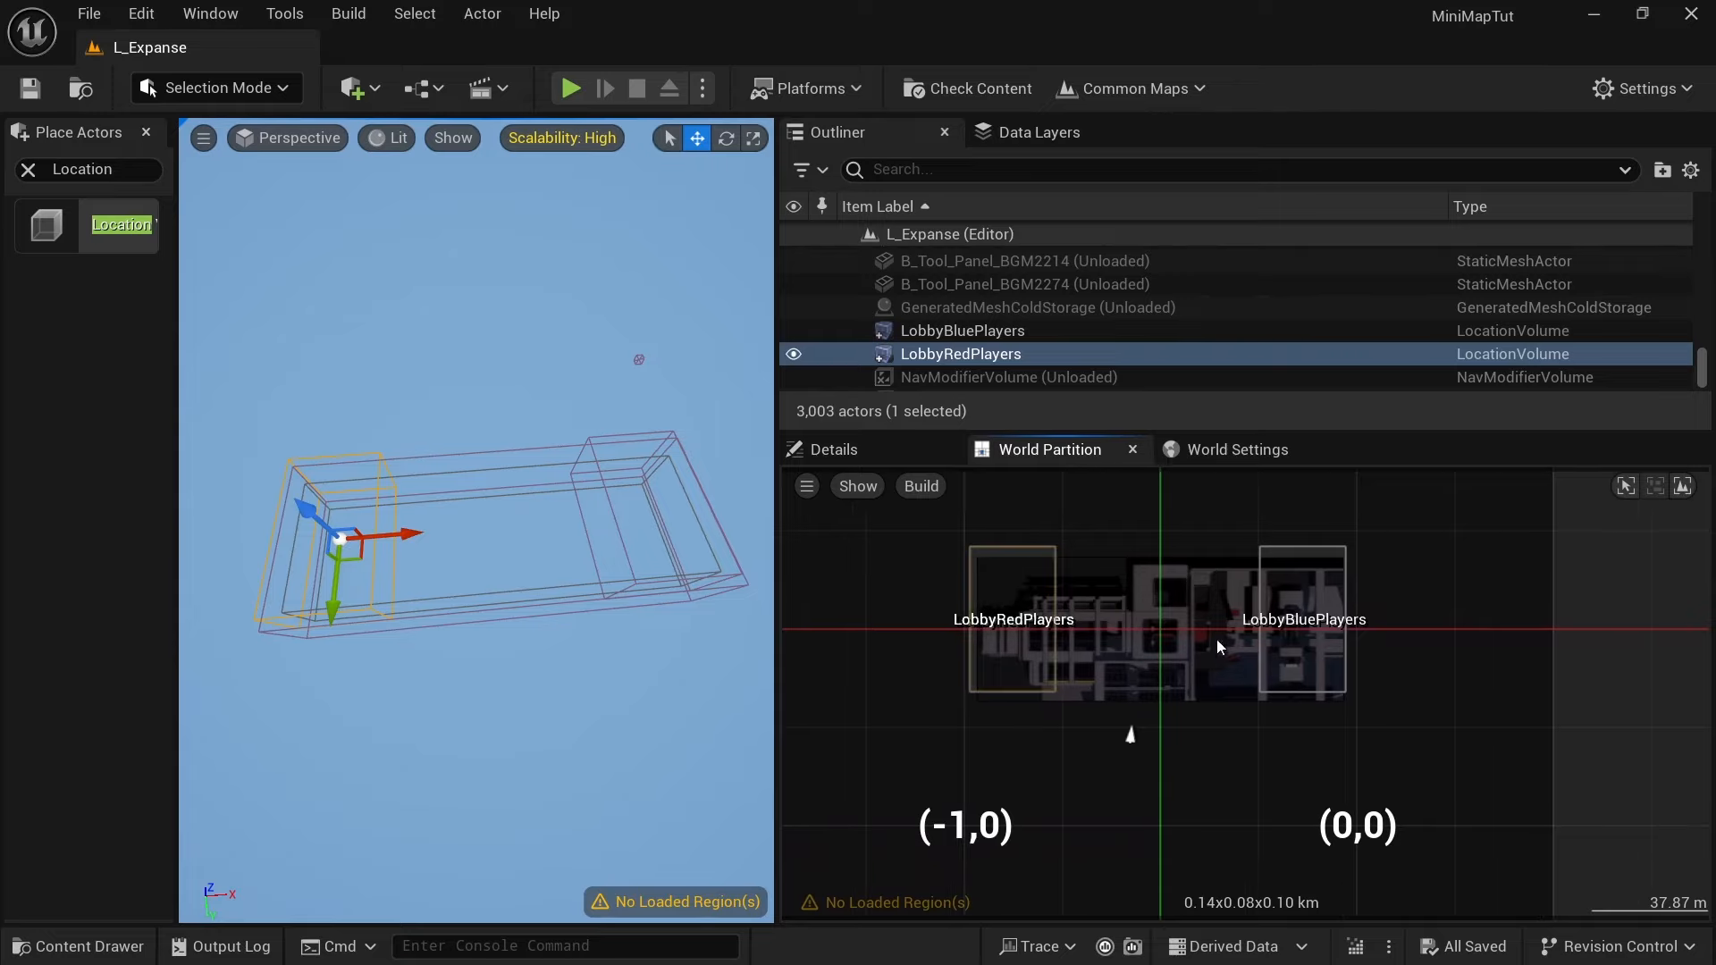
{"action": "scroll", "coordinate": [1131, 631], "scroll_direction": "up", "scroll_amount": 5}
{"action": "right_click_drag", "start_coordinate": [1175, 587], "coordinate": [1180, 613]}
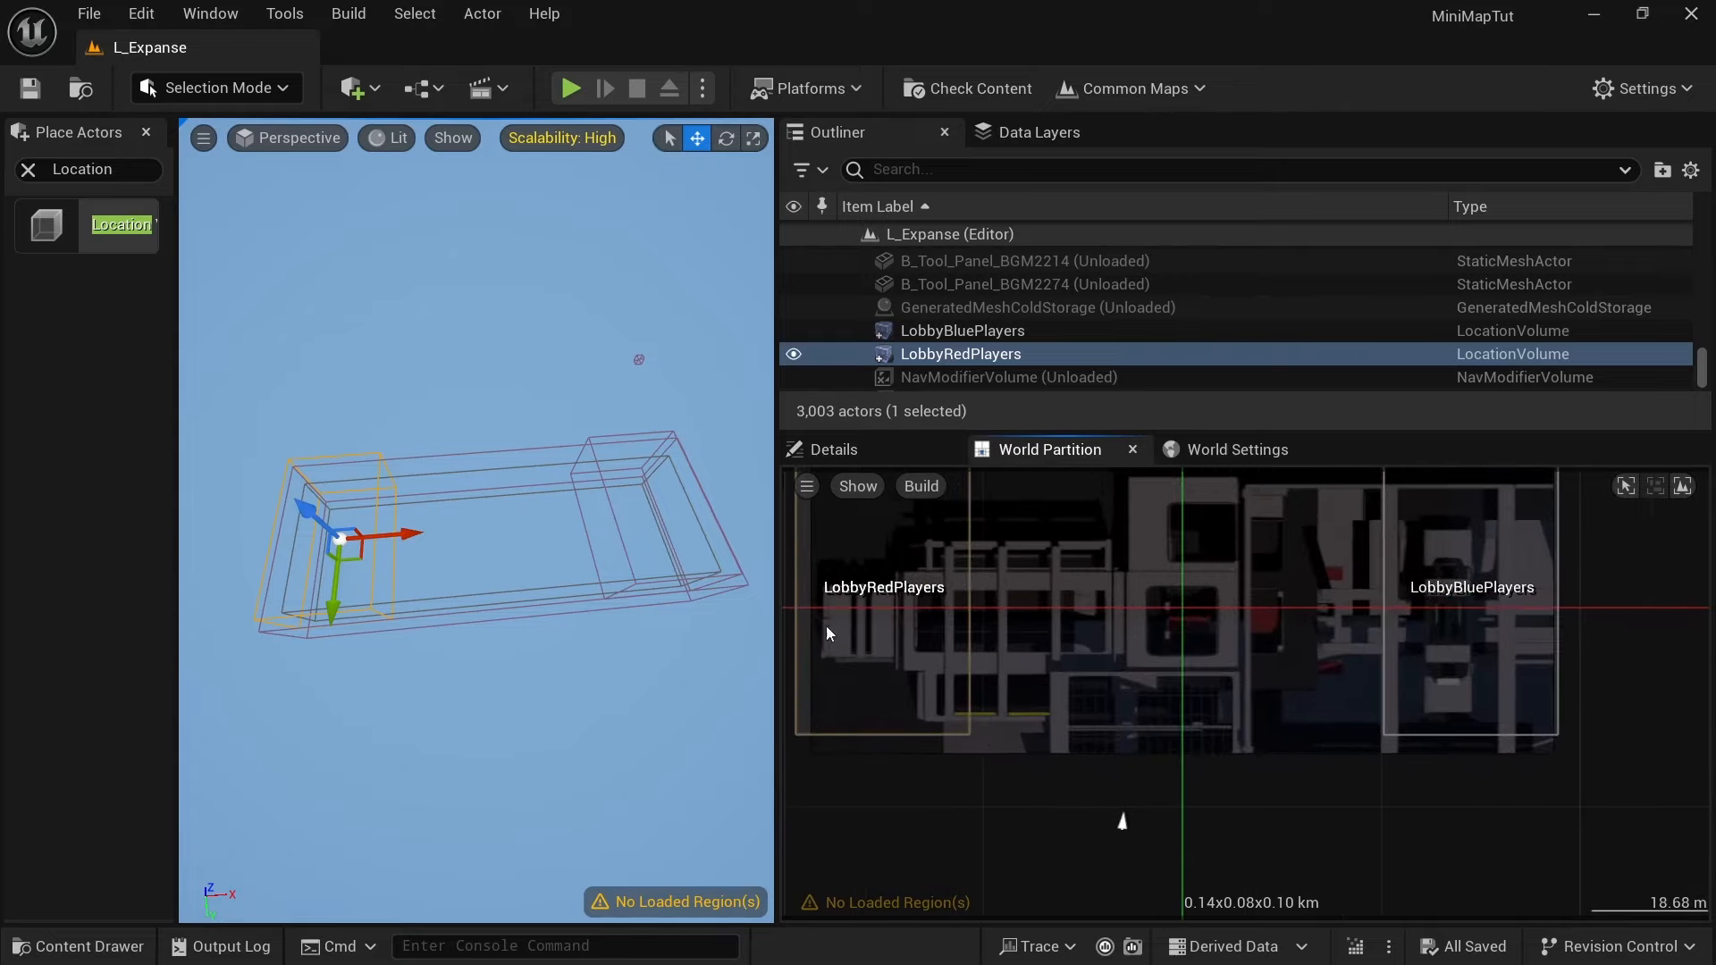
{"action": "right_click_drag", "start_coordinate": [1364, 713], "coordinate": [1303, 718]}
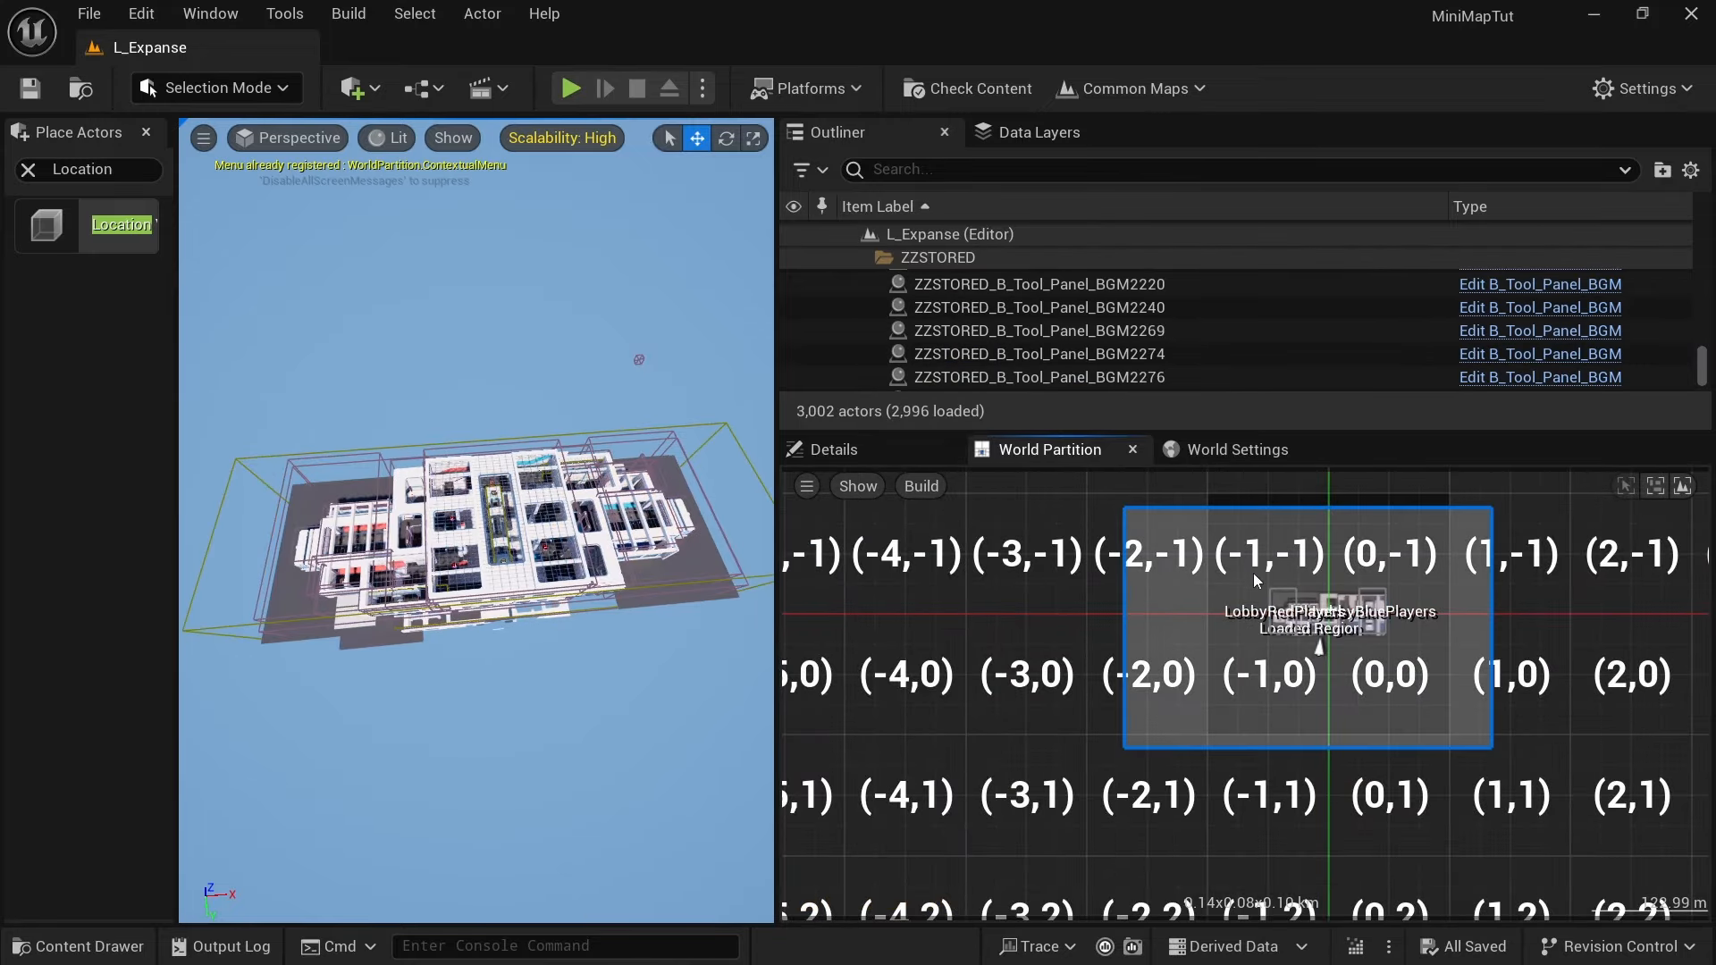
Step: Examine the whole-building minimap with both lobby regions and select the LobbyBluePlayers region
{"action": "scroll", "coordinate": [1318, 601], "scroll_direction": "up", "scroll_amount": 7}
{"action": "scroll", "coordinate": [1552, 677], "scroll_direction": "up", "scroll_amount": 5}
{"action": "right_click_drag", "start_coordinate": [1423, 618], "coordinate": [1306, 600]}
{"action": "scroll", "coordinate": [1306, 601], "scroll_direction": "down", "scroll_amount": 1}
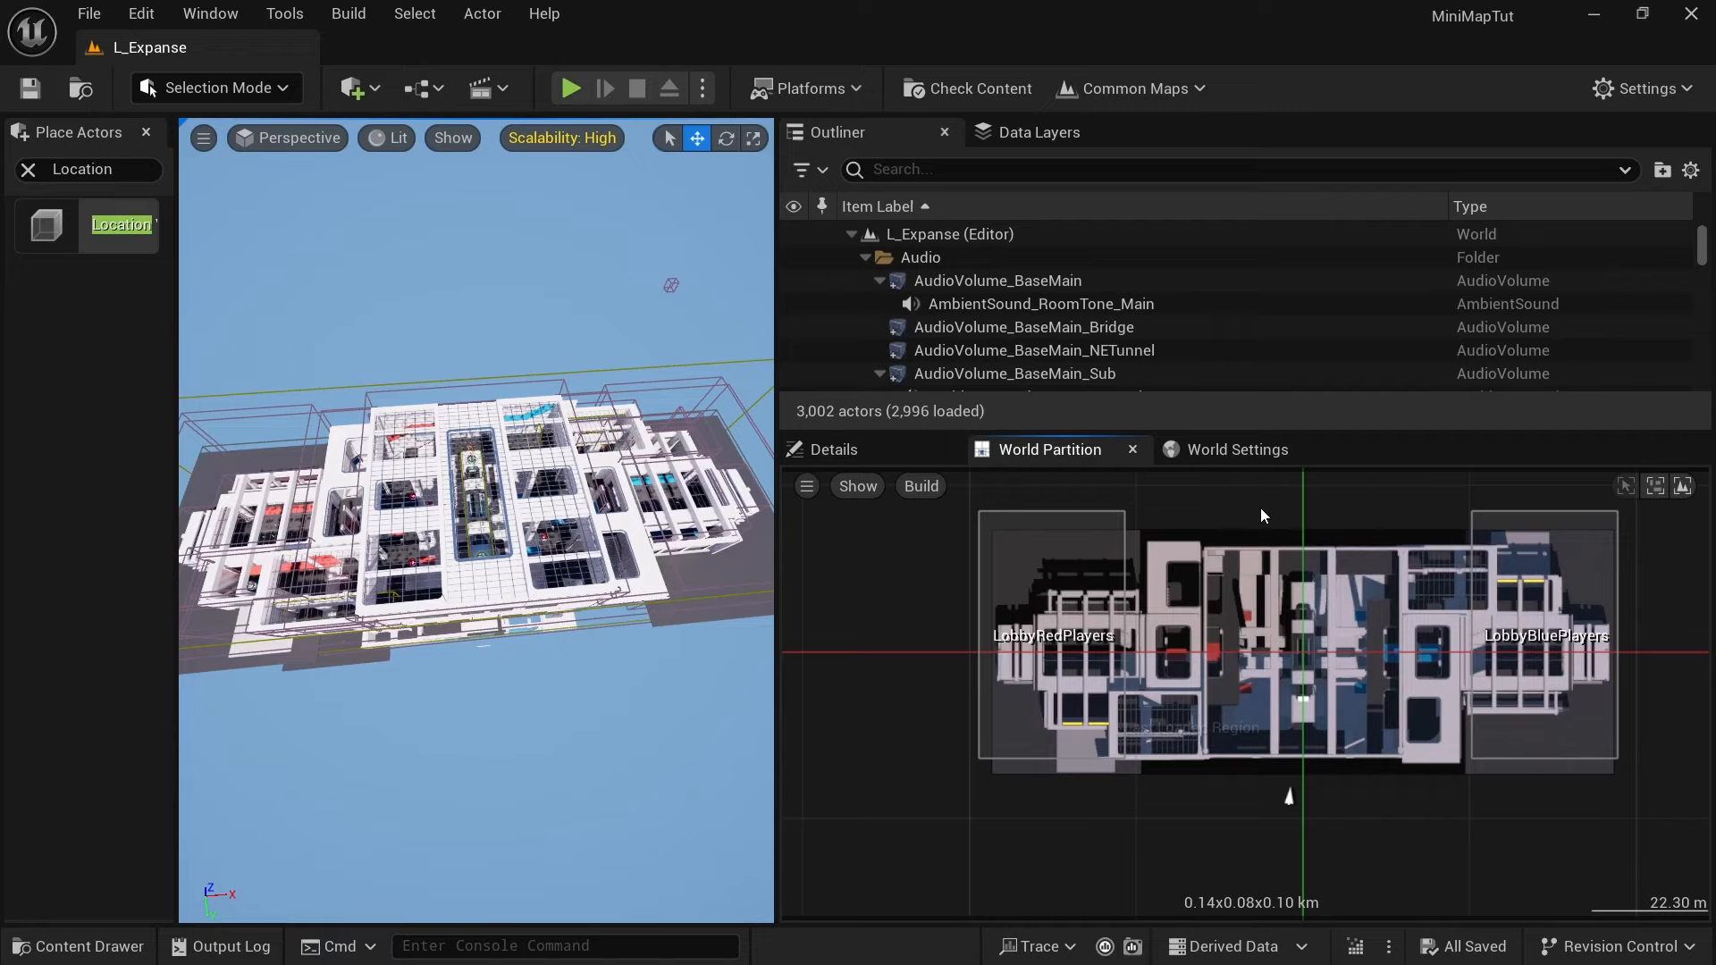
{"action": "right_click_drag", "start_coordinate": [1260, 507], "coordinate": [1144, 509]}
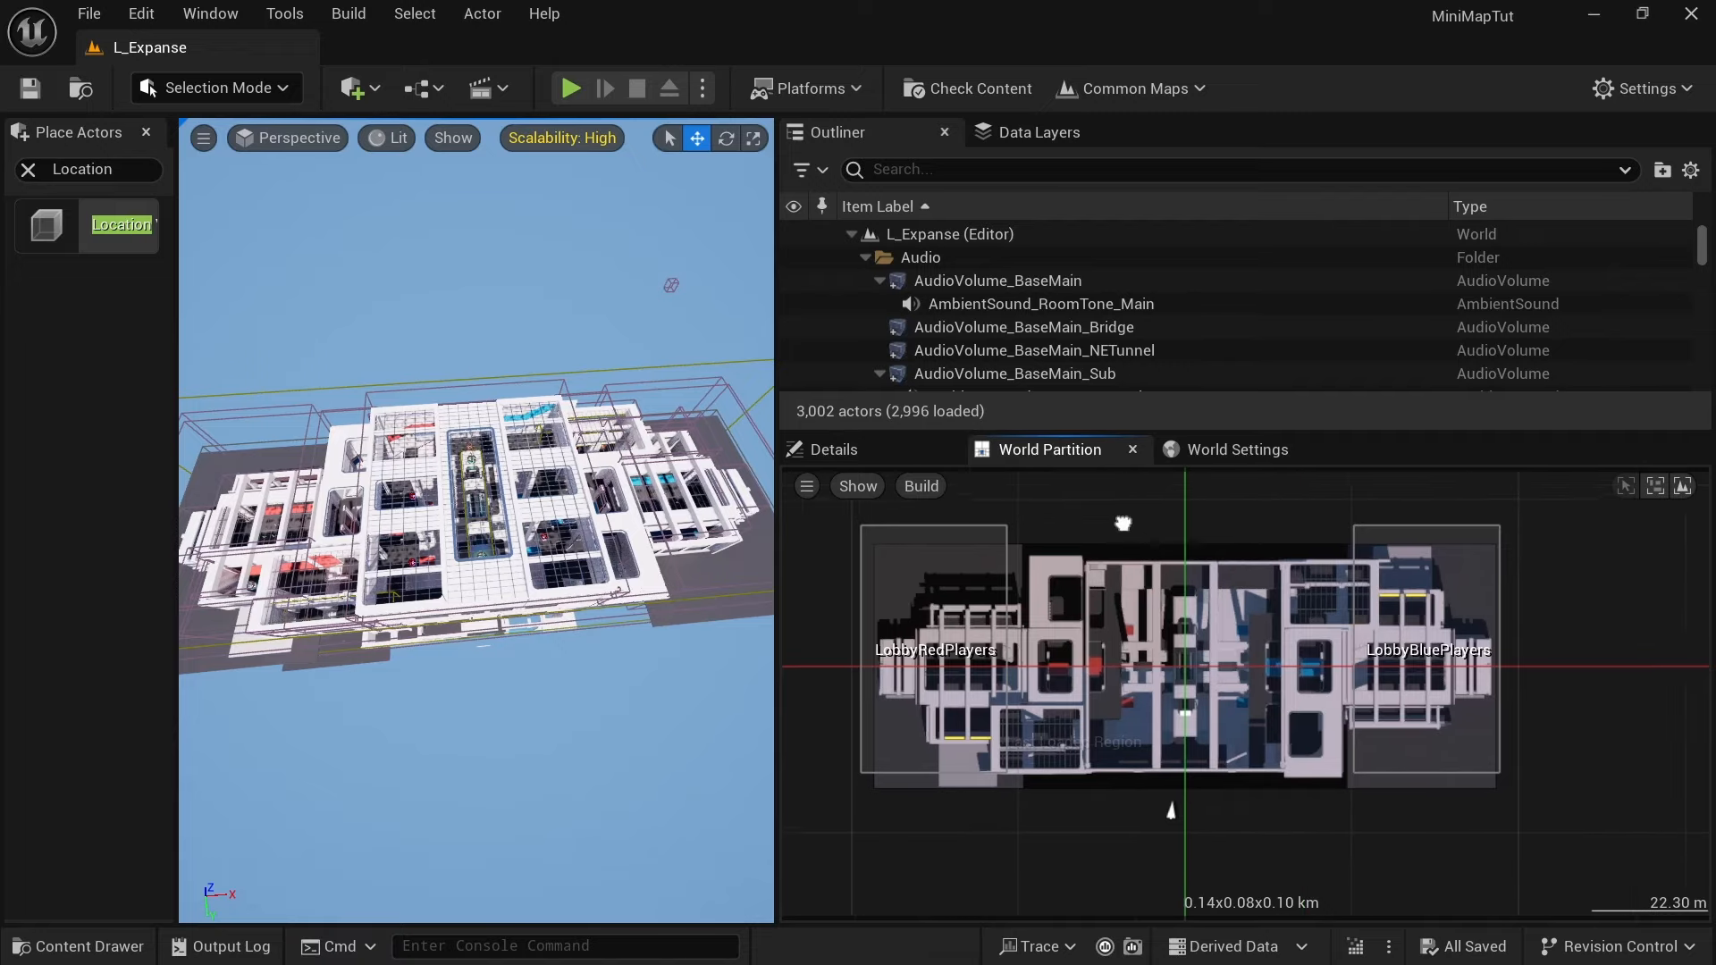
{"action": "left_click", "coordinate": [938, 613]}
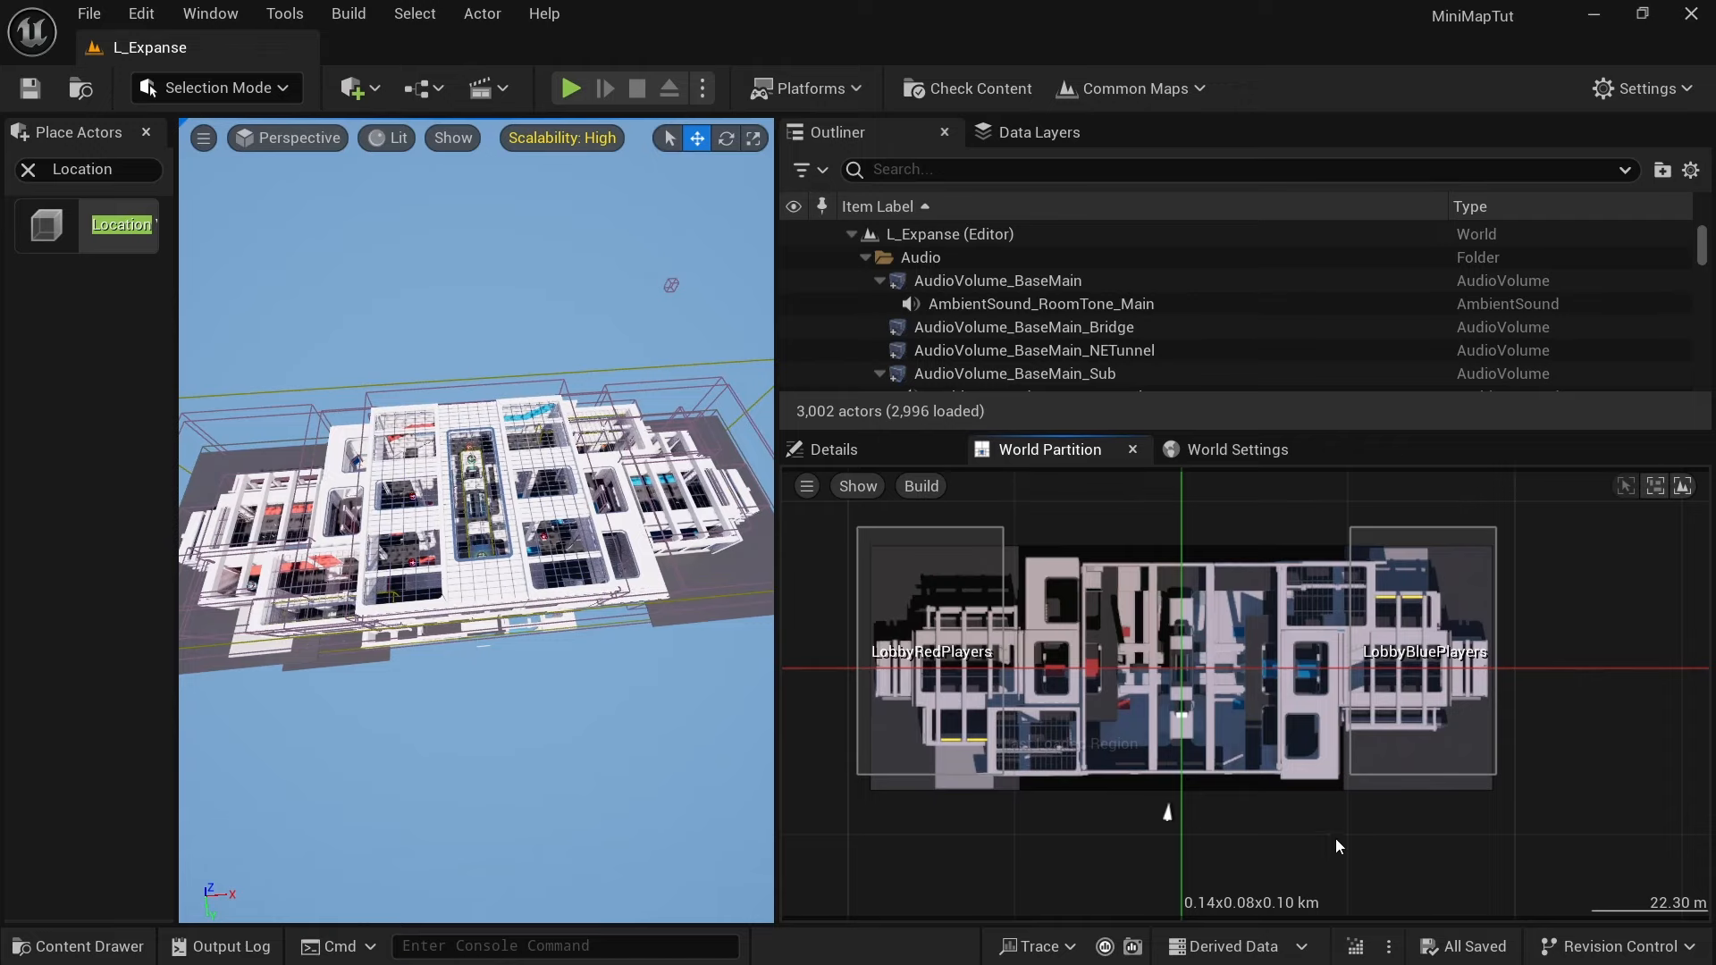
{"action": "left_click", "coordinate": [1430, 657]}
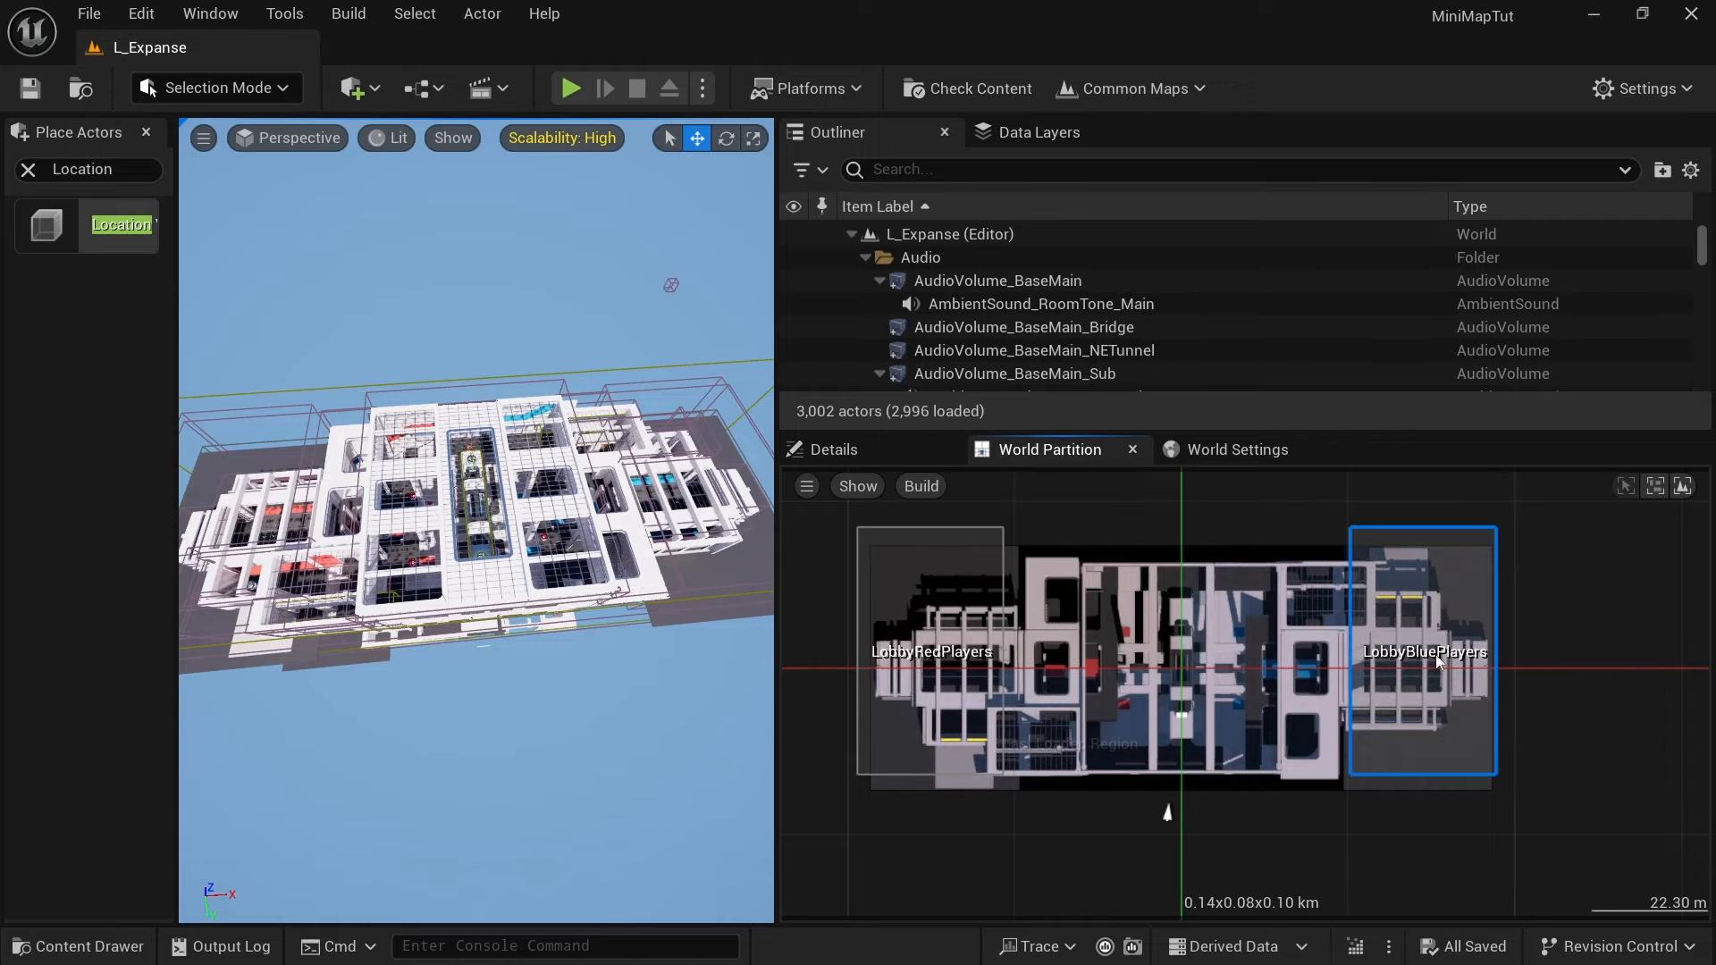
Step: Mark an area around both lobby regions on the map and review its region loading options
{"action": "scroll", "coordinate": [1069, 595], "scroll_direction": "down", "scroll_amount": 2}
{"action": "scroll", "coordinate": [1069, 595], "scroll_direction": "down", "scroll_amount": 3}
{"action": "left_click_drag", "start_coordinate": [901, 514], "coordinate": [1385, 751]}
{"action": "right_click", "coordinate": [1296, 625]}
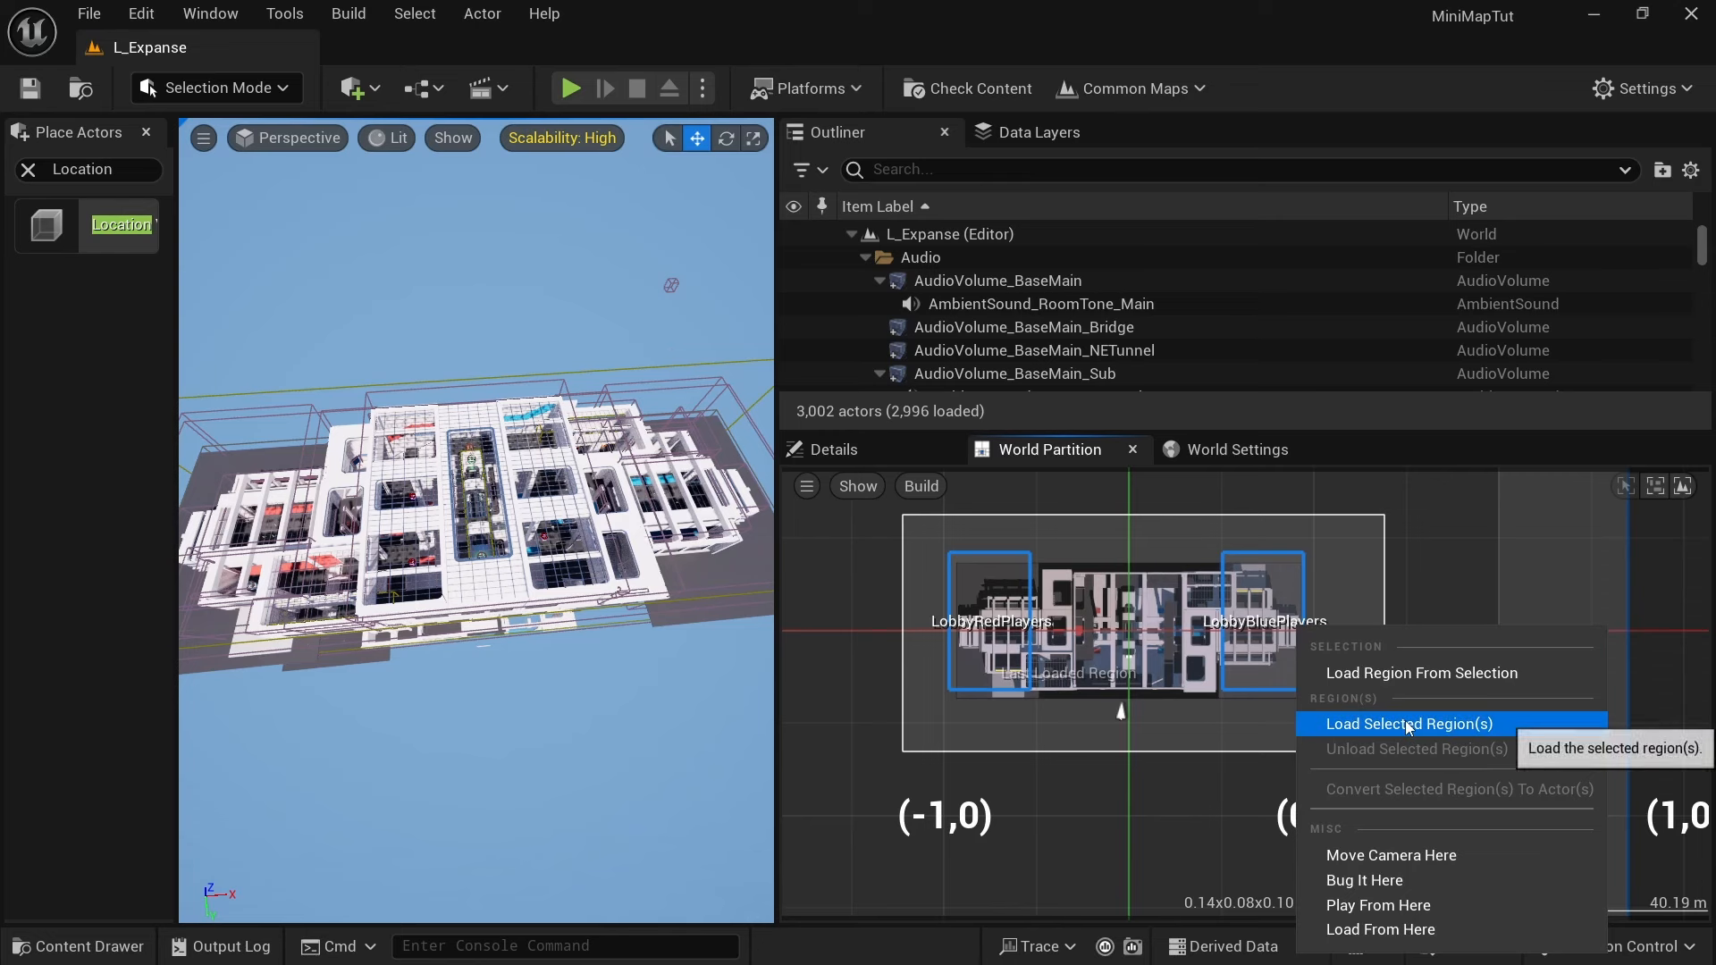
{"action": "left_click", "coordinate": [1395, 603]}
Step: Unload the large last loaded region and return to a closer view of the two lobby regions
{"action": "scroll", "coordinate": [1229, 579], "scroll_direction": "down", "scroll_amount": 10}
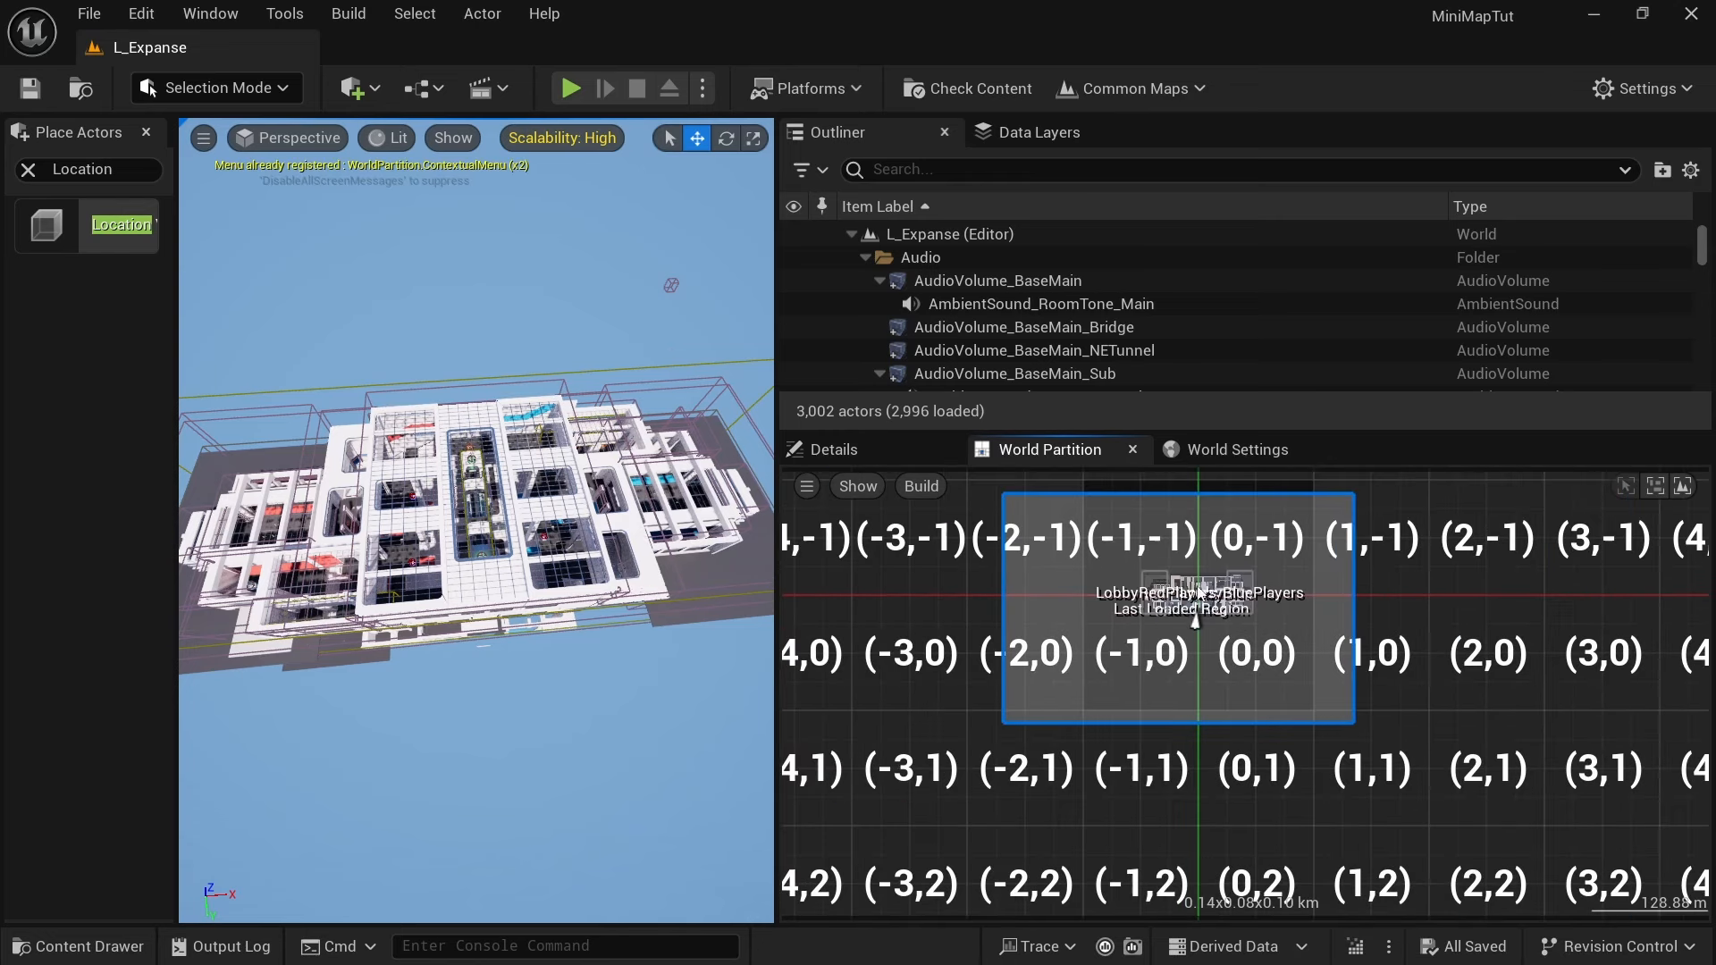
{"action": "right_click", "coordinate": [1055, 524]}
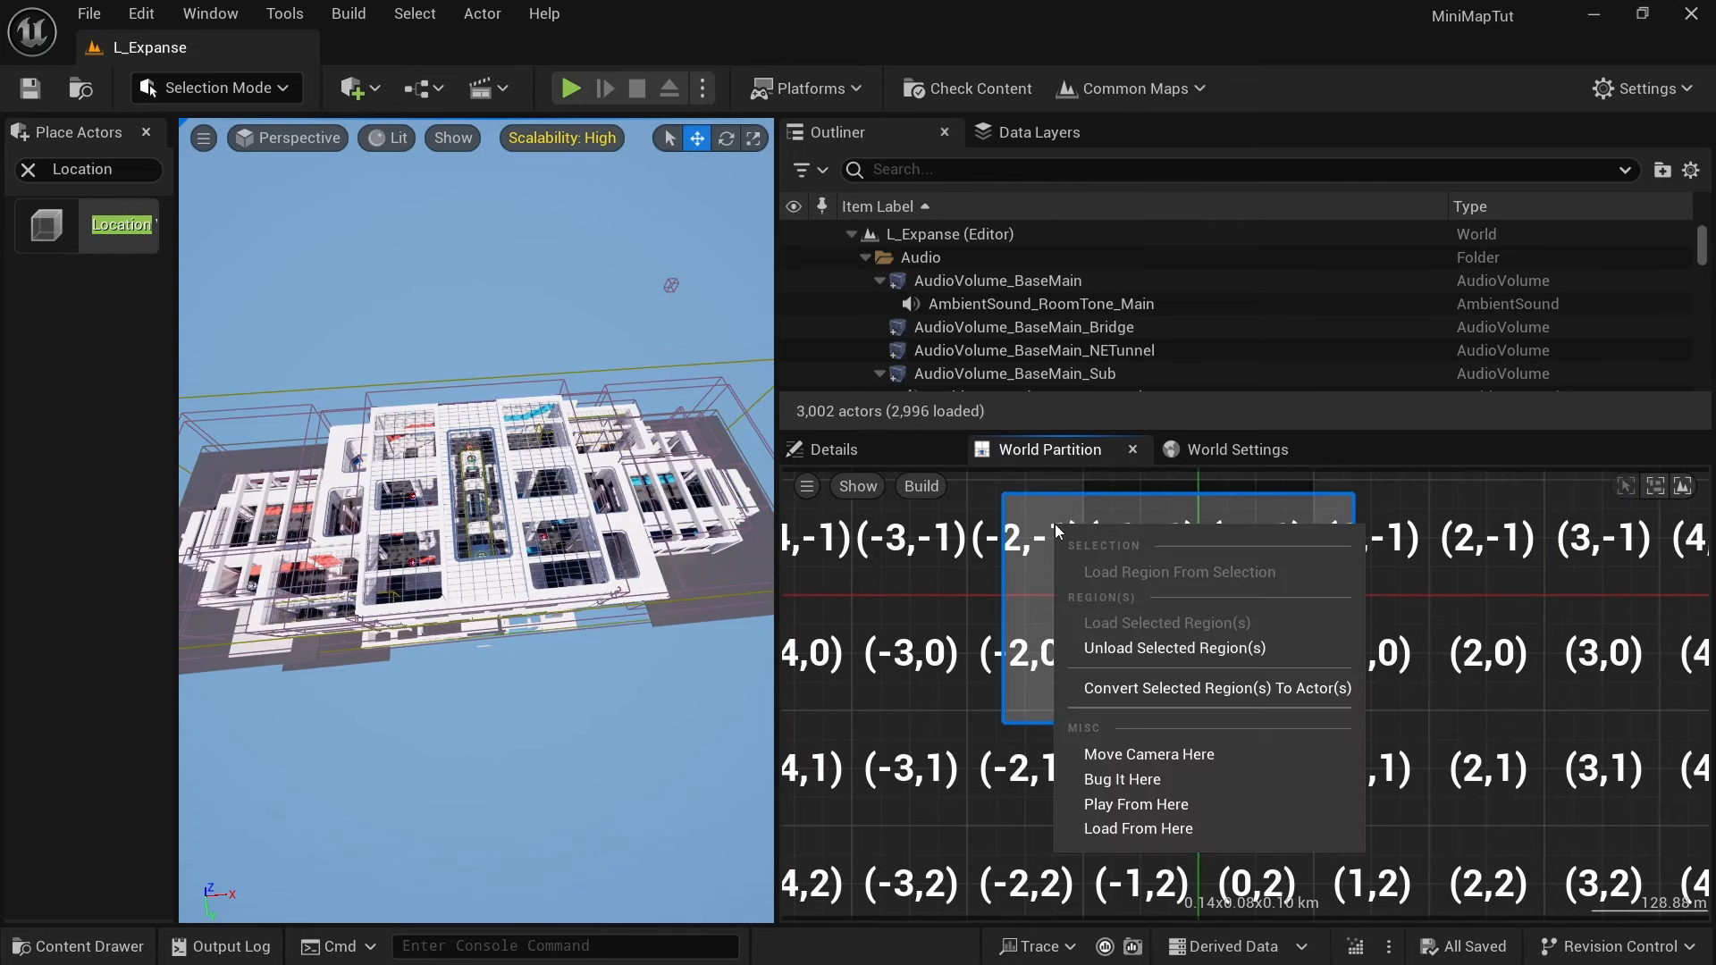
{"action": "left_click", "coordinate": [1153, 649]}
{"action": "scroll", "coordinate": [1263, 577], "scroll_direction": "up", "scroll_amount": 10}
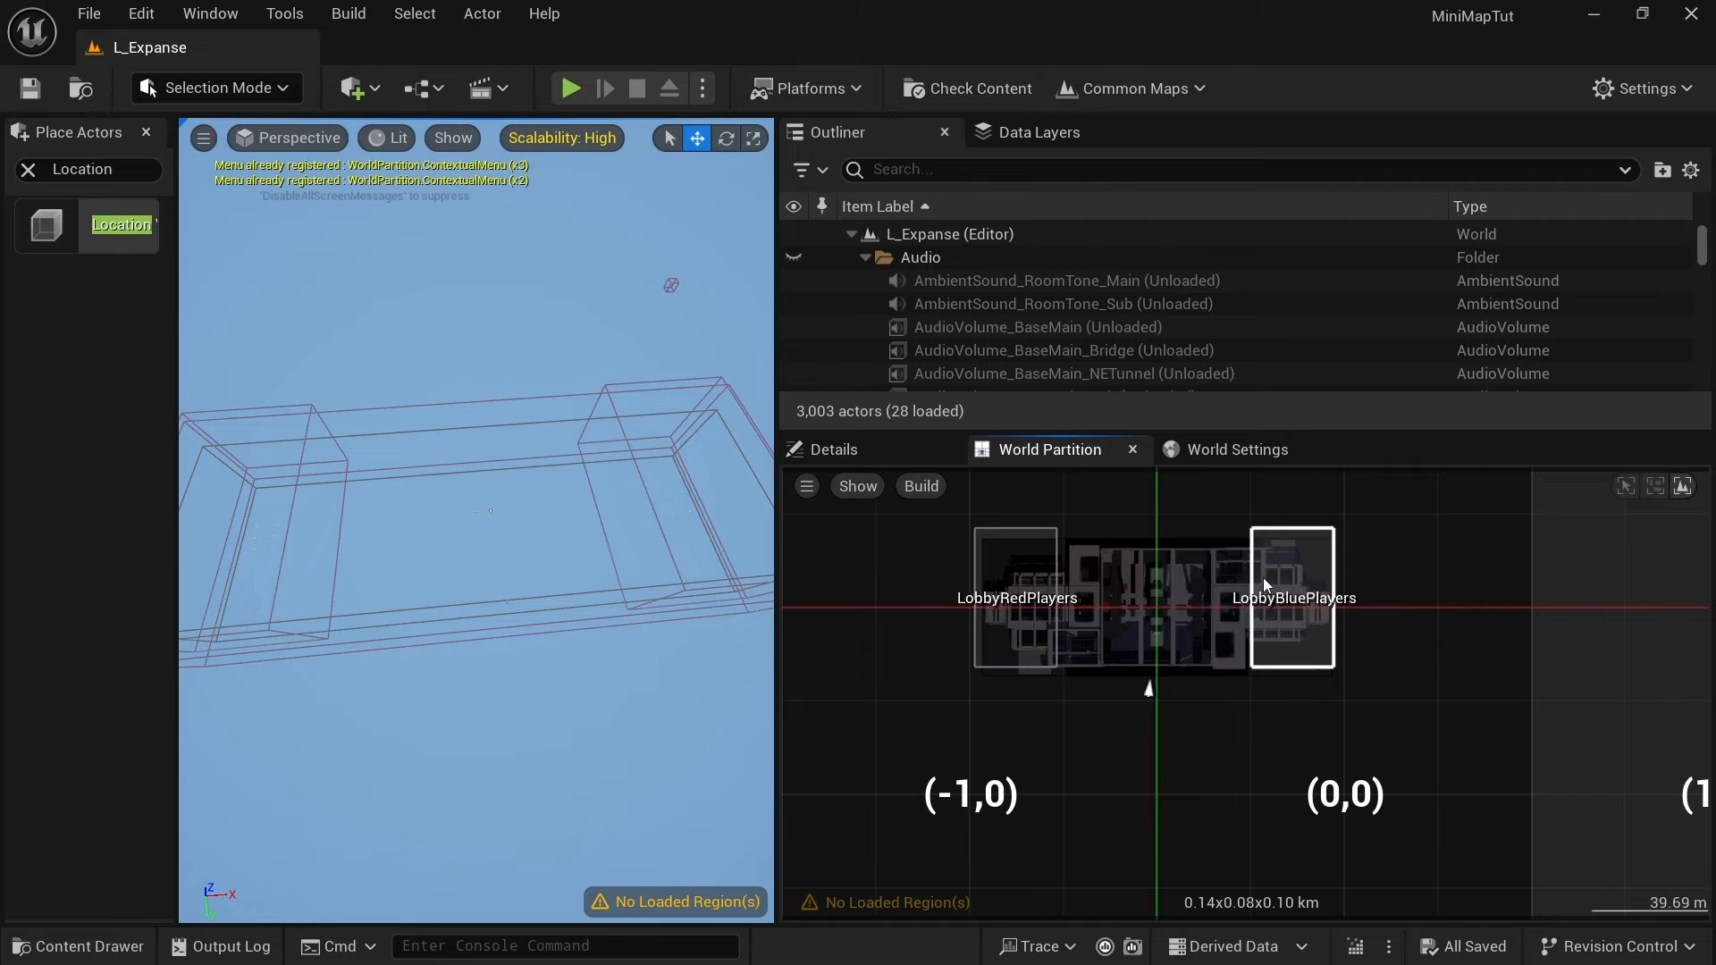
Step: Hide the Coordinates on the World Partition map and select the LobbyBluePlayers region
{"action": "left_click", "coordinate": [857, 486]}
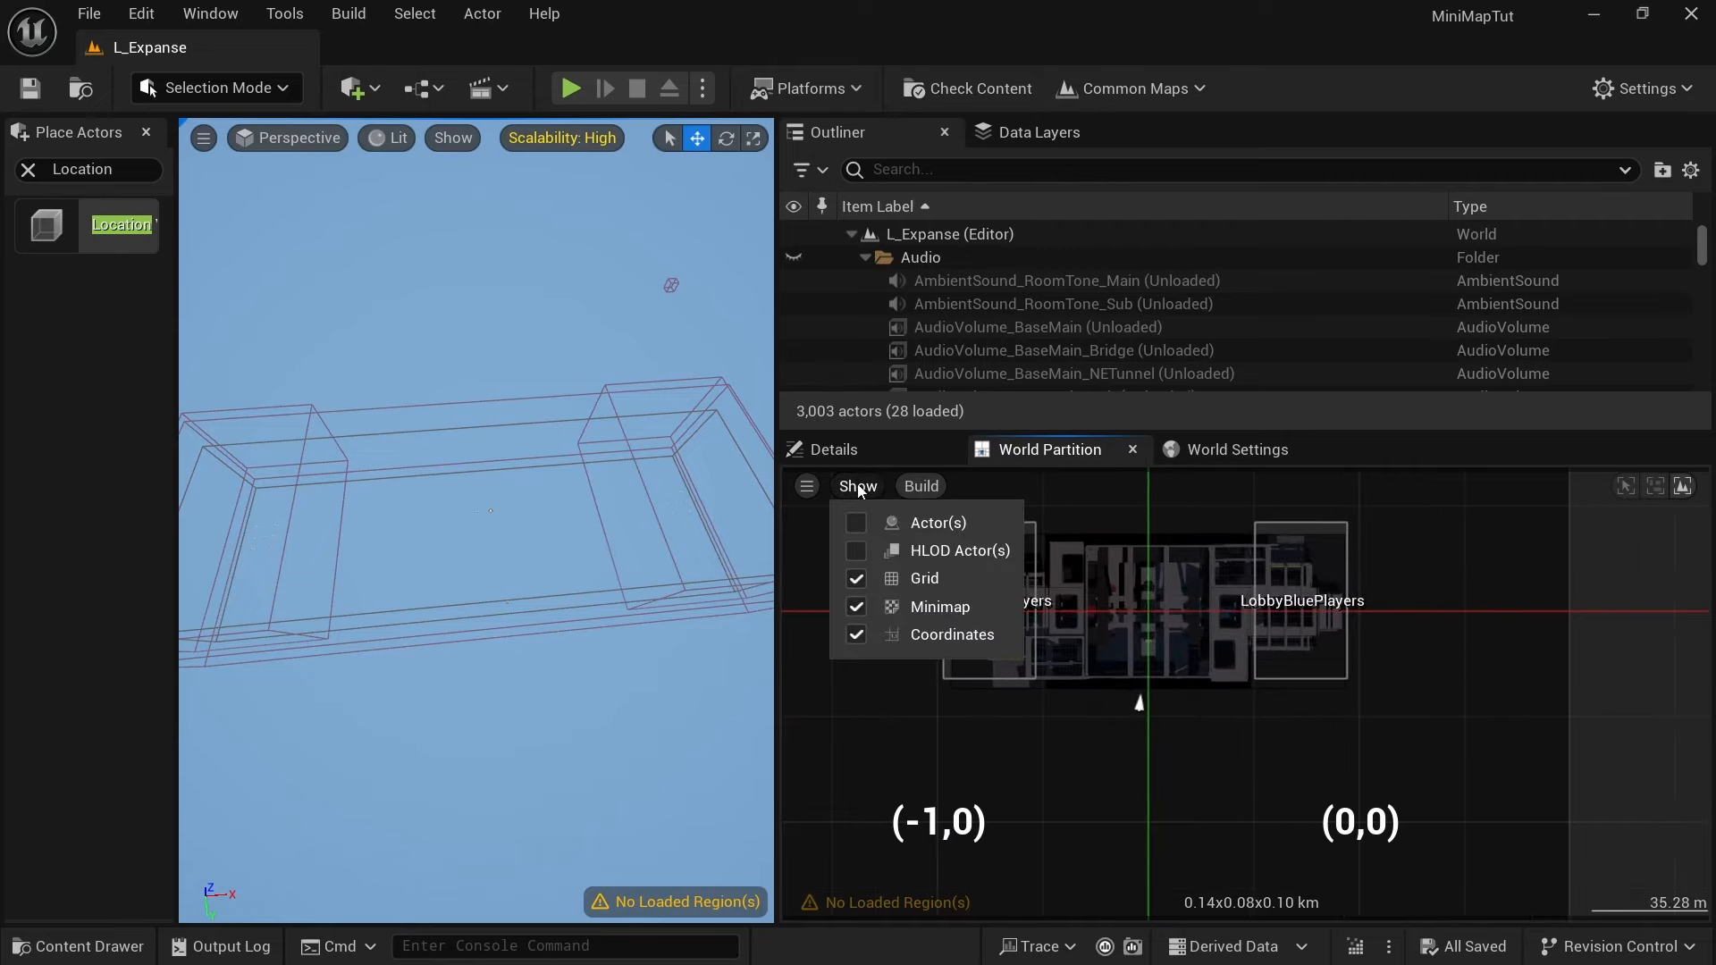
{"action": "left_click", "coordinate": [861, 636]}
{"action": "left_click", "coordinate": [1449, 606]}
{"action": "scroll", "coordinate": [1244, 608], "scroll_direction": "up", "scroll_amount": 3}
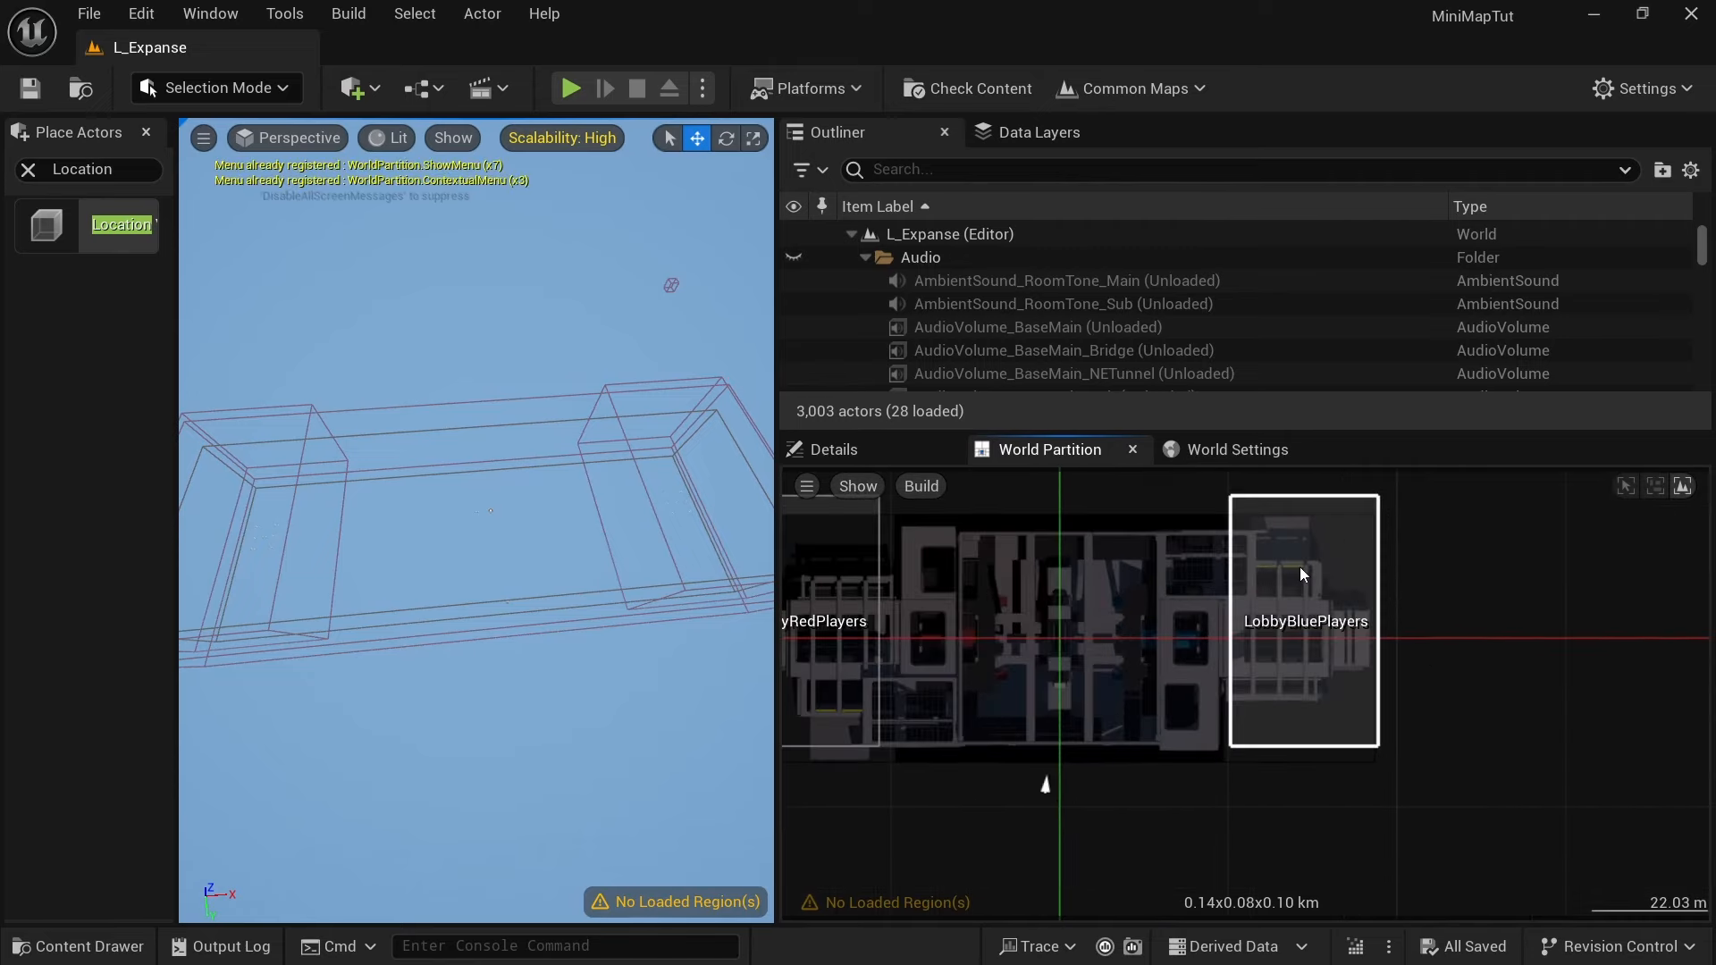
{"action": "left_click", "coordinate": [1299, 566]}
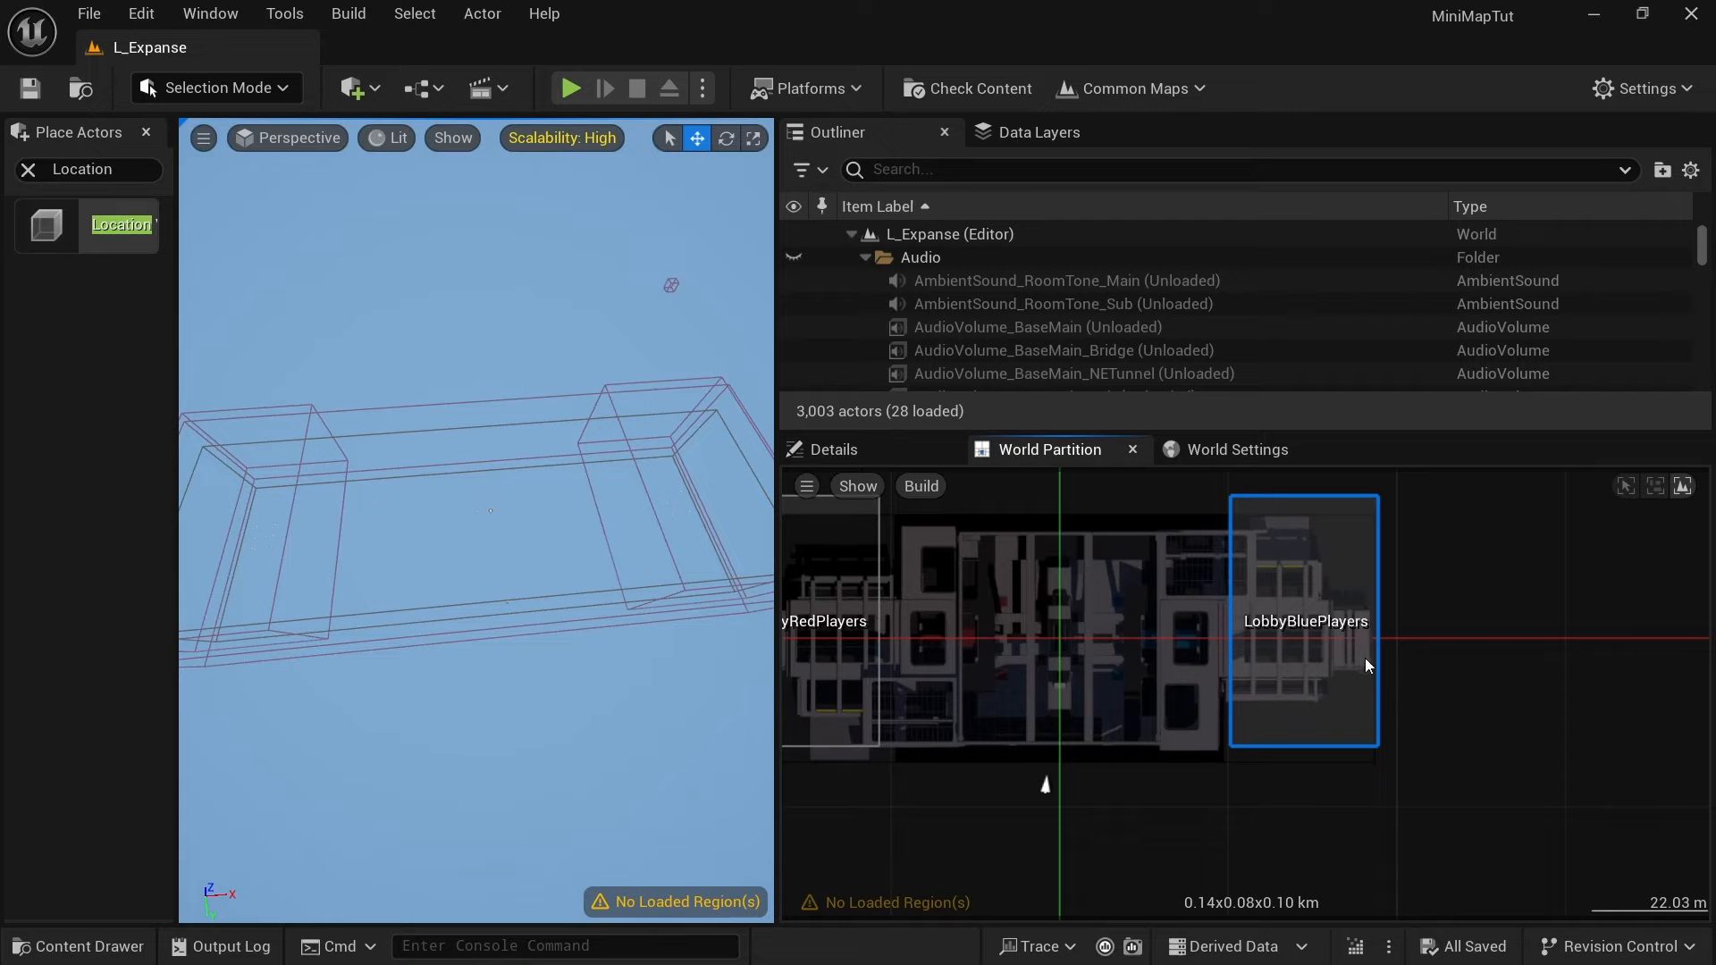
{"action": "scroll", "coordinate": [1338, 570], "scroll_direction": "up", "scroll_amount": 1}
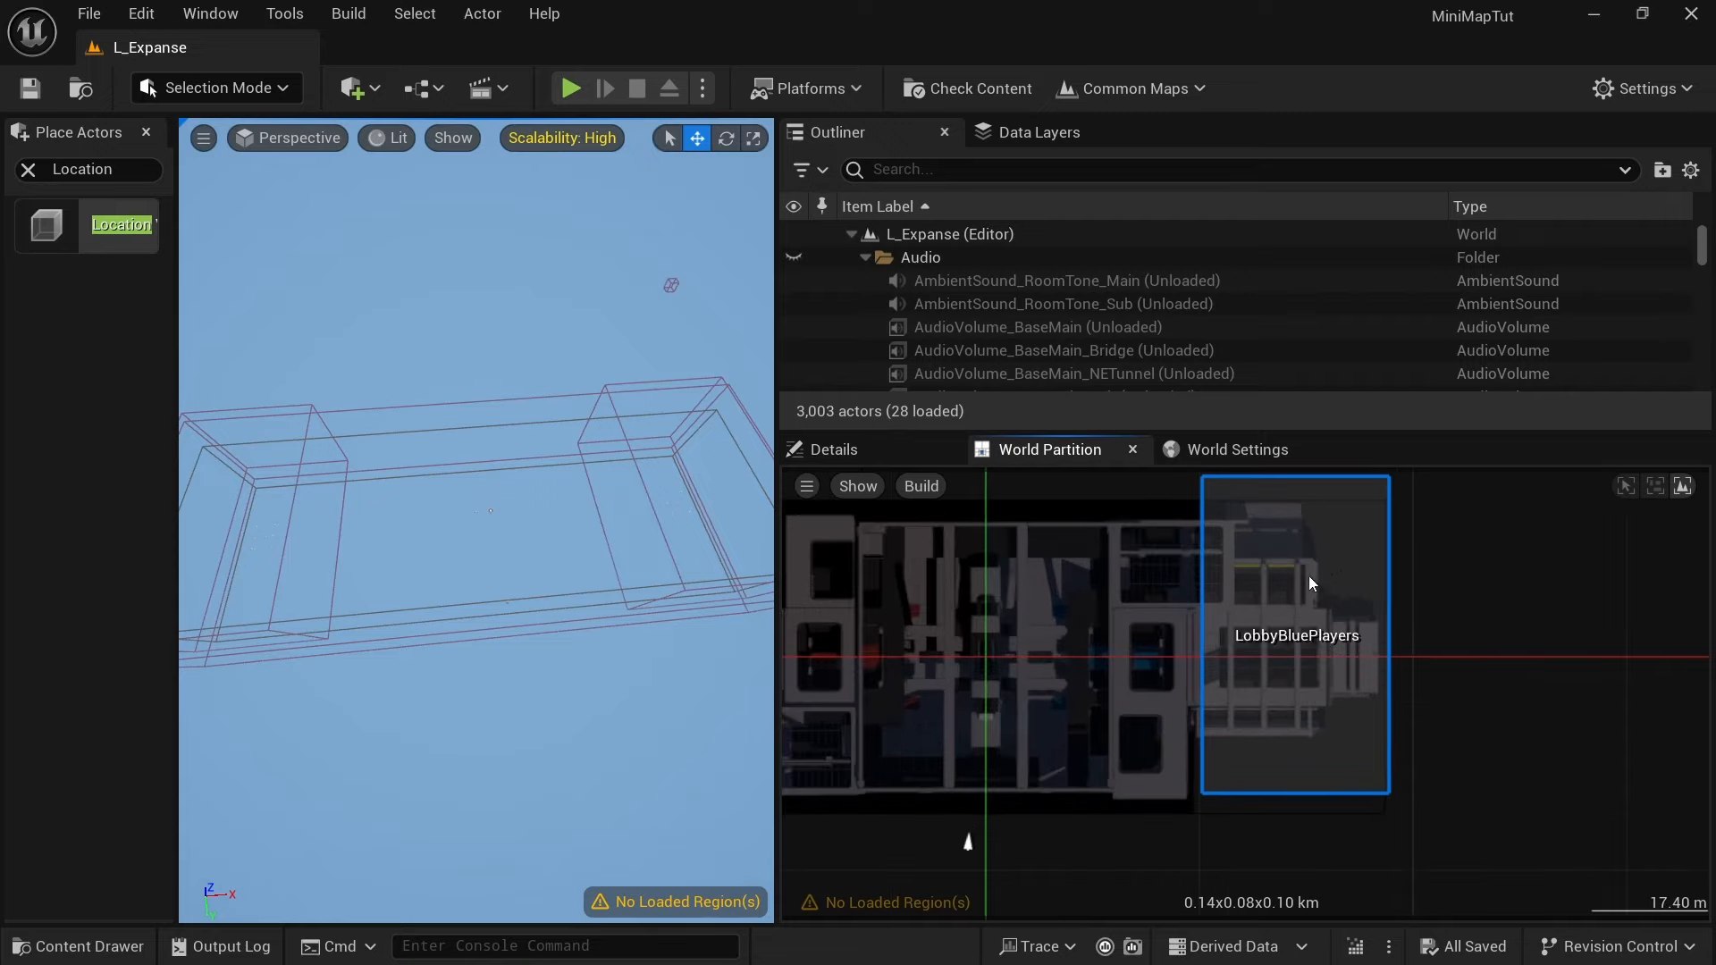
Step: Load the selected LobbyBluePlayers region and fly the viewport camera into the blue lobby
{"action": "right_click", "coordinate": [1308, 576]}
{"action": "left_click", "coordinate": [1276, 609]}
{"action": "right_click", "coordinate": [1305, 609]}
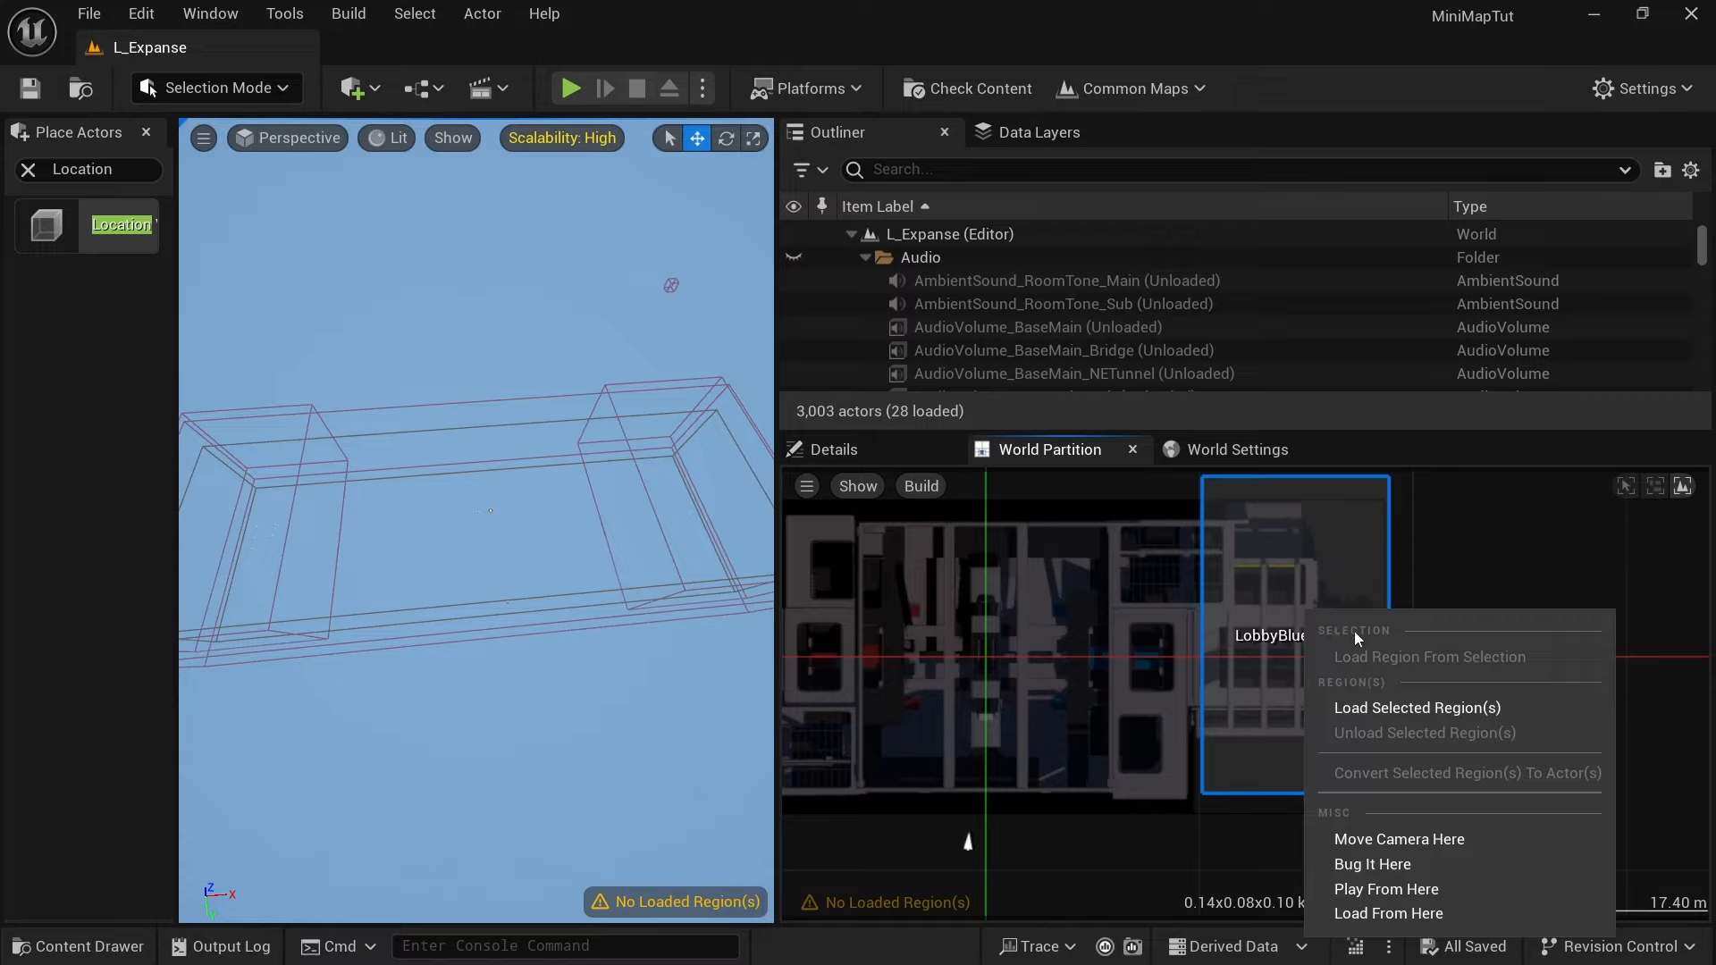
{"action": "left_click", "coordinate": [1300, 630]}
{"action": "right_click", "coordinate": [1306, 624]}
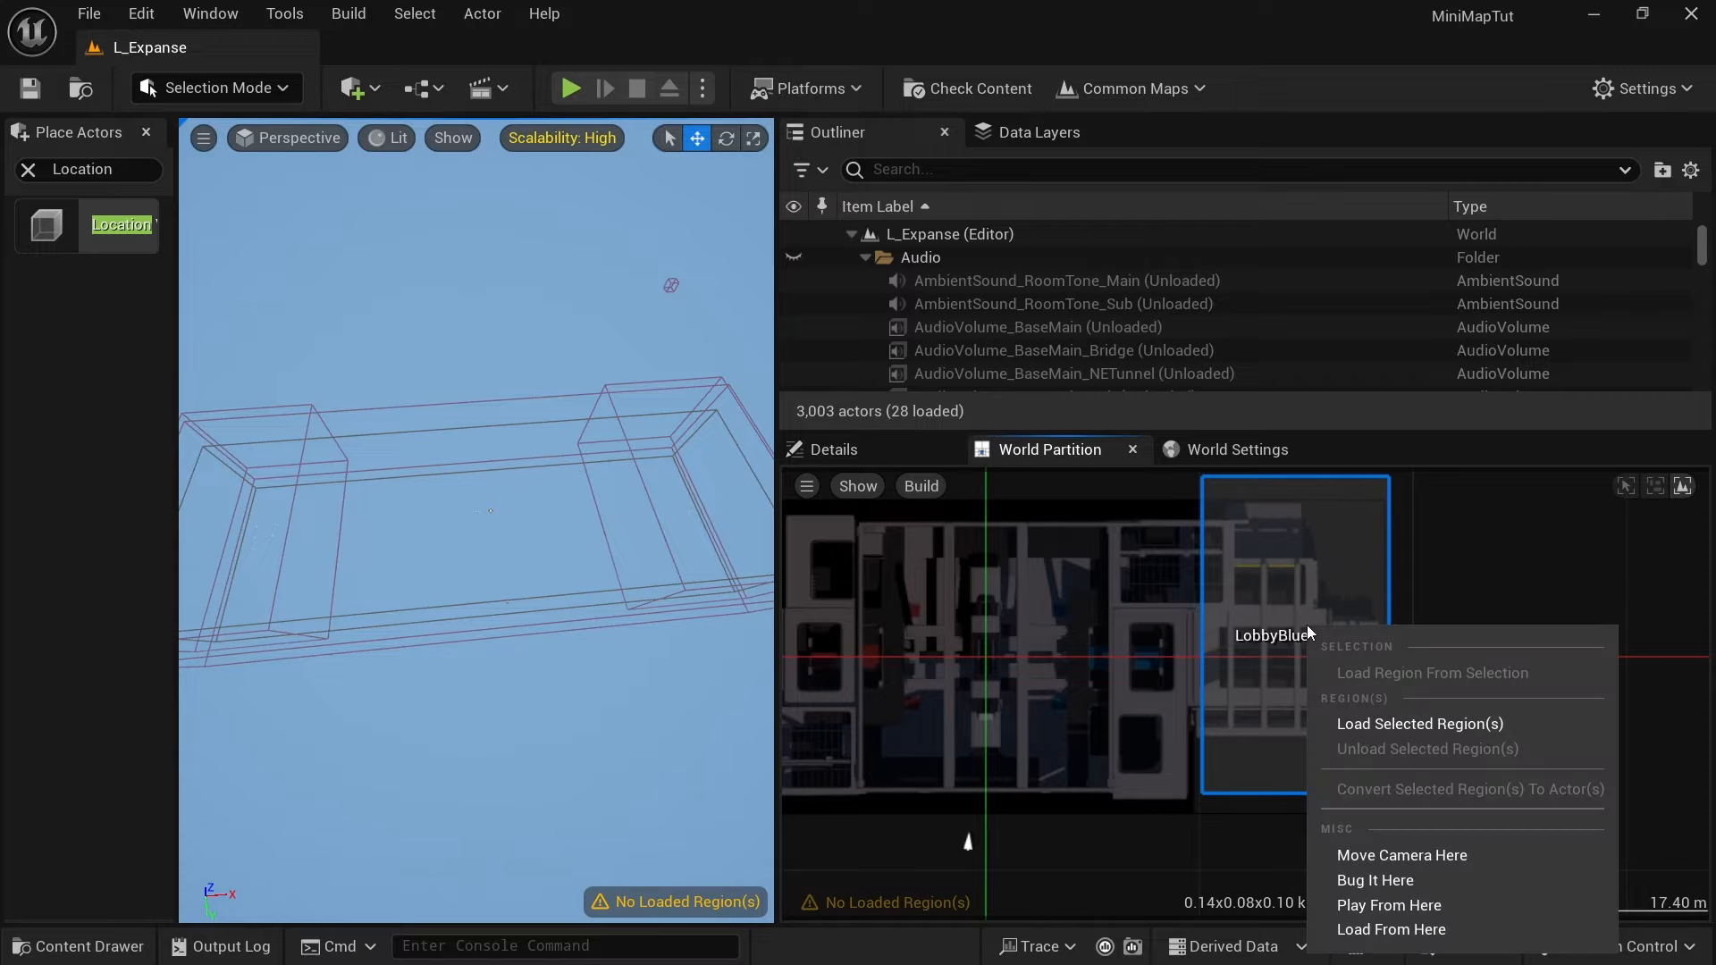
{"action": "left_click", "coordinate": [1423, 722]}
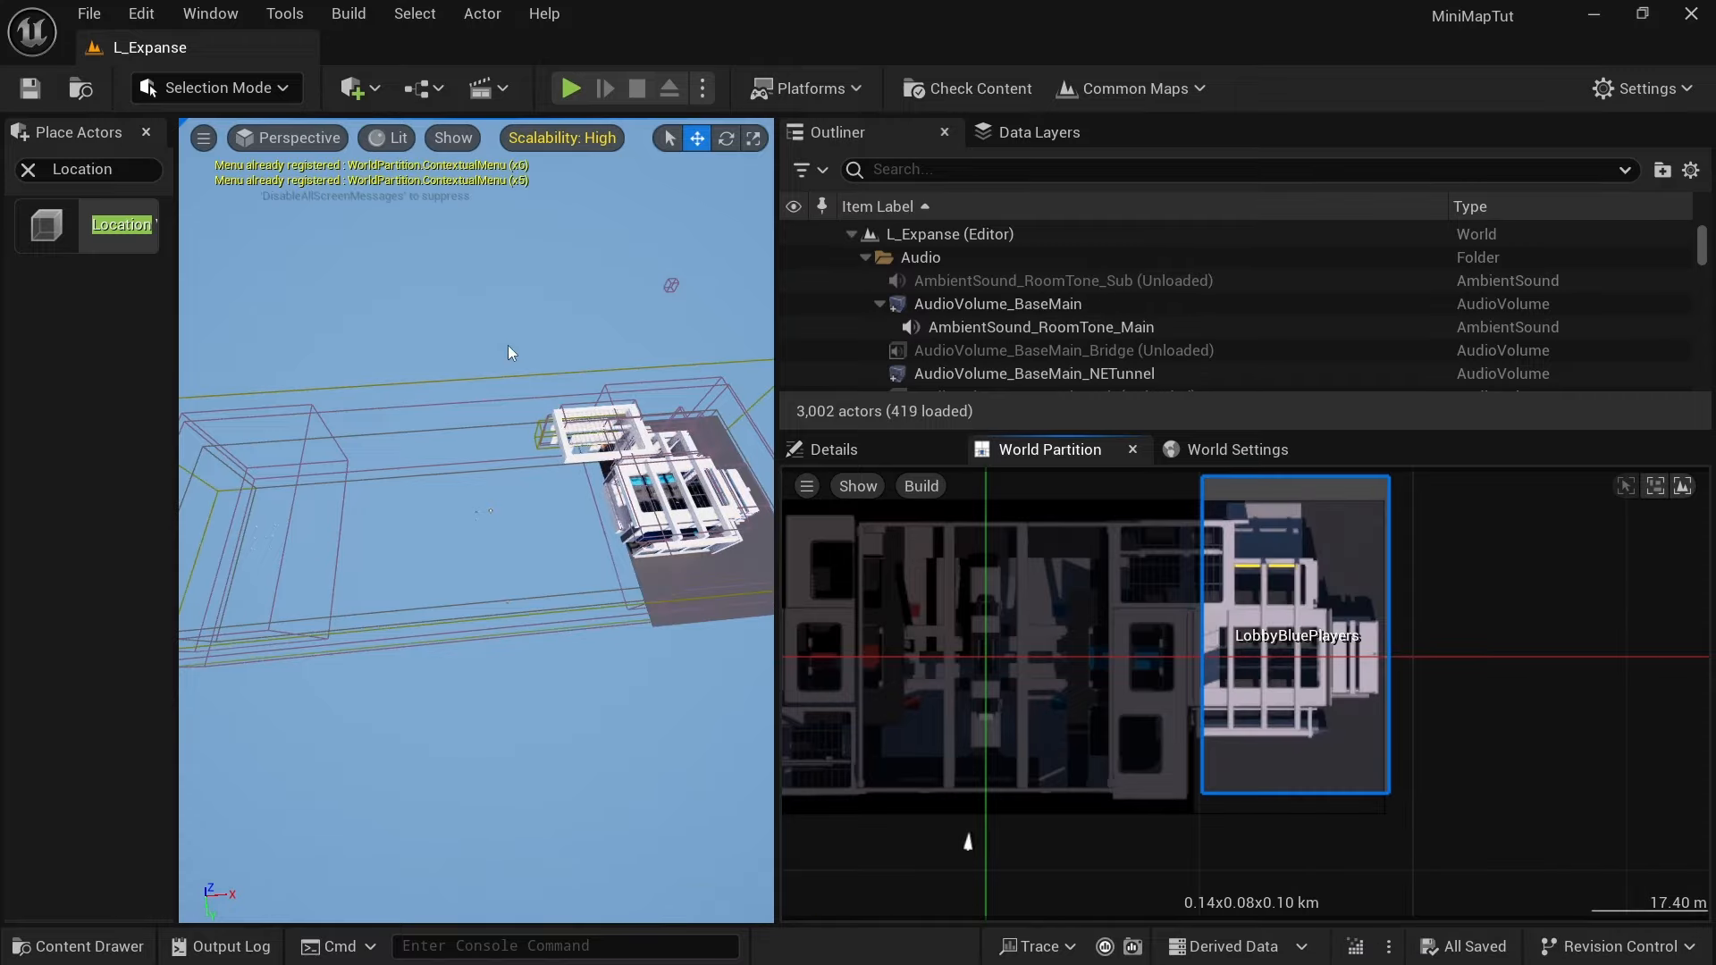
{"action": "key", "text": "w"}
{"action": "right_click_drag", "start_coordinate": [477, 520], "coordinate": [447, 384]}
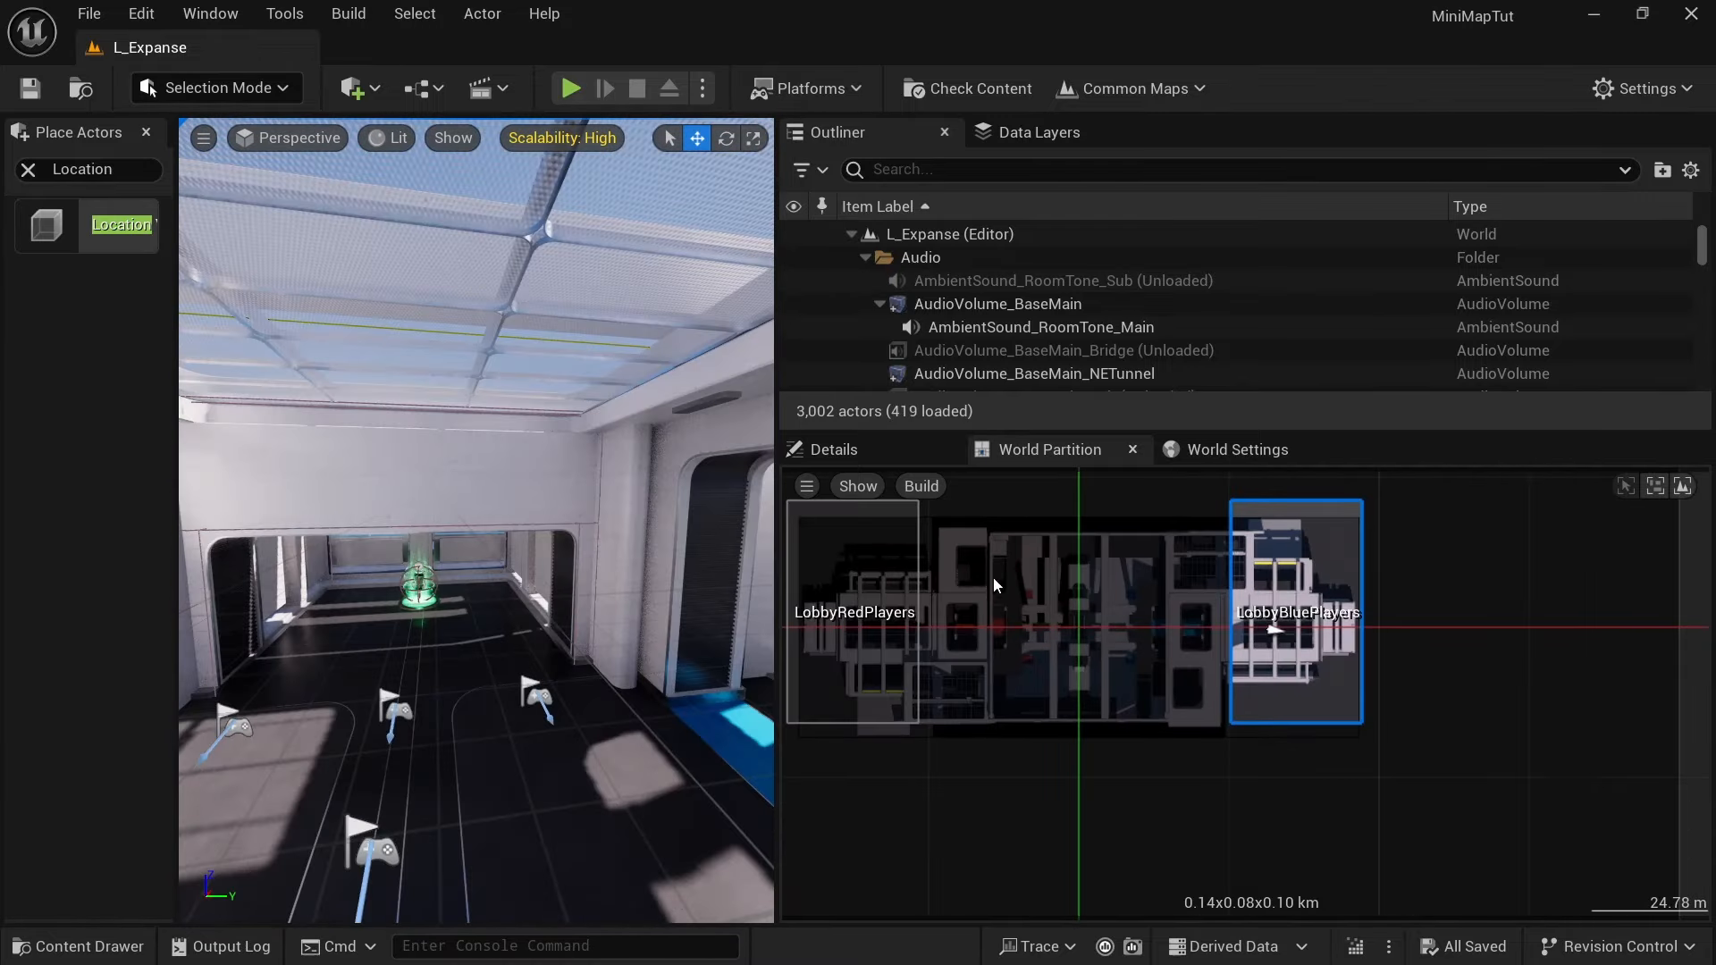
Step: Play-test the level with only the blue lobby region loaded in the editor, tracking the player on the minimap, and end the session
{"action": "scroll", "coordinate": [1108, 572], "scroll_direction": "down", "scroll_amount": 2}
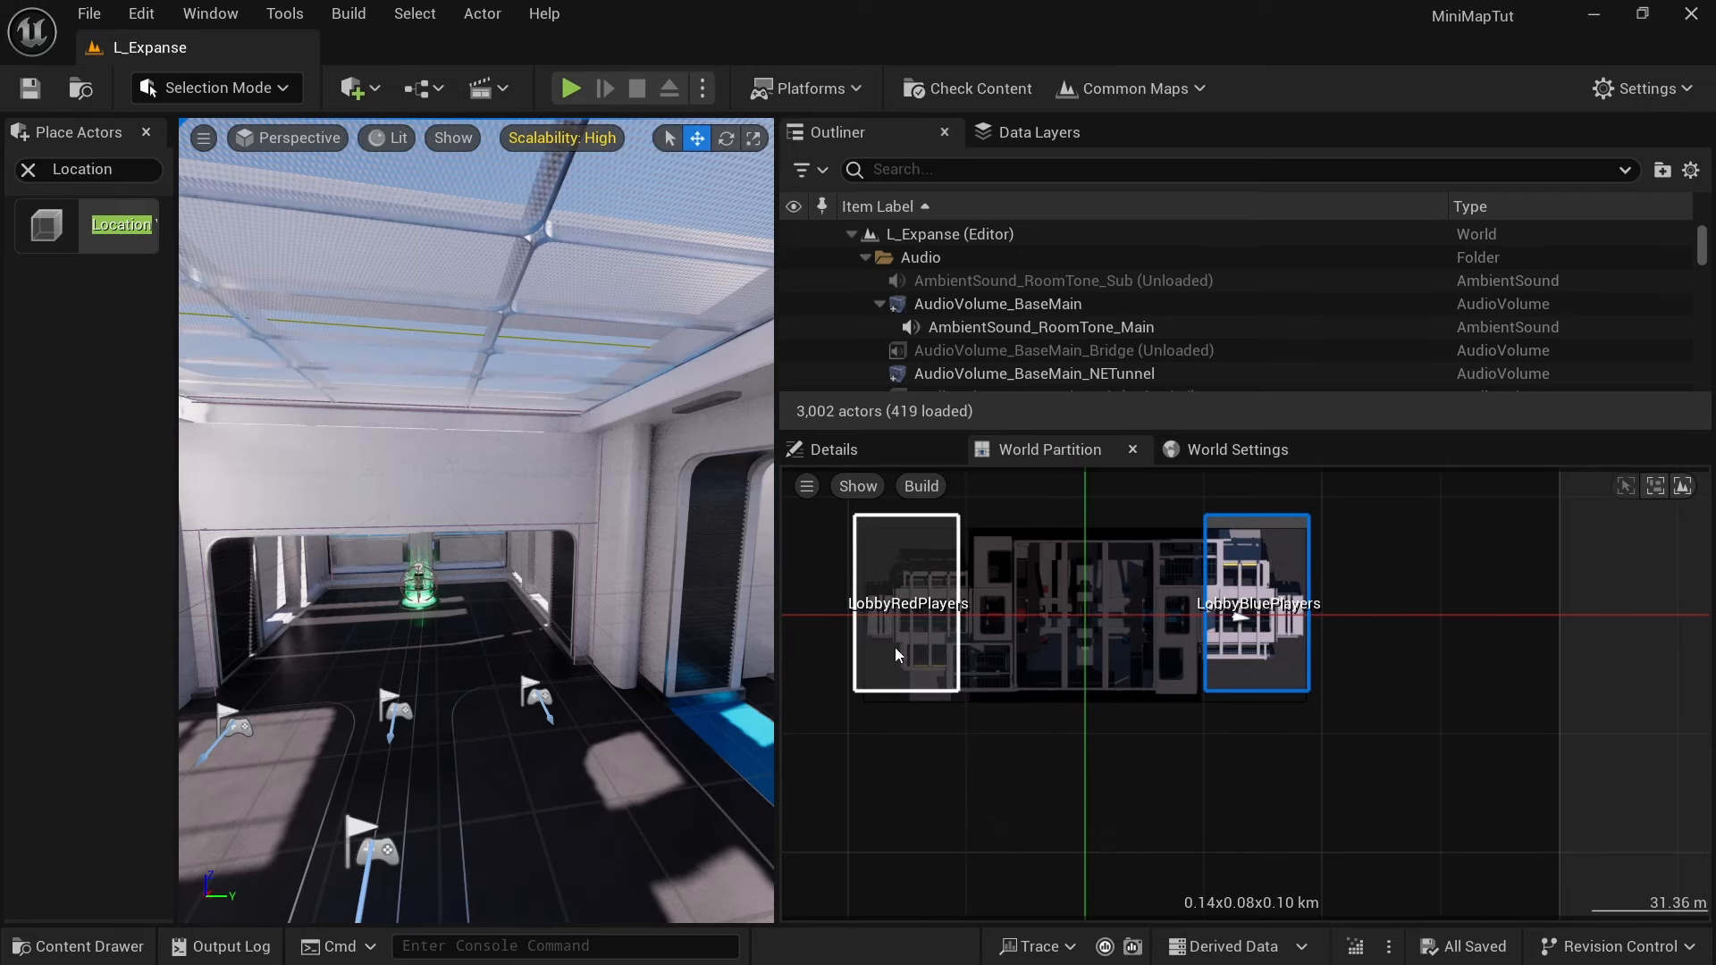
{"action": "scroll", "coordinate": [988, 545], "scroll_direction": "up", "scroll_amount": 3}
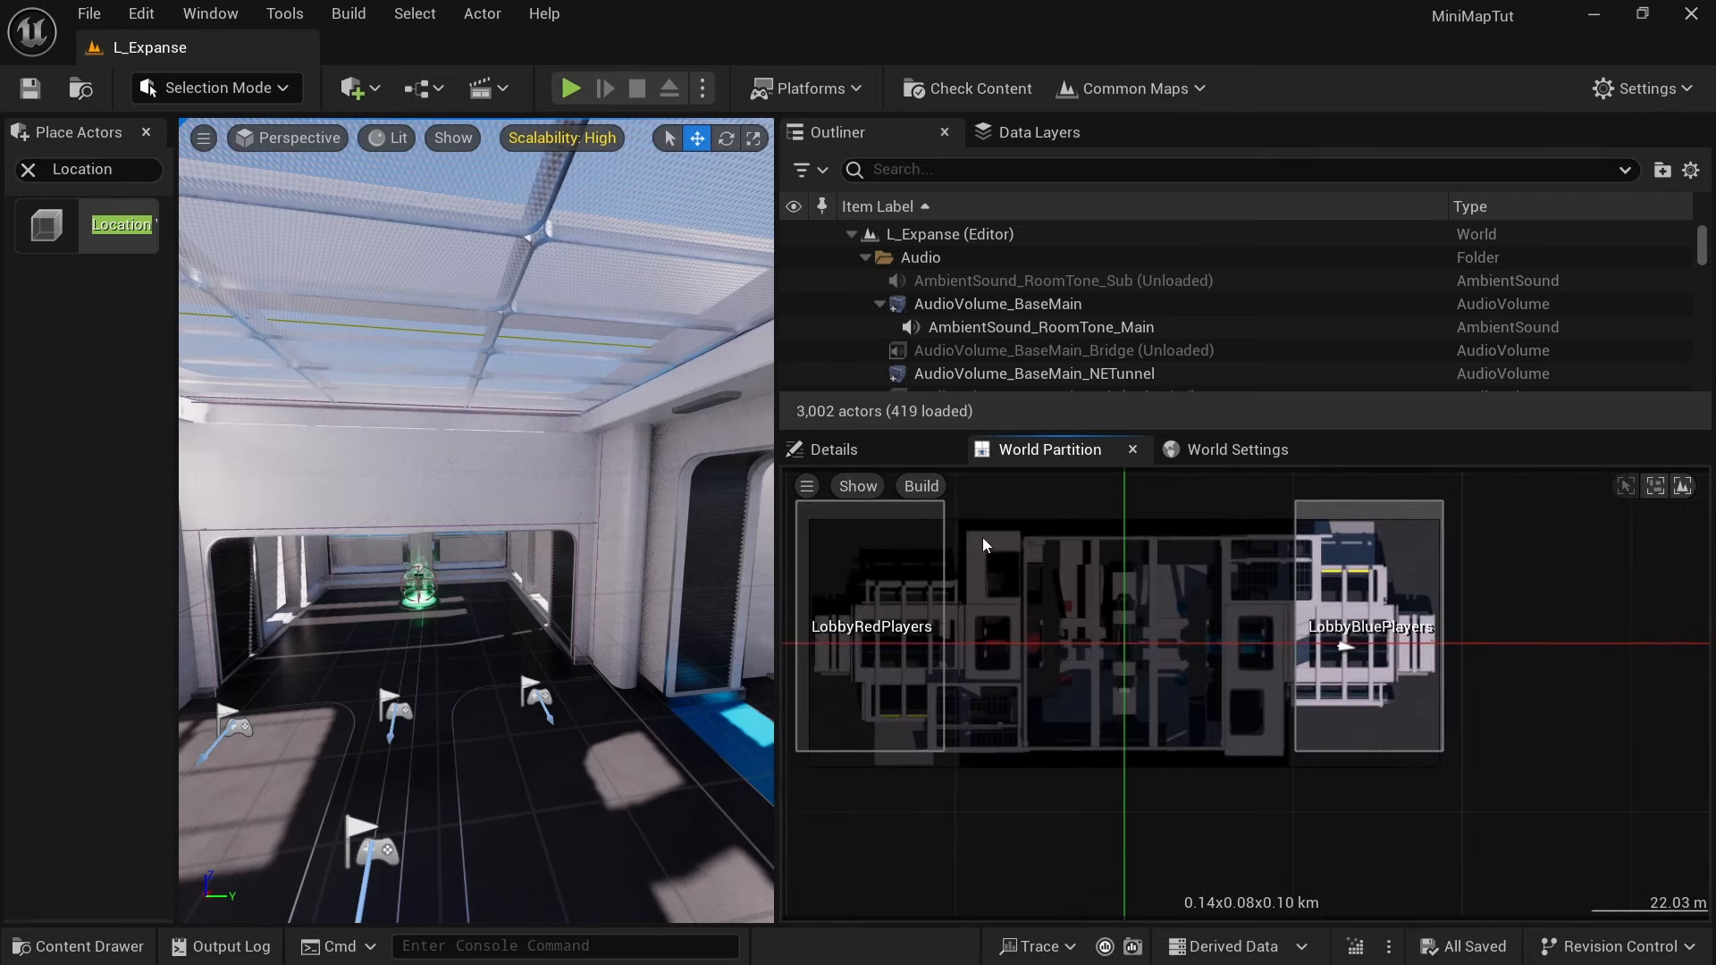
{"action": "scroll", "coordinate": [984, 538], "scroll_direction": "up", "scroll_amount": 2}
{"action": "scroll", "coordinate": [1170, 633], "scroll_direction": "down", "scroll_amount": 2}
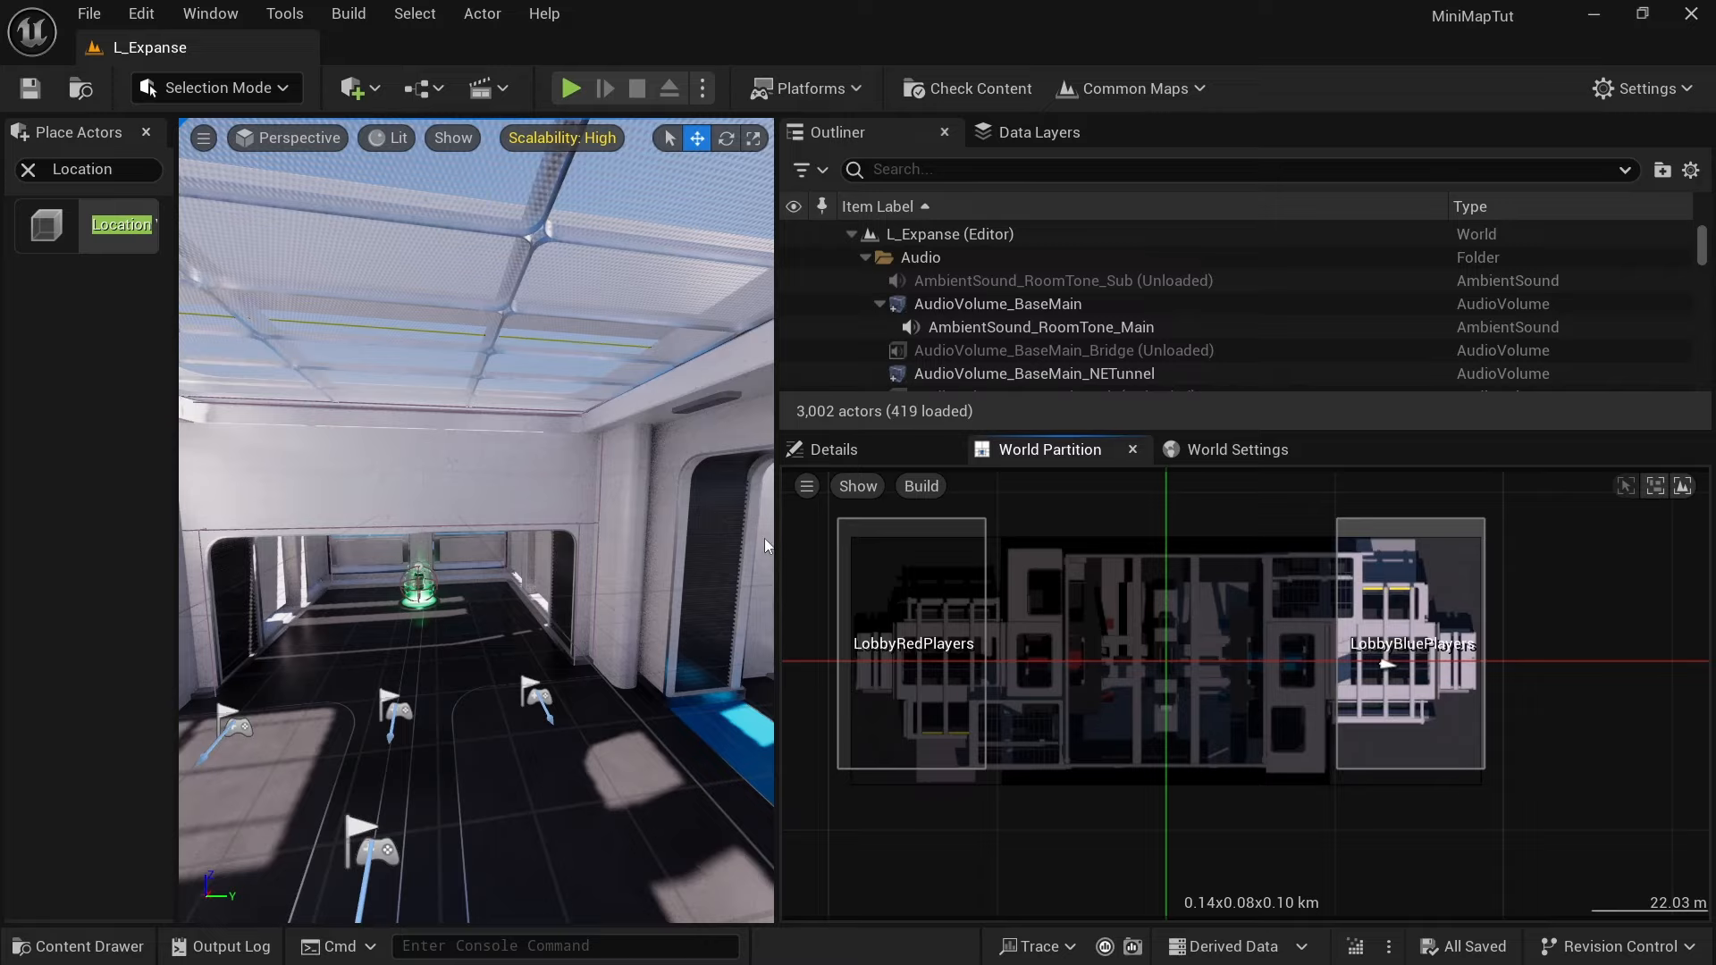
{"action": "key", "text": "alt+p"}
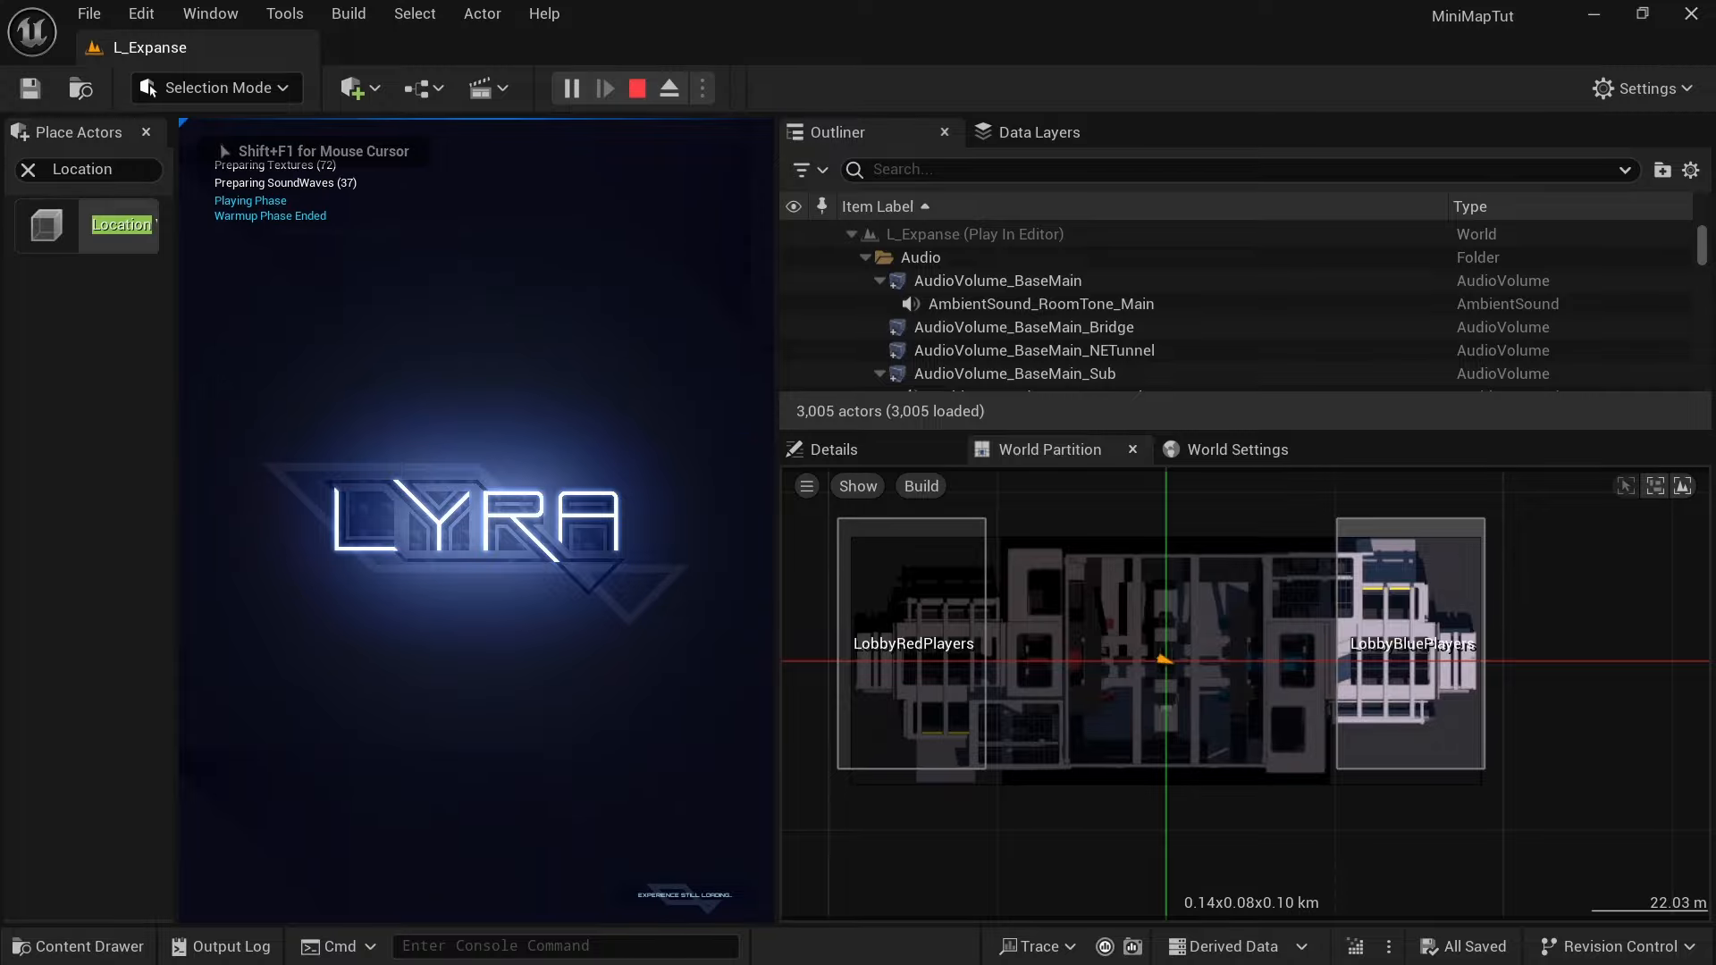
{"action": "key", "text": "w"}
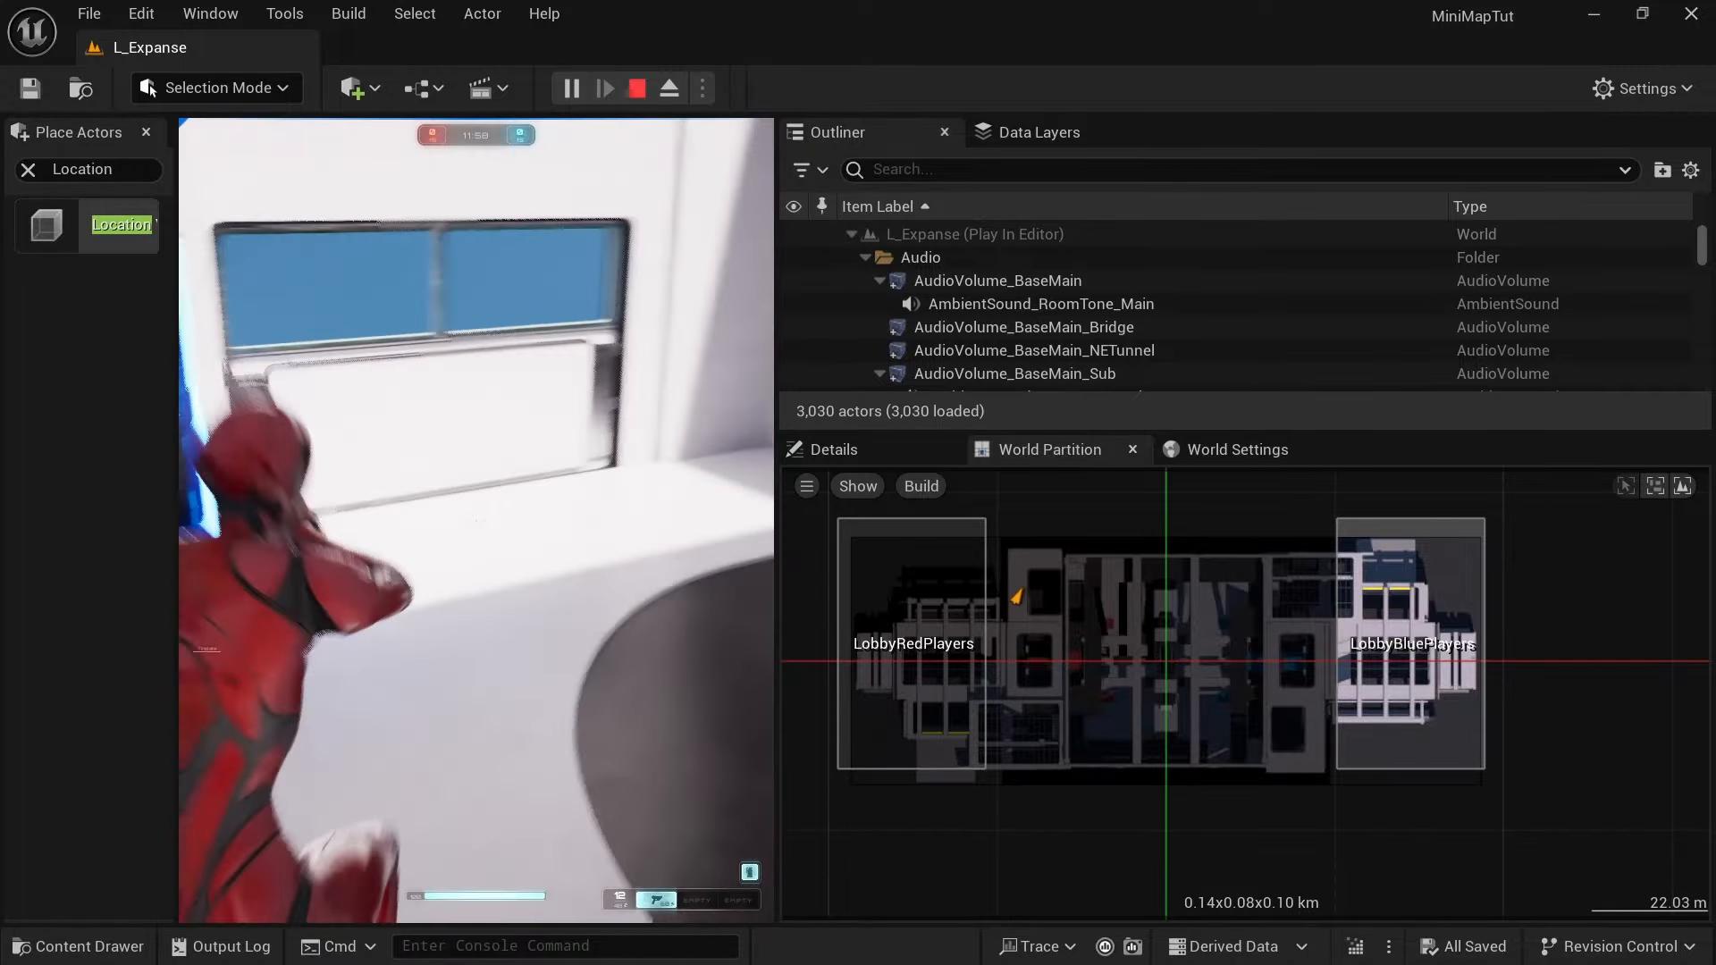
{"action": "key", "text": "w"}
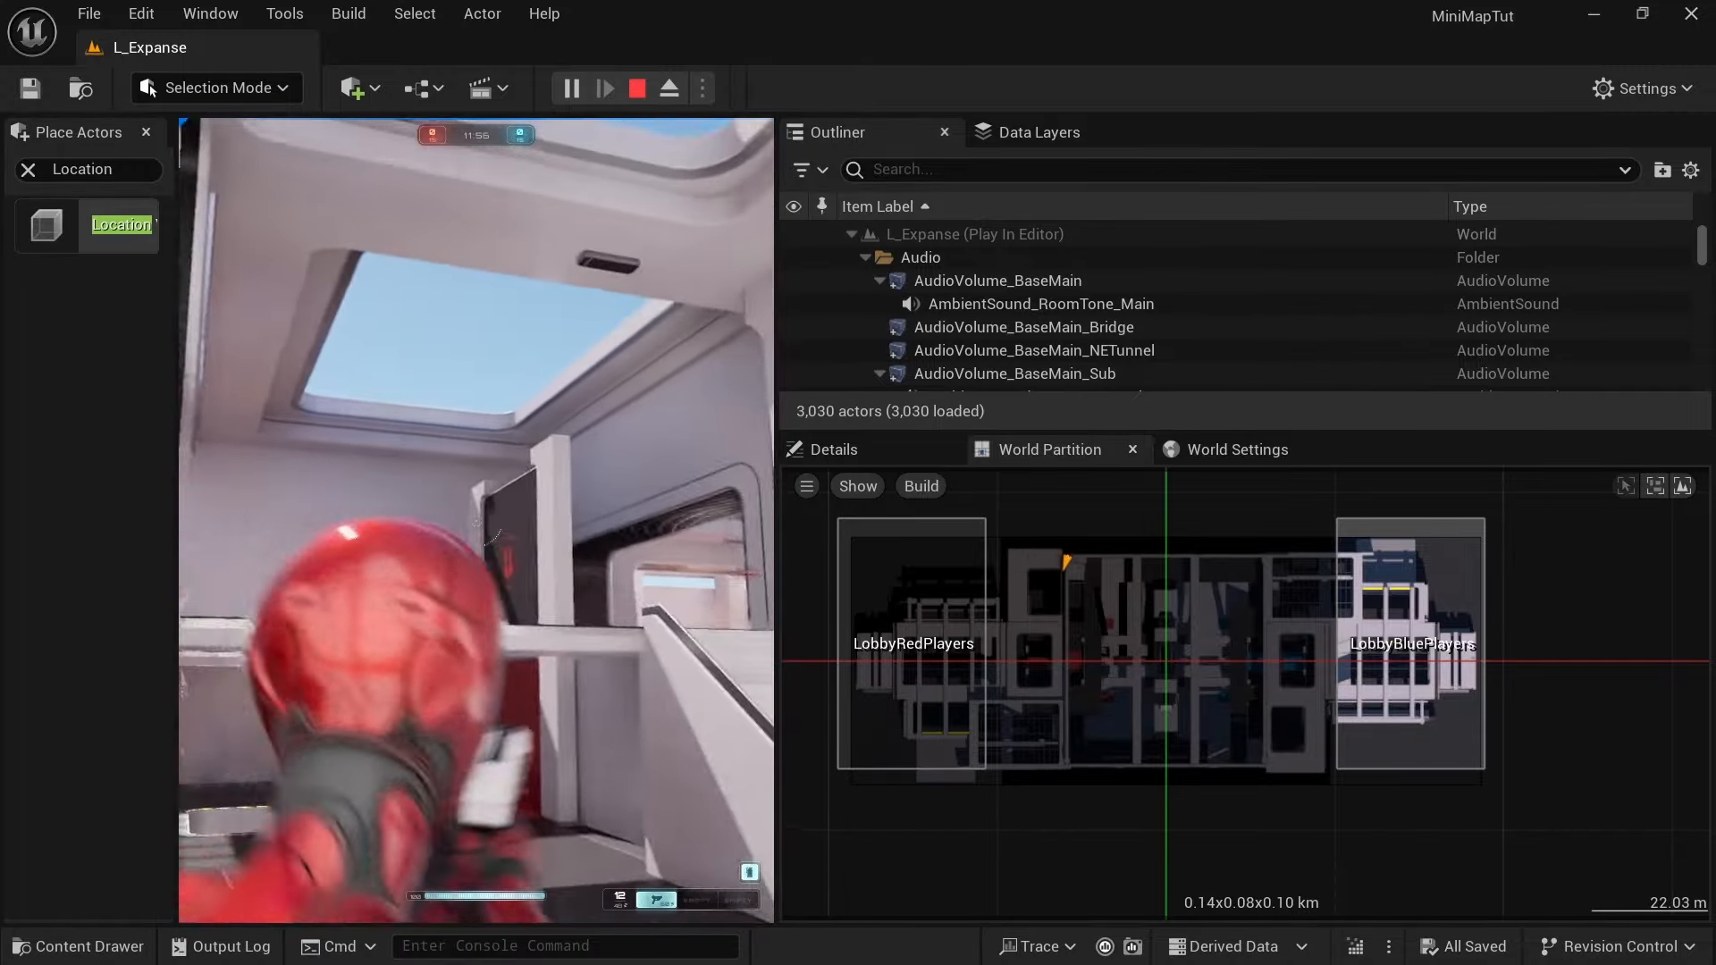
{"action": "key", "text": "shift+F1"}
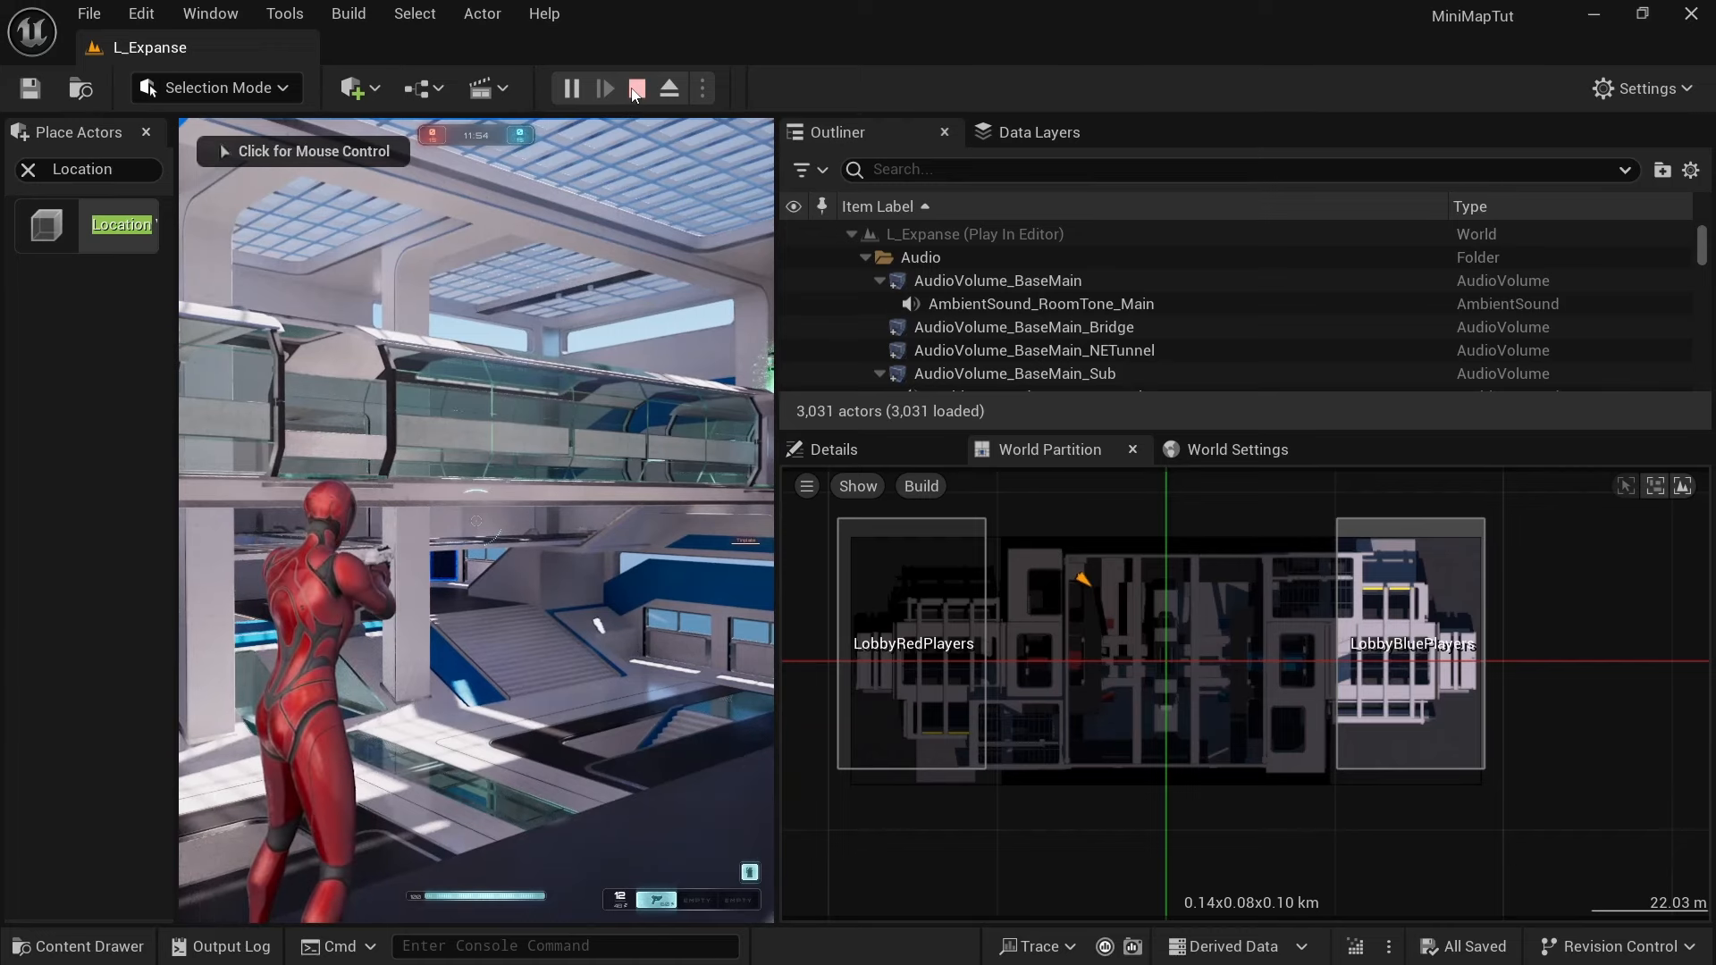
{"action": "left_click", "coordinate": [638, 88]}
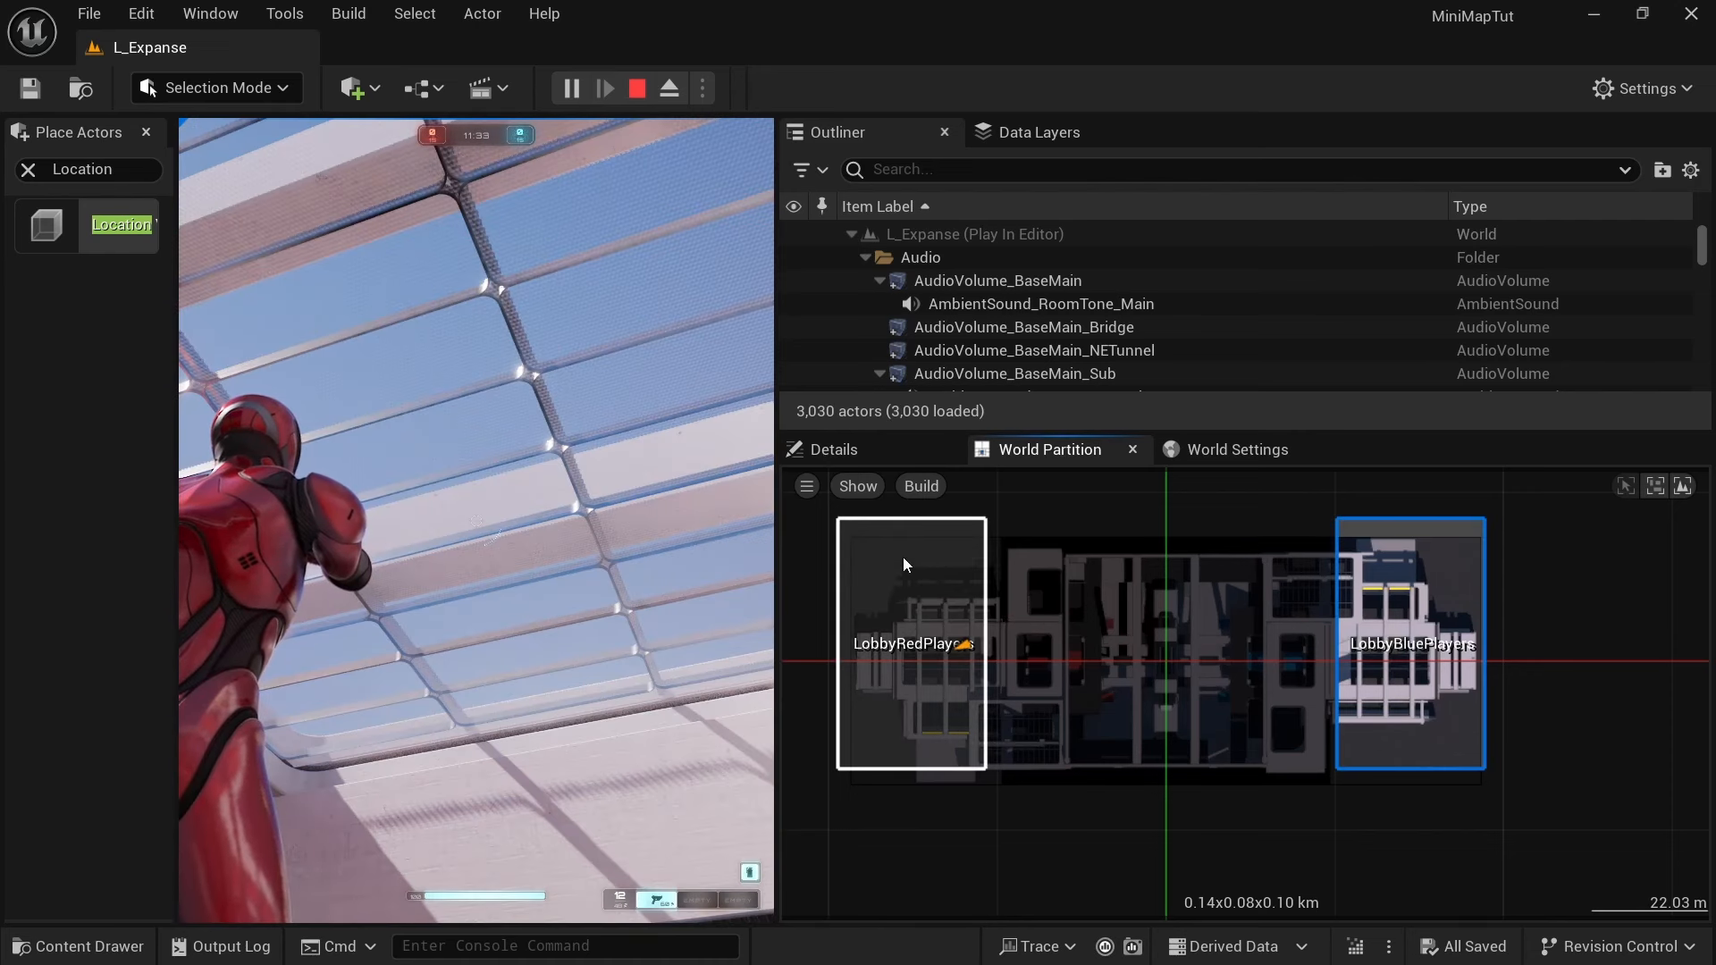
Step: Play from a spot beside the blue lobby on the map, run across the roof following the player marker, and end the session
{"action": "left_click", "coordinate": [1268, 565]}
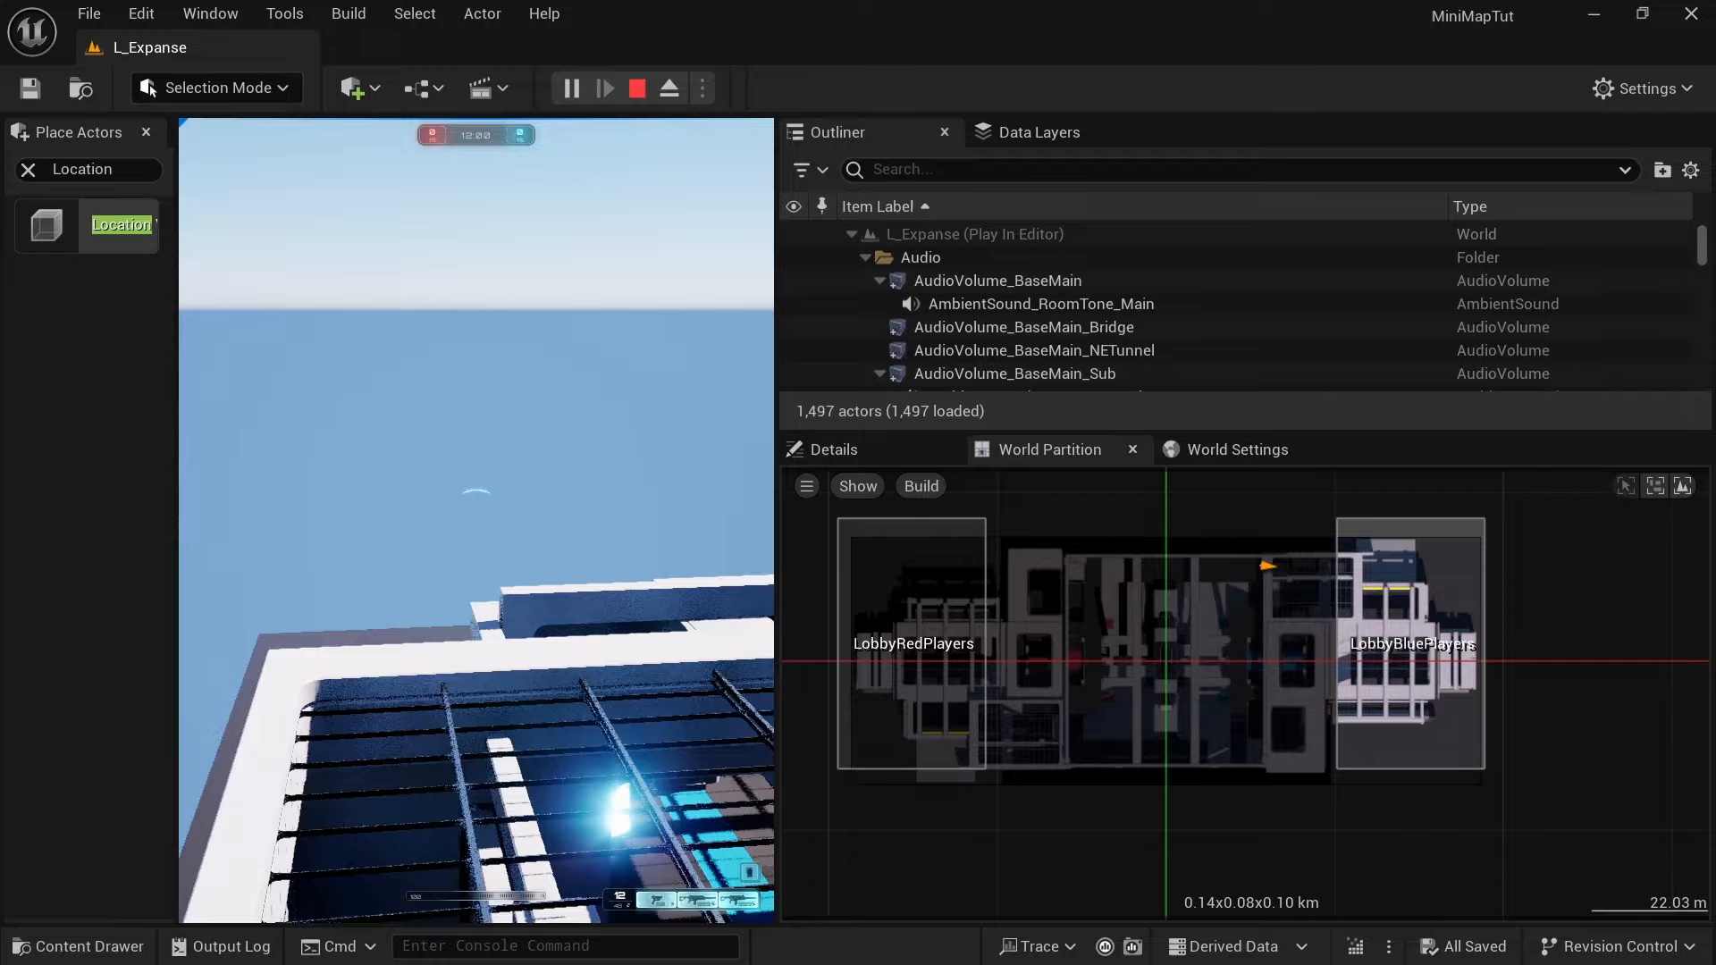
{"action": "left_click", "coordinate": [476, 518]}
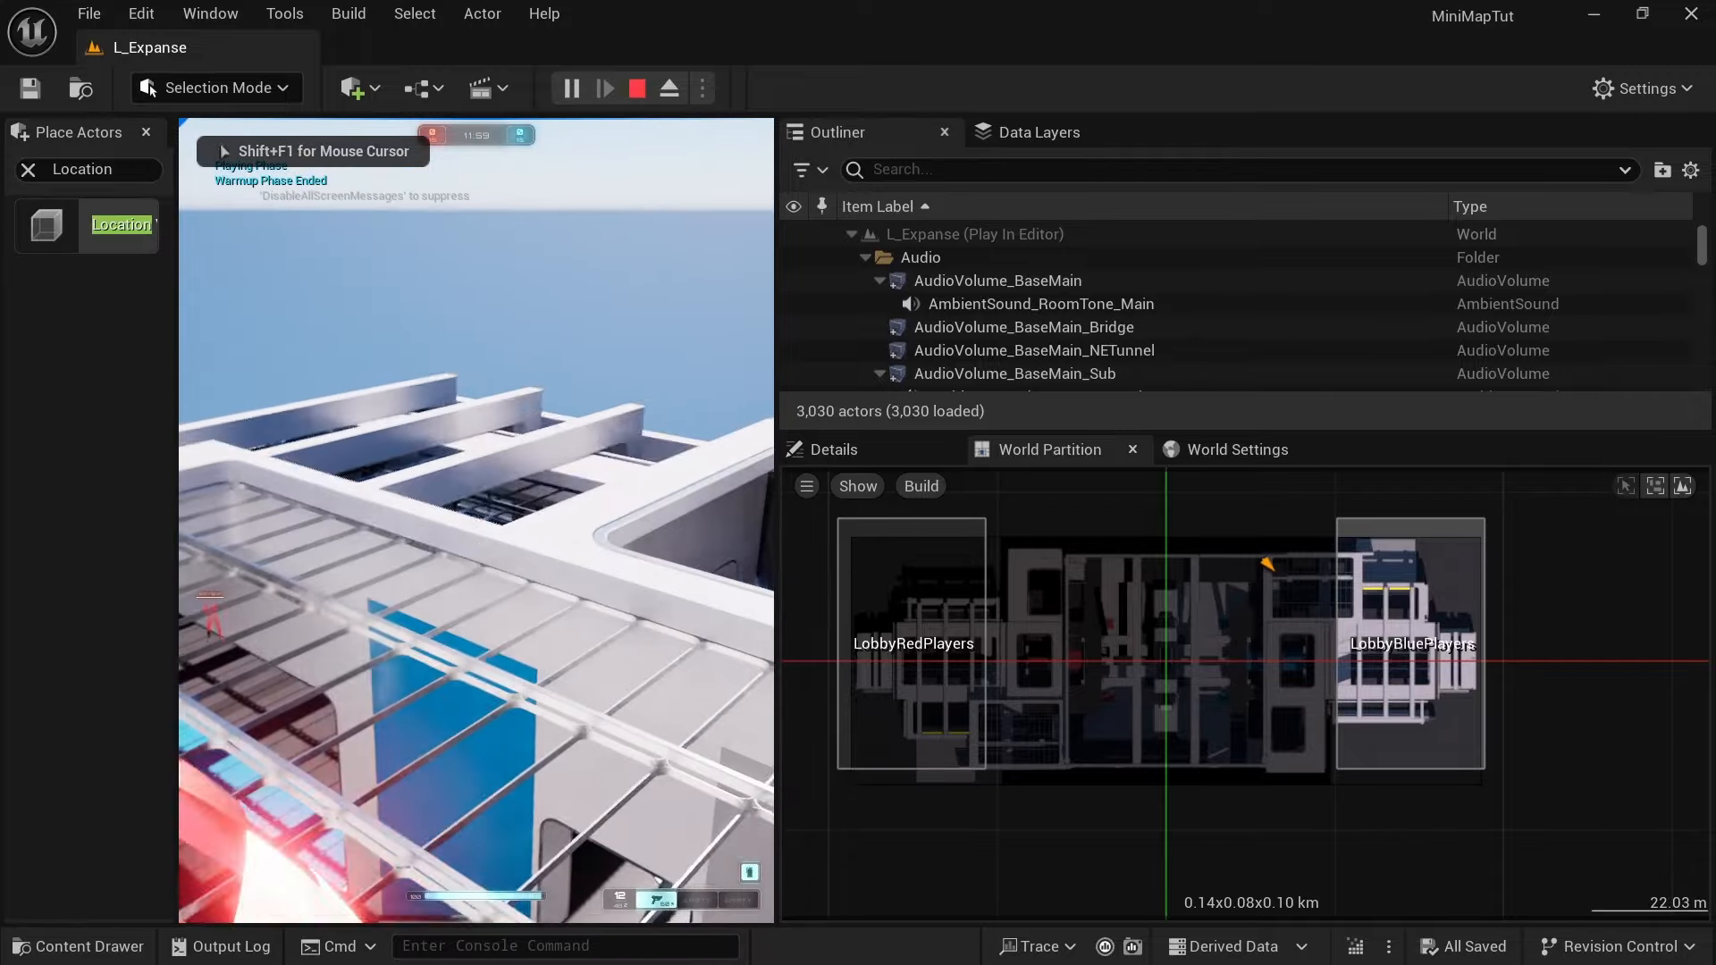
{"action": "key", "text": "w"}
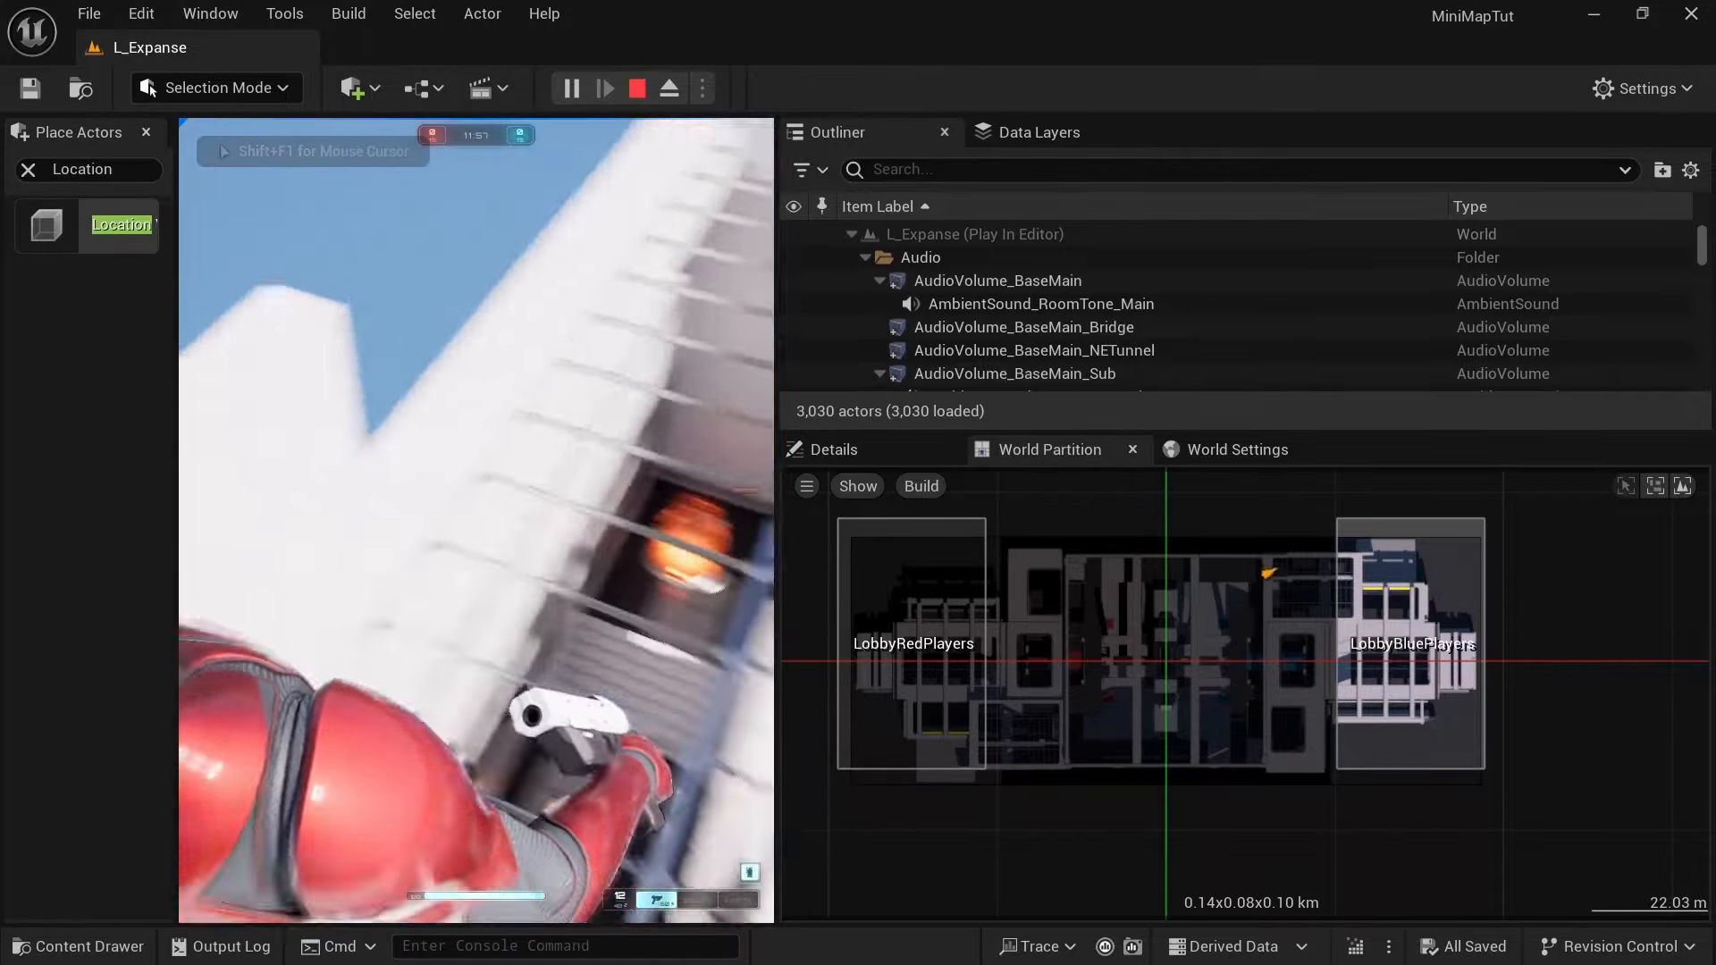
{"action": "key", "text": "w"}
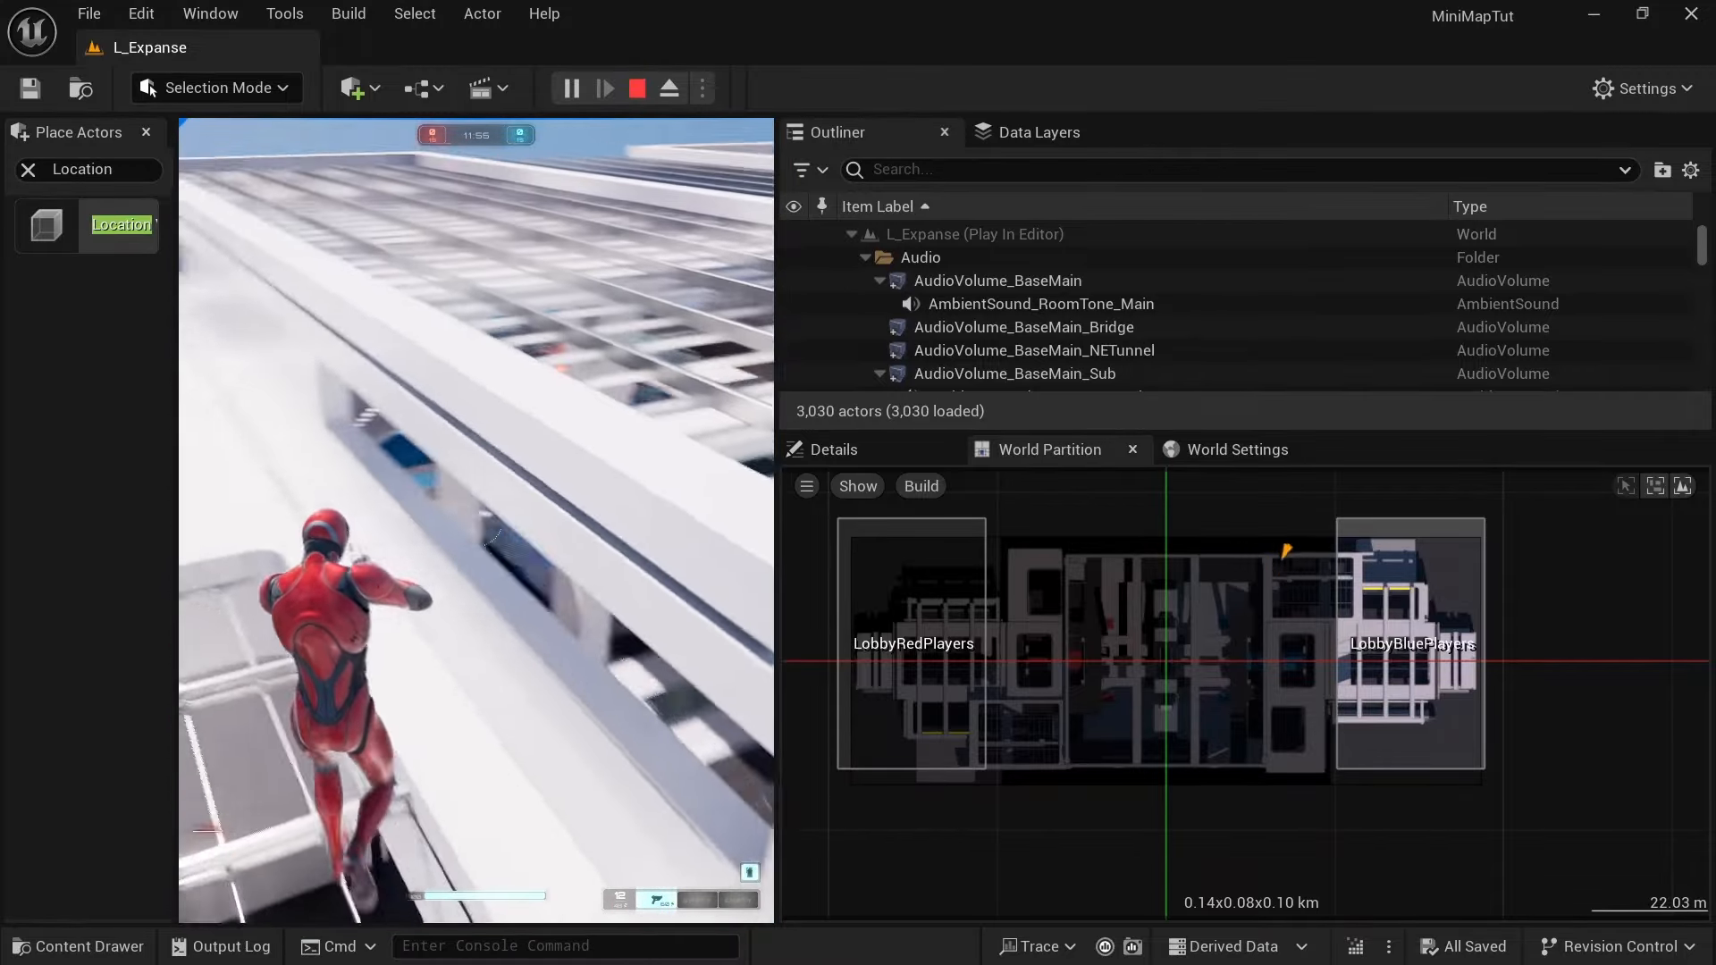
{"action": "key", "text": "w"}
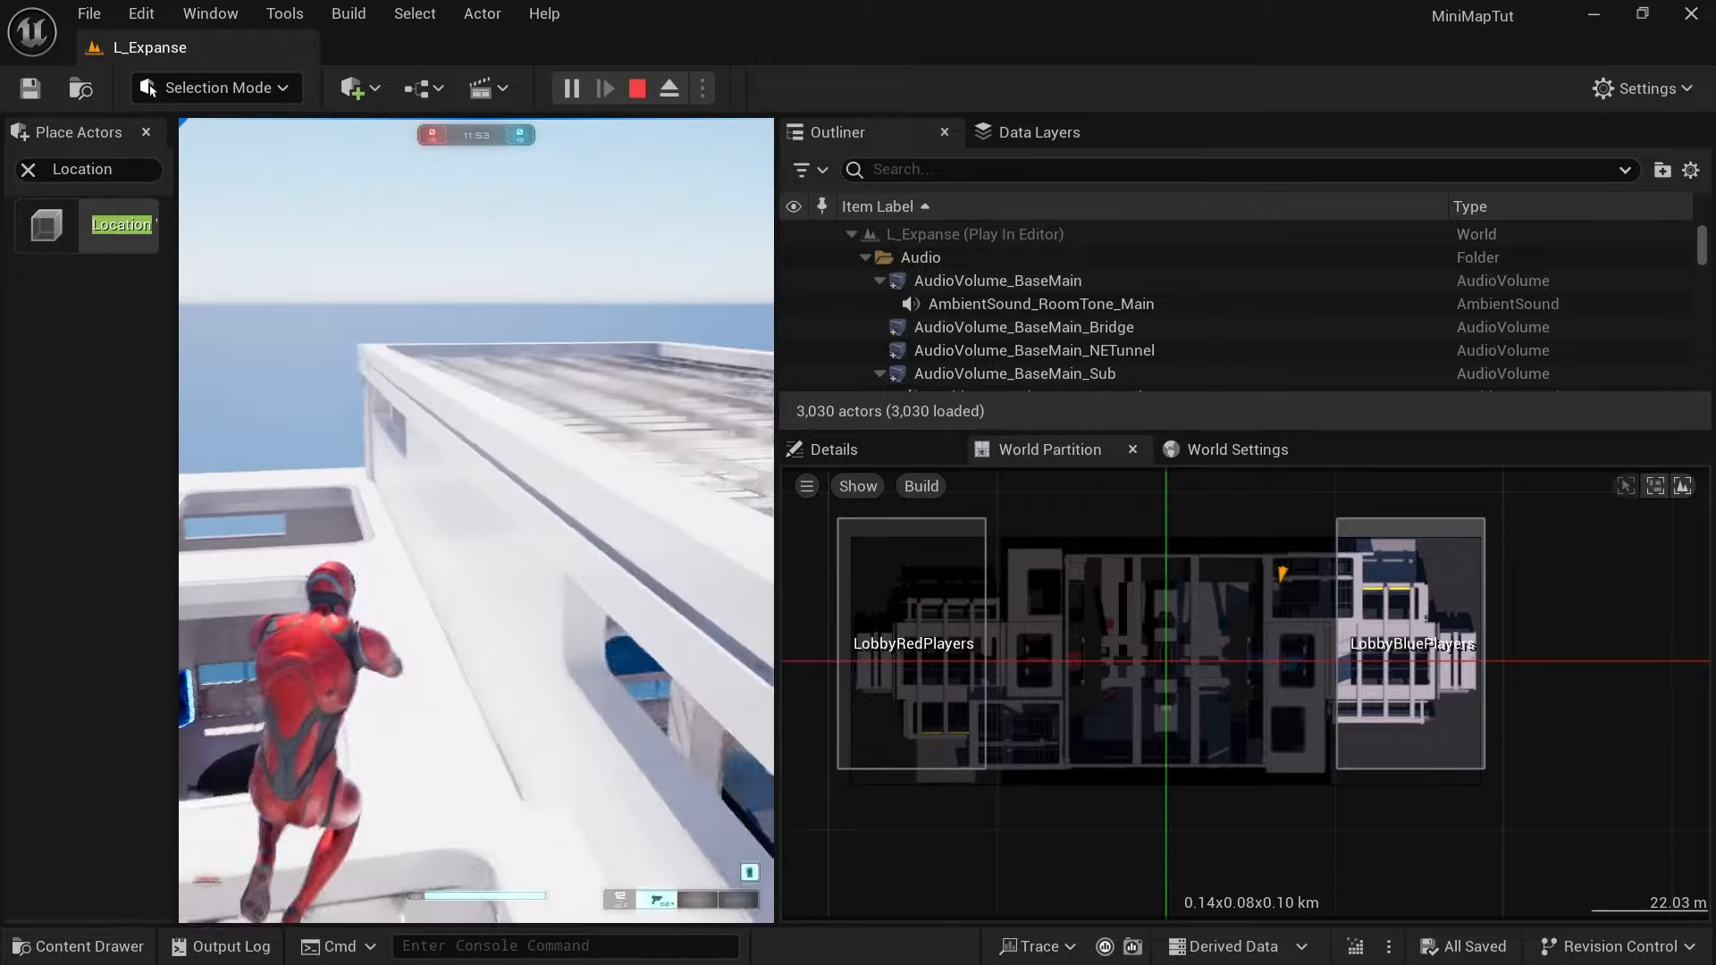
{"action": "key", "text": "w"}
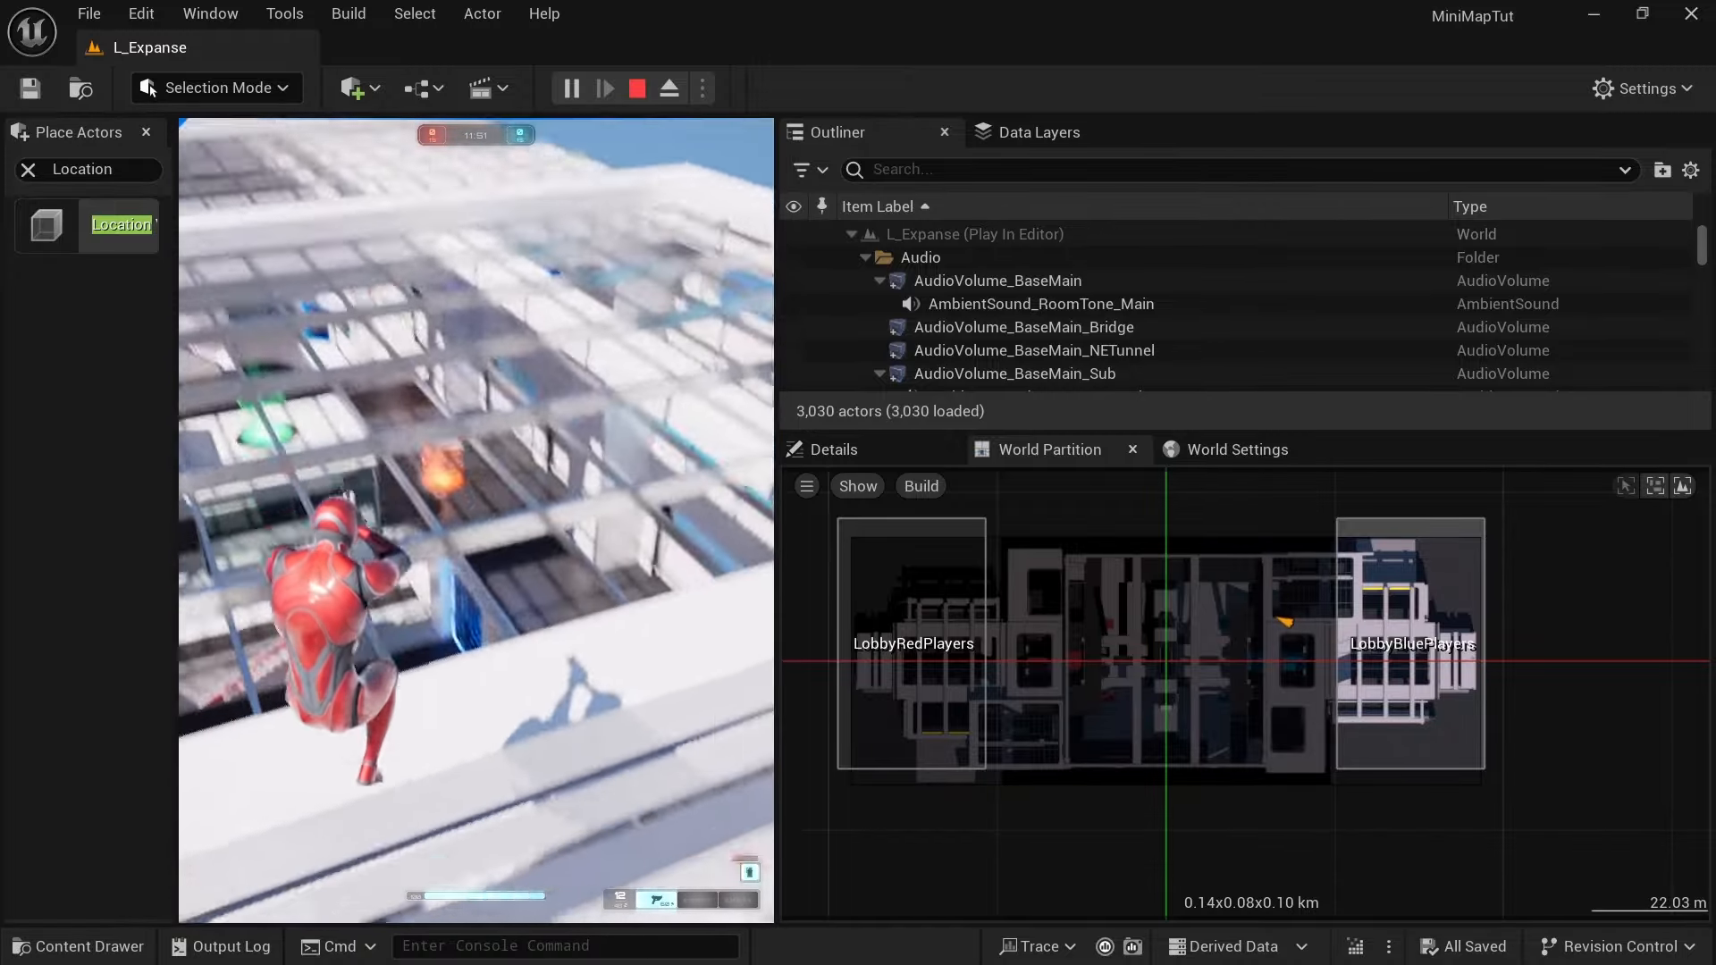
{"action": "key", "text": "w"}
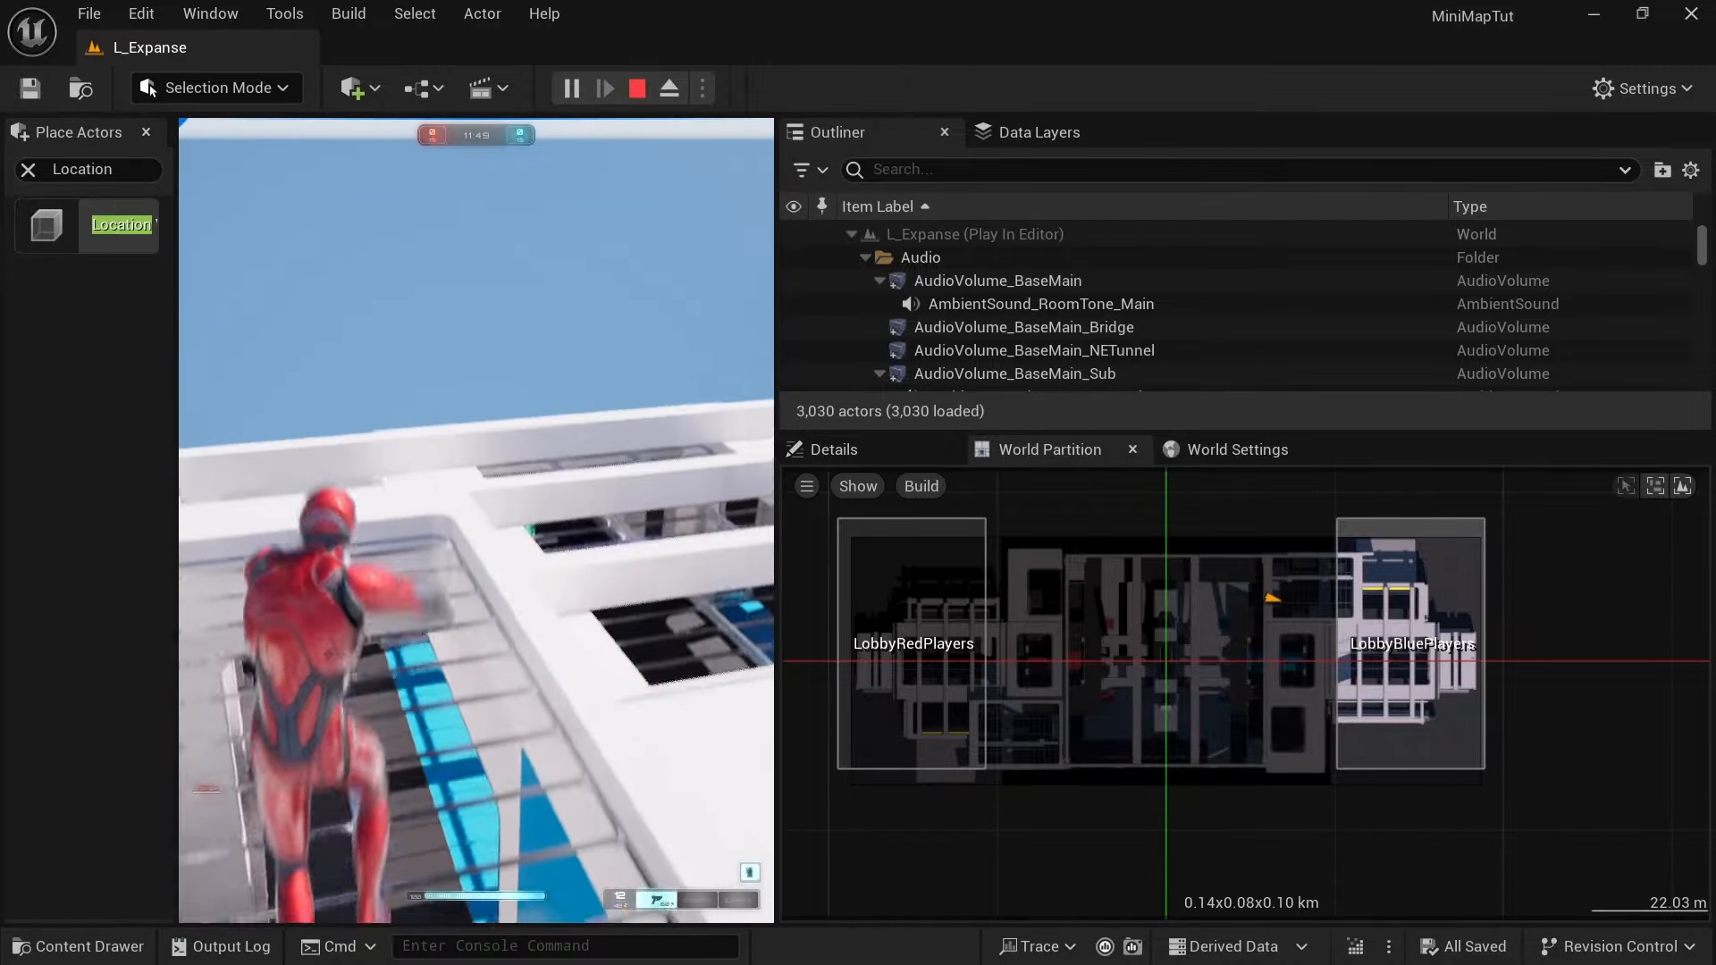
{"action": "key", "text": "w"}
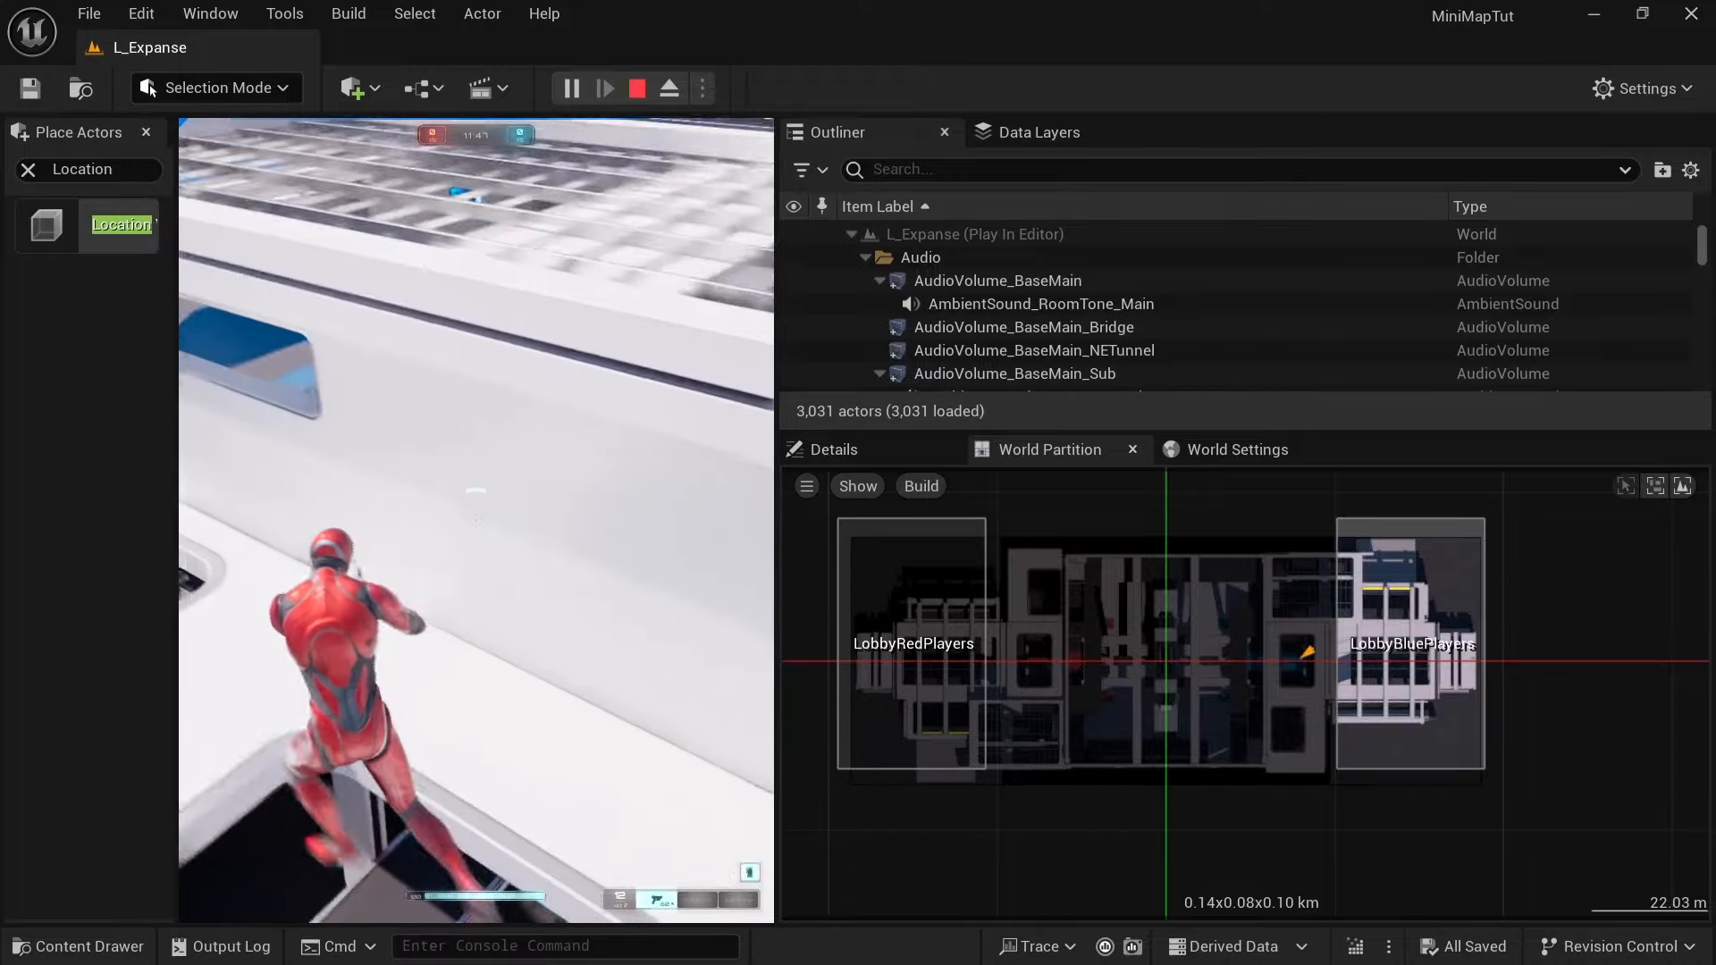
{"action": "key", "text": "w"}
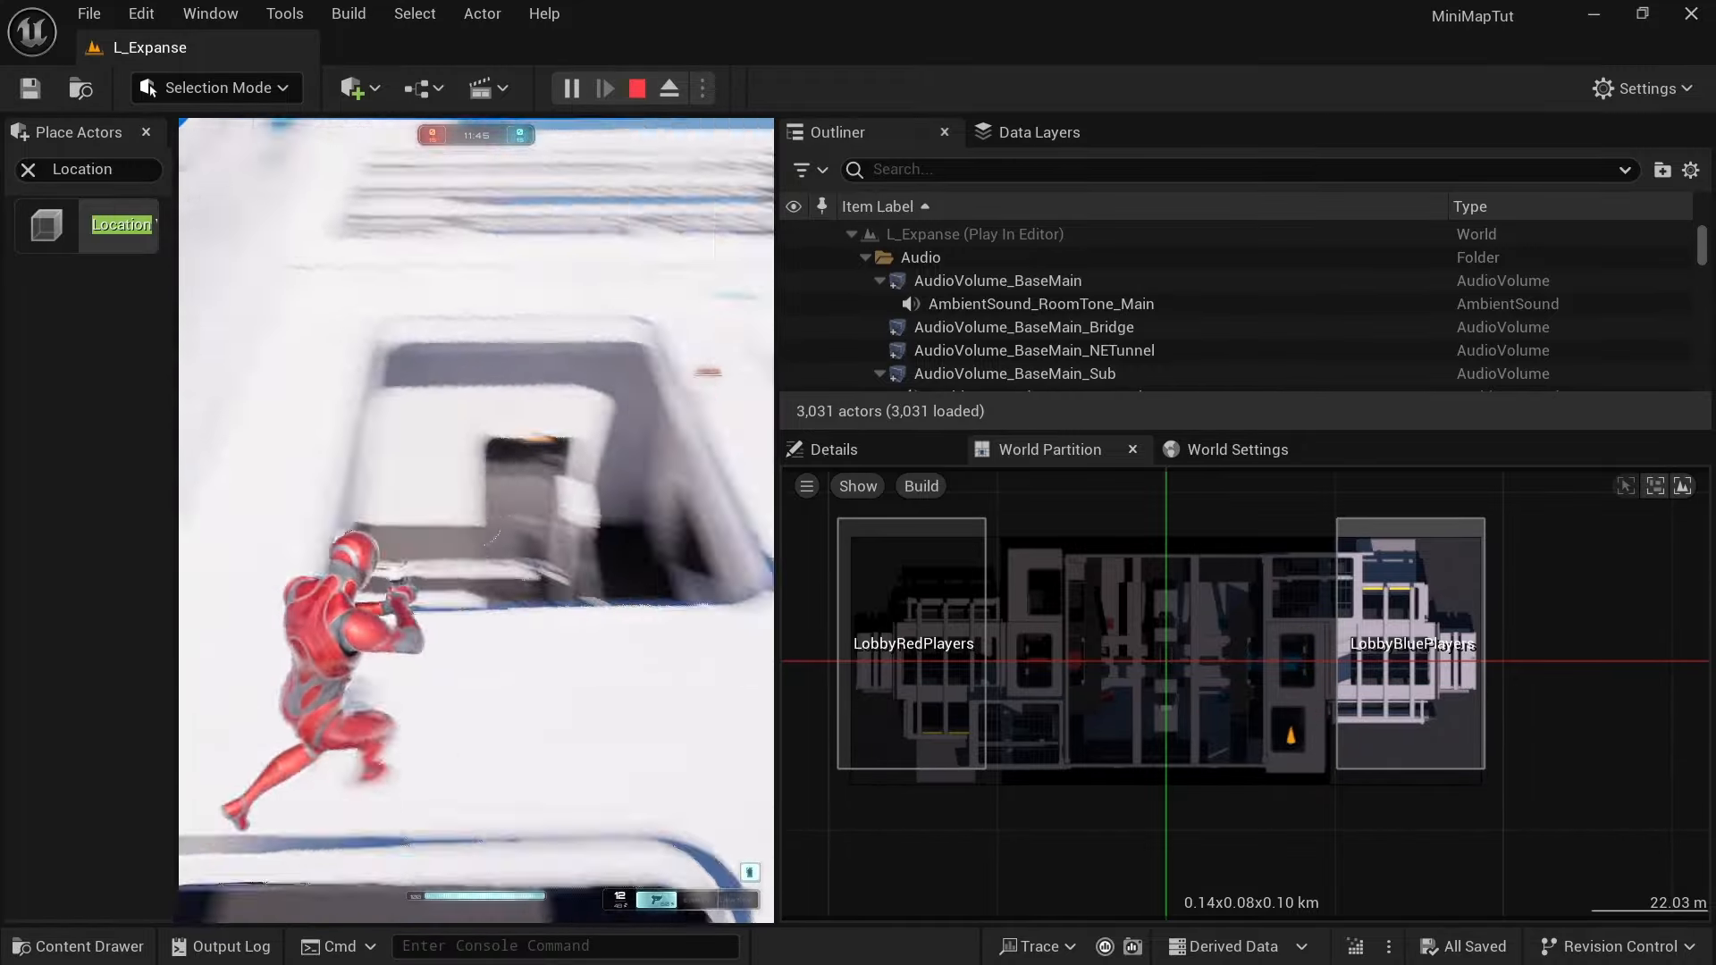
{"action": "key", "text": "w"}
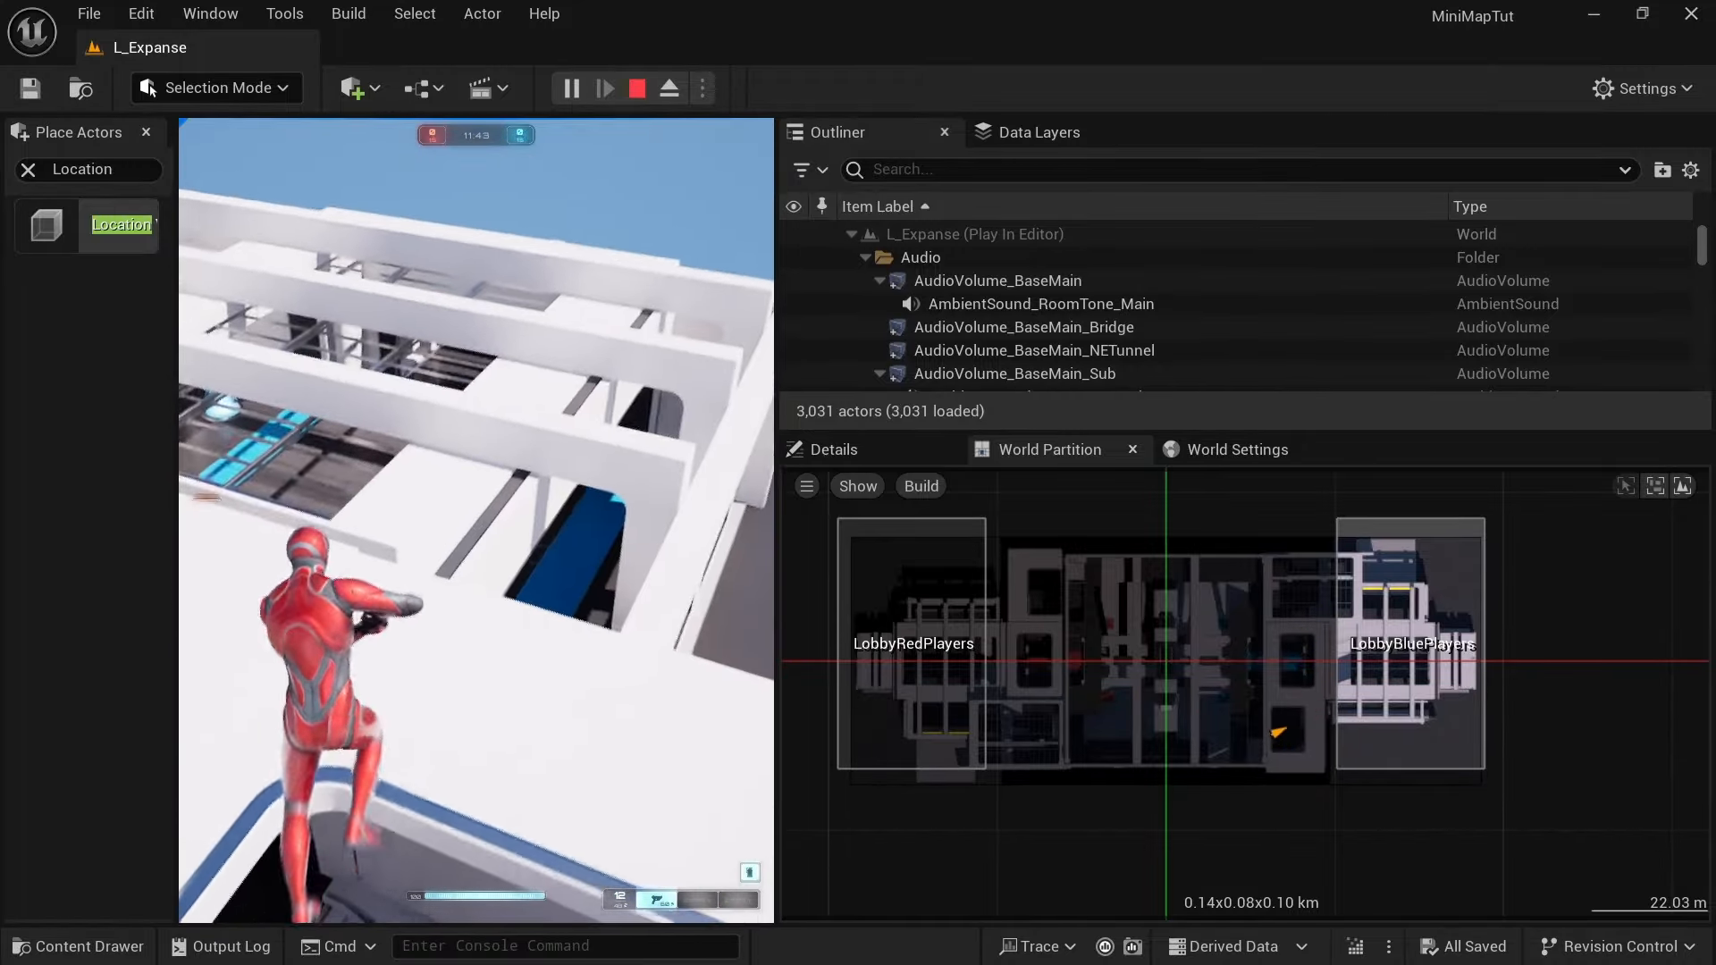
{"action": "key", "text": "shift+F1"}
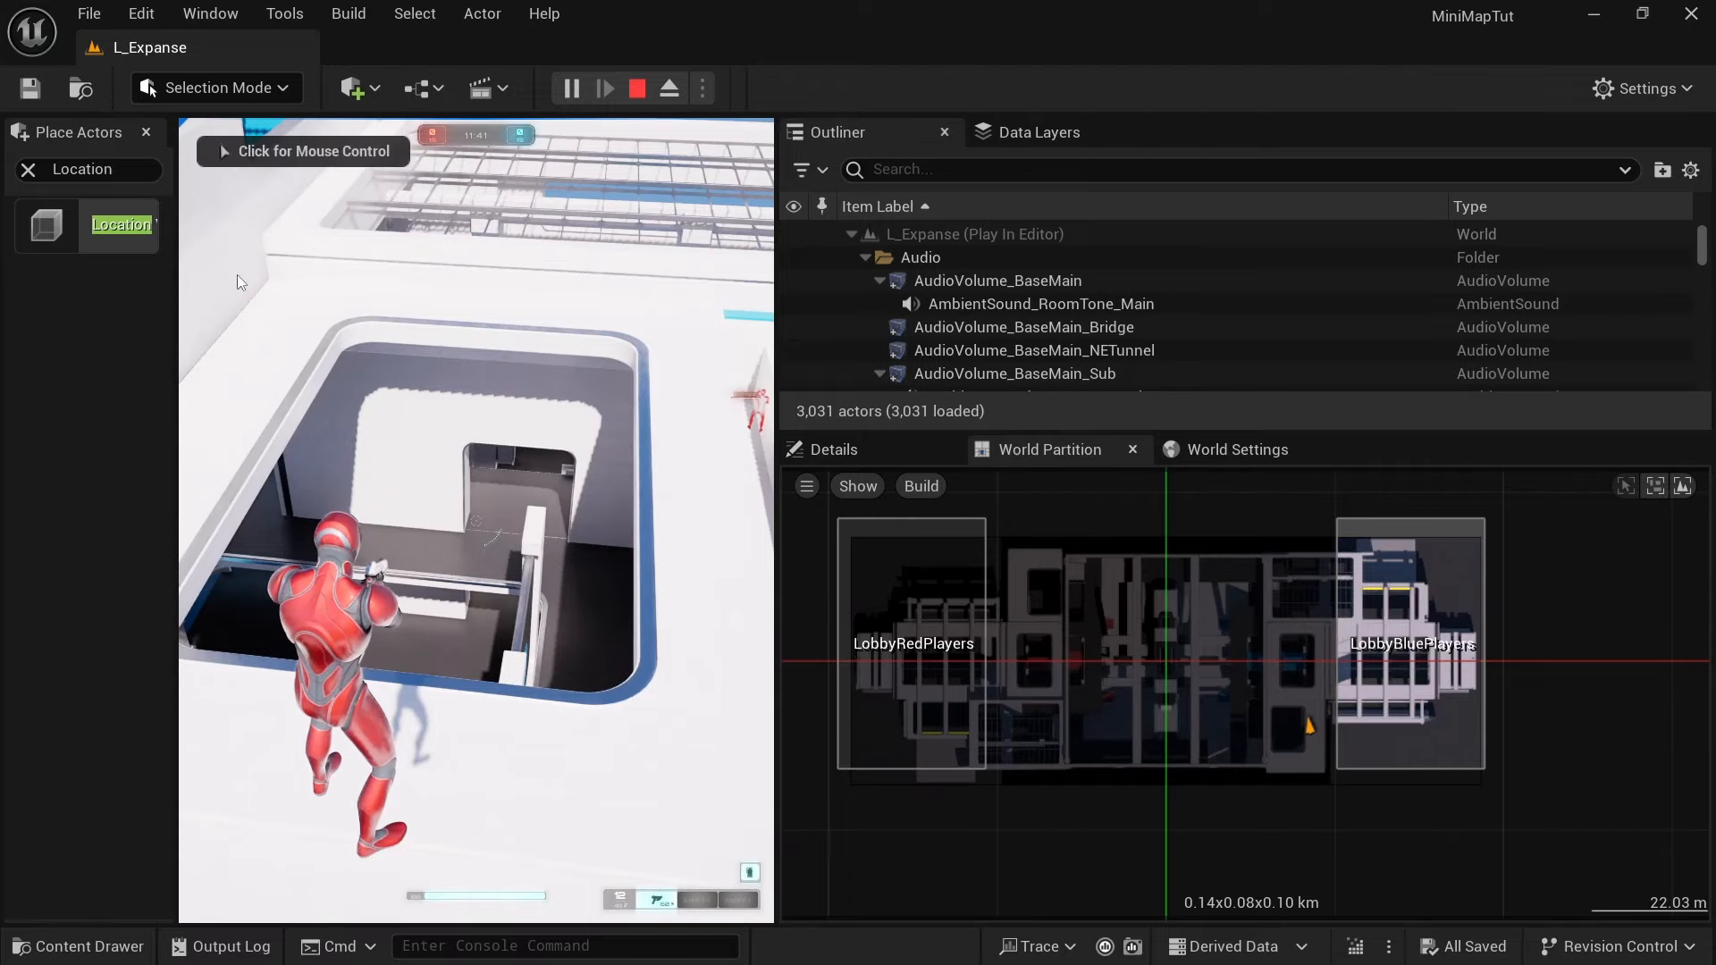
{"action": "left_click", "coordinate": [638, 90]}
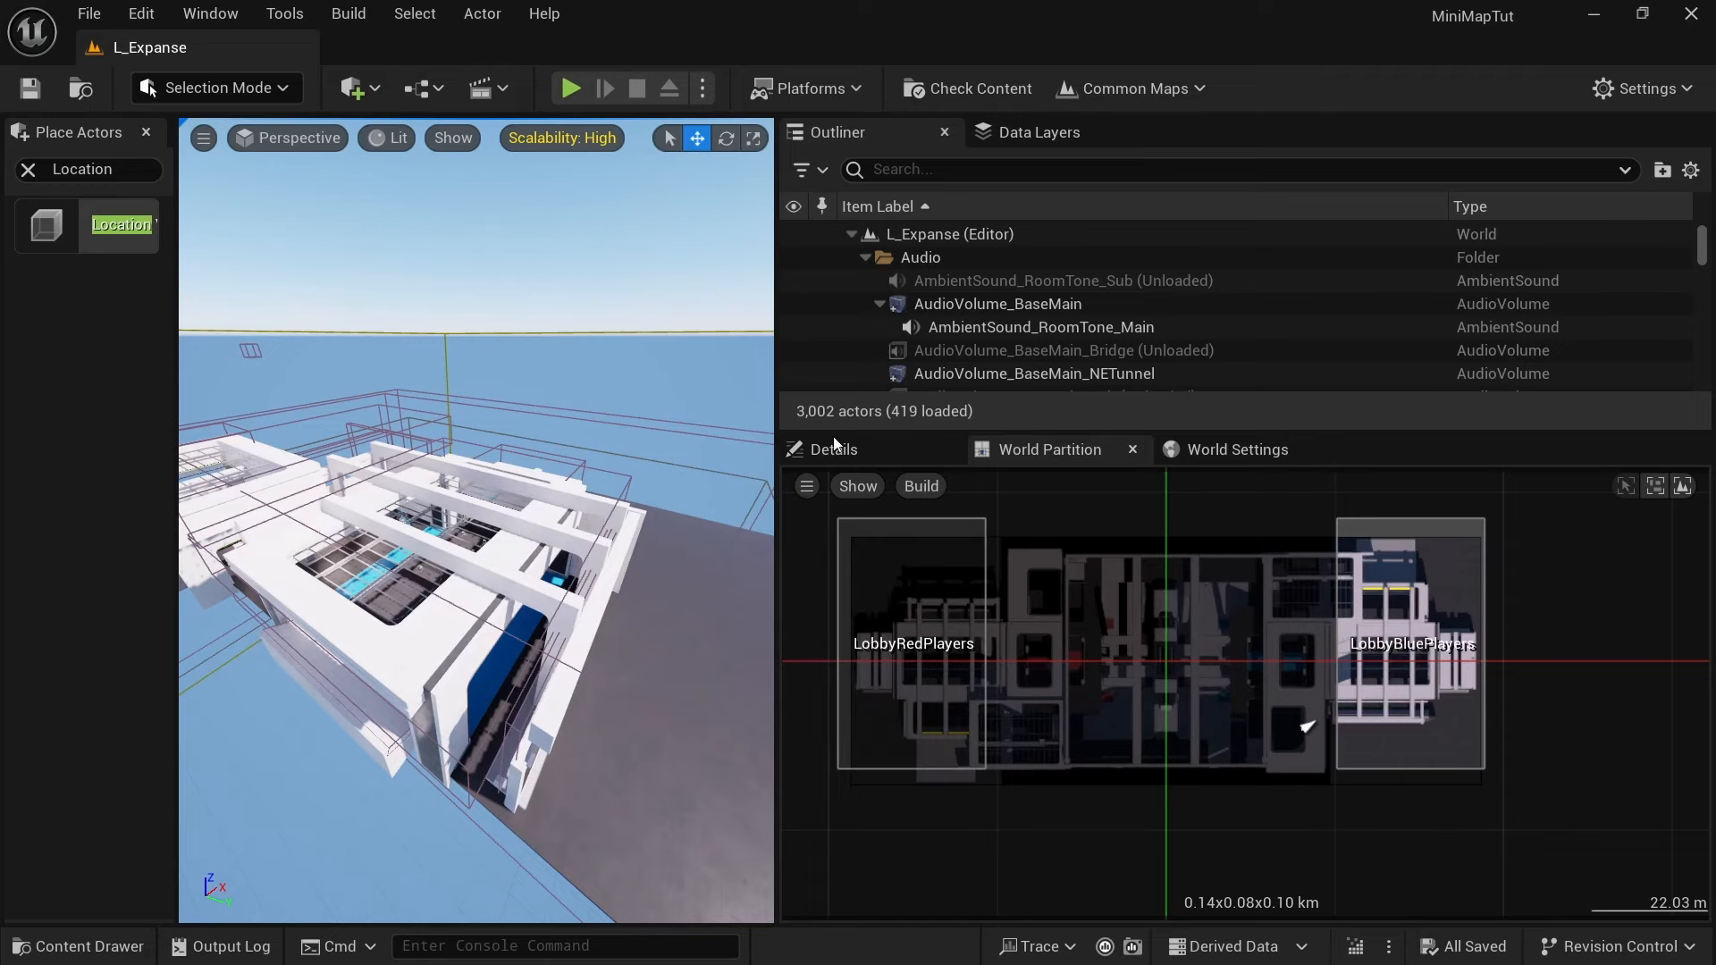
Step: Resize the Place Actors, Outliner and World Partition panels around the viewport
{"action": "left_click_drag", "start_coordinate": [835, 444], "coordinate": [1039, 469]}
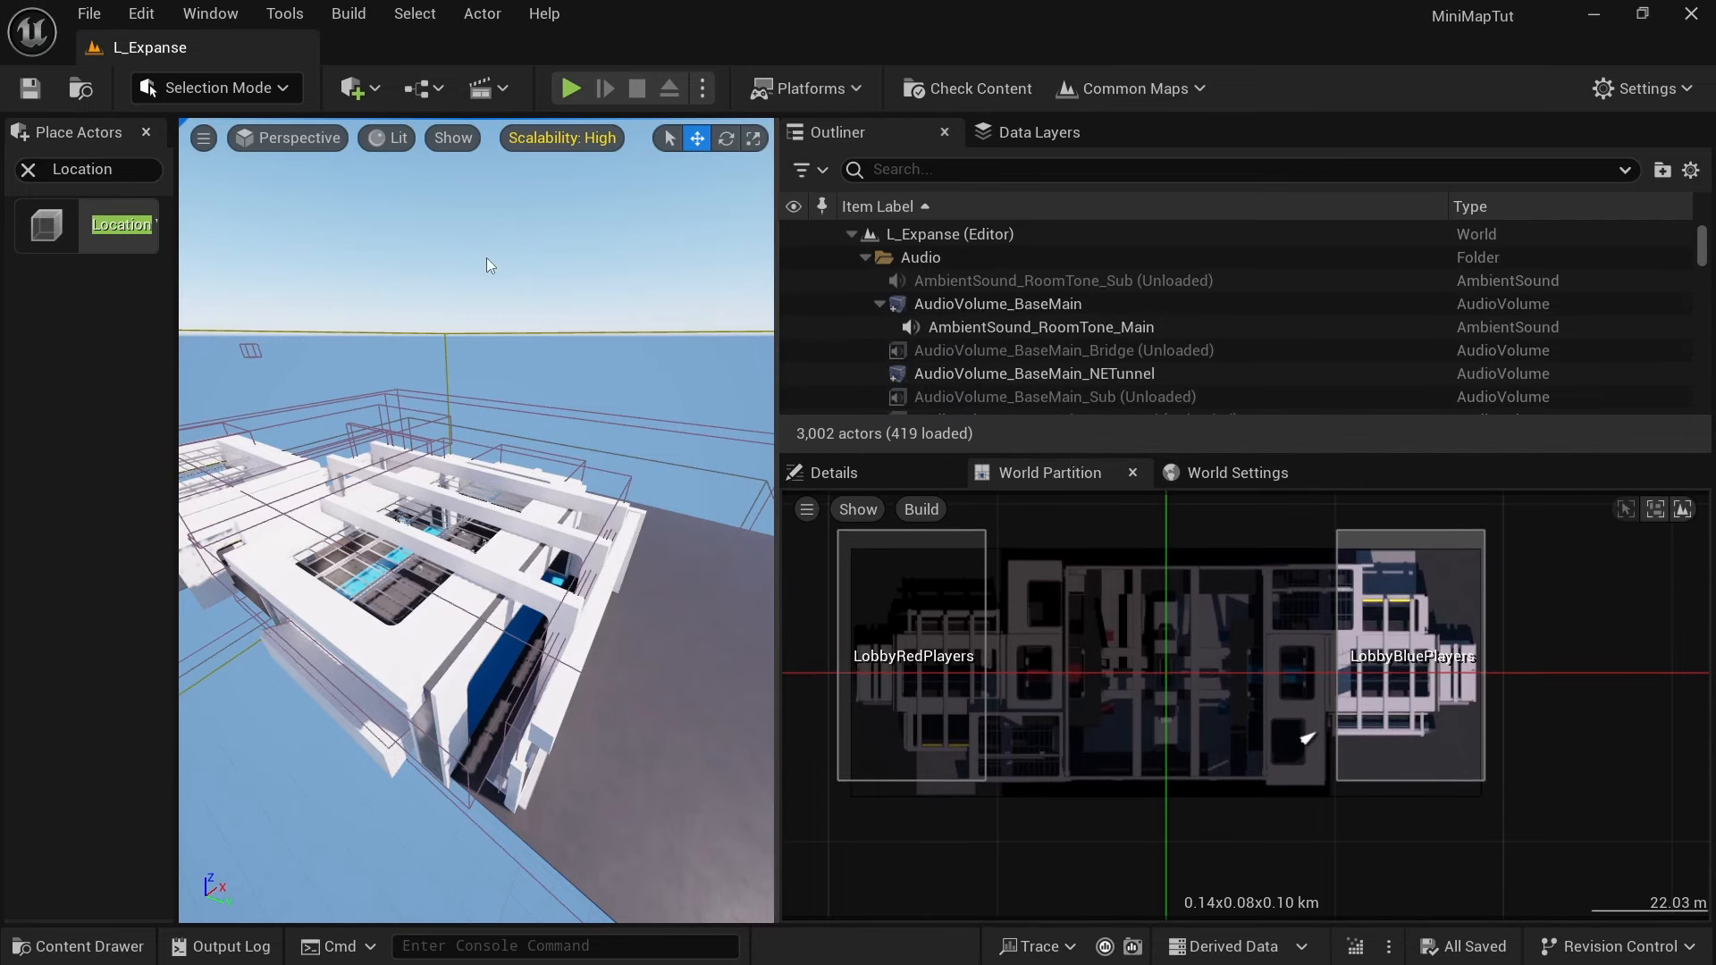
{"action": "left_click_drag", "start_coordinate": [778, 420], "coordinate": [837, 420]}
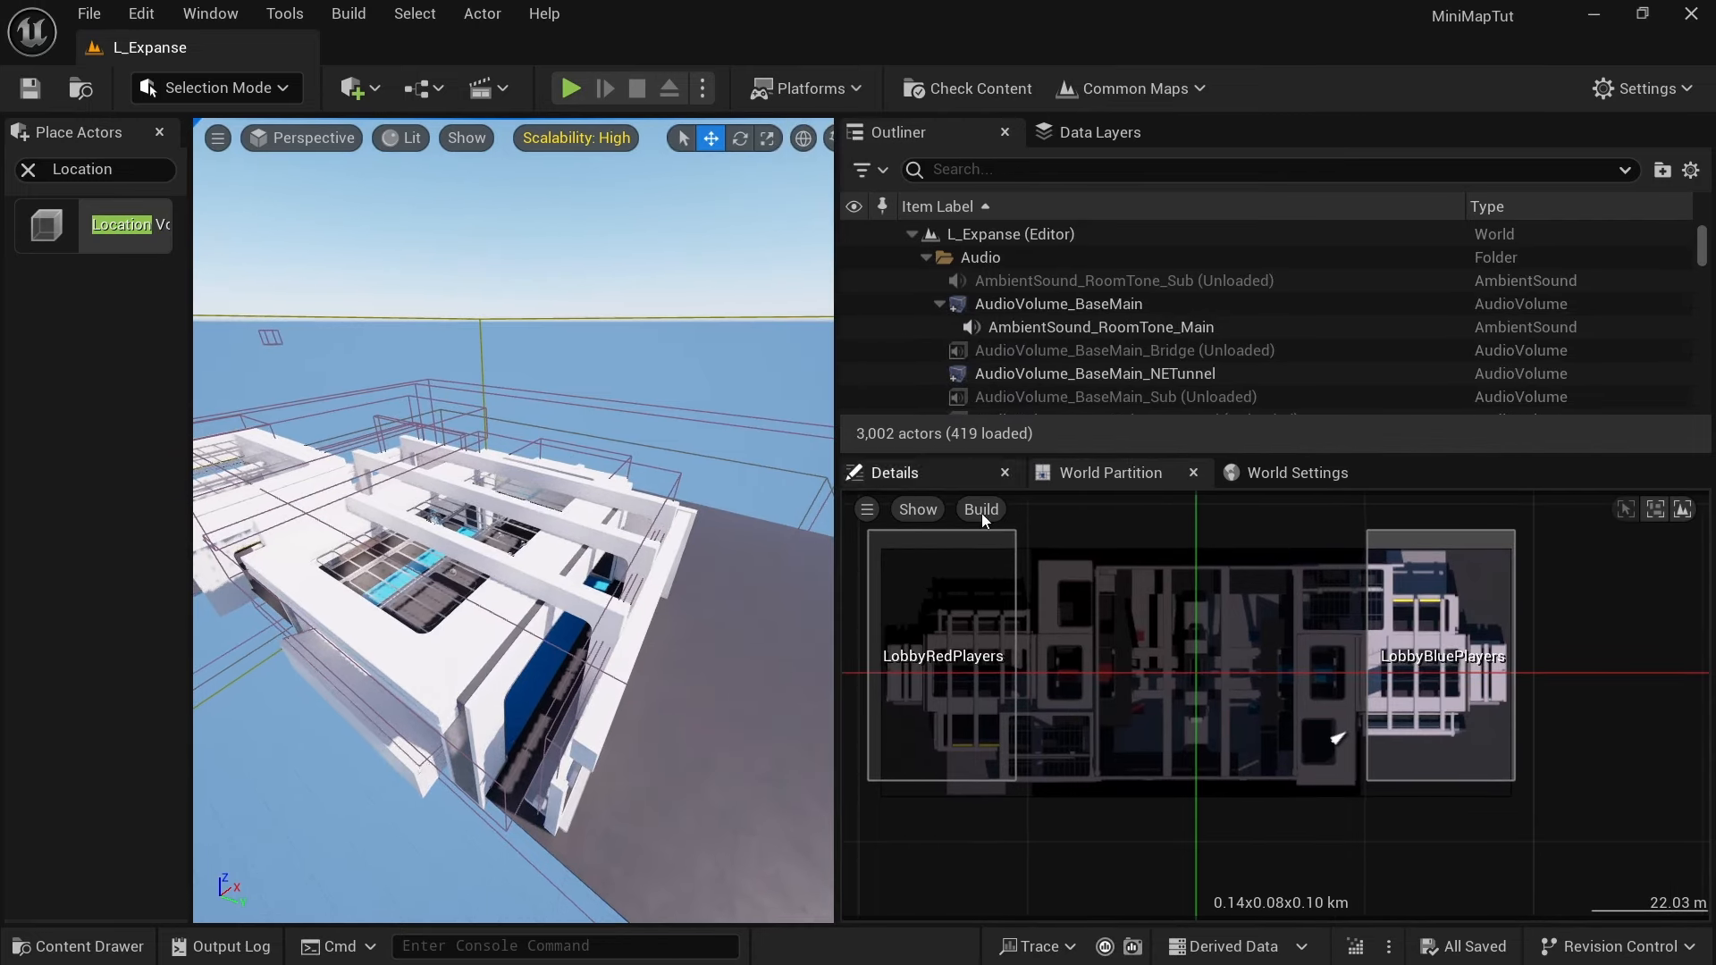
{"action": "left_click_drag", "start_coordinate": [189, 298], "coordinate": [461, 304]}
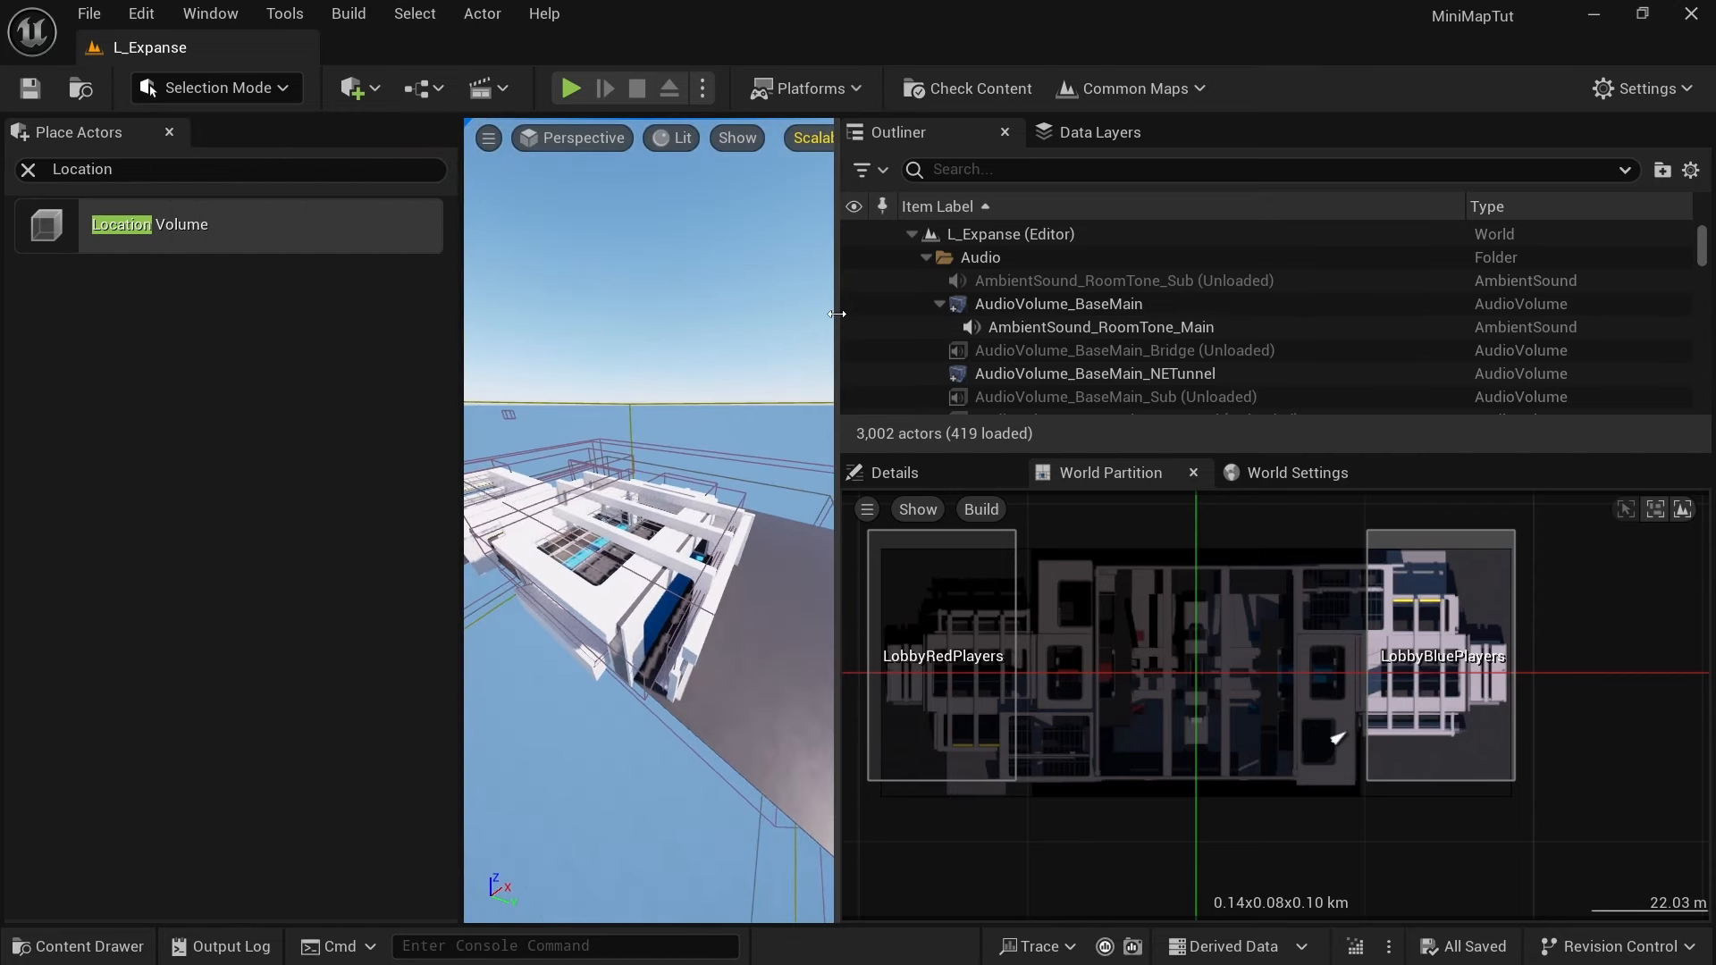
{"action": "left_click_drag", "start_coordinate": [837, 316], "coordinate": [991, 330]}
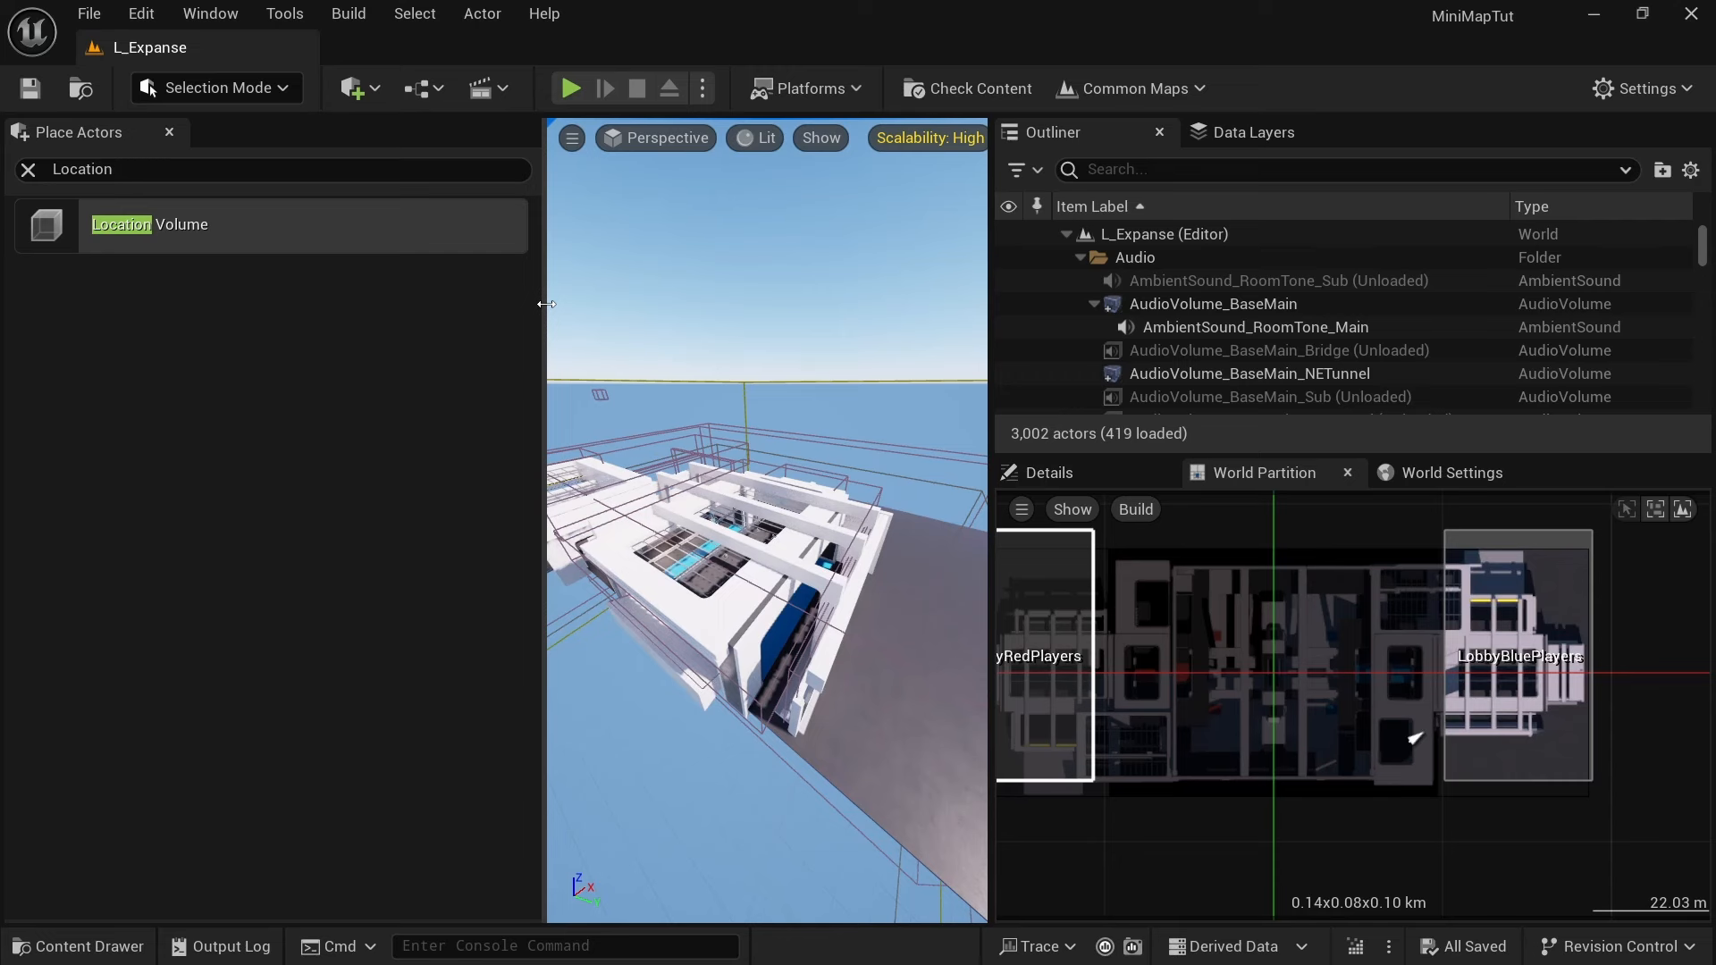
{"action": "left_click_drag", "start_coordinate": [546, 303], "coordinate": [420, 304]}
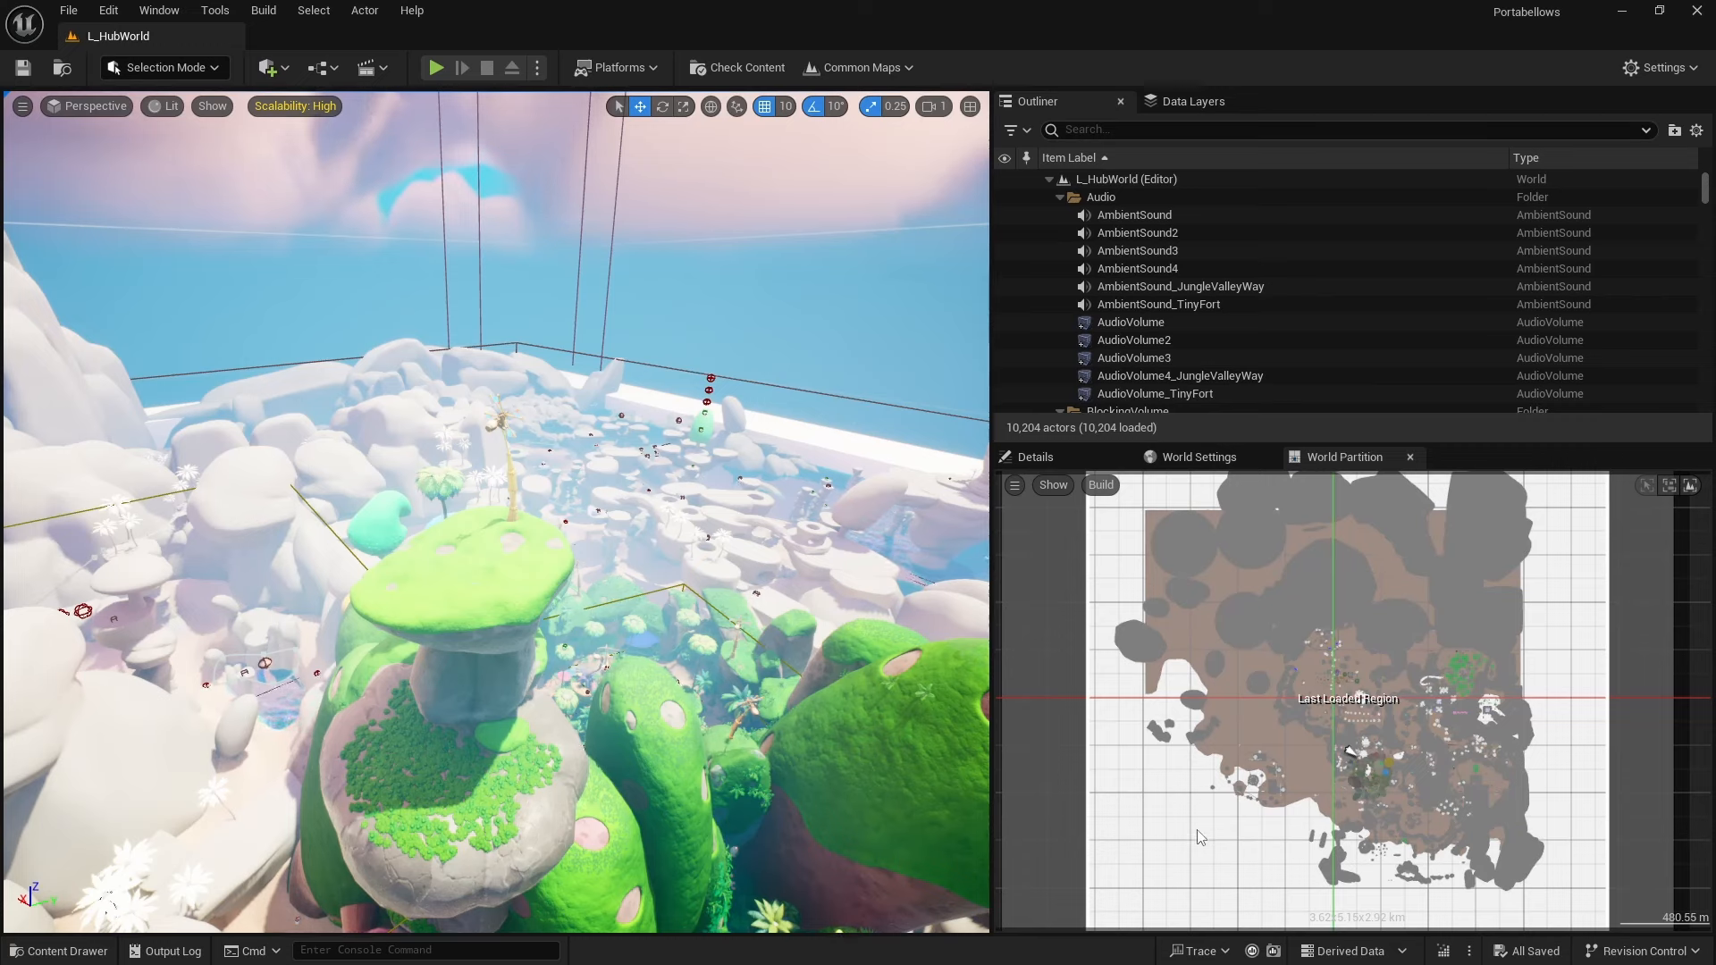
Step: In the L_HubWorld level, enlarge the World Partition map, play the level, and view the in-game map
{"action": "left_click_drag", "start_coordinate": [1340, 443], "coordinate": [1340, 406]}
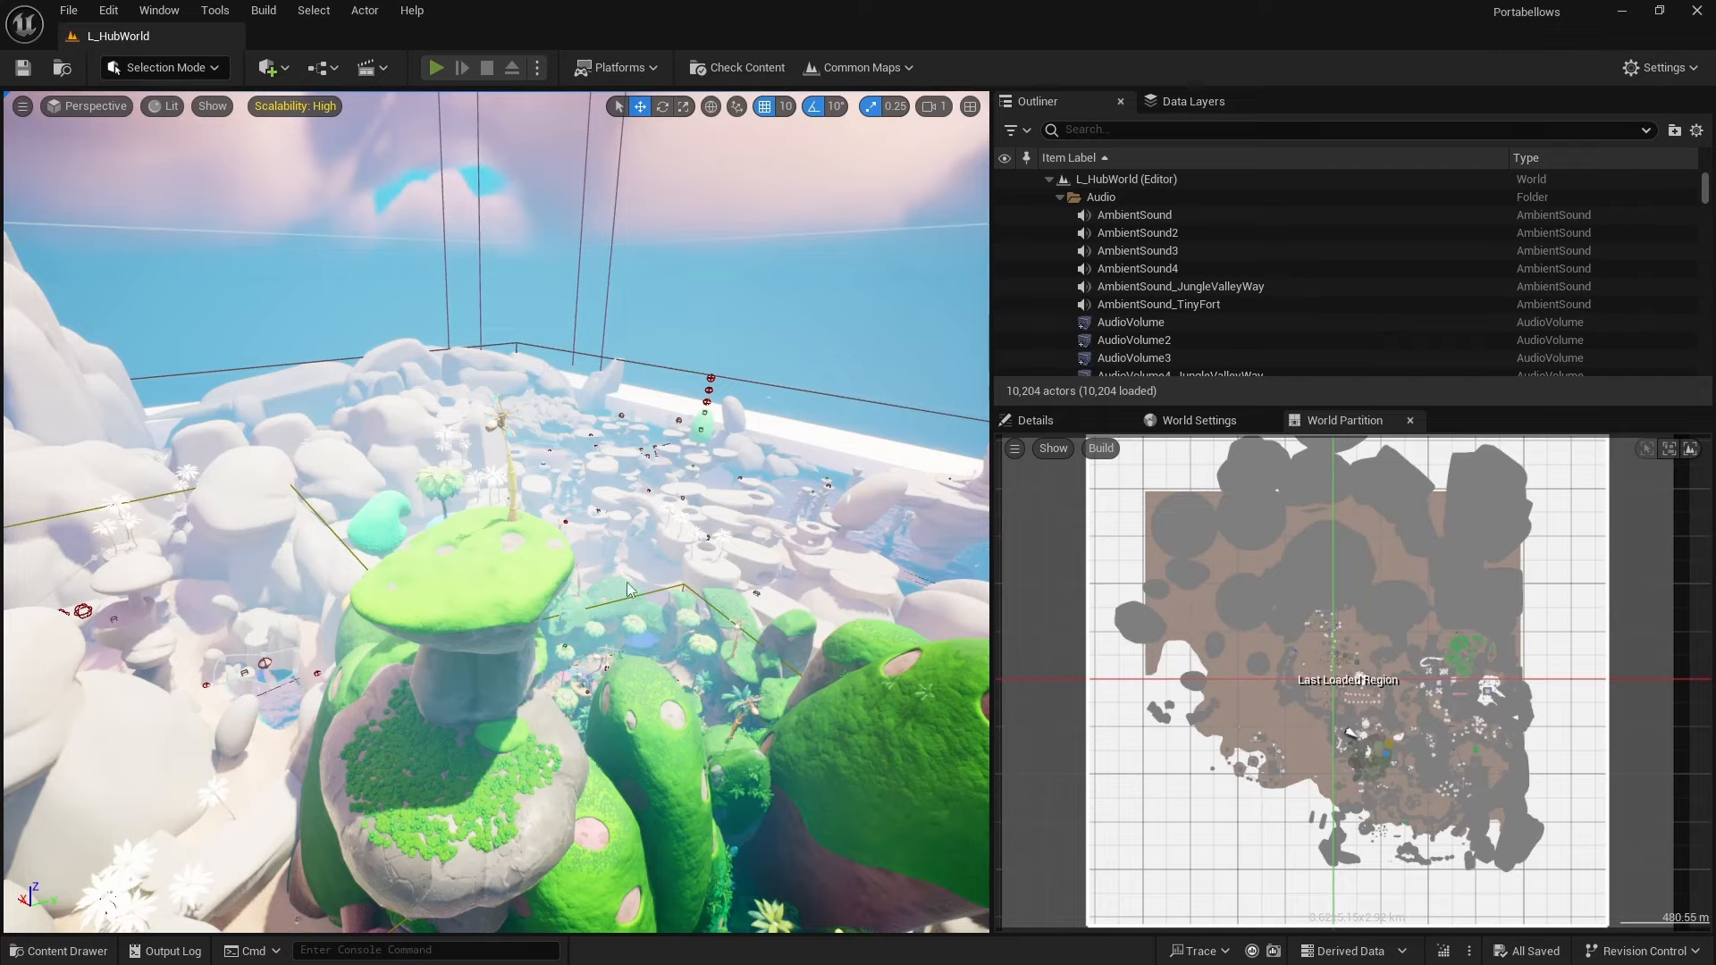
{"action": "key", "text": "alt+p"}
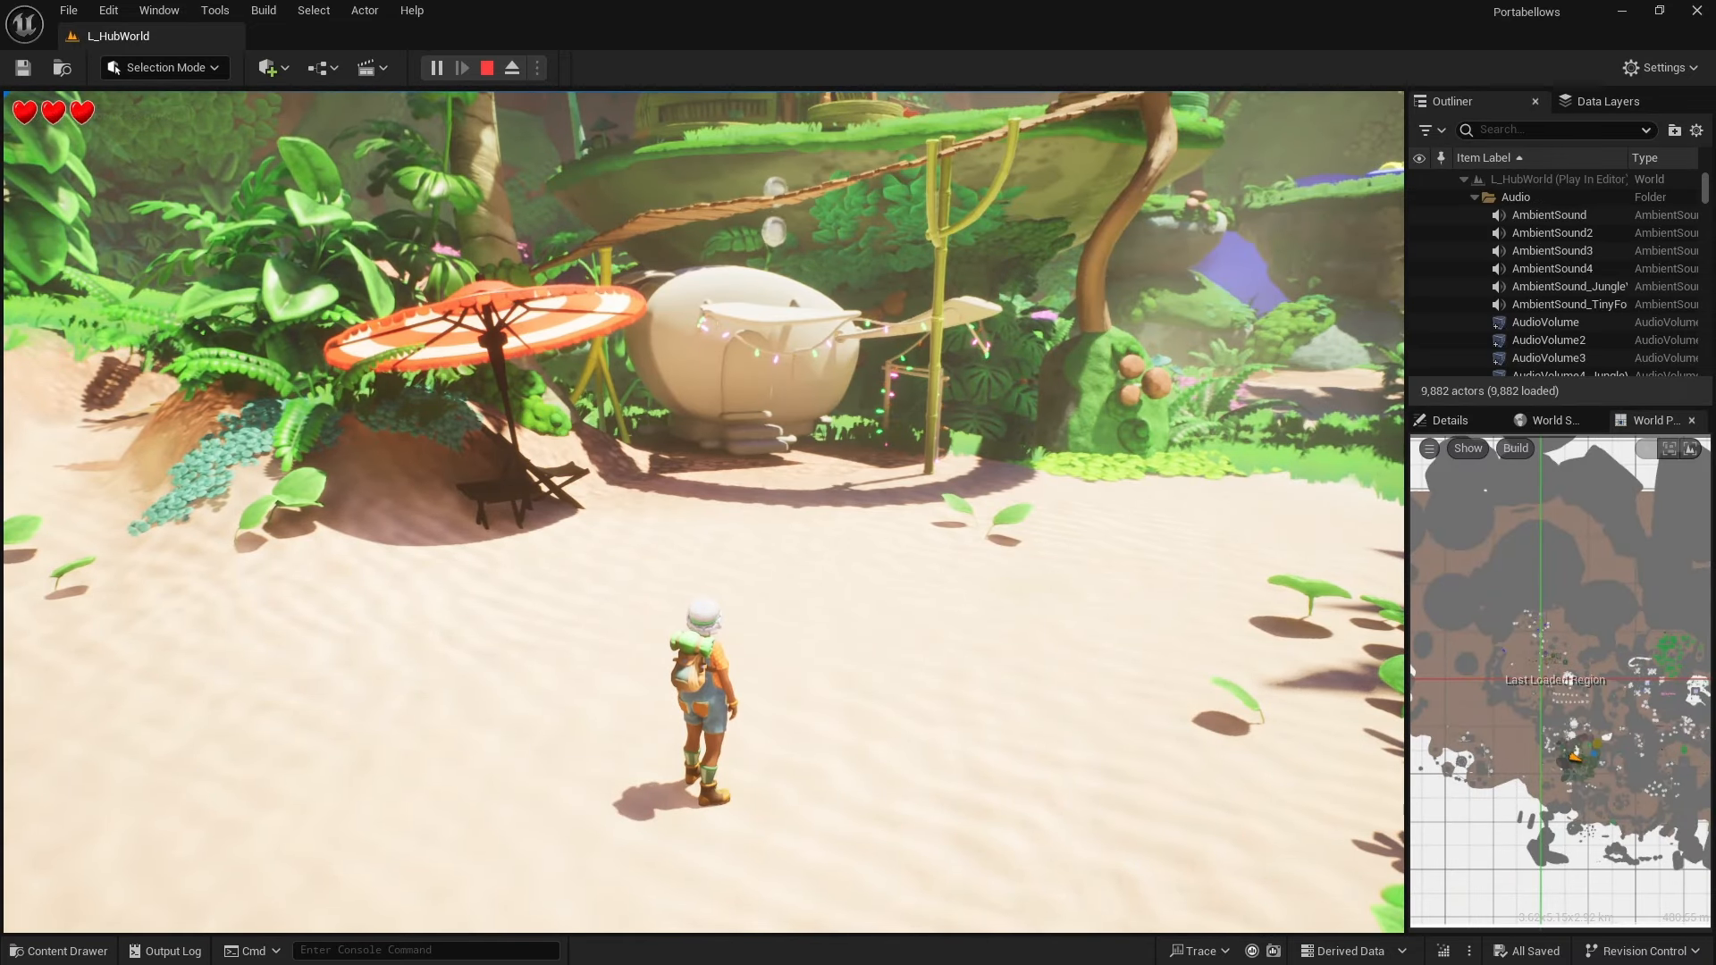
{"action": "key", "text": "m"}
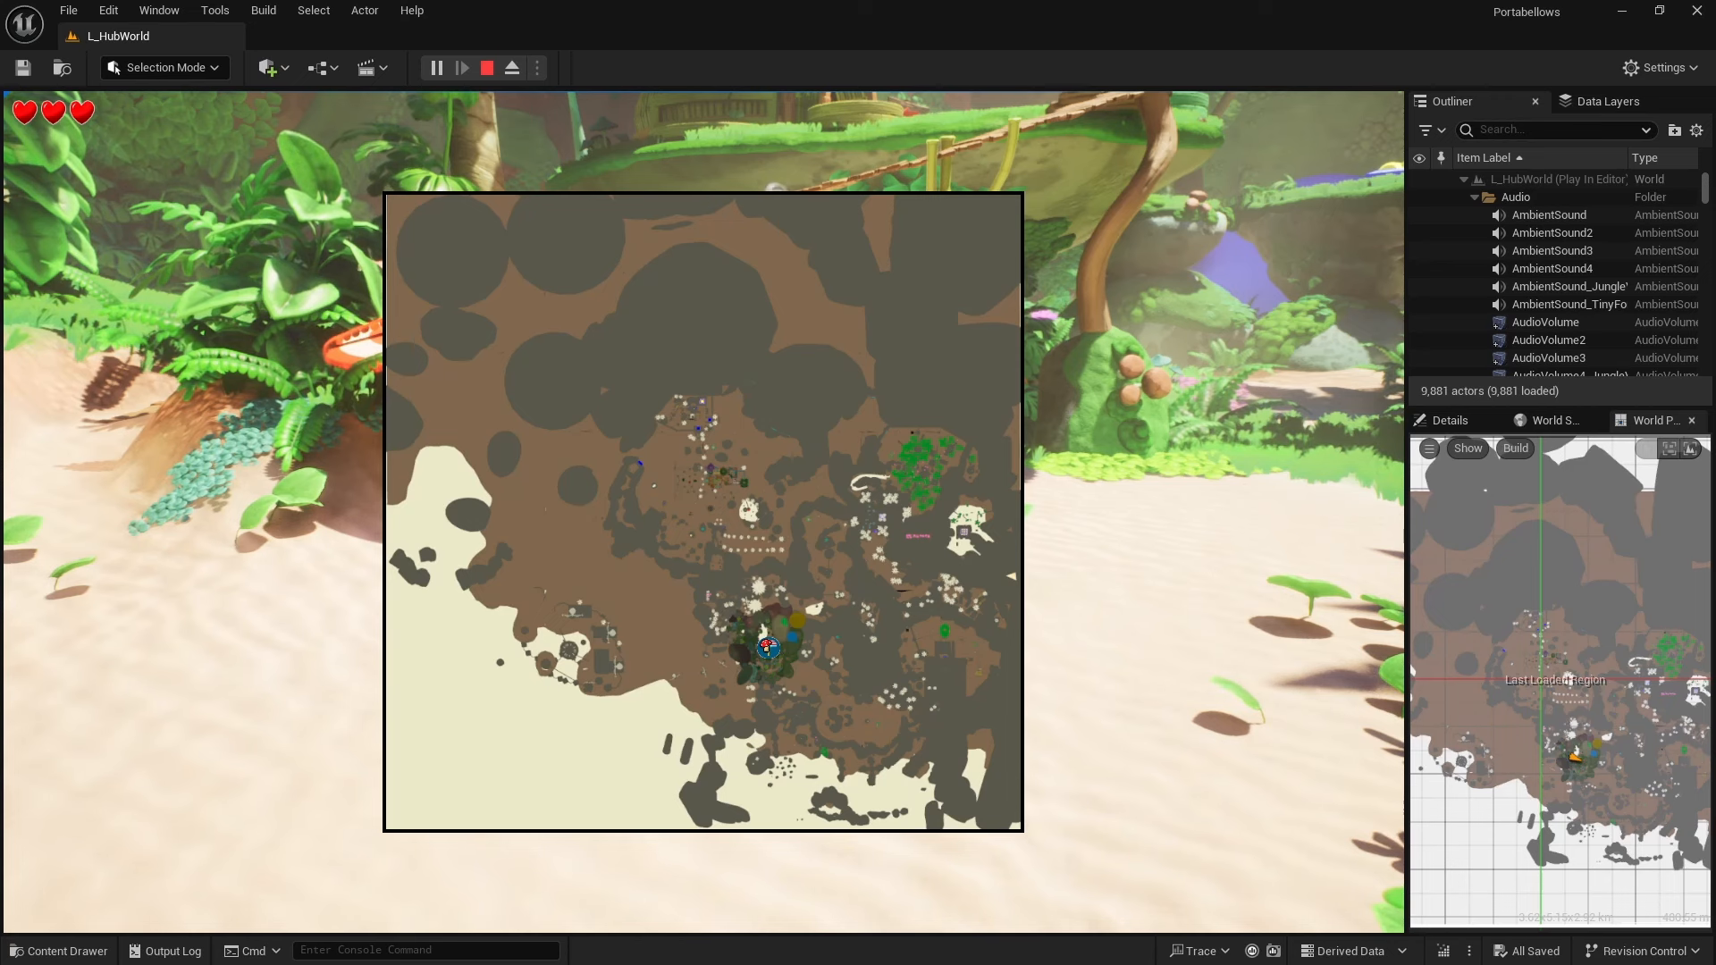
{"action": "key", "text": "m"}
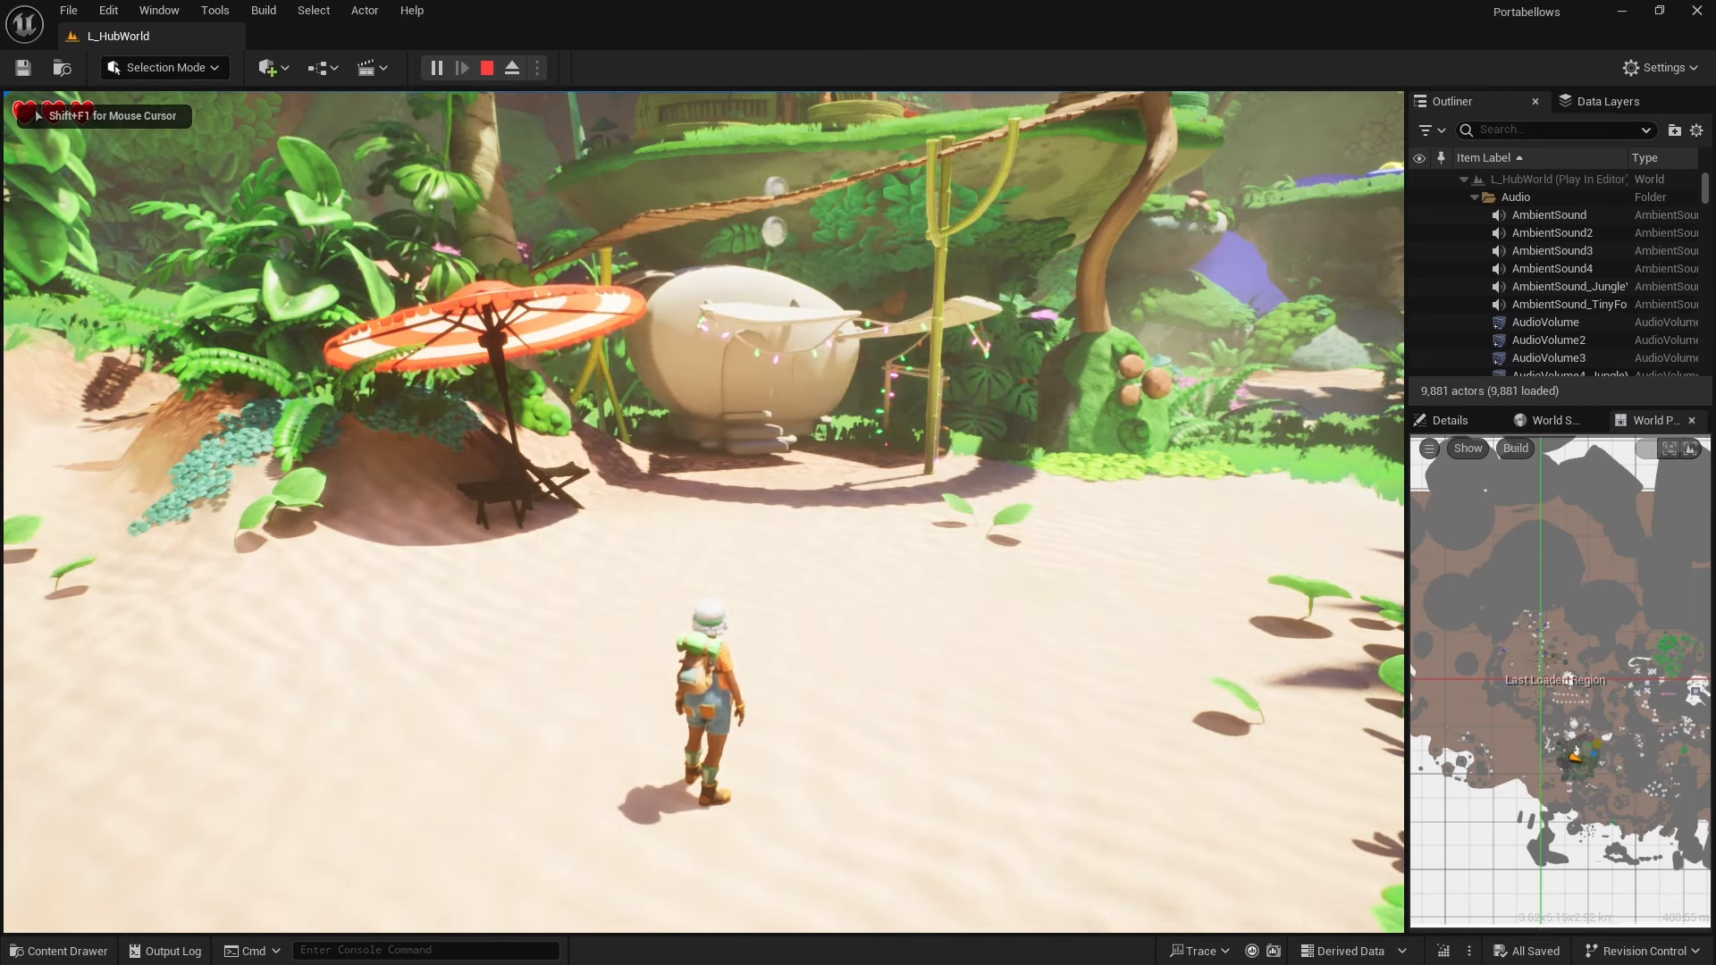
Step: Run the previous console command again in the play session and reopen the in-game map to check its umbrella markers
{"action": "key", "text": "grave"}
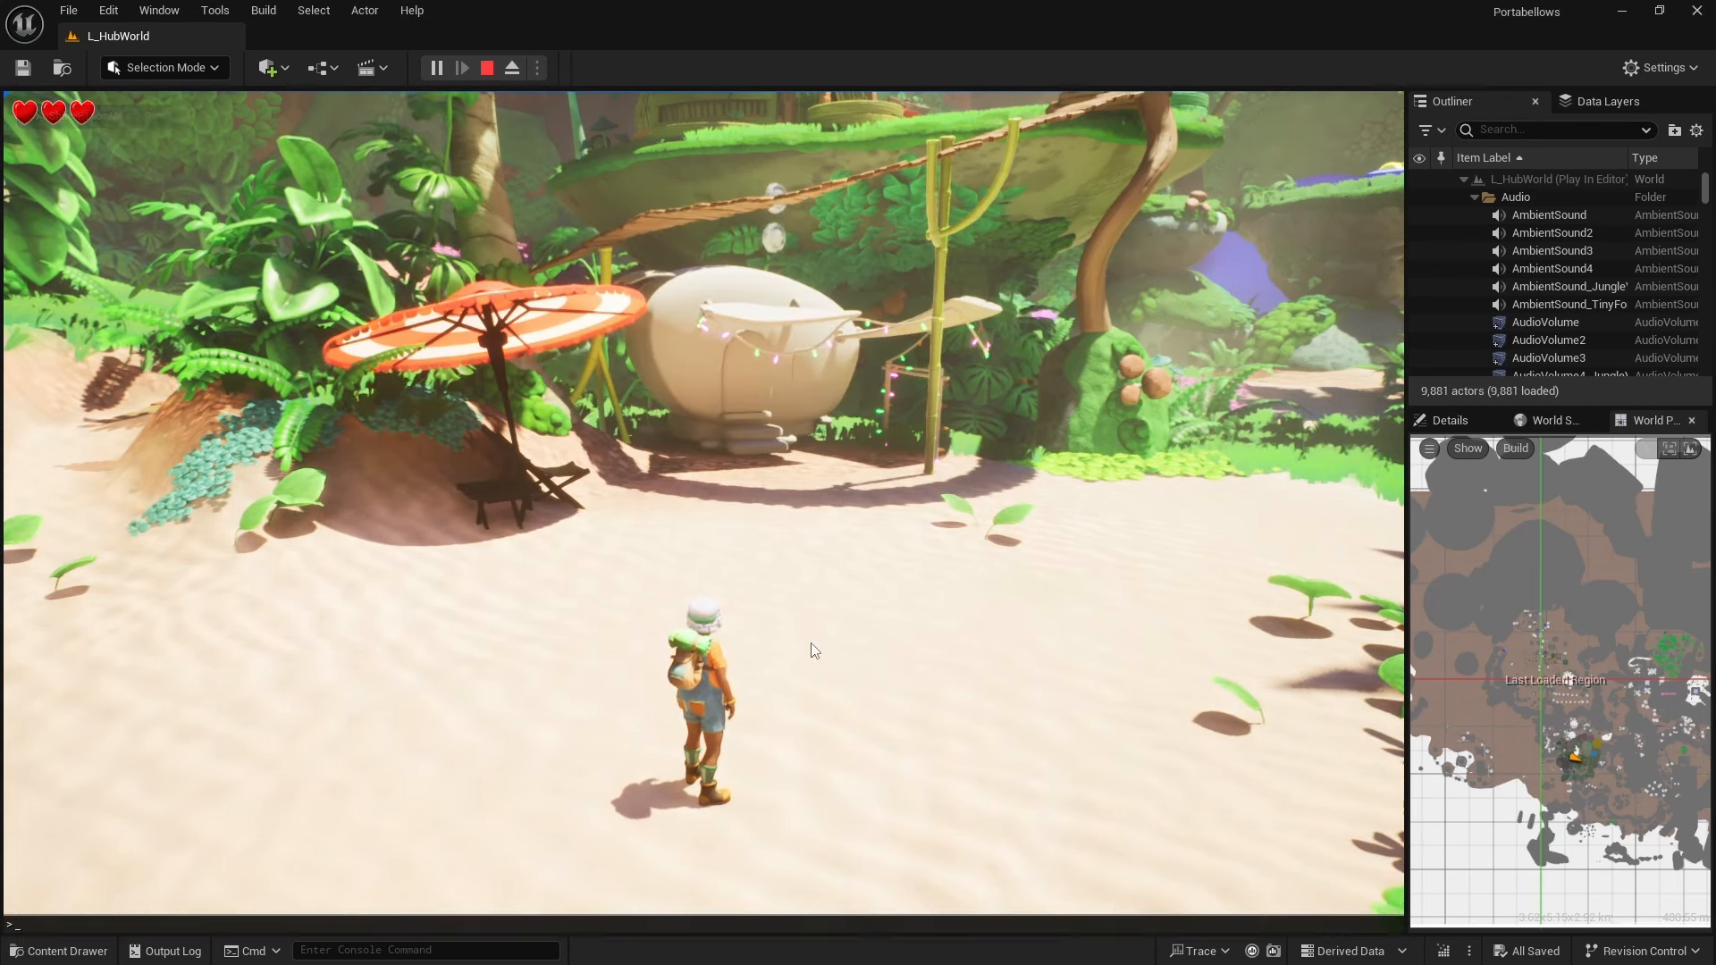
{"action": "key", "text": "Up"}
{"action": "key", "text": "Return"}
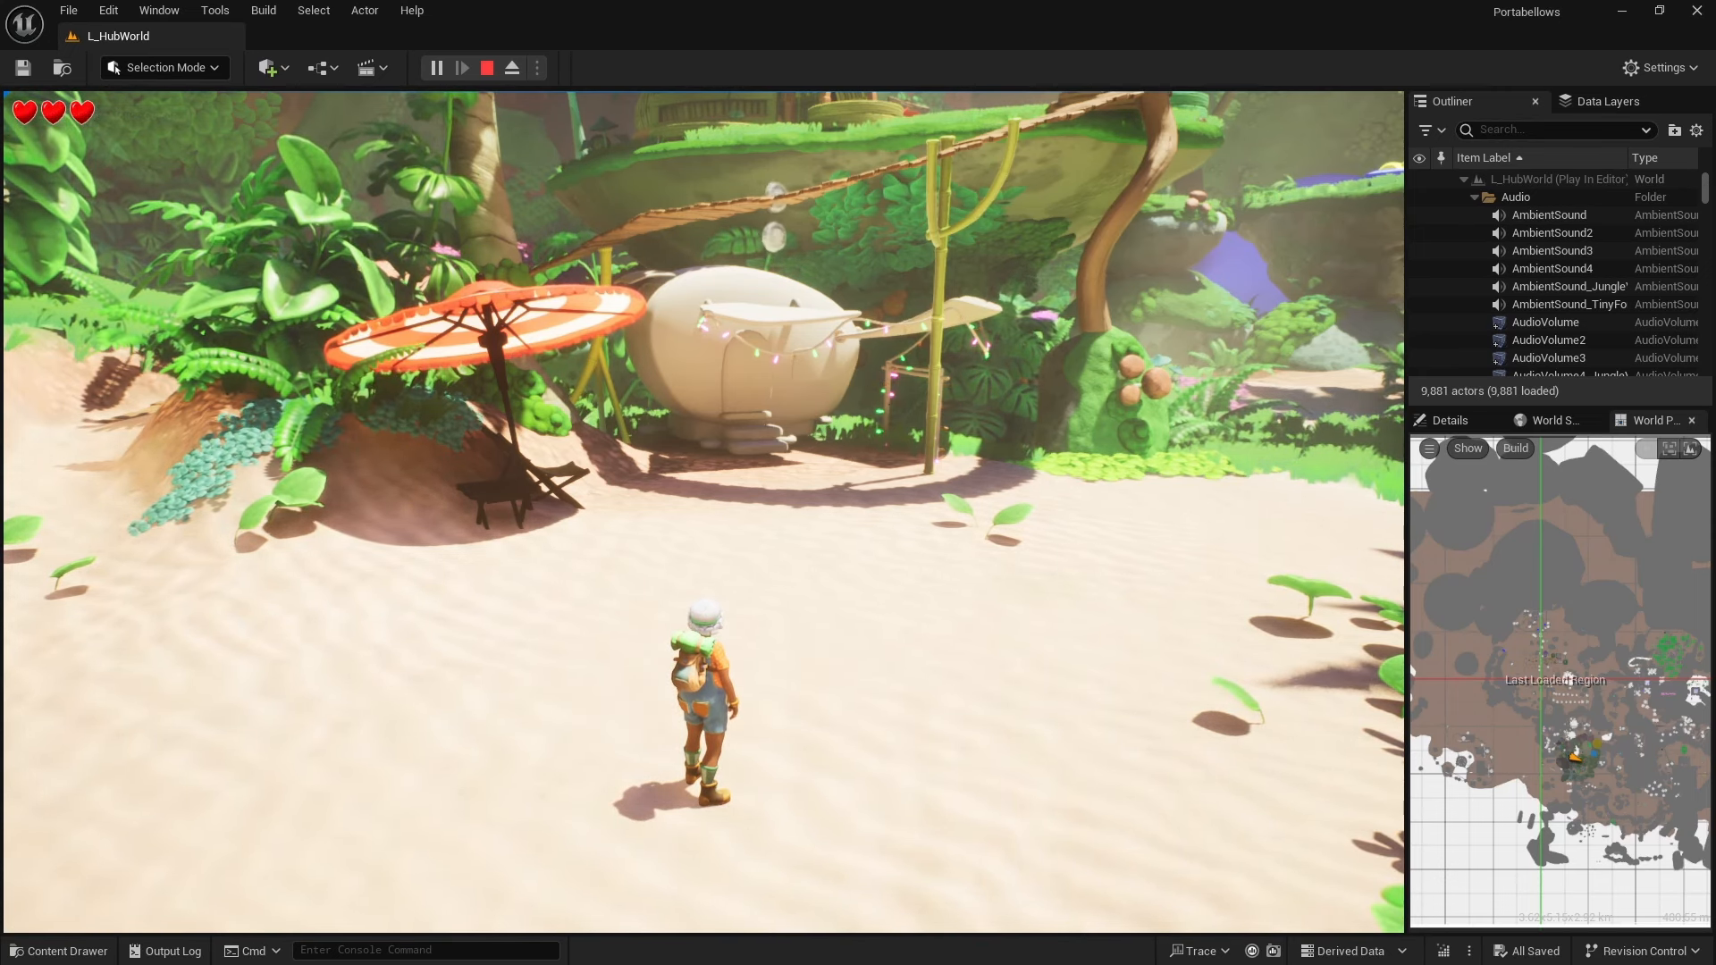
{"action": "key", "text": "m"}
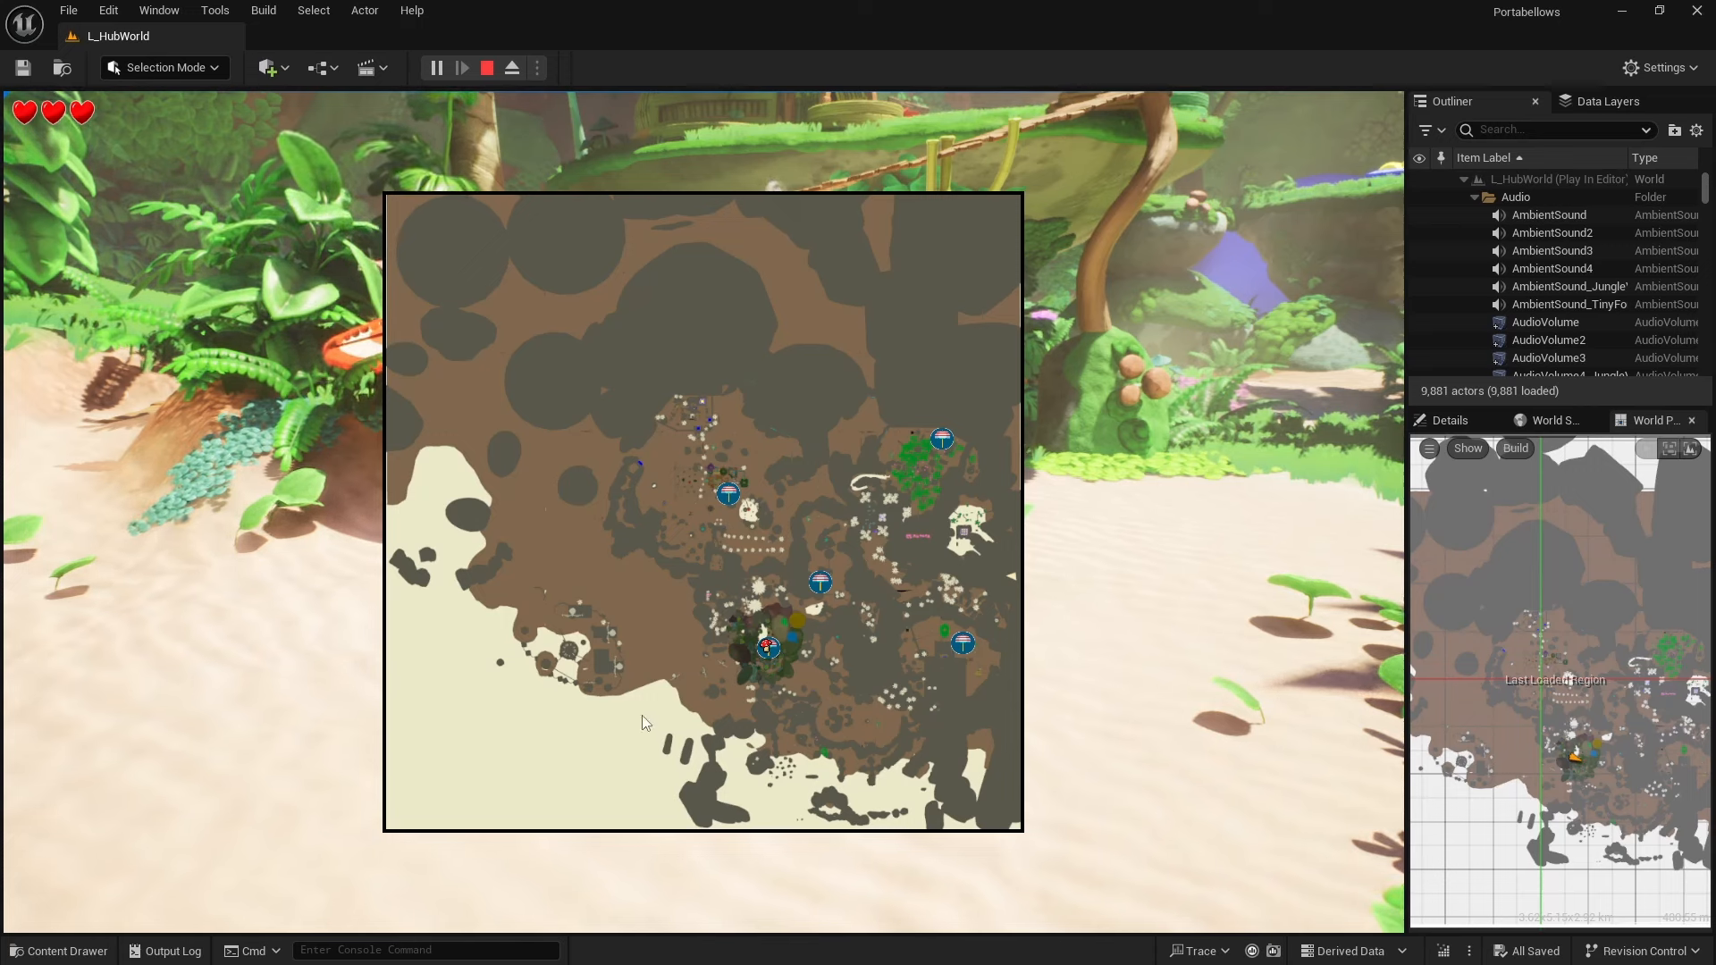
Step: Fast travel to the umbrella marker near the middle of the in-game map and return to the starting beach marker
{"action": "left_click", "coordinate": [822, 583]}
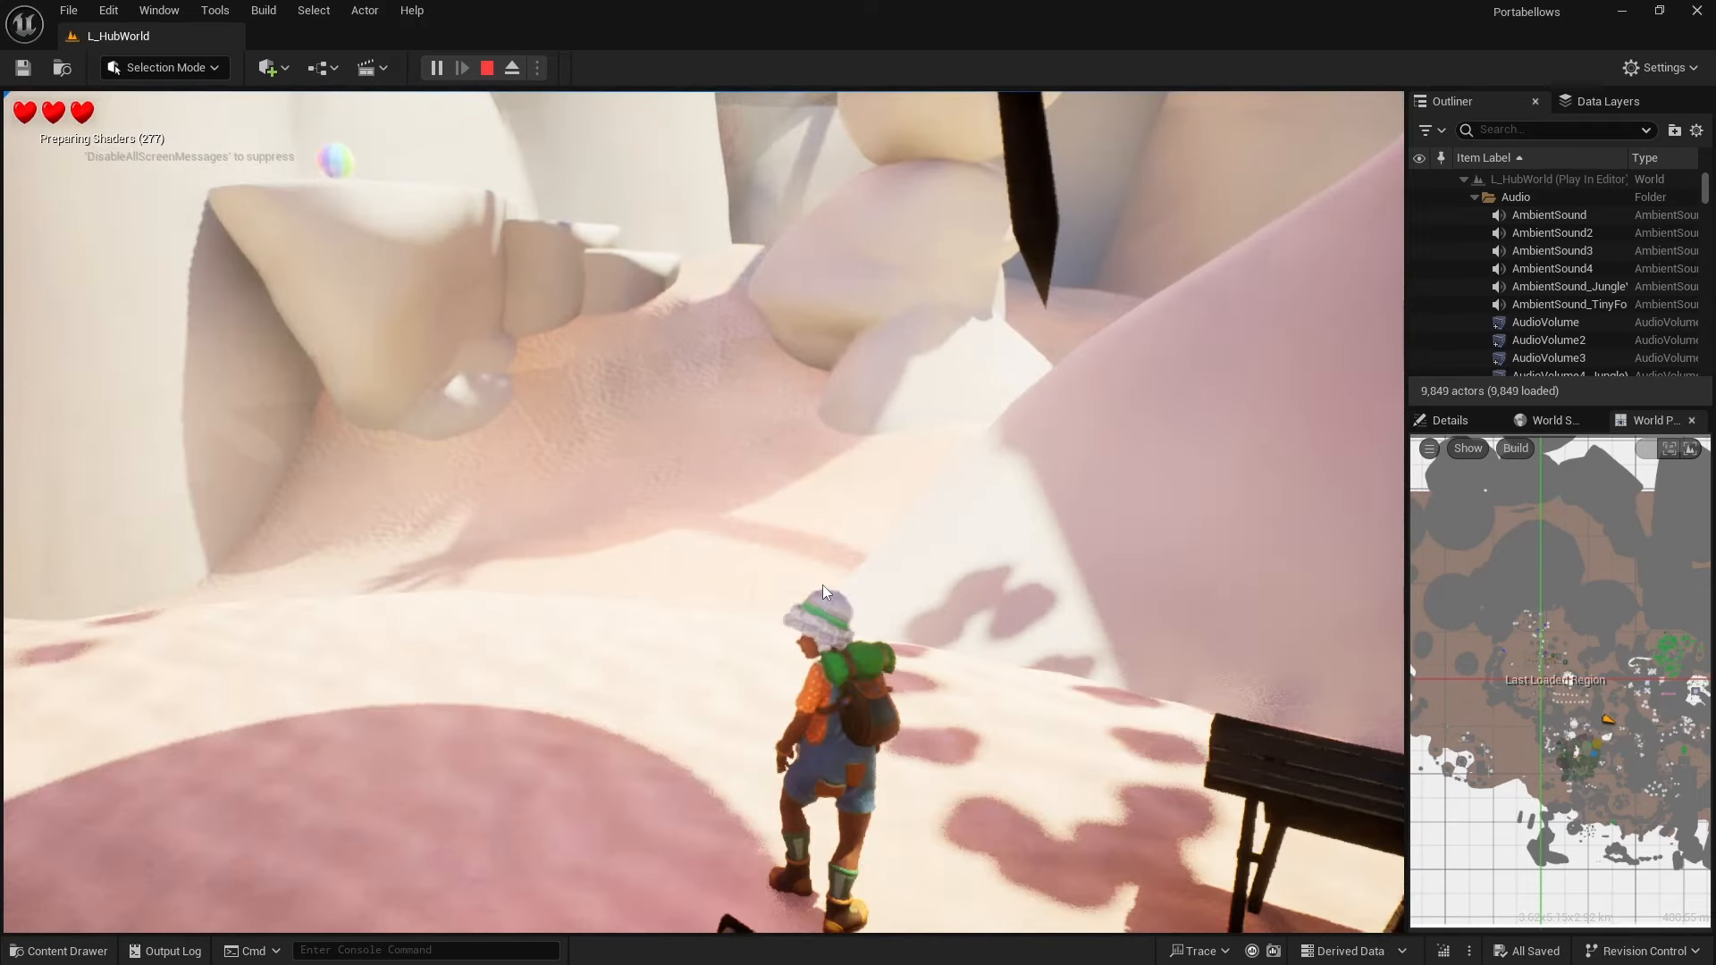
{"action": "left_click", "coordinate": [822, 584]}
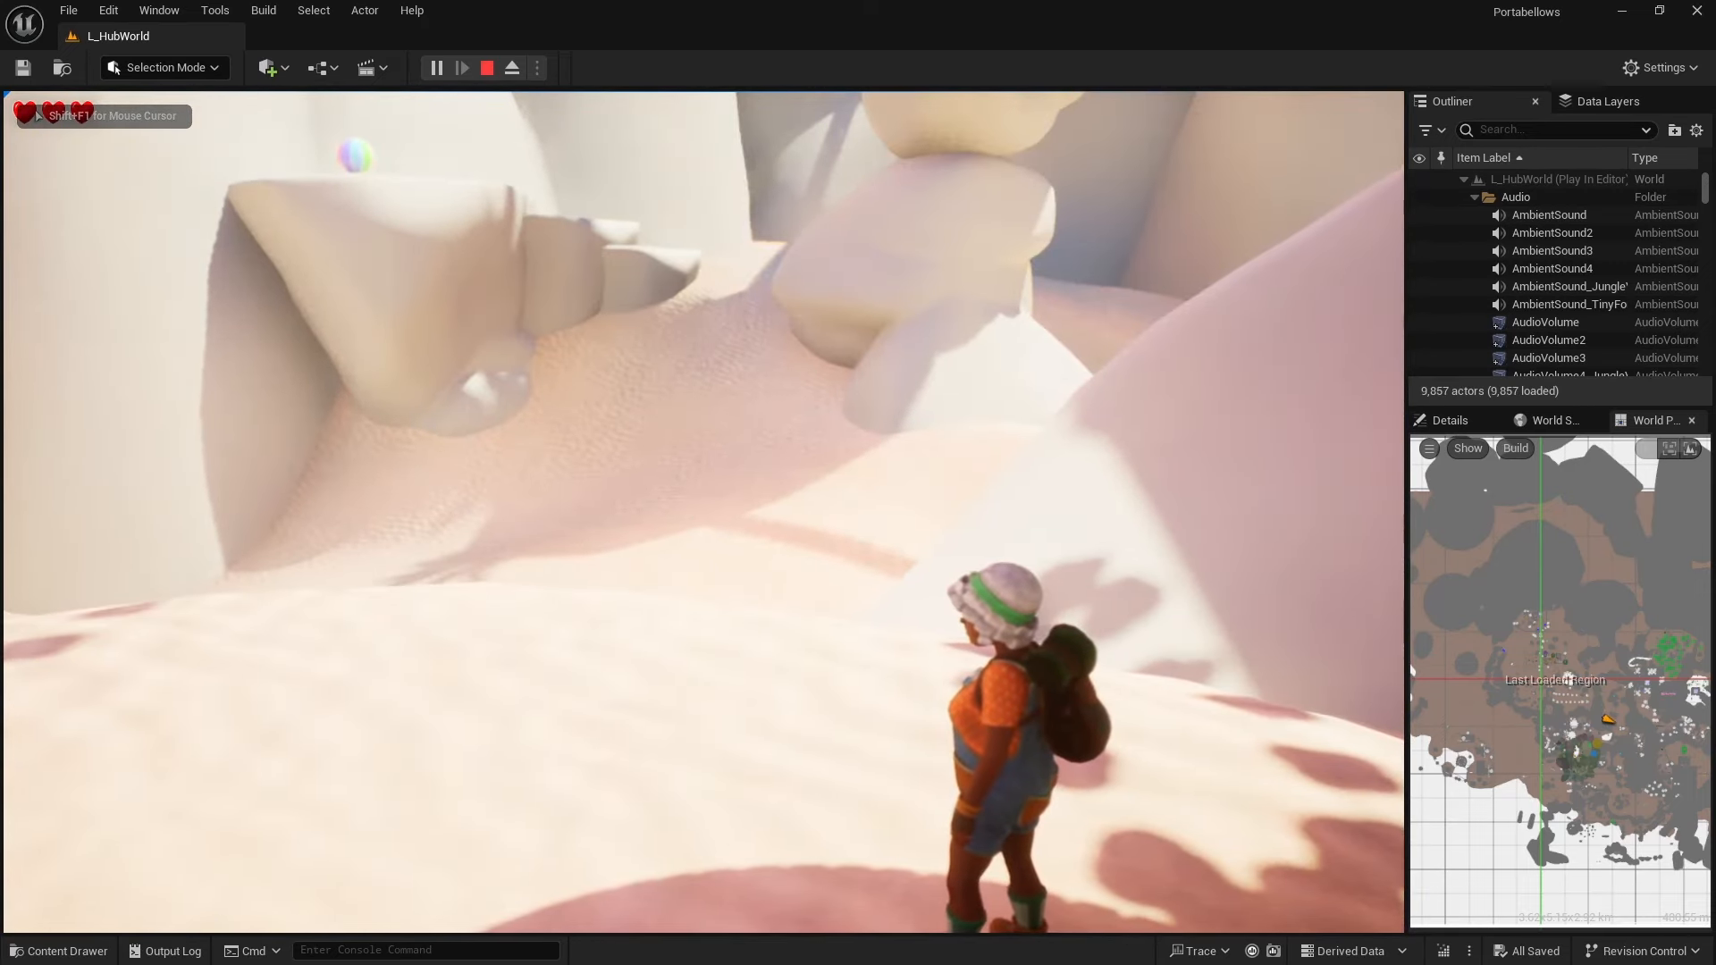
{"action": "key", "text": "m"}
{"action": "left_click", "coordinate": [768, 648]}
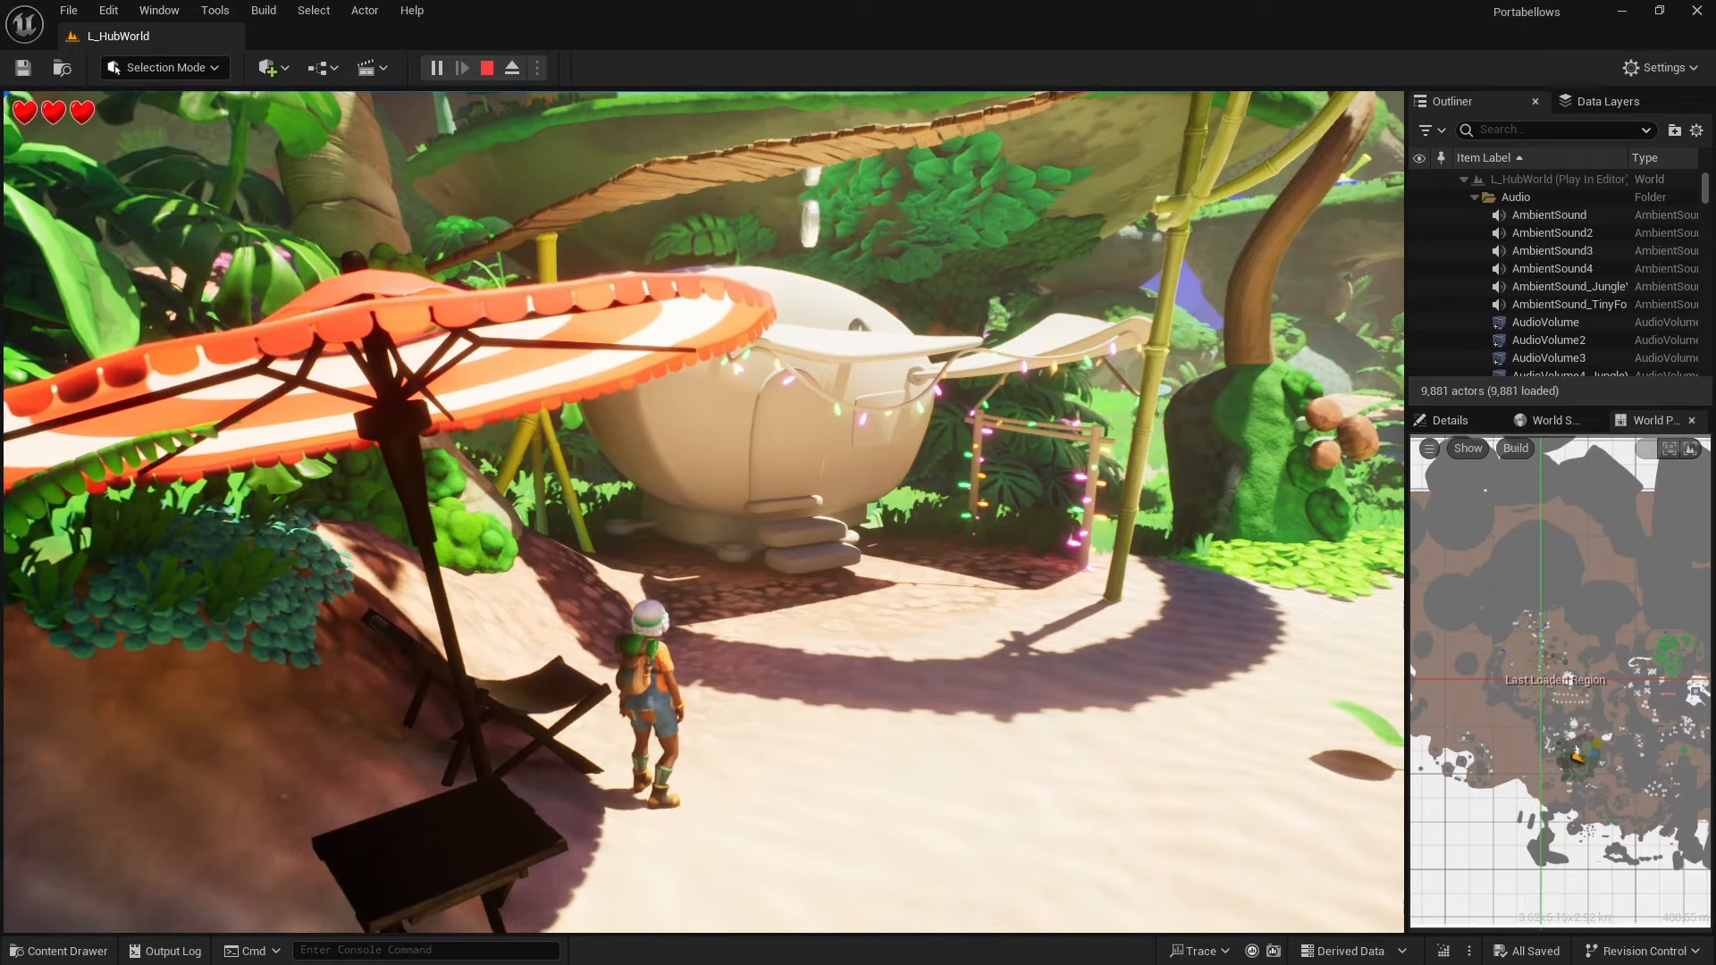
{"action": "key", "text": "Tab"}
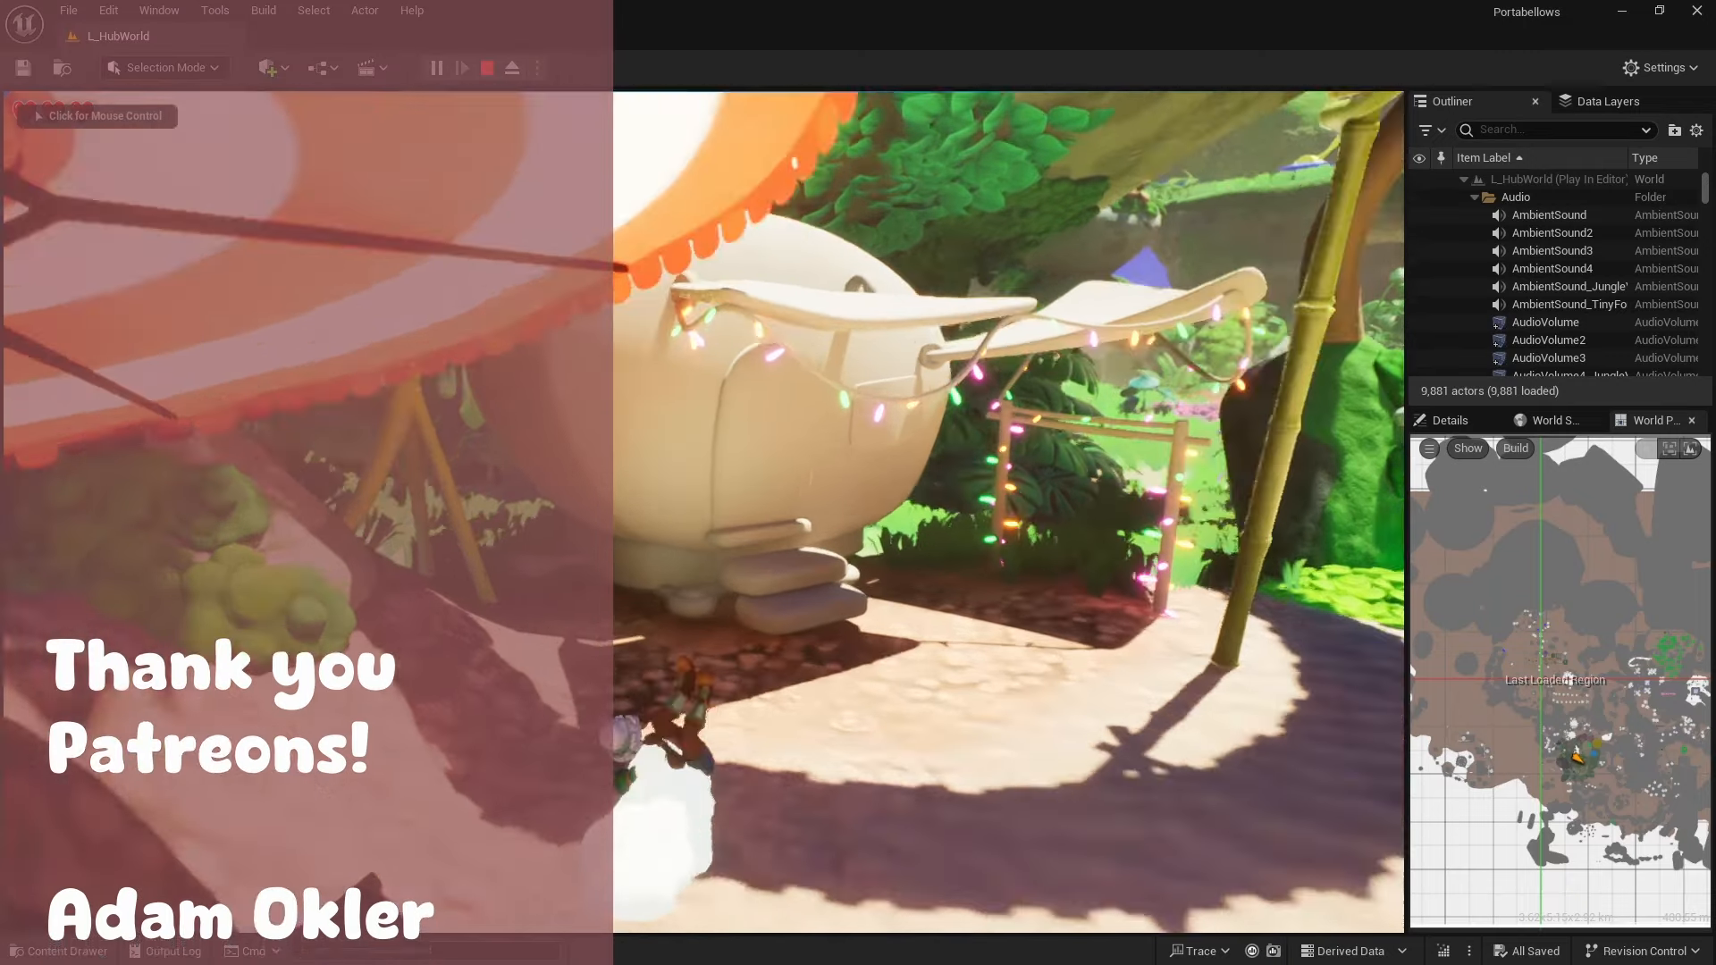